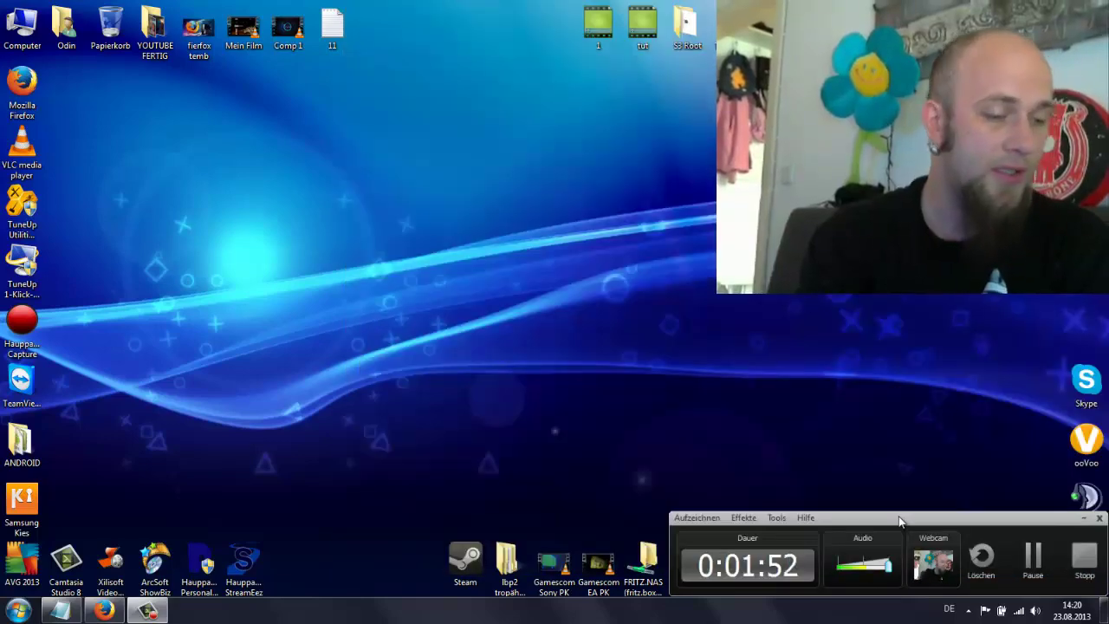
From Computer, open the ODIN (H:) drive showing Braukrug, daniel, Neuer Ordner, Pograme and PS3.
double_click(19, 29)
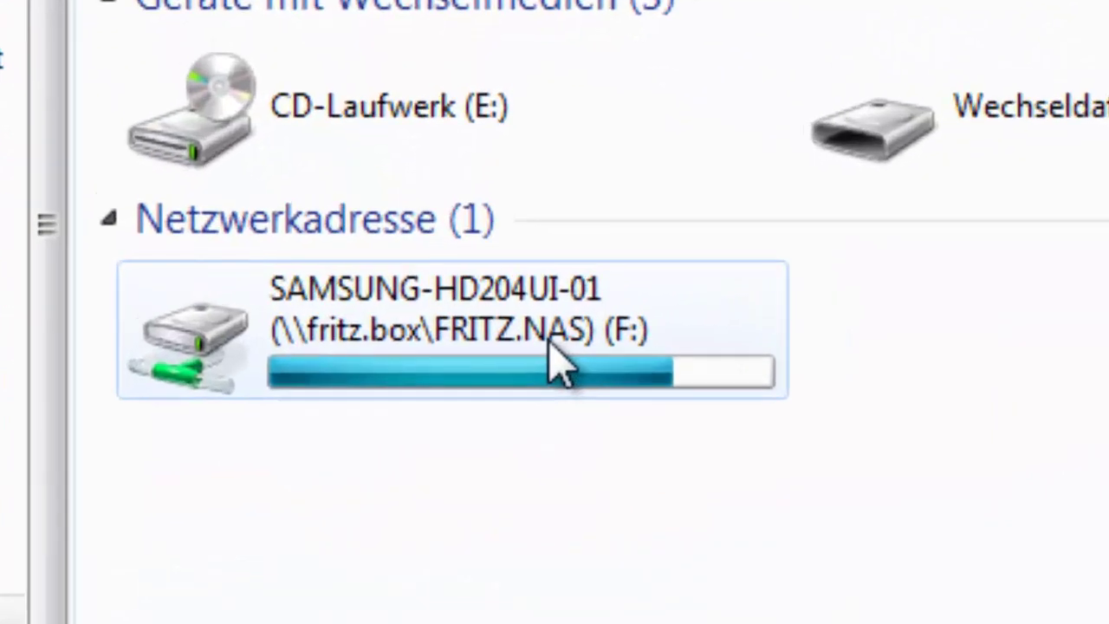
mouse_move(452, 335)
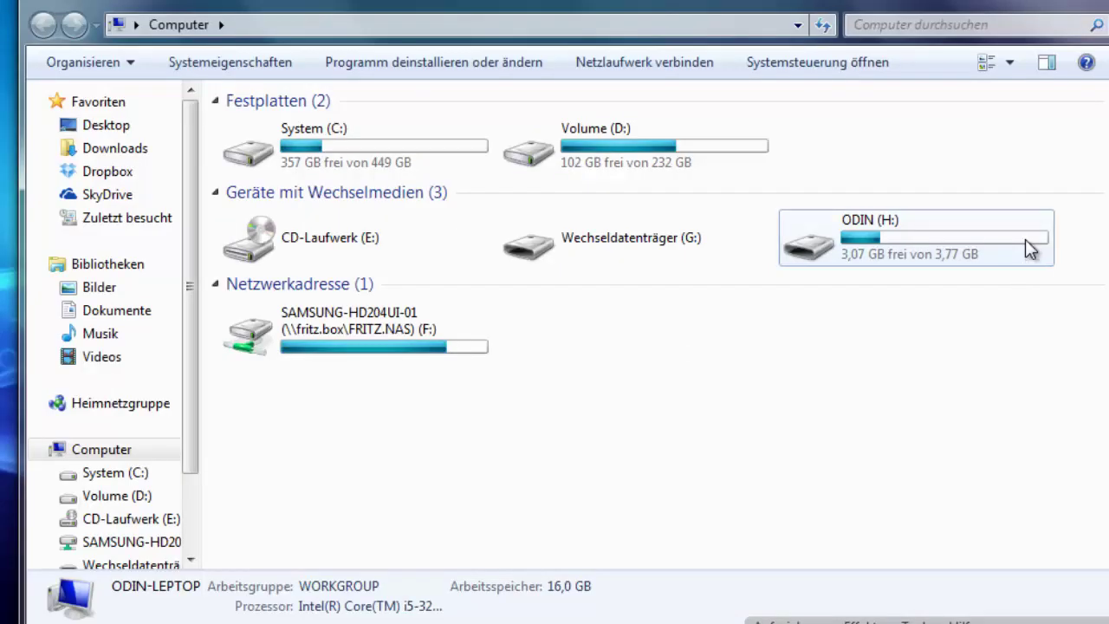
double_click(832, 276)
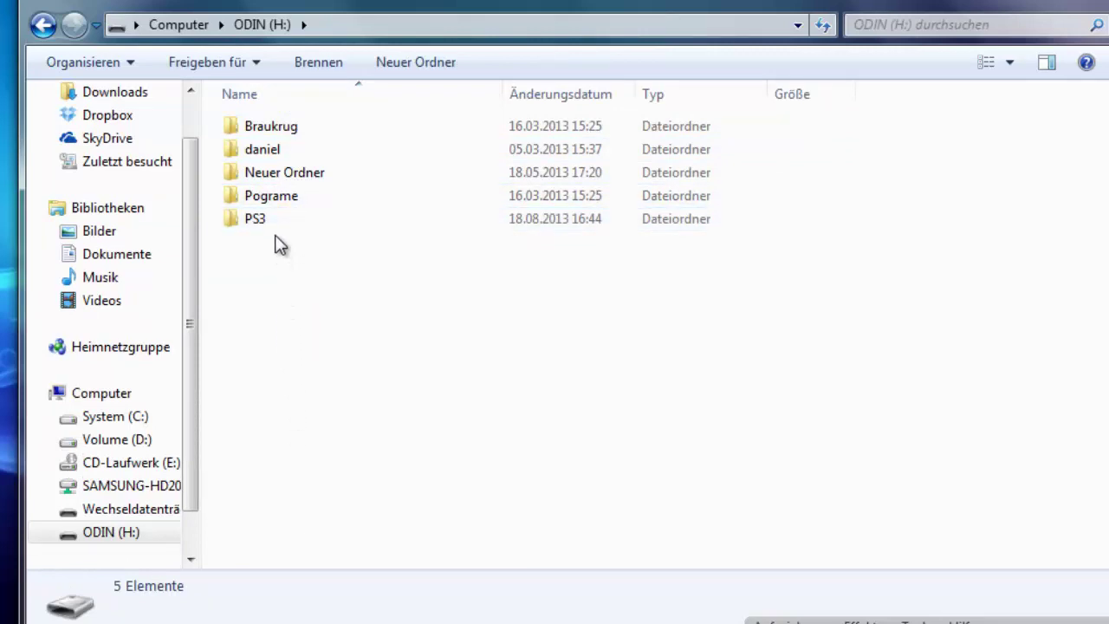
Open the folder of JPEG photos on the H: drive.
right_click(270, 301)
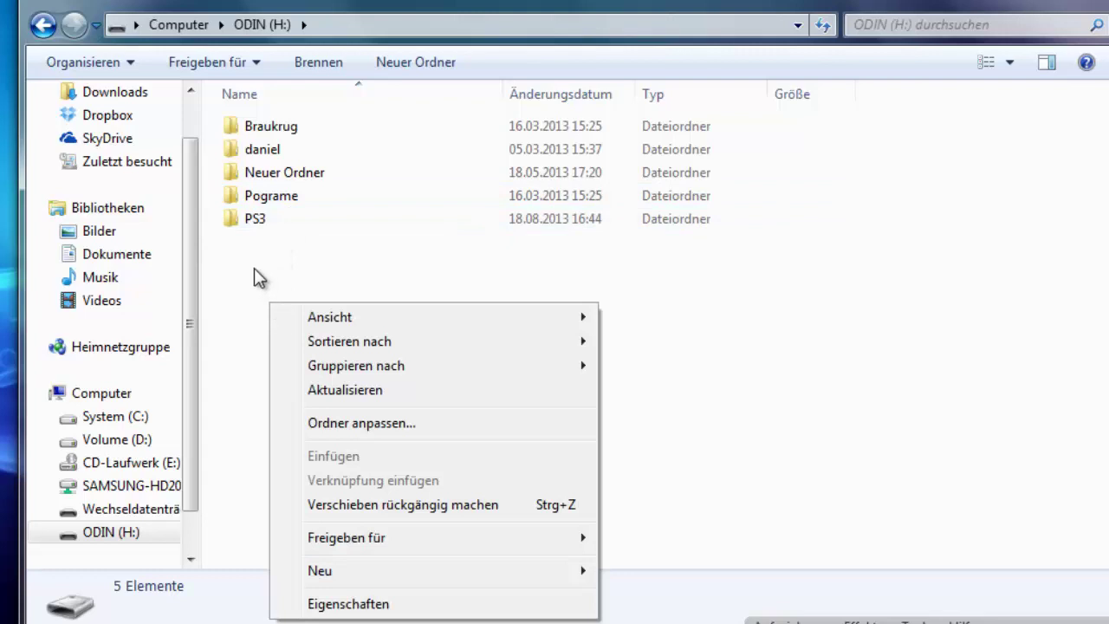
left_click(251, 263)
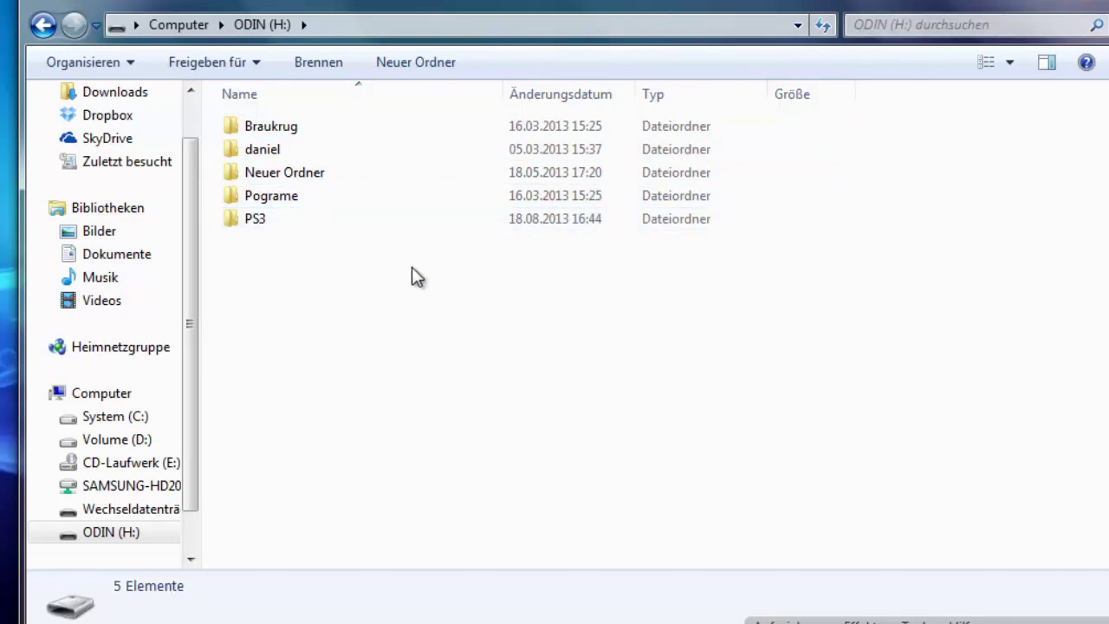
double_click(287, 152)
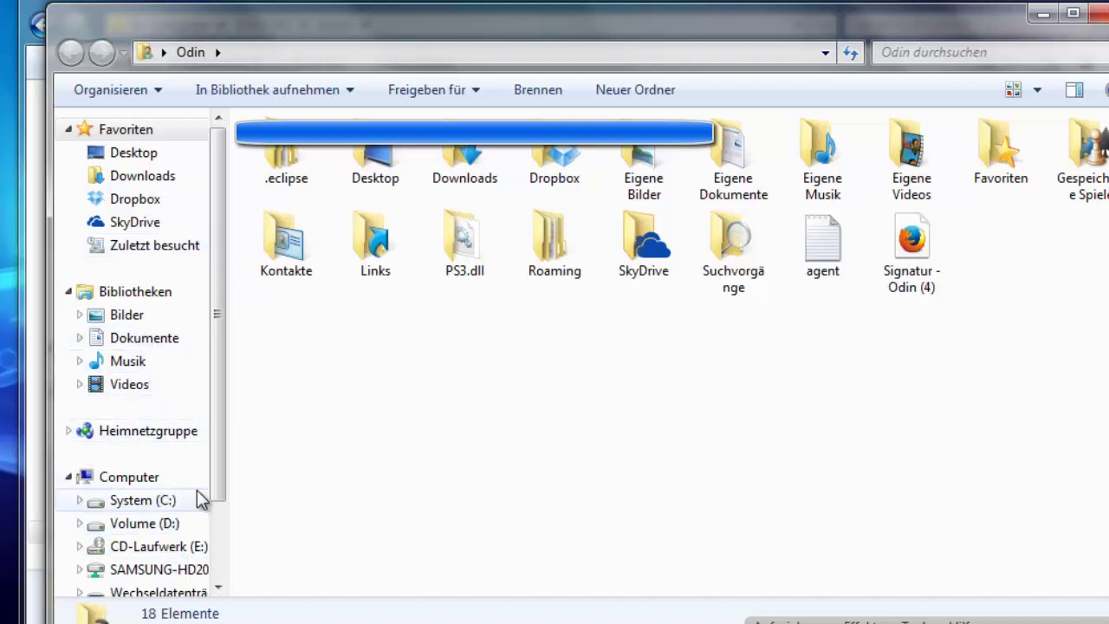
Move the CDRWin folder from the photo folder into Pograme on H:.
left_click_drag(218, 477, 217, 505)
left_click(158, 586)
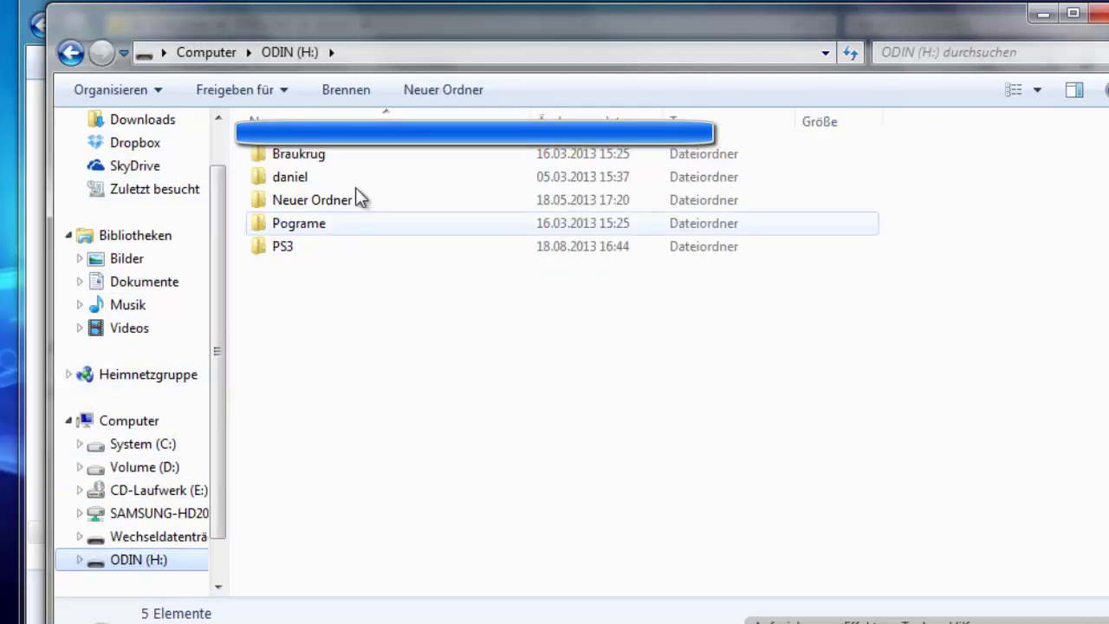
left_click(327, 227)
left_click_drag(483, 31, 1005, 2)
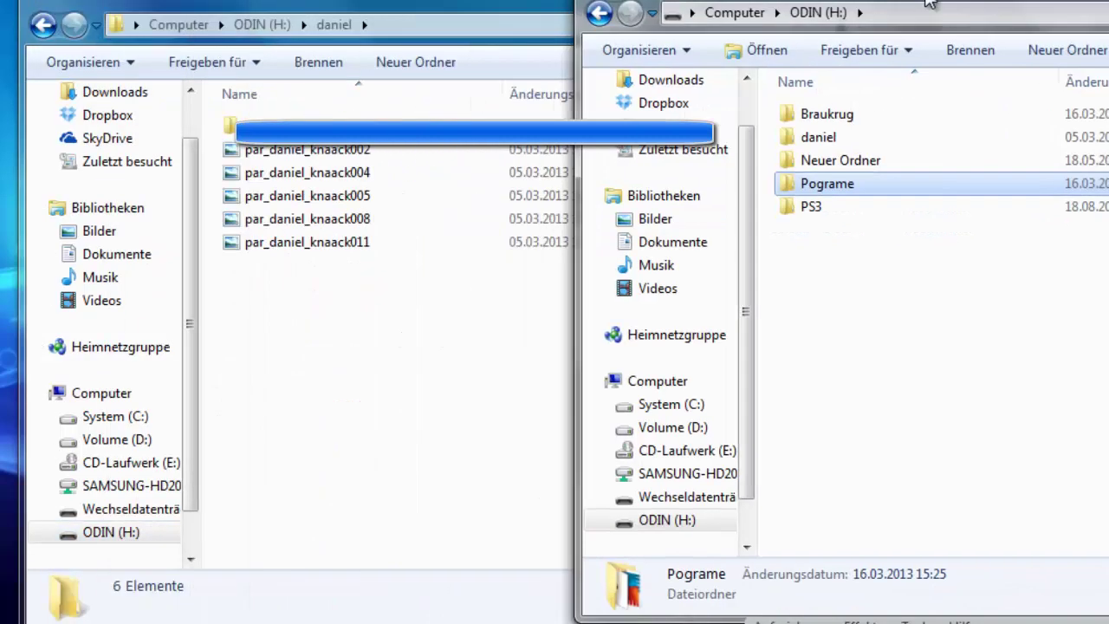
left_click_drag(286, 128, 863, 183)
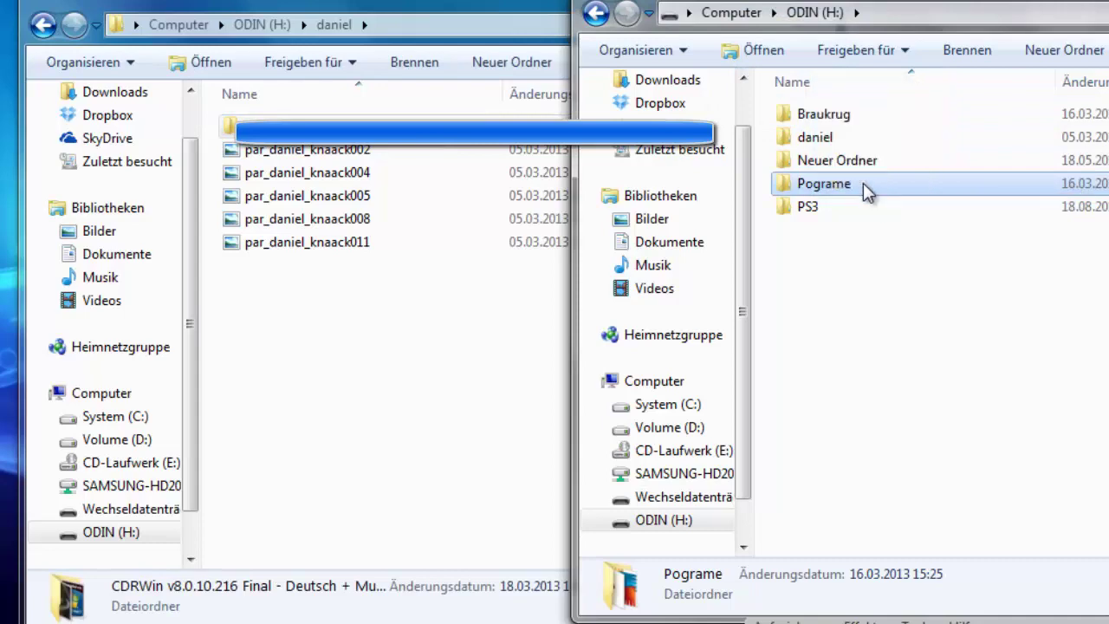
left_click_drag(1100, 3, 829, 2)
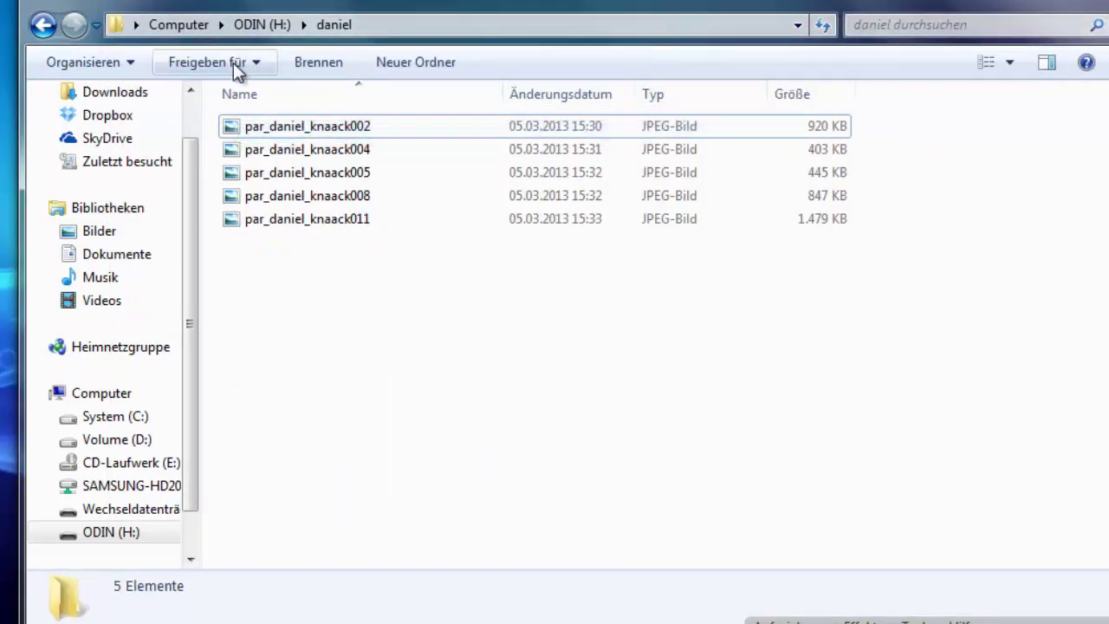
Select each of the five photos to view their details, then go back to H:.
left_click(305, 135)
left_click(310, 151)
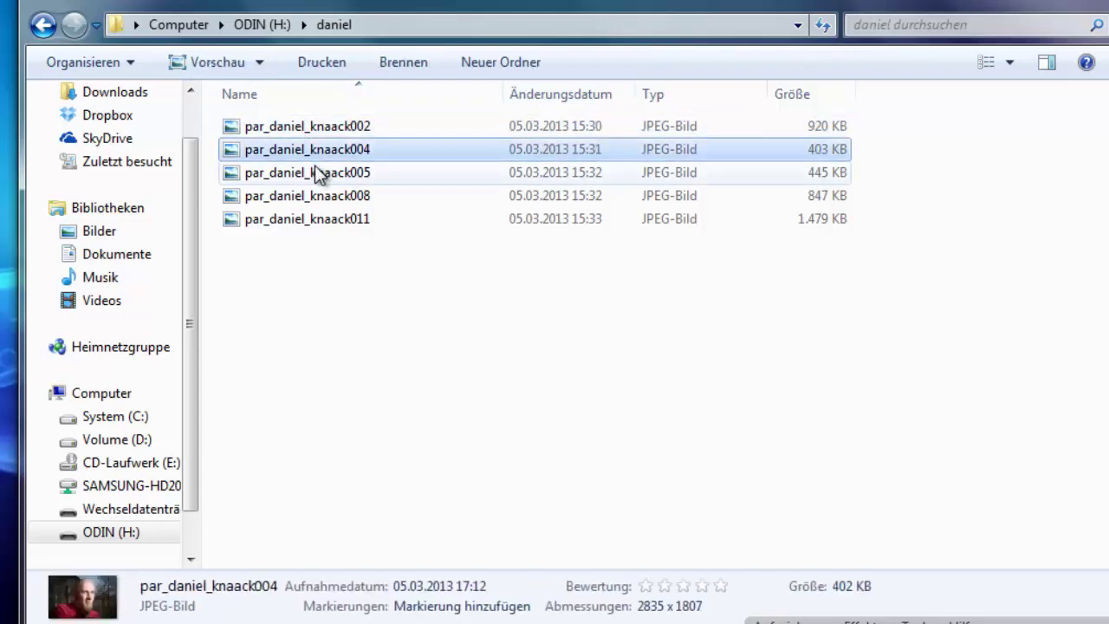
left_click(322, 173)
left_click(335, 198)
left_click(338, 216)
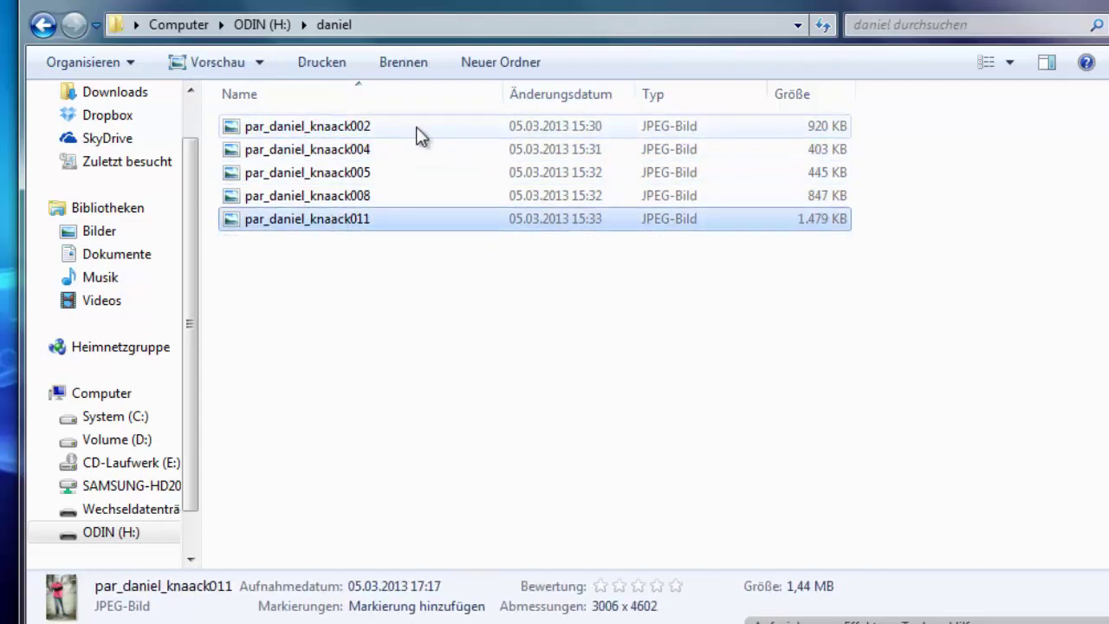
left_click(49, 31)
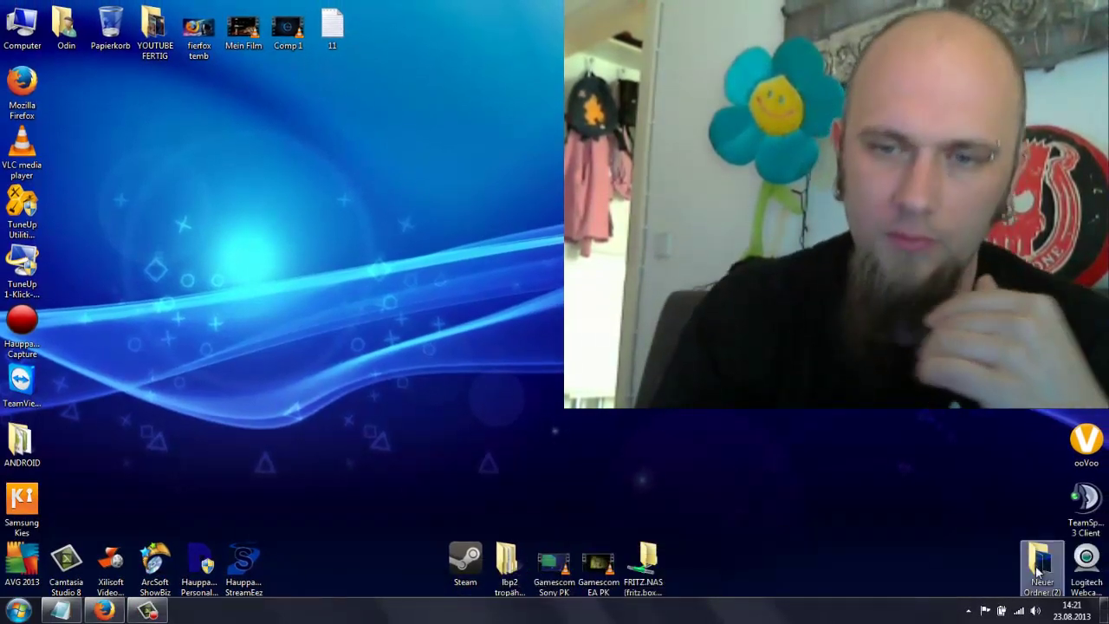
Launch Firefox and load fritz.box to show the FRITZ!Box 7330 SL overview.
left_click(149, 610)
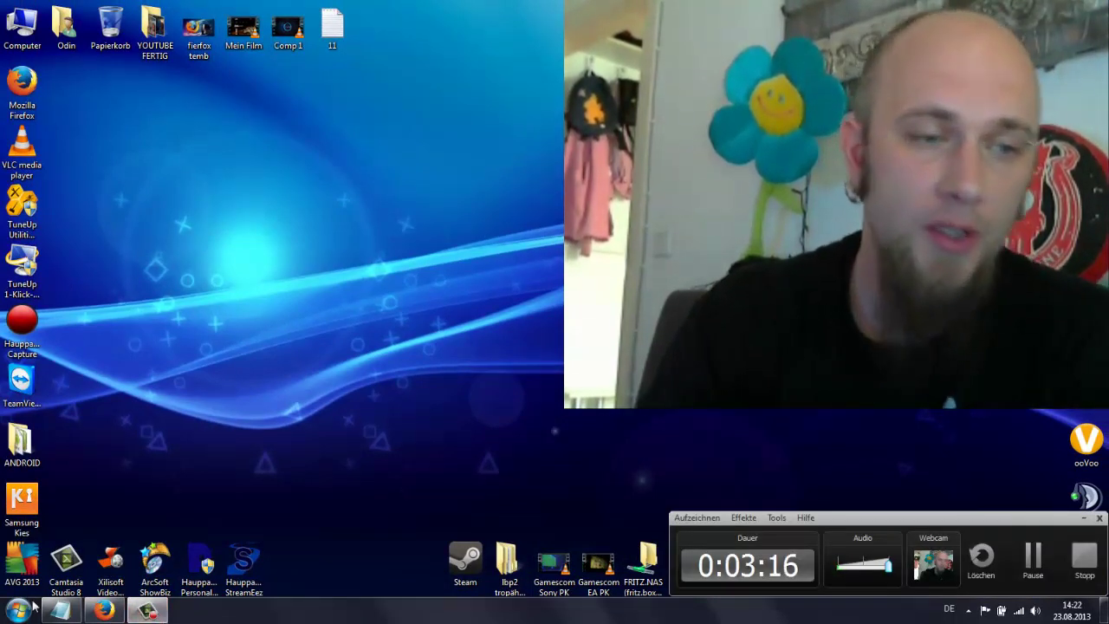
double_click(13, 104)
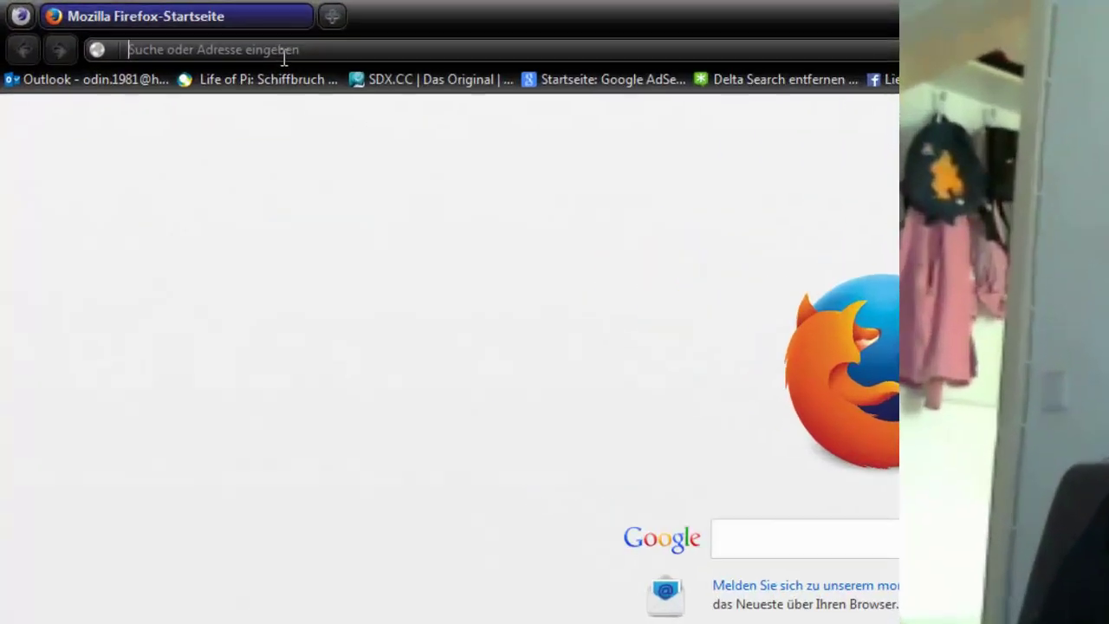
left_click(178, 34)
type("fritz")
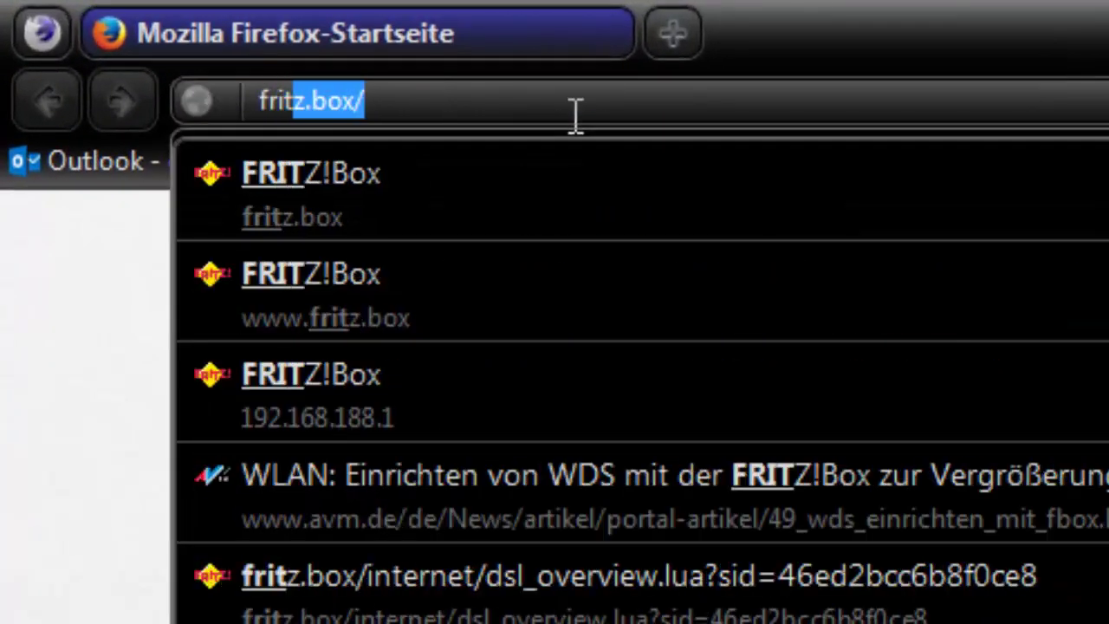
type(".")
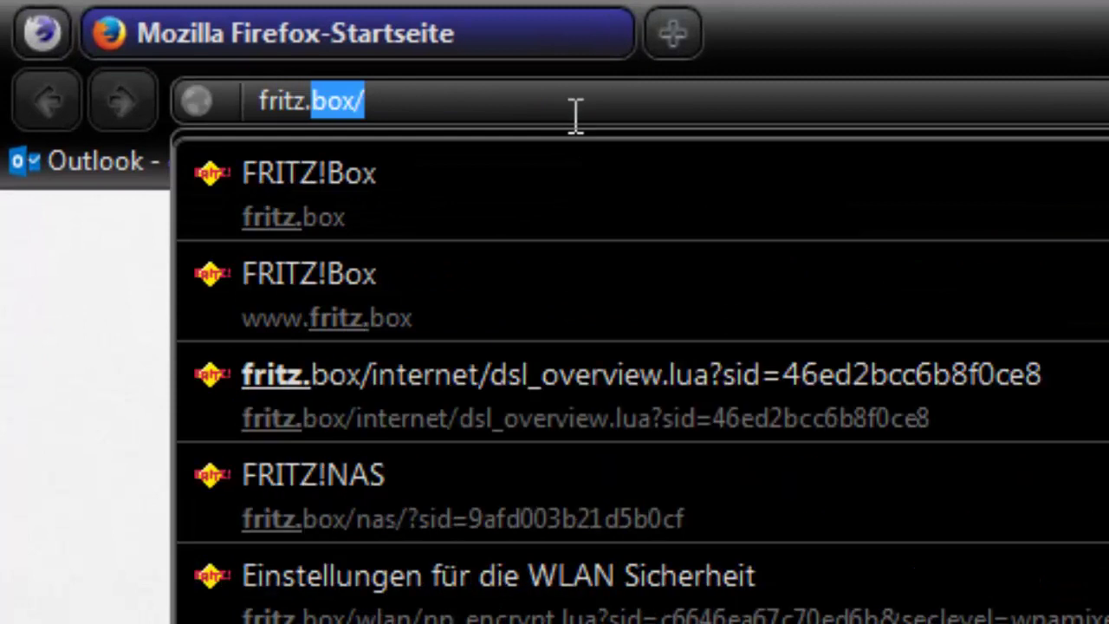
type("bo")
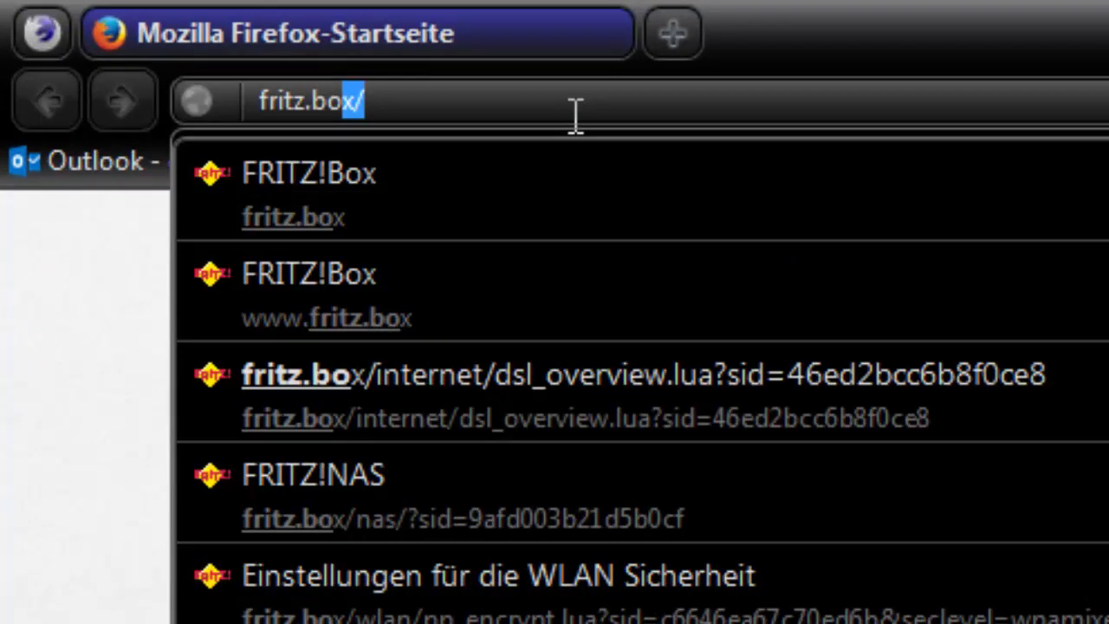
type("x")
key("Return")
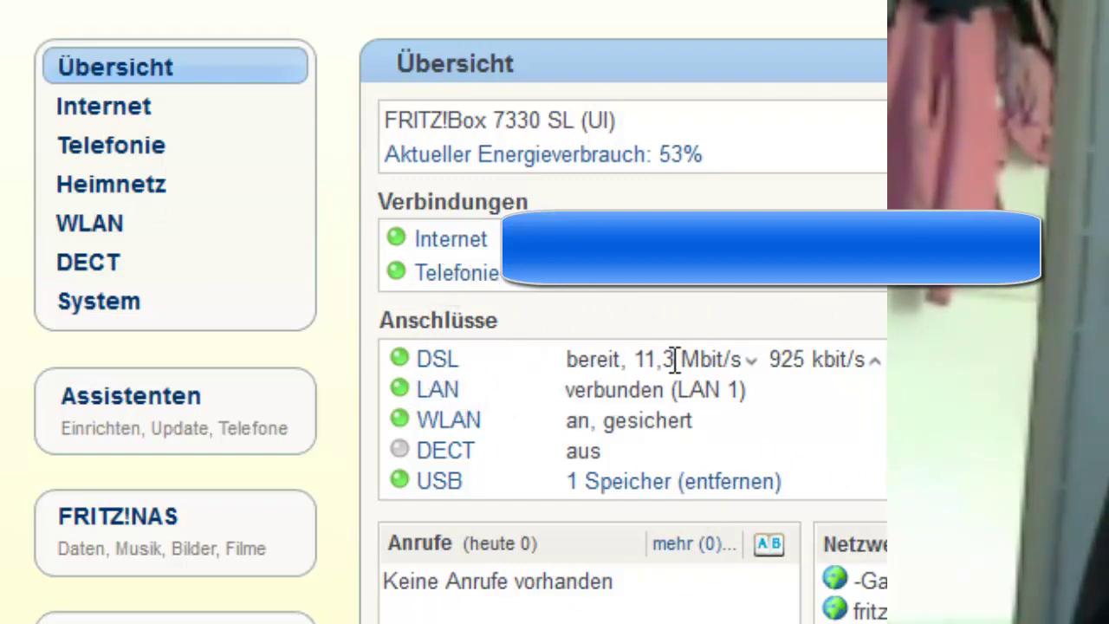
Mark the DSL speed readings on the overview, then open the Ansicht settings page.
left_click_drag(804, 360, 686, 353)
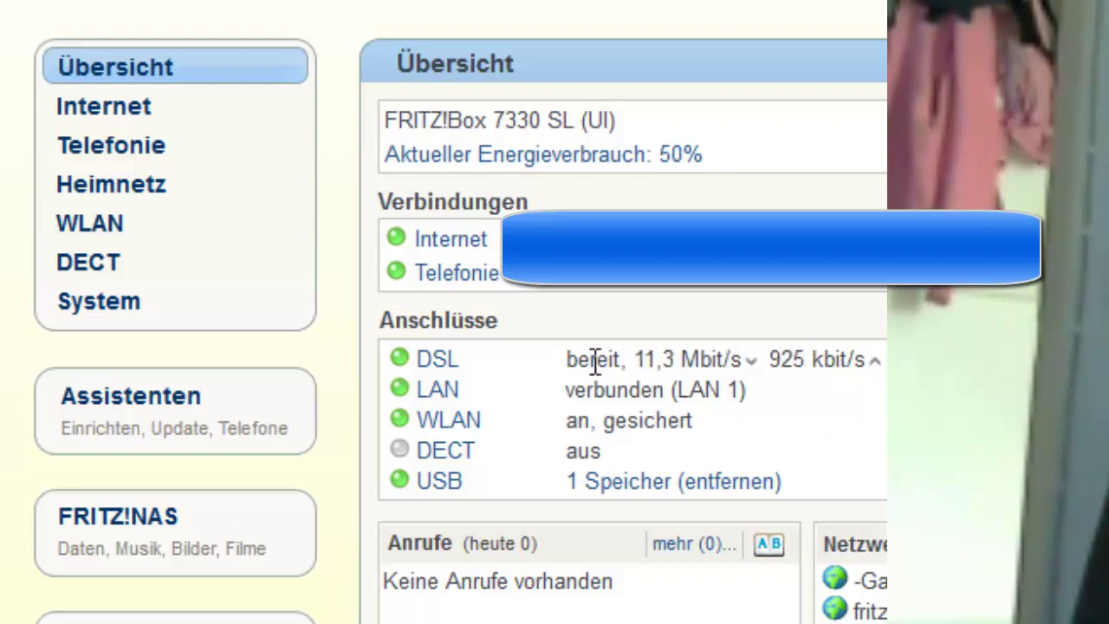
left_click_drag(598, 360, 762, 370)
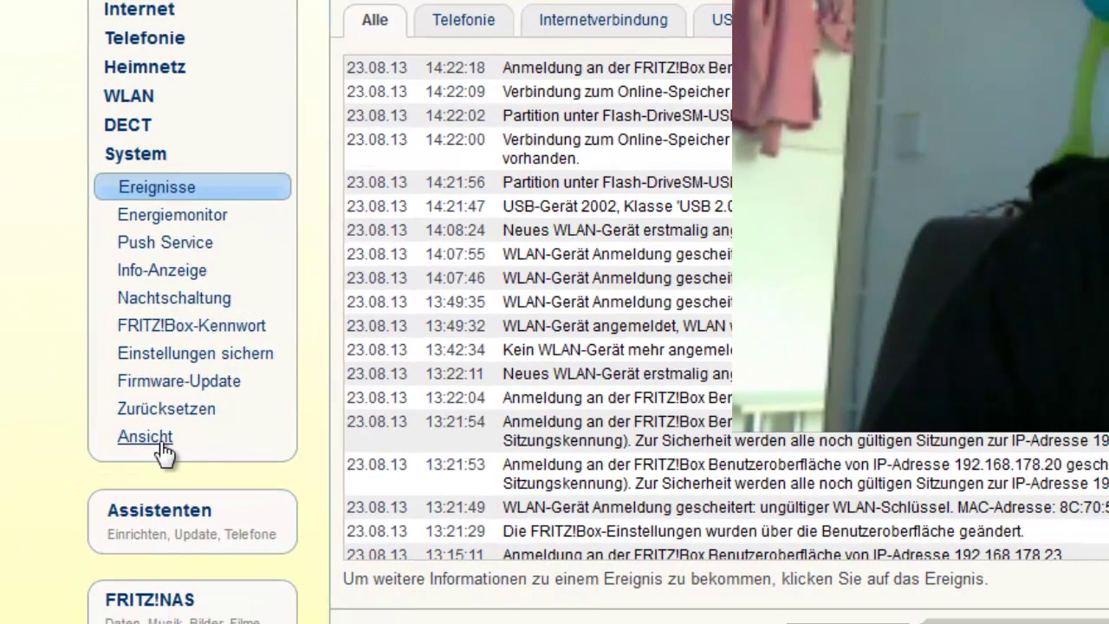
left_click(145, 436)
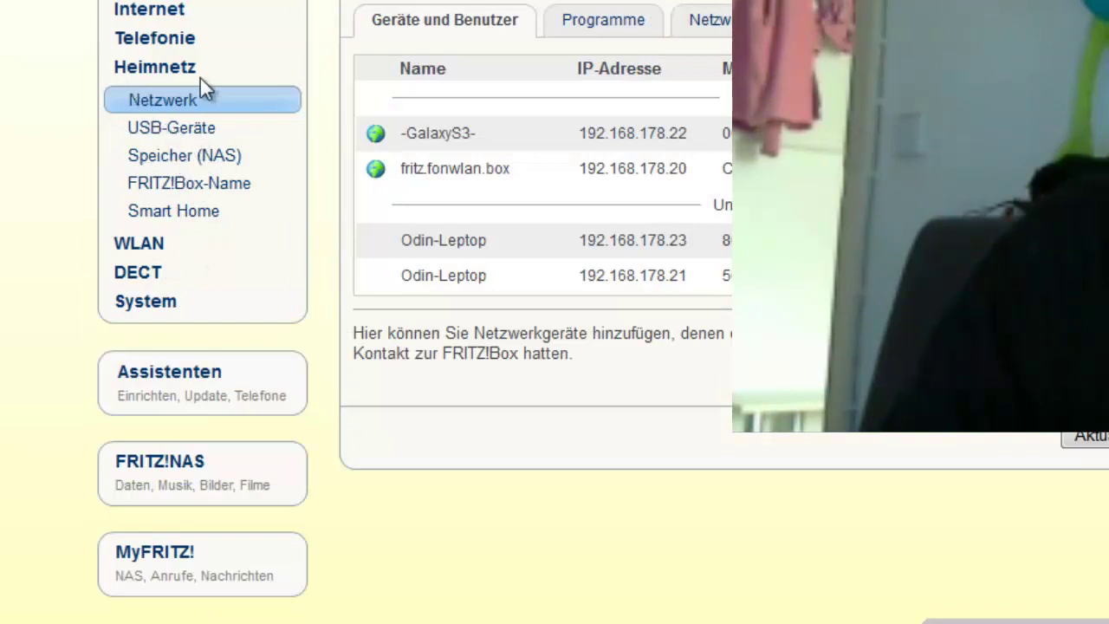
Open the USB devices overview and review the Flash Drive SM_USB20 entry (3,78 GB, FAT, USB 2.0).
left_click(160, 132)
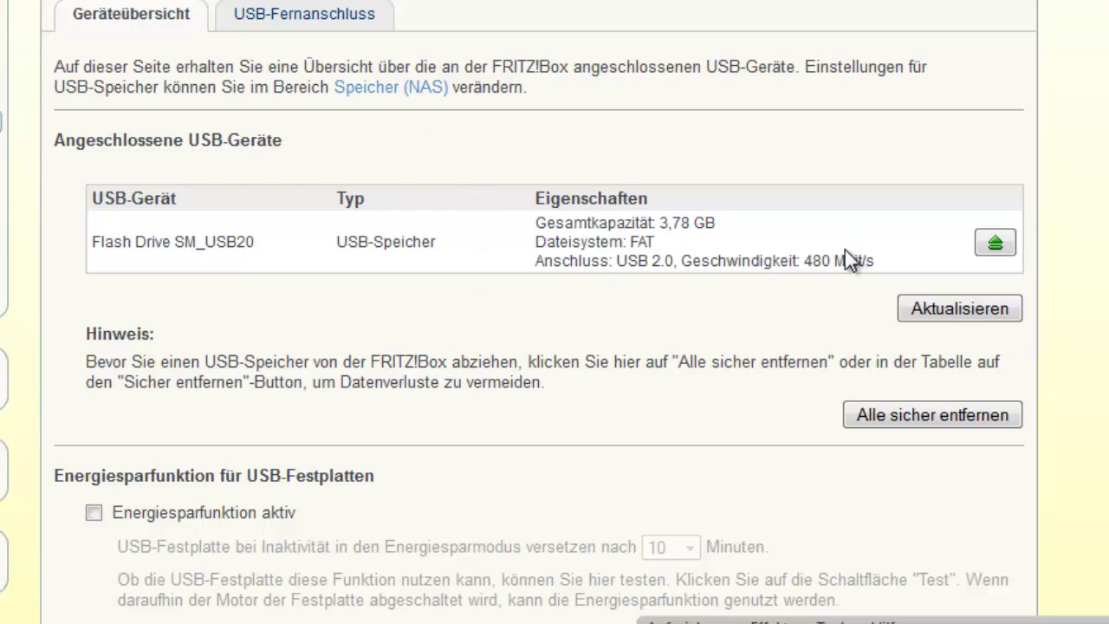
scroll(844, 249, "down", 1)
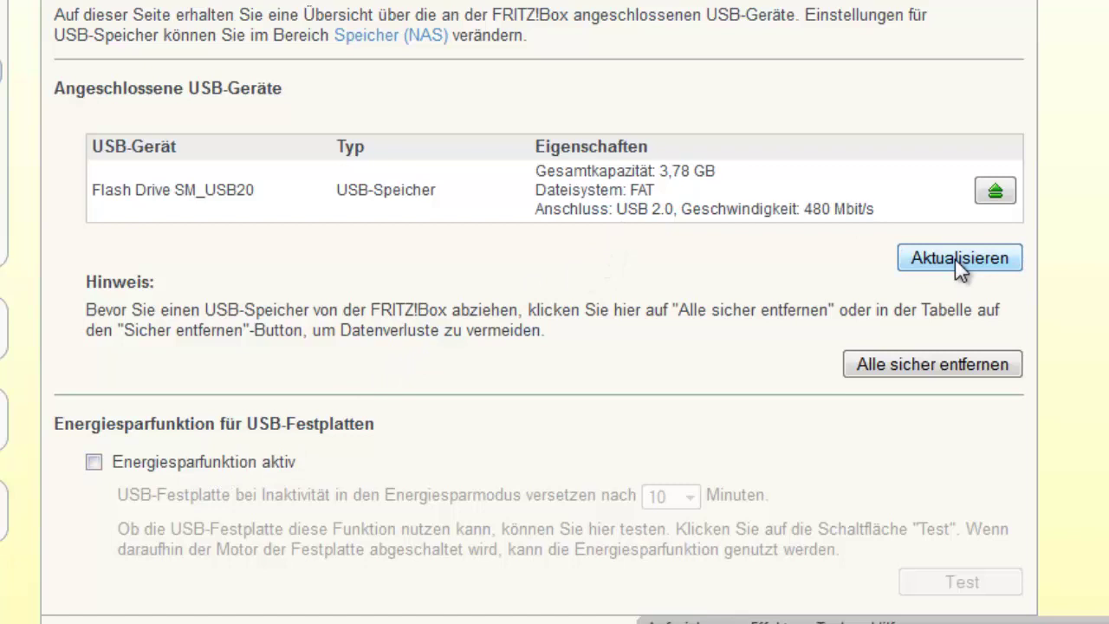
scroll(954, 259, "up", 1)
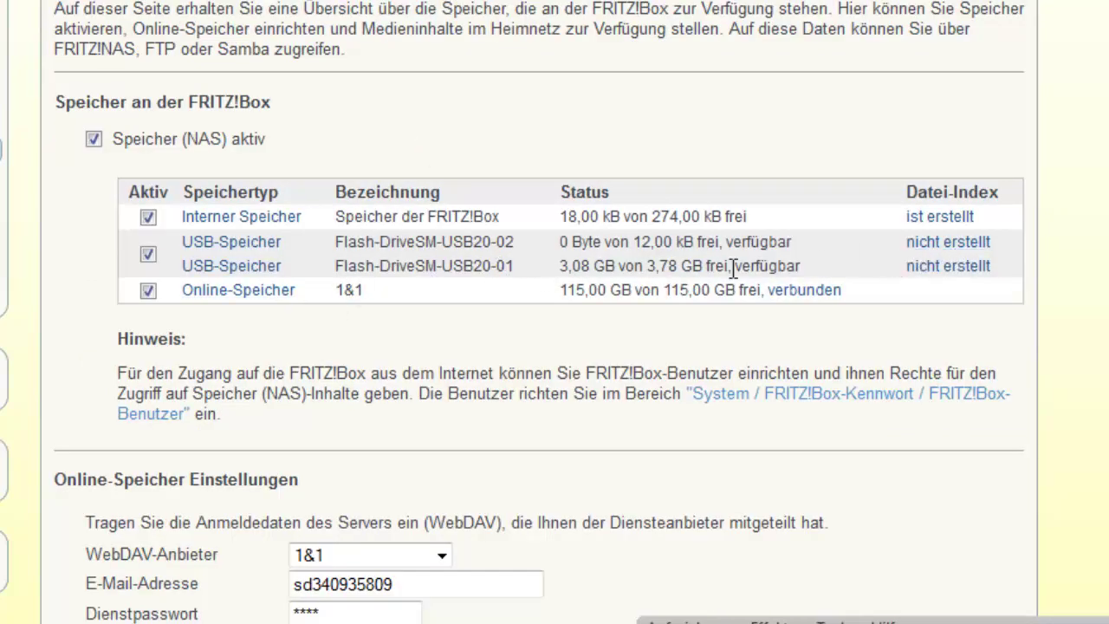
Start the Datei-Index for Flash-DriveSM-USB20-01 and the USB storage, confirming each indexing prompt.
left_click(986, 261)
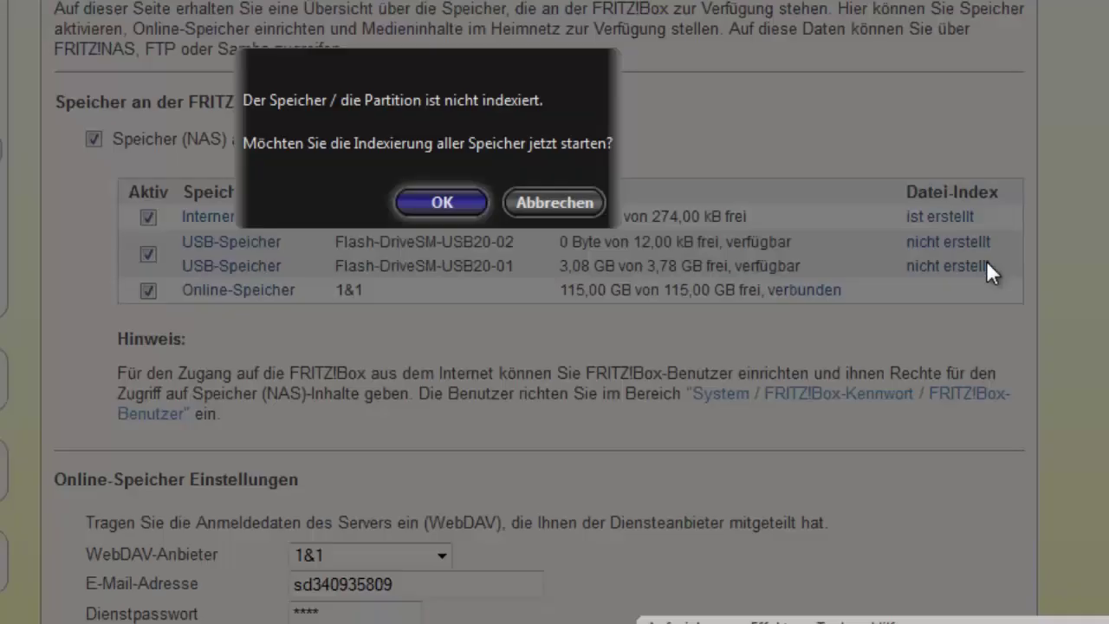
left_click(478, 201)
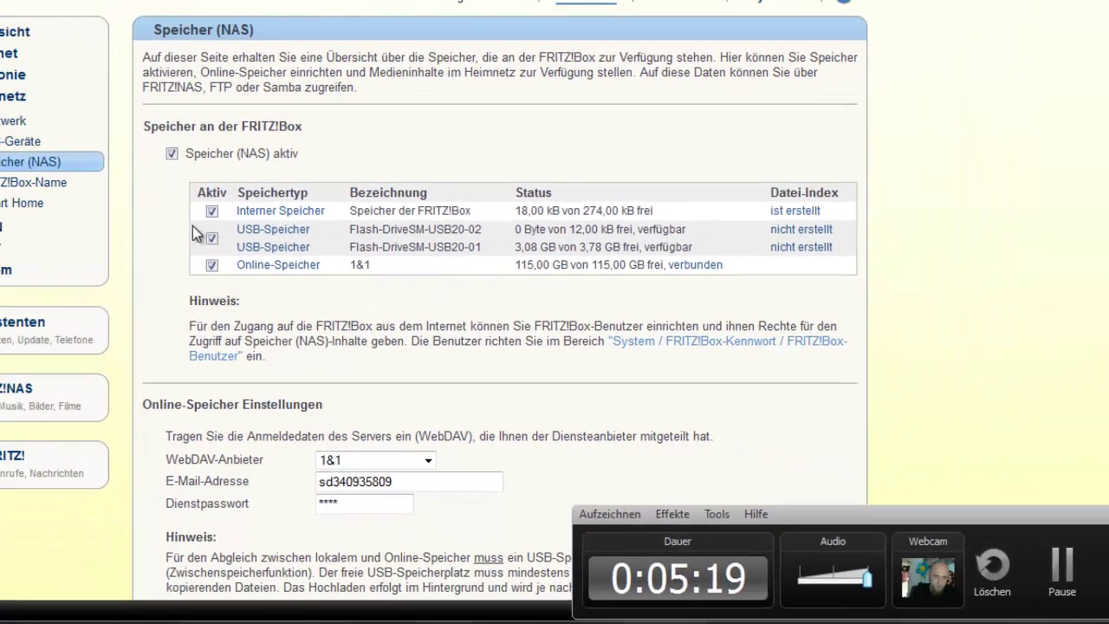
scroll(207, 224, "down", 3)
scroll(208, 224, "down", 3)
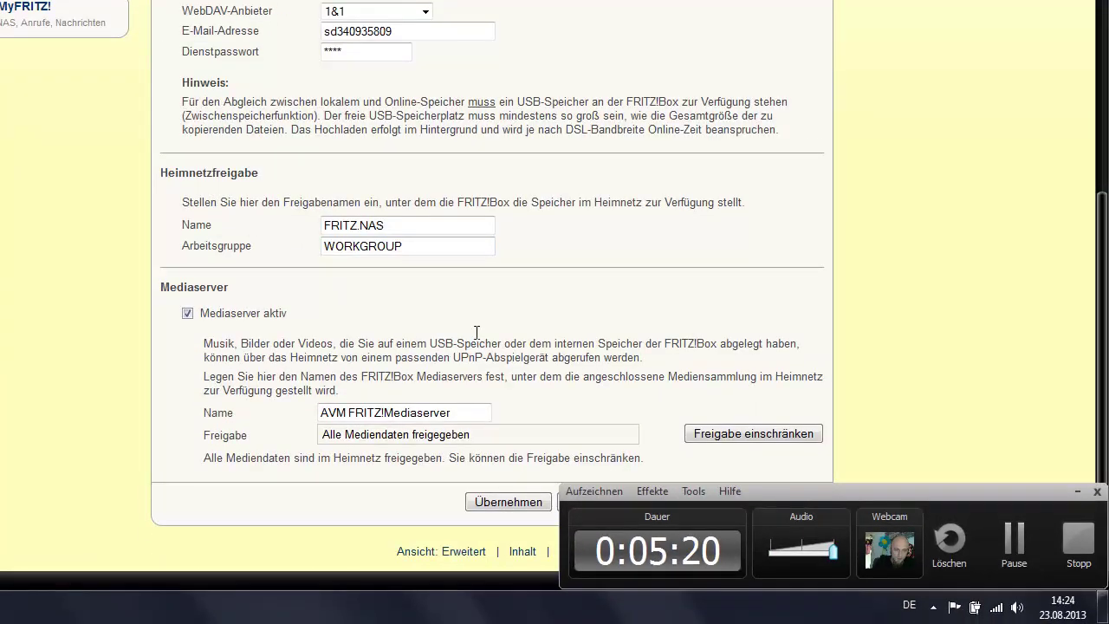
left_click_drag(830, 488, 889, 486)
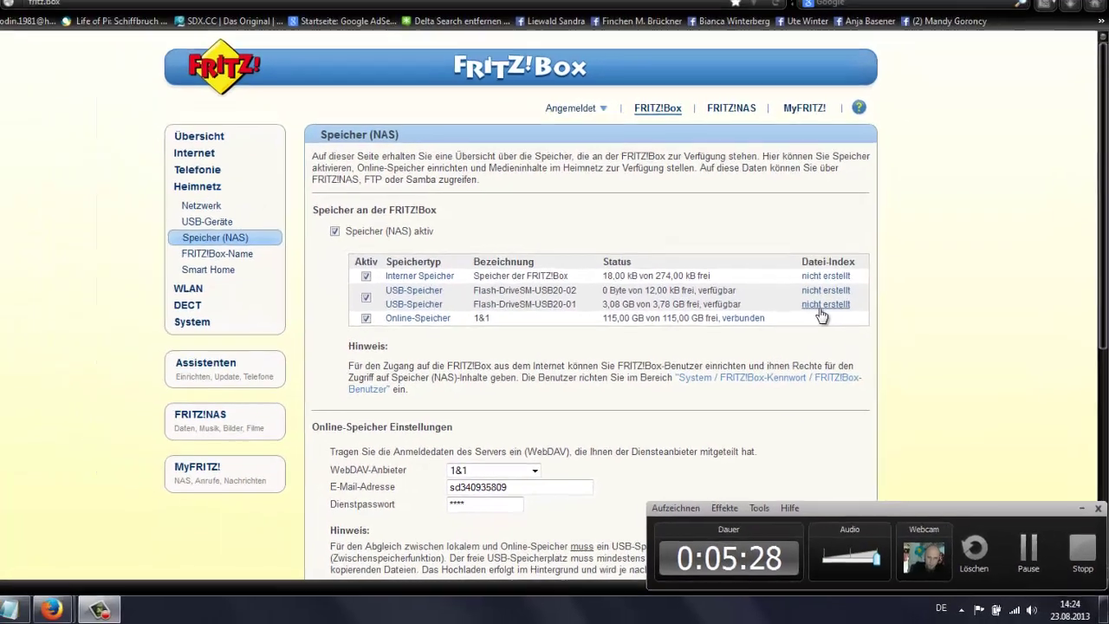
left_click(771, 209)
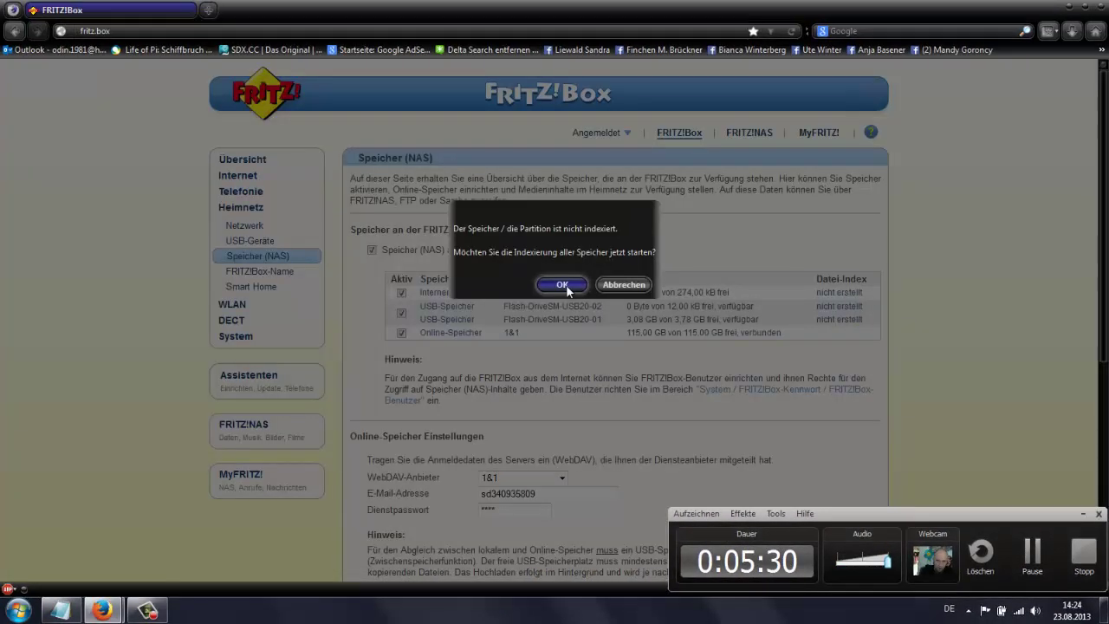
left_click(563, 285)
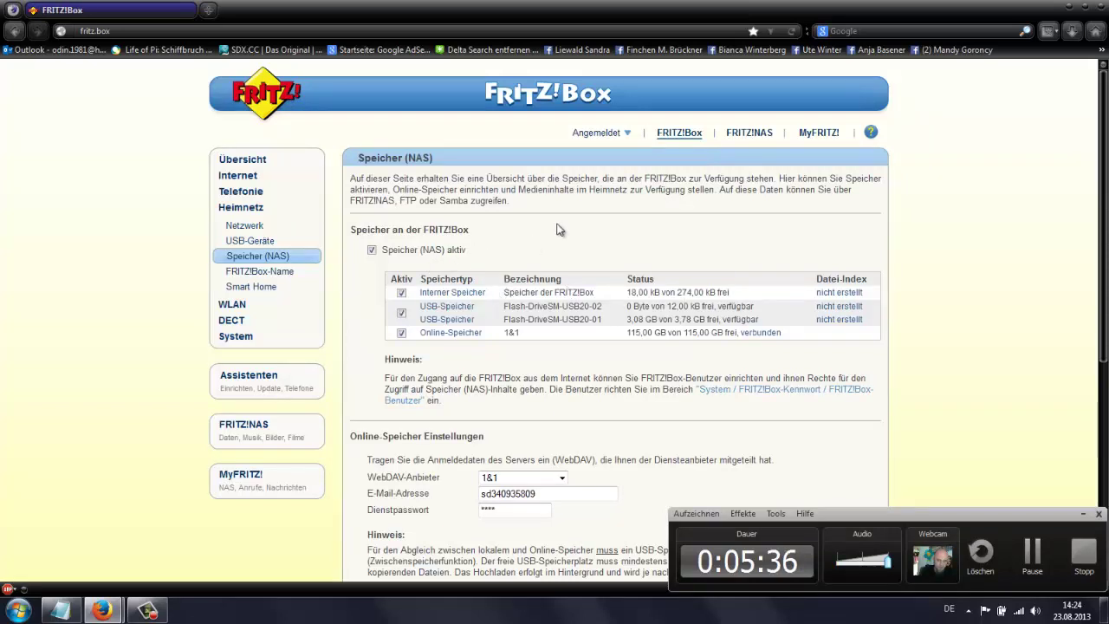
right_click(762, 139)
left_click(792, 143)
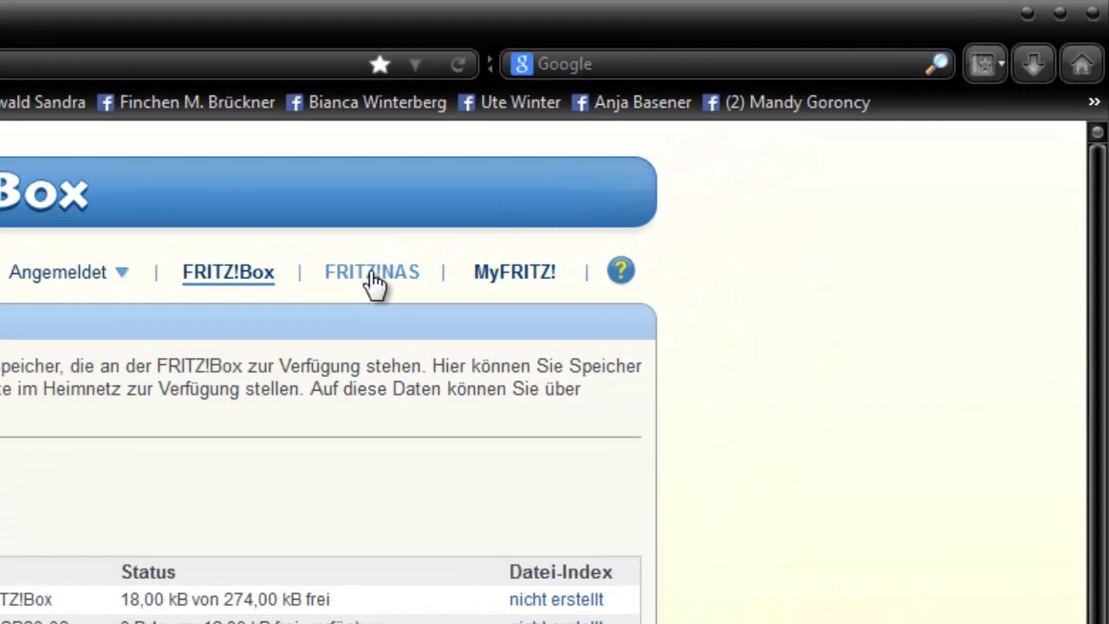
Open the FRITZ!NAS link in a new tab and reload its file page.
right_click(374, 282)
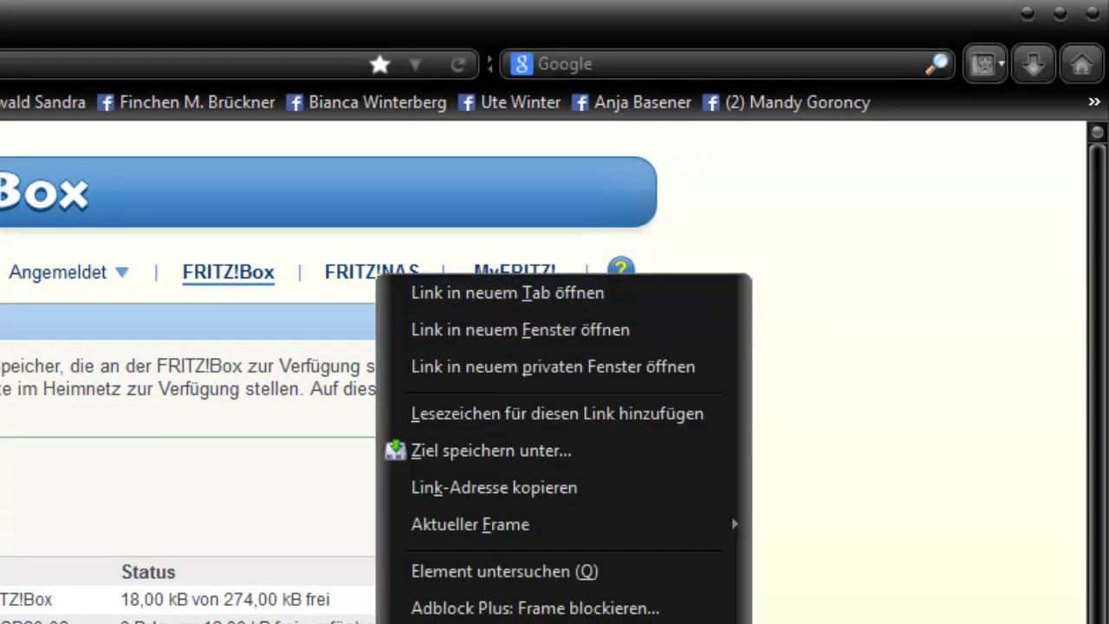
key("t")
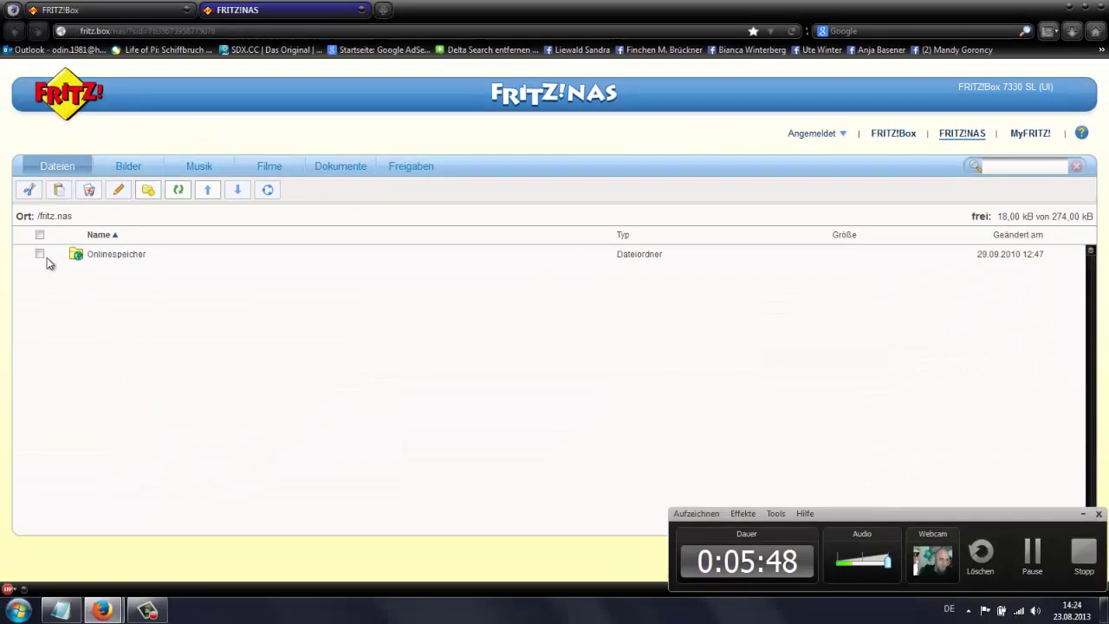
left_click(182, 195)
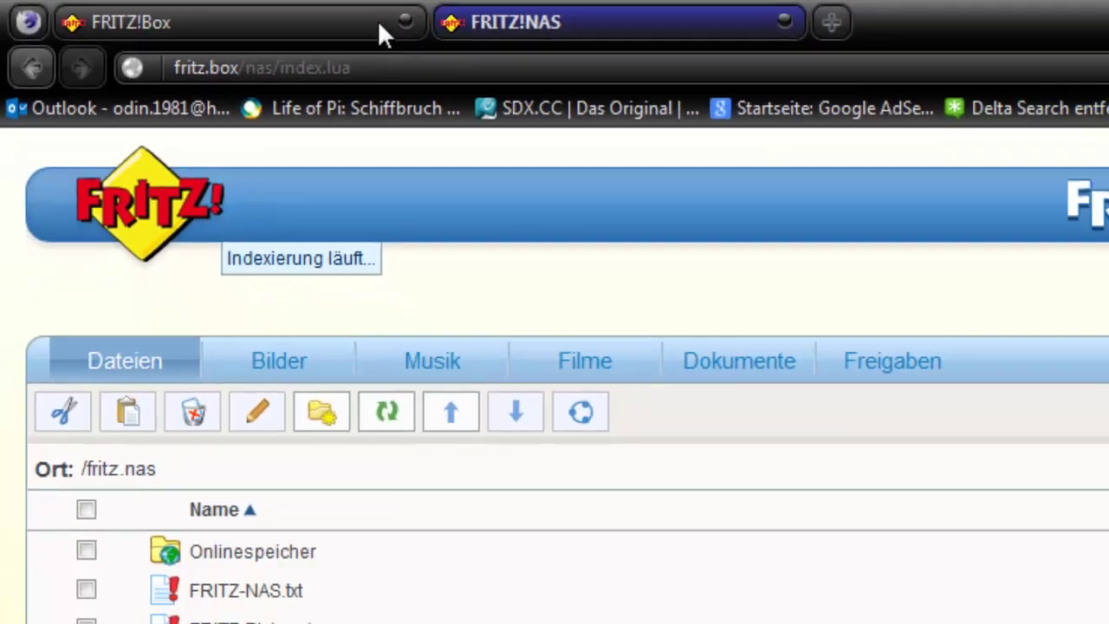
left_click(433, 29)
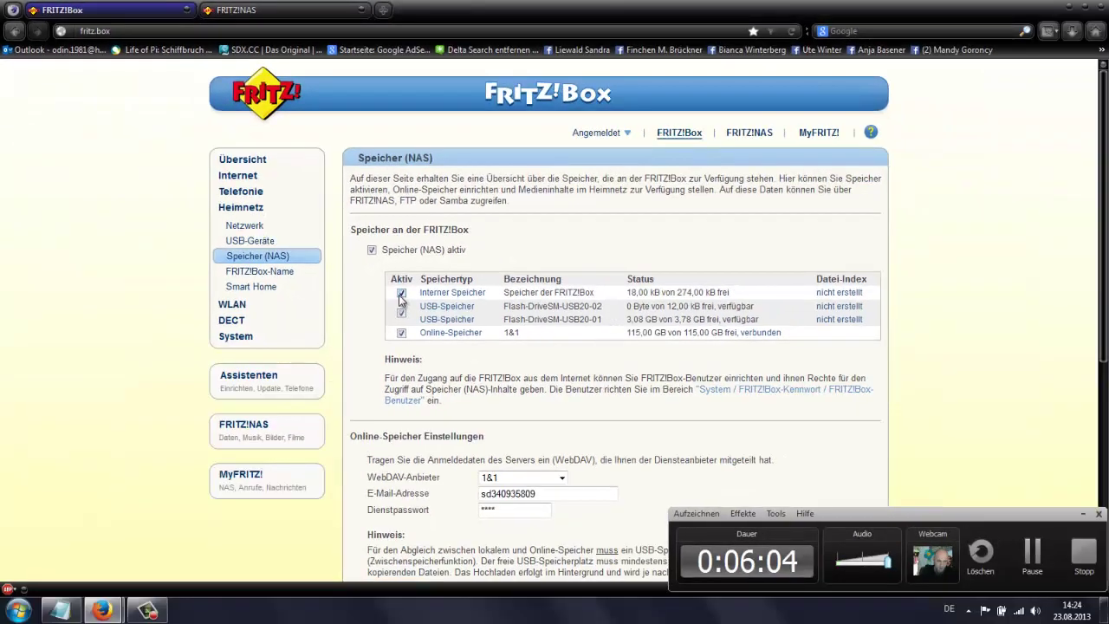
Uncheck Aktiv for Interner Speicher, accept the restart warning and apply the change.
left_click(401, 294)
left_click(790, 285)
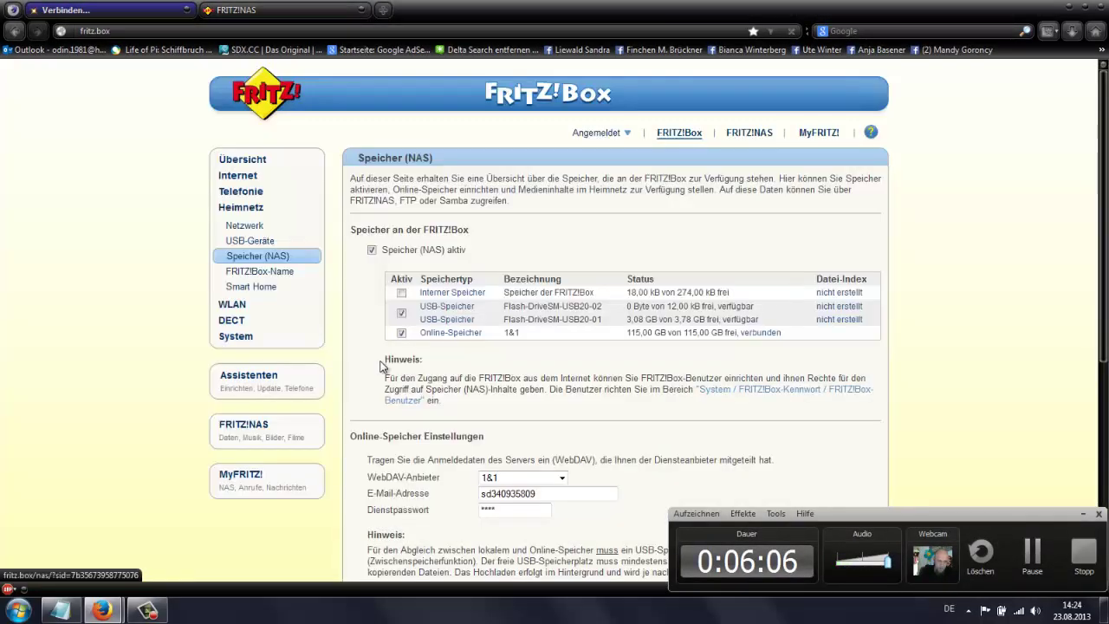
left_click(401, 332)
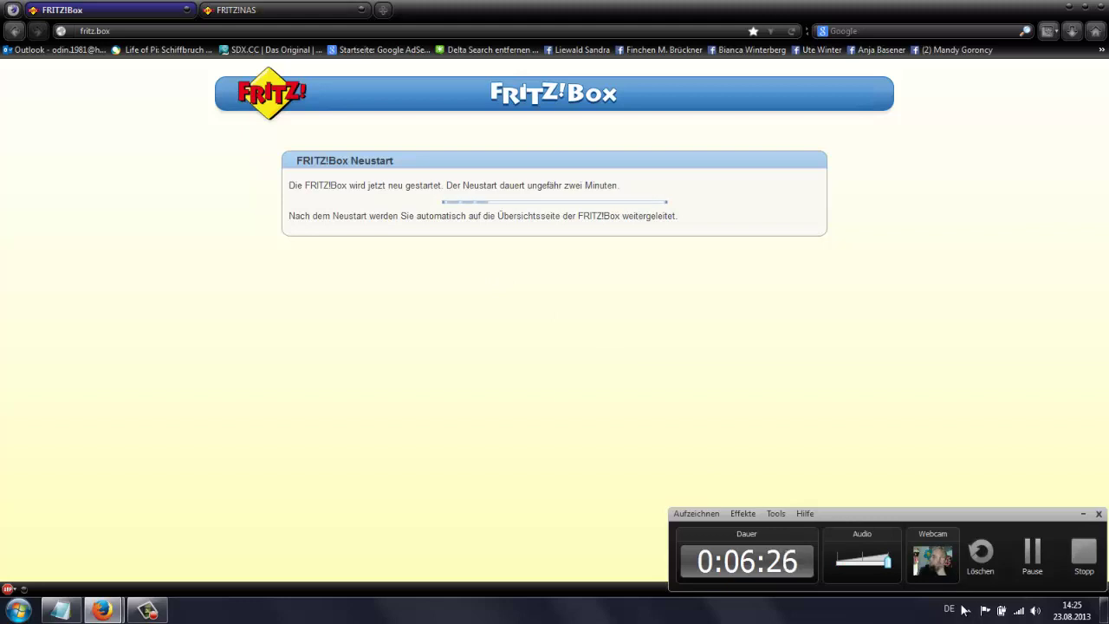
Check the wireless network connection from the system tray.
left_click(1022, 612)
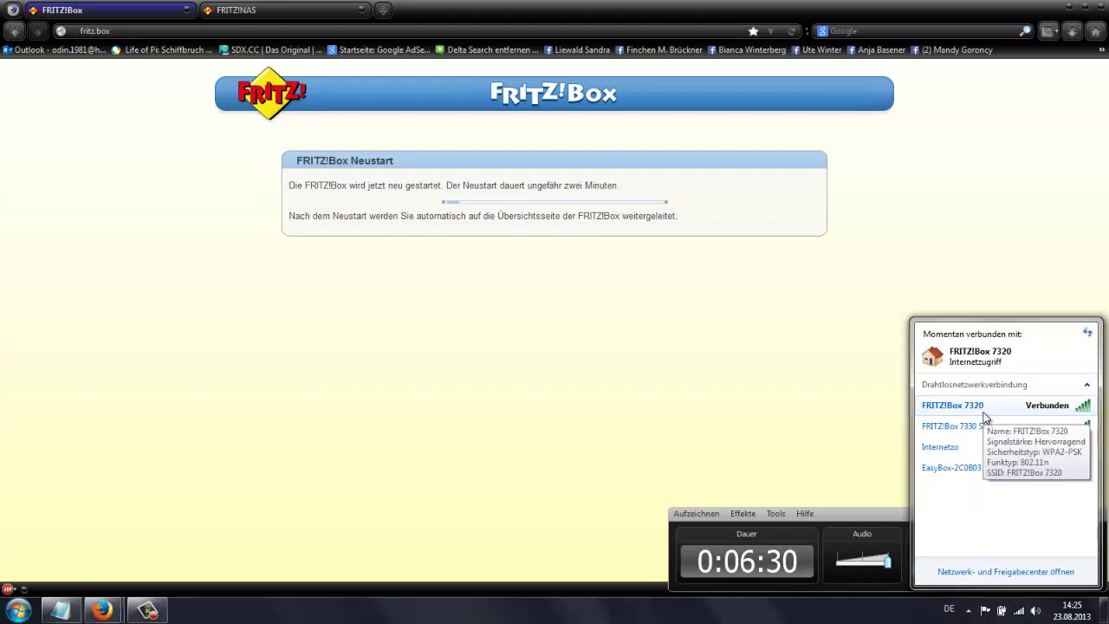
left_click(570, 367)
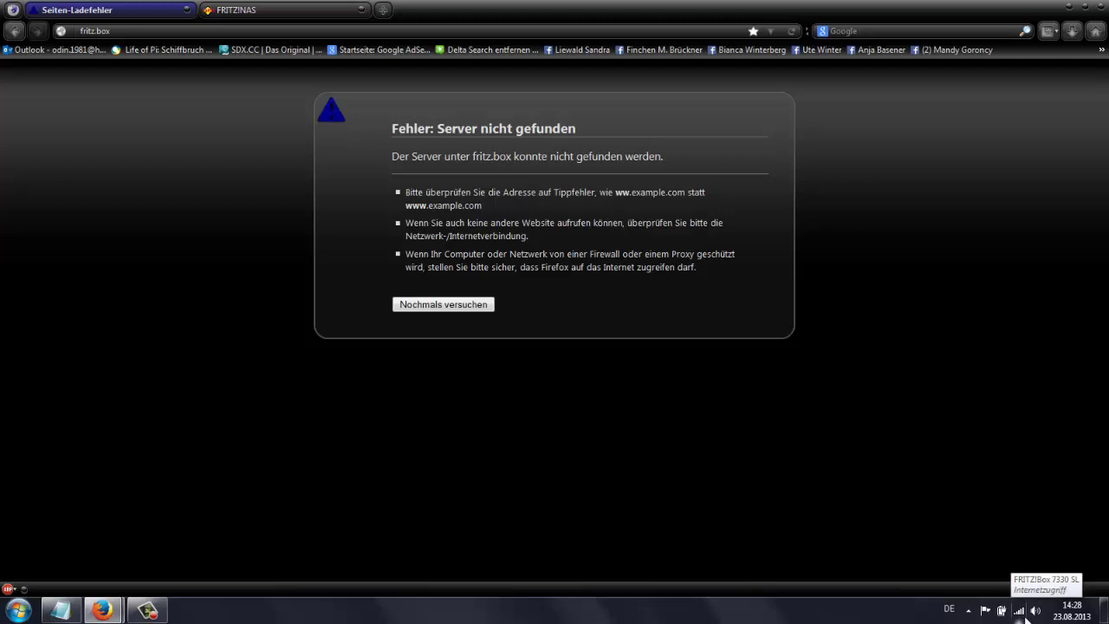
left_click(1019, 611)
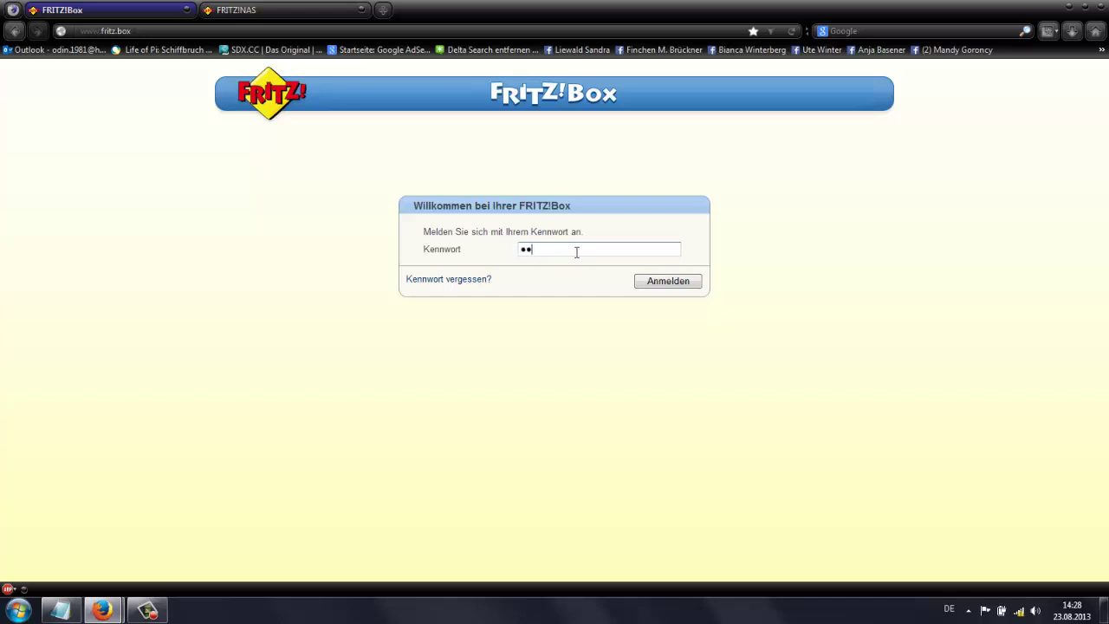
Log in to the FRITZ!Box with its password and save the password in Firefox.
type("•")
key("Return")
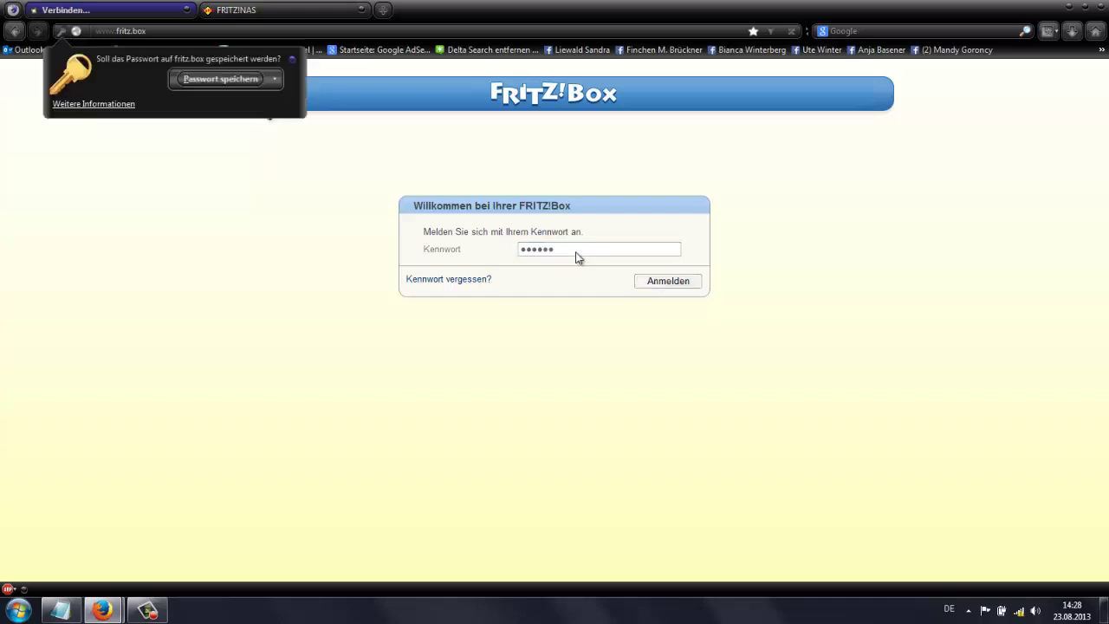
left_click(230, 78)
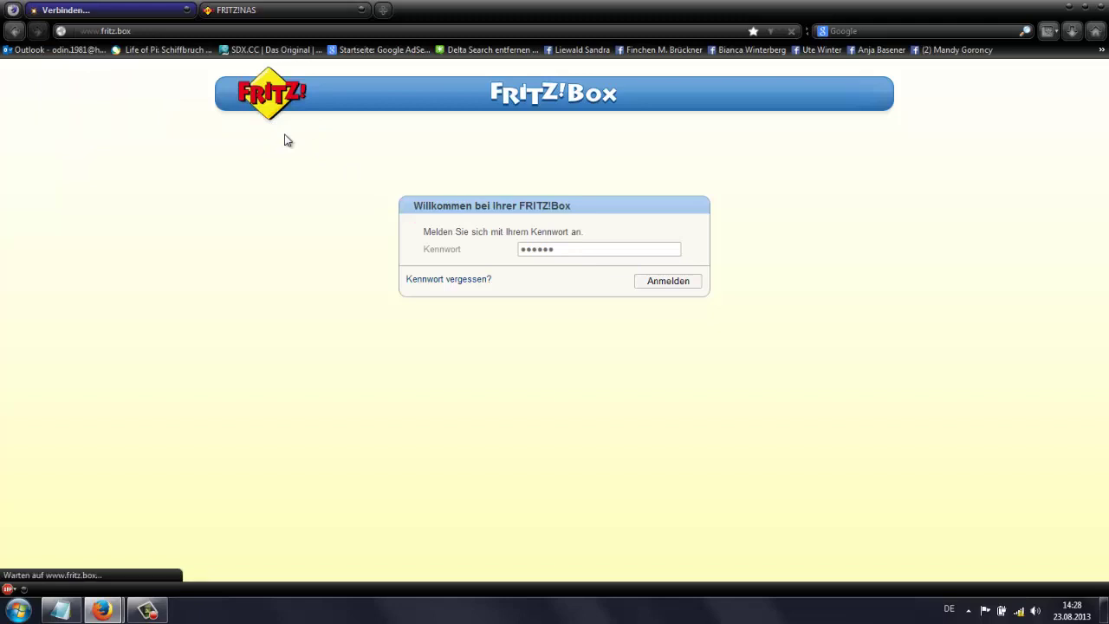
Reload the FRITZ!NAS tab, resending the data, then return to the FRITZ!Box tab.
left_click(271, 12)
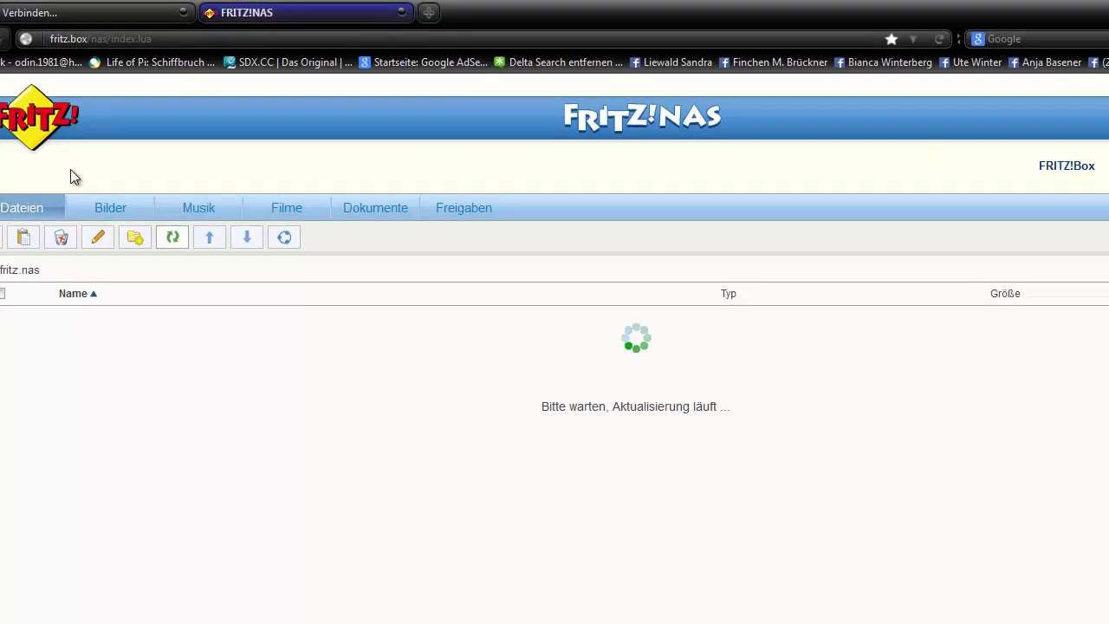
right_click(86, 152)
left_click(165, 216)
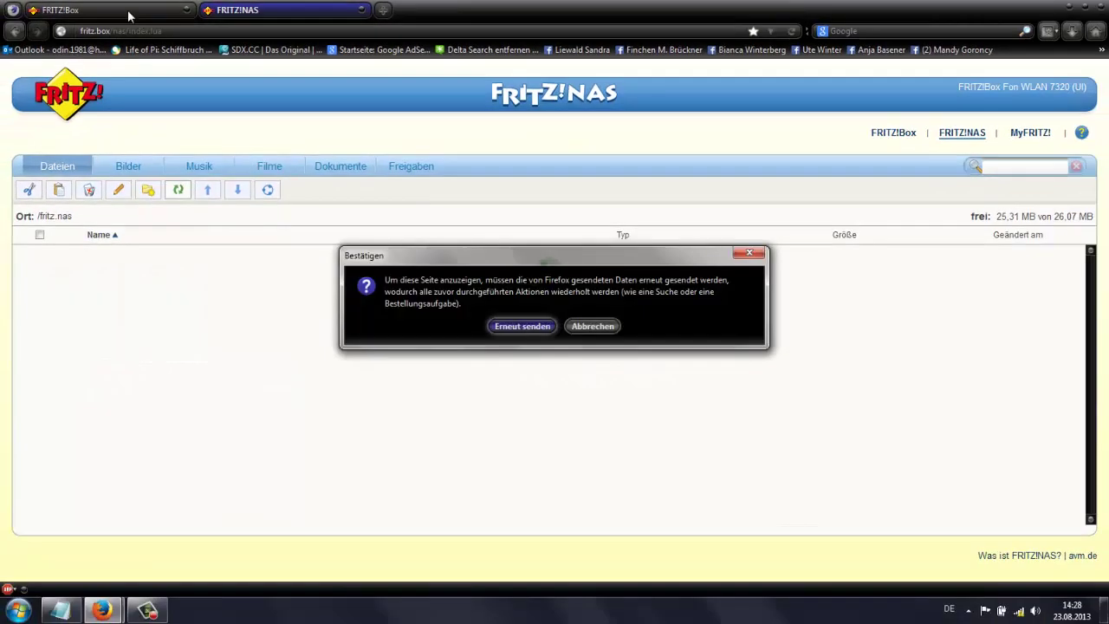
left_click(519, 327)
left_click(127, 11)
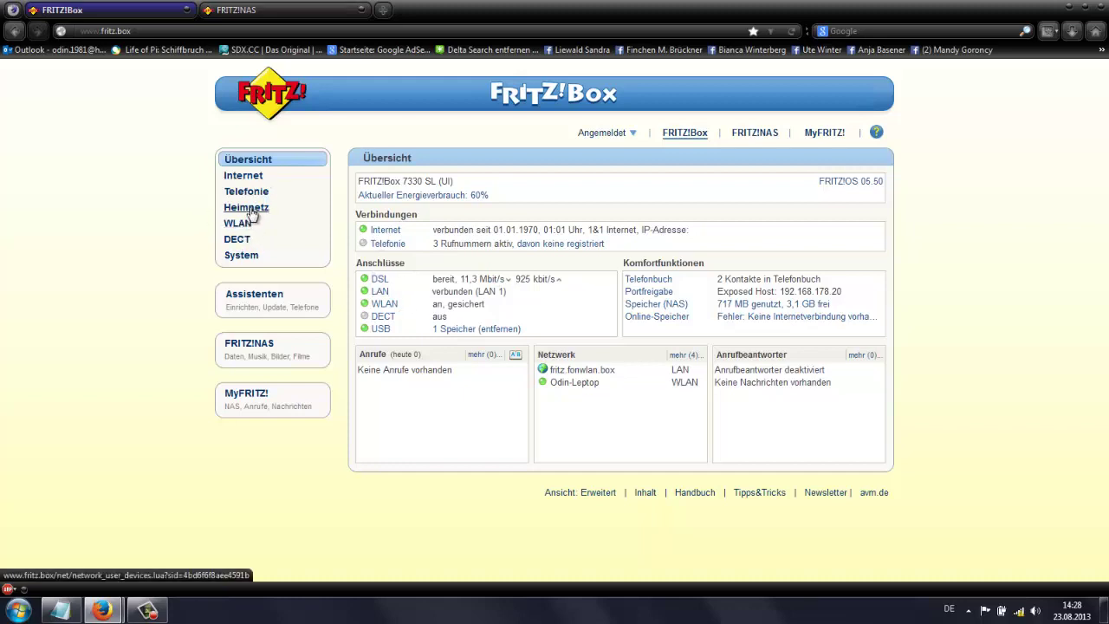
Log in again and go through Heimnetz > Netzwerk and USB-Geräte to the Speicher (NAS) page.
left_click(258, 255)
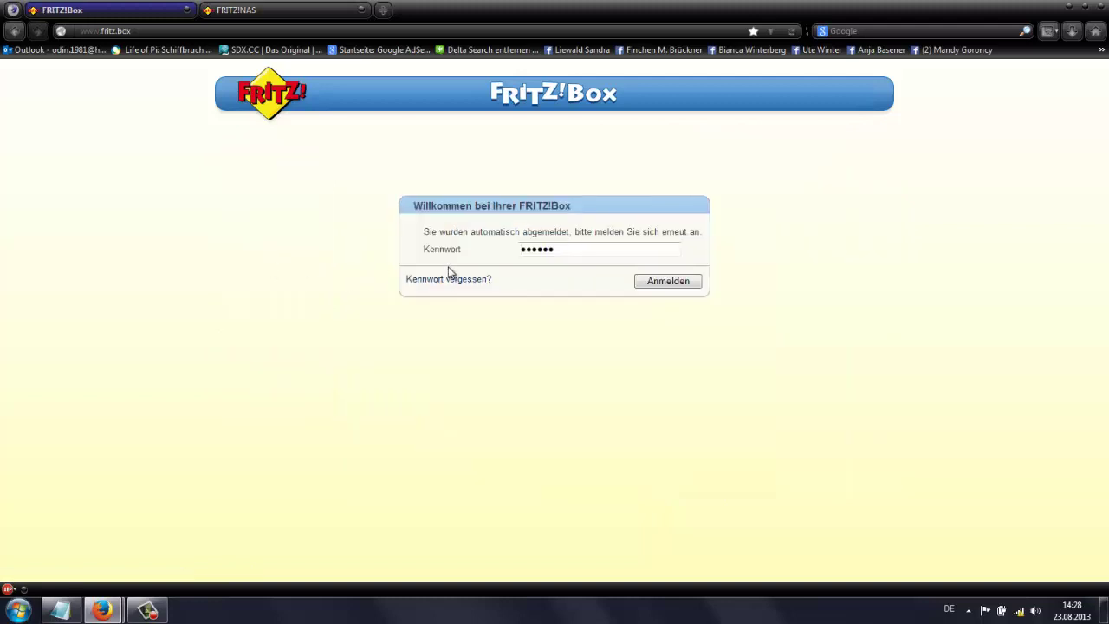
left_click(665, 281)
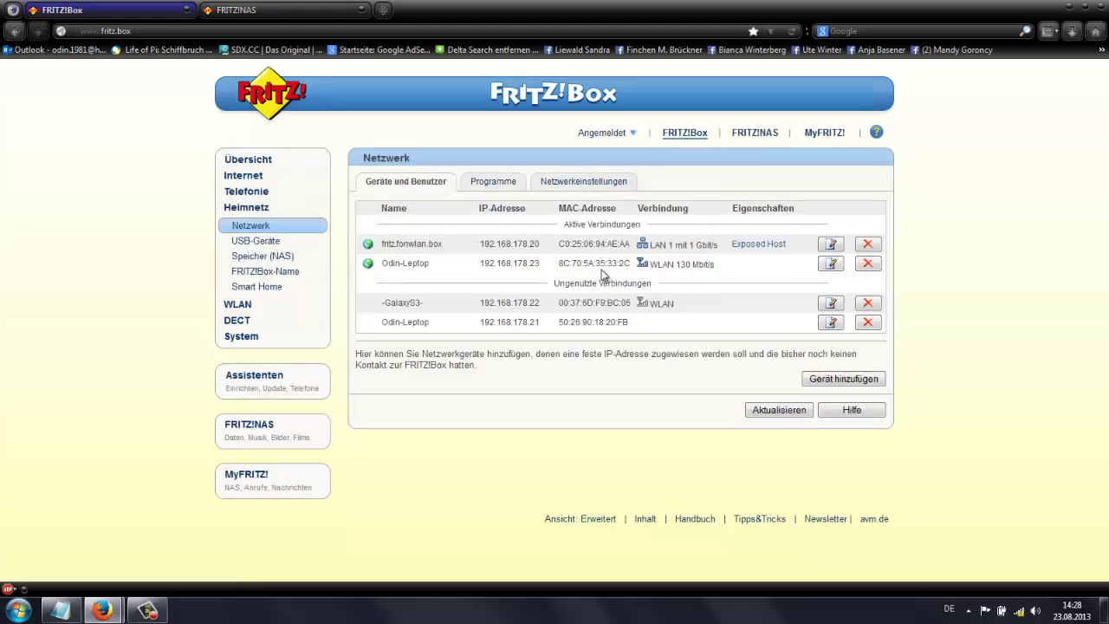
left_click(257, 244)
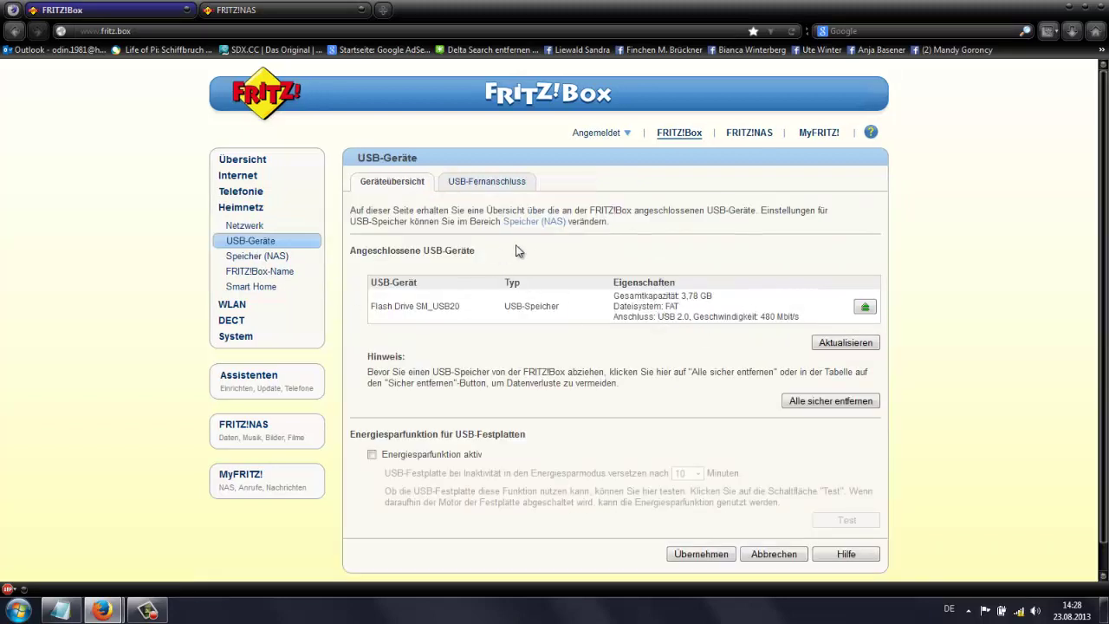
left_click(532, 222)
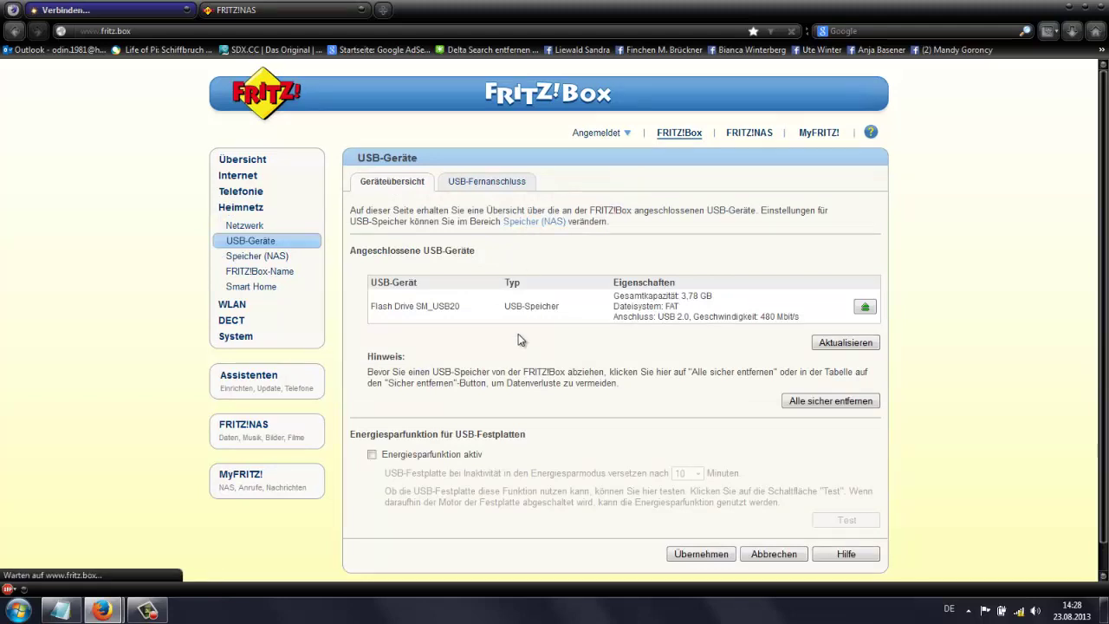
left_click(539, 223)
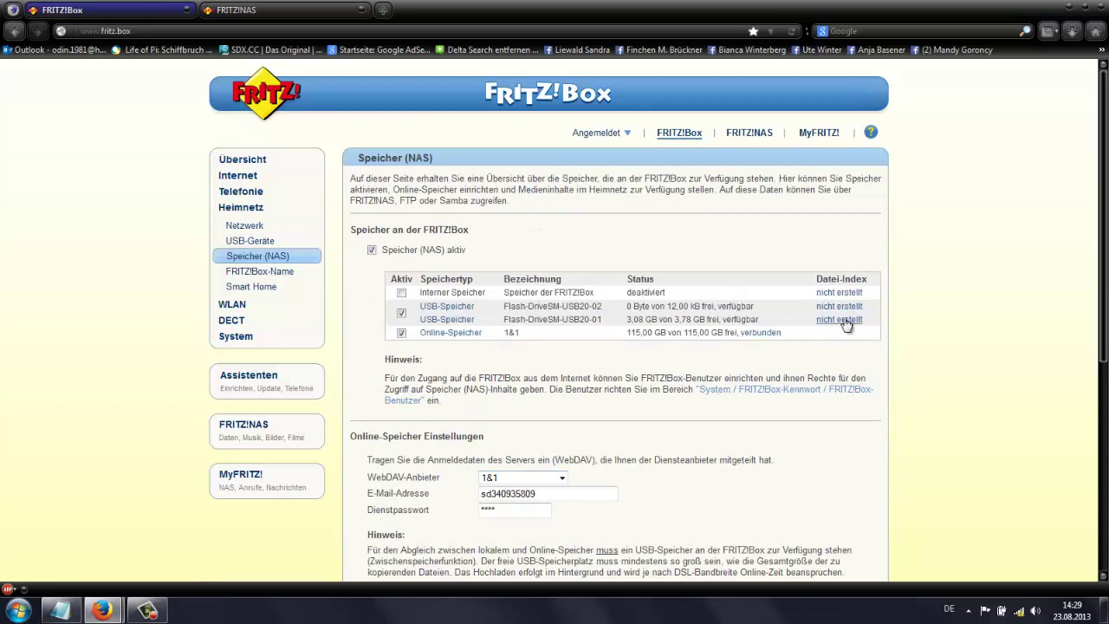
Start the file index for Flash-DriveSM-USB20-01, log back in, and view the FRITZ!NAS file list.
left_click(838, 319)
left_click(568, 286)
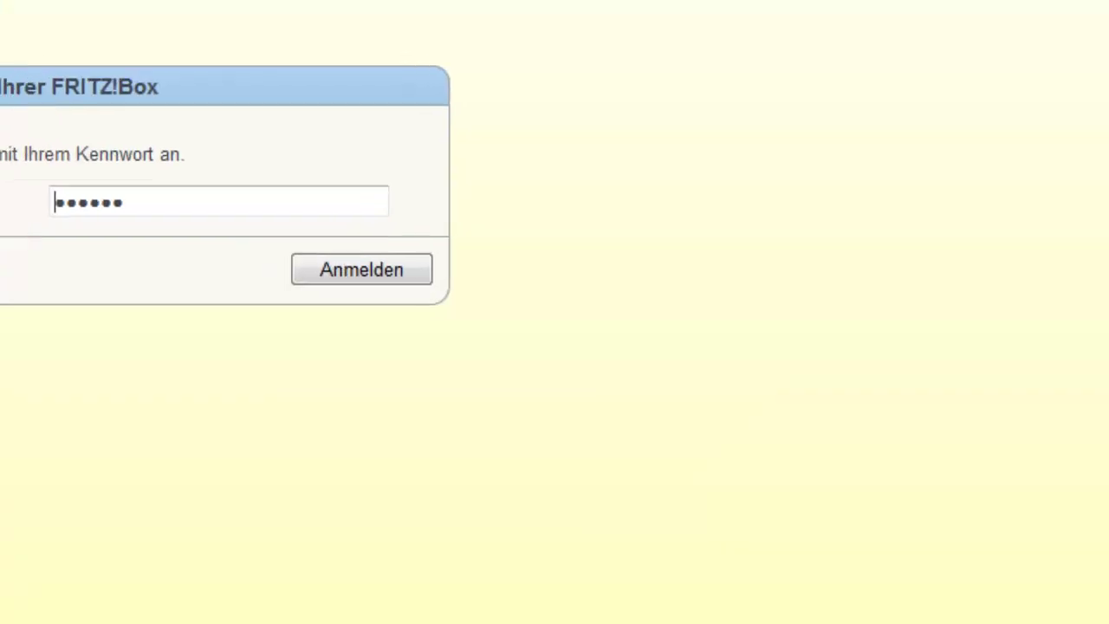
left_click(668, 294)
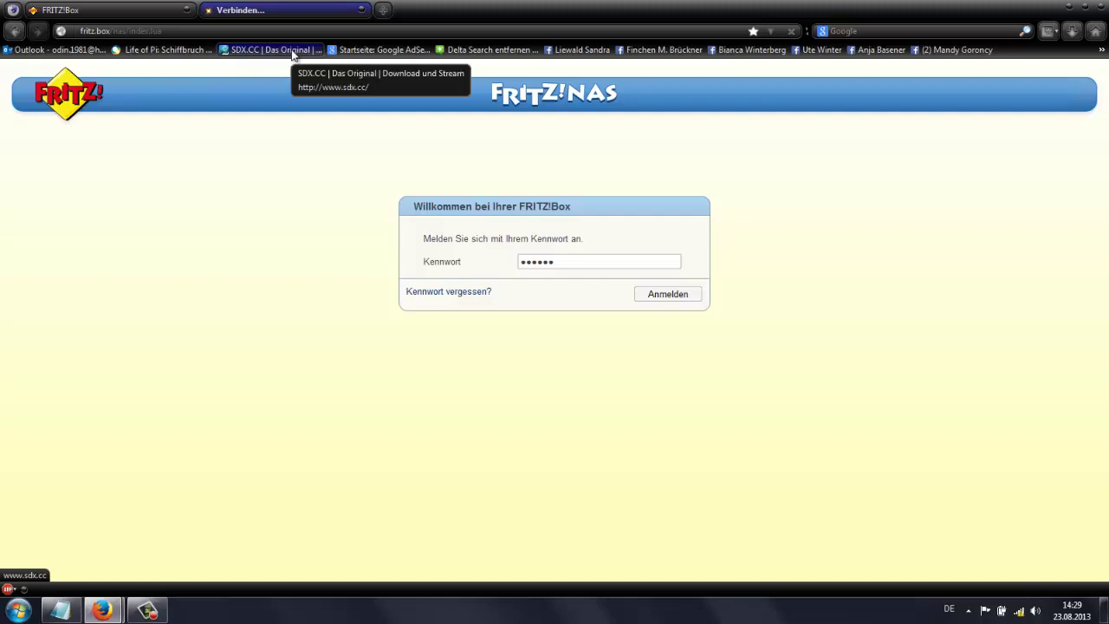
left_click(89, 13)
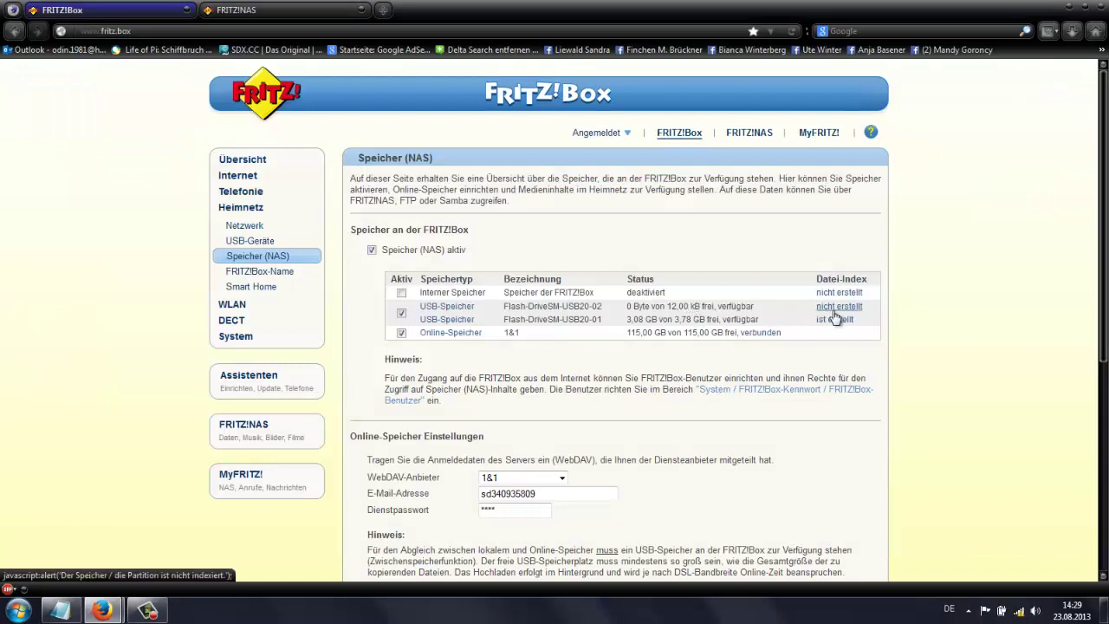
left_click(839, 319)
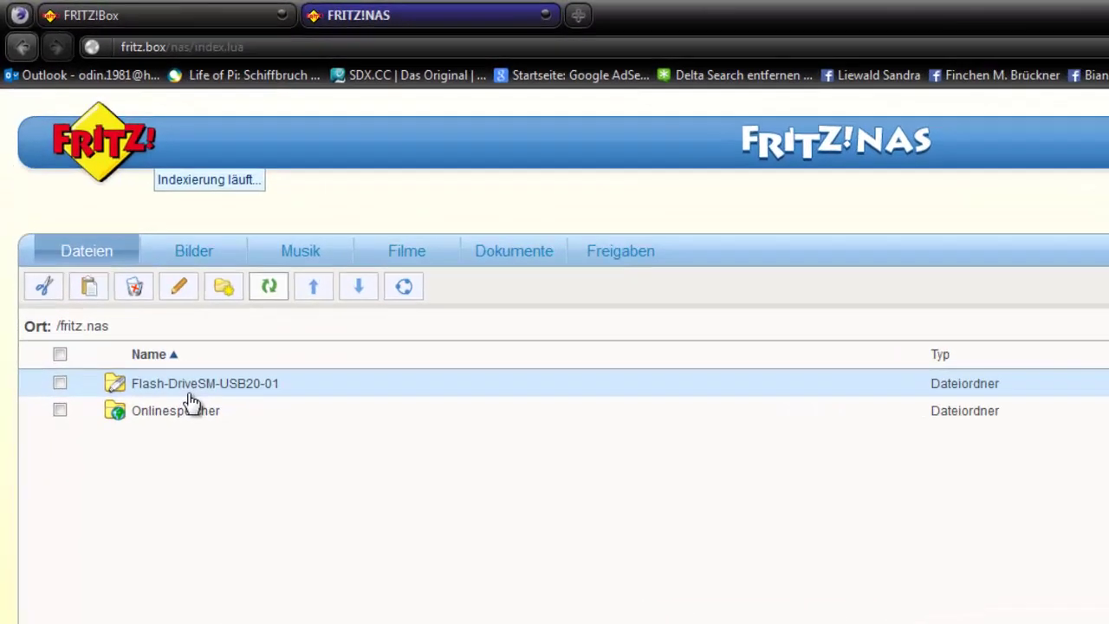
Browse into Flash-DriveSM-USB20-01 and its Pograme folder, then return to the storage settings.
left_click(127, 260)
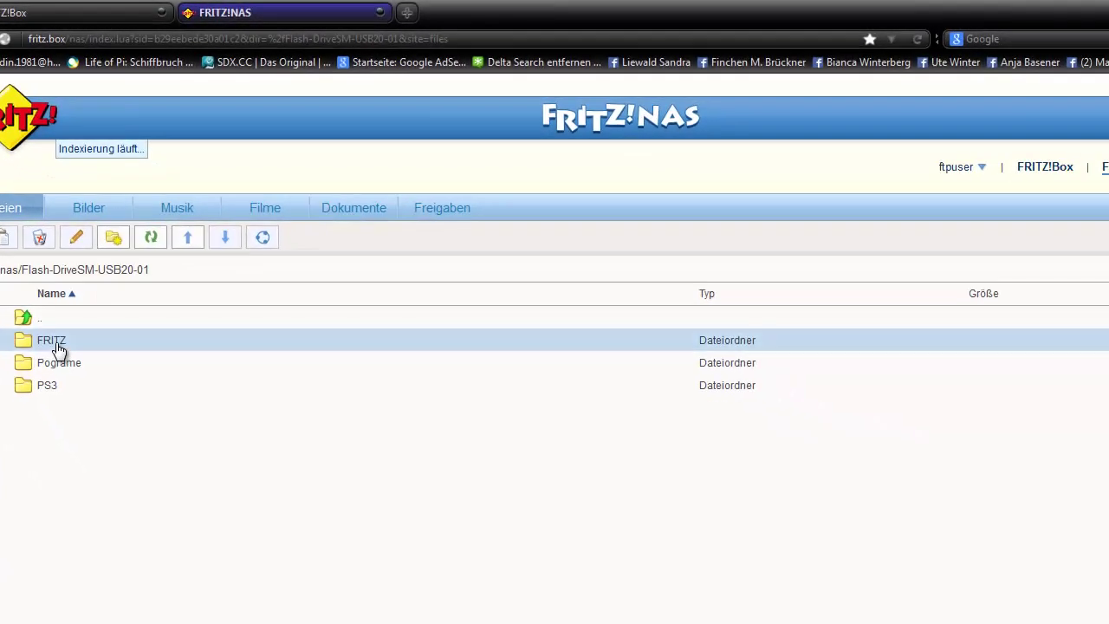
left_click(223, 492)
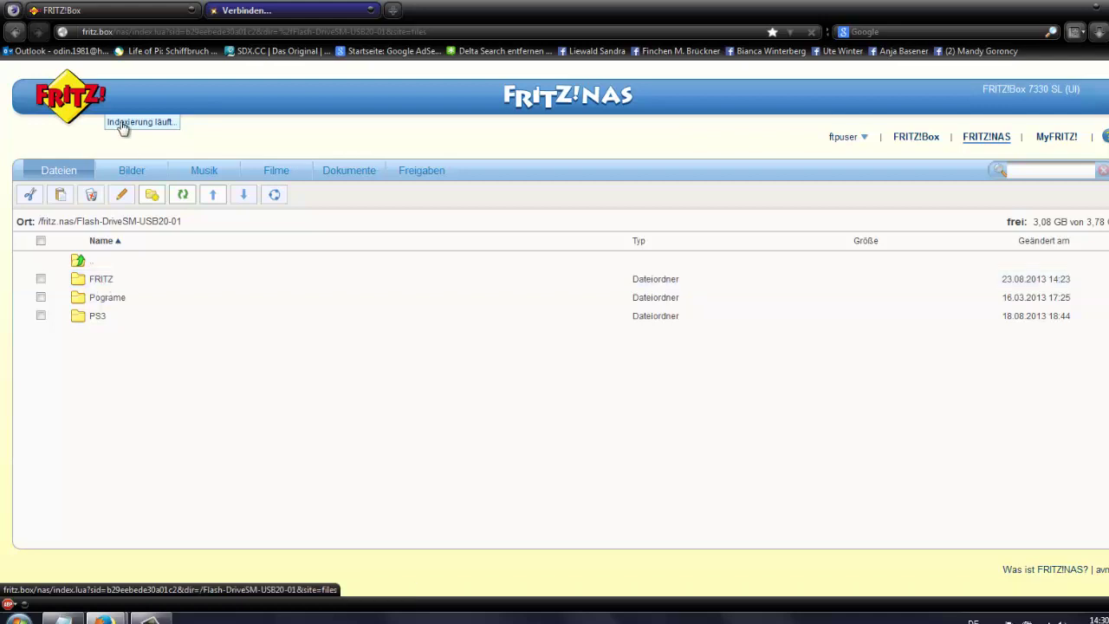
left_click(123, 13)
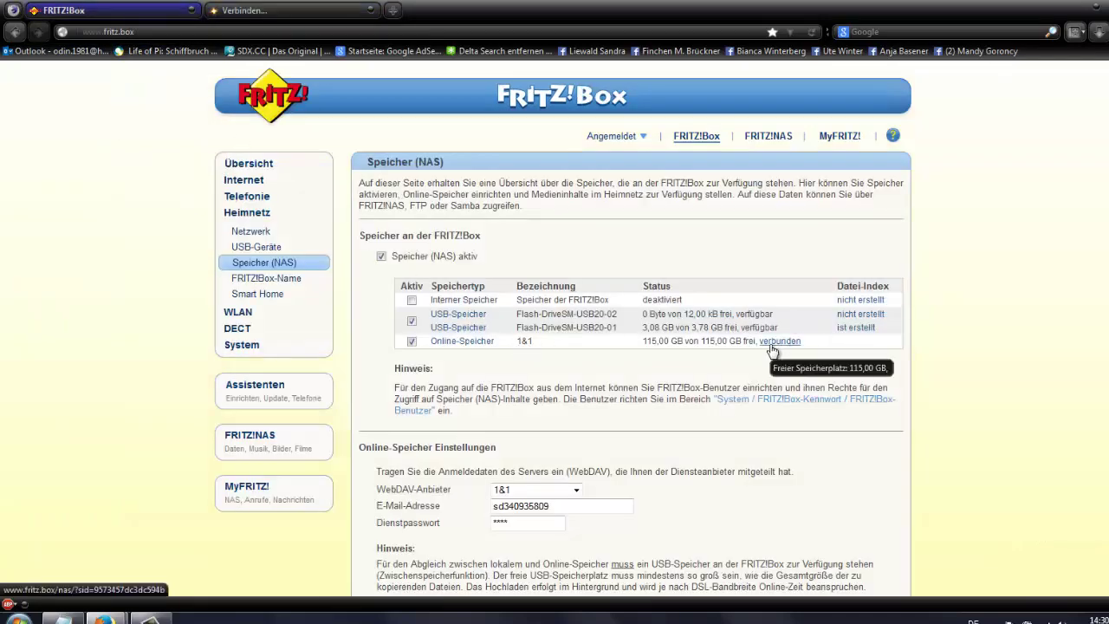
Disable the online storage and apply the storage settings.
left_click(412, 340)
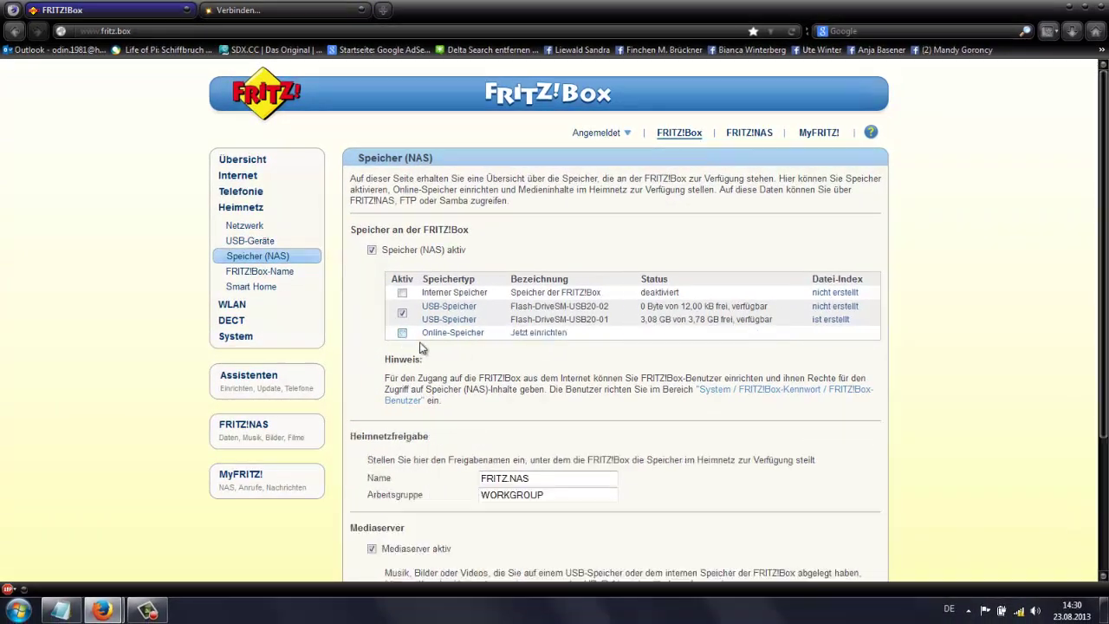
scroll(730, 420, "down", 3)
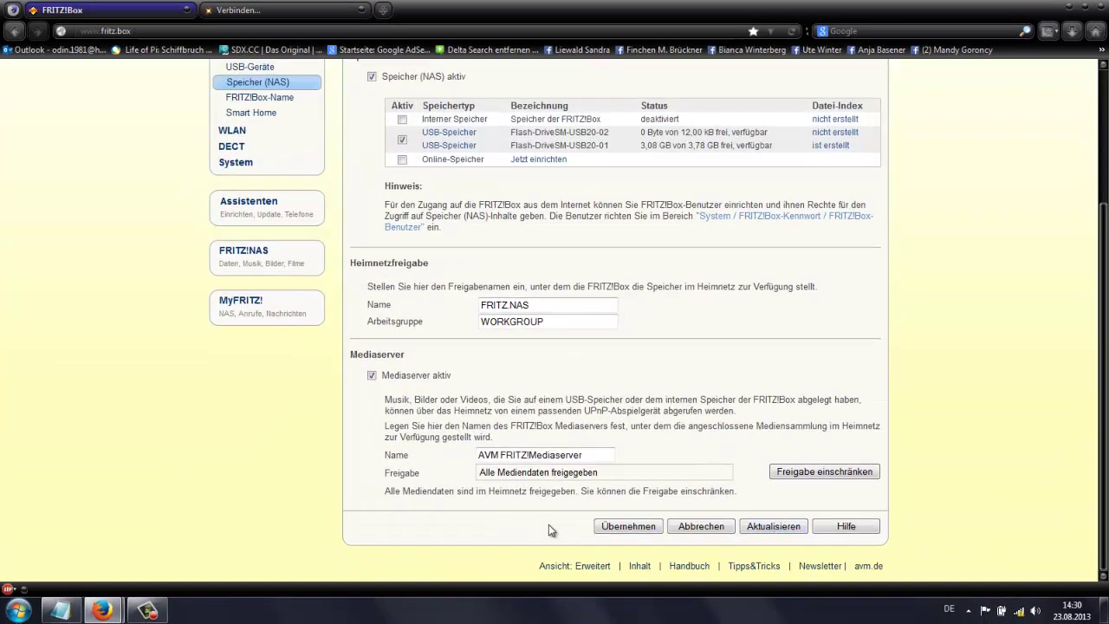
left_click(629, 530)
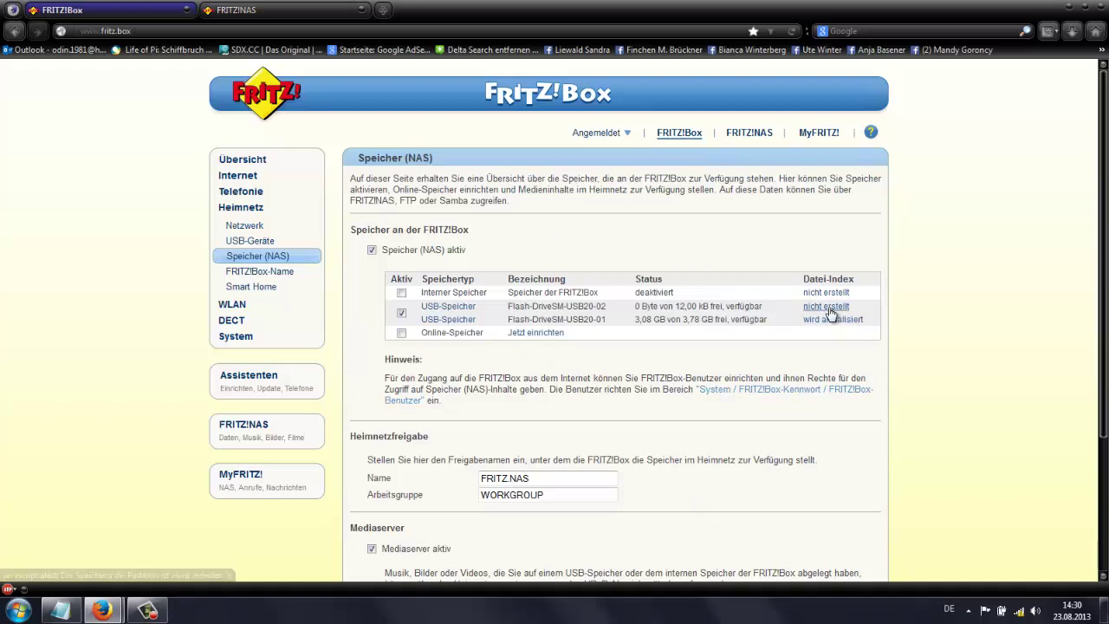
Check the Flash-DriveSM-USB20-02 file index, dismiss the not-indexed notice, and apply again.
left_click(828, 325)
left_click(607, 285)
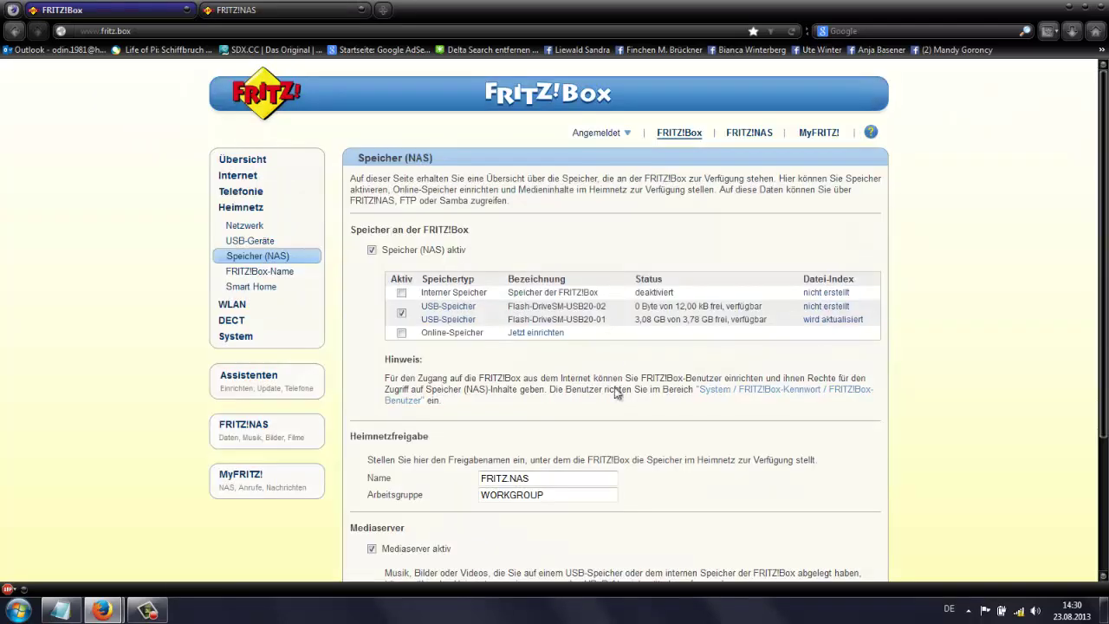
scroll(653, 475, "down", 4)
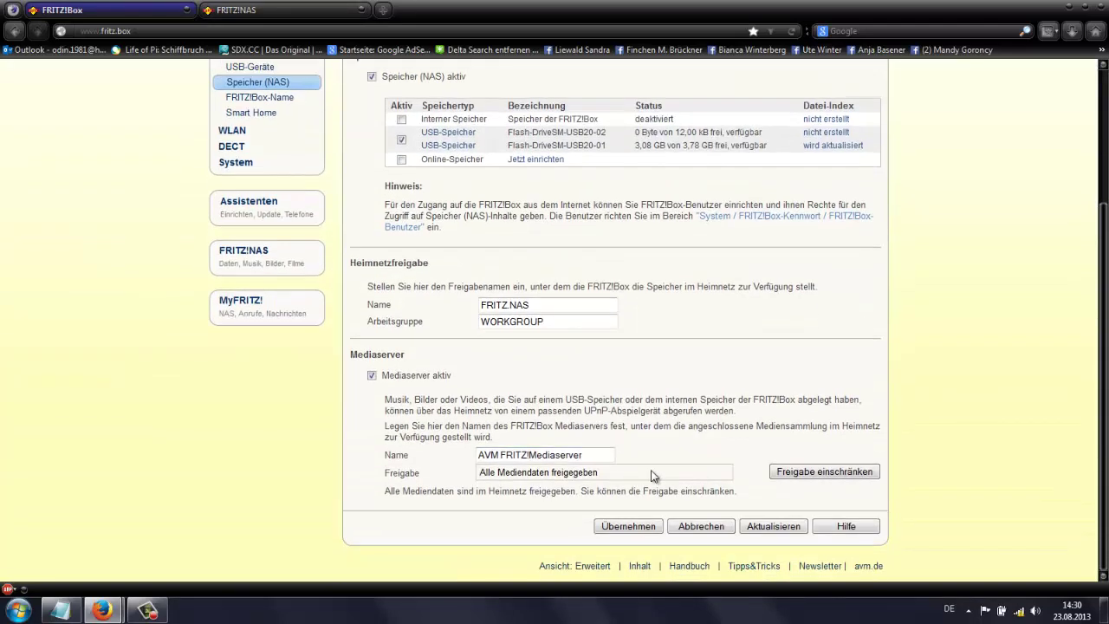
left_click(629, 525)
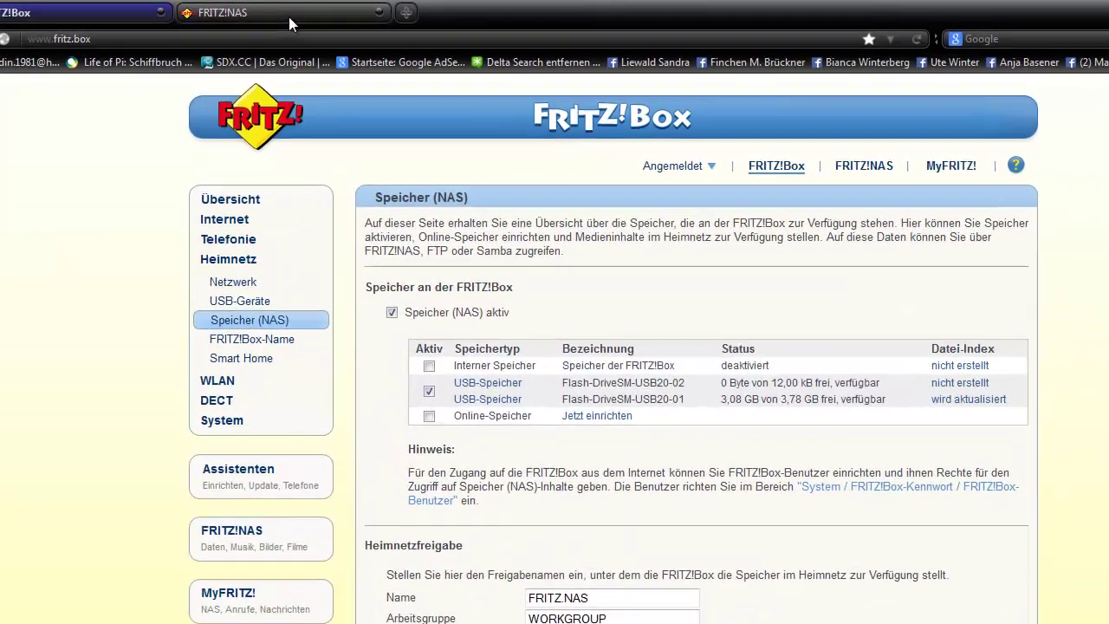
Open the mediabox folder in the FRITZ!NAS file browser.
left_click(286, 11)
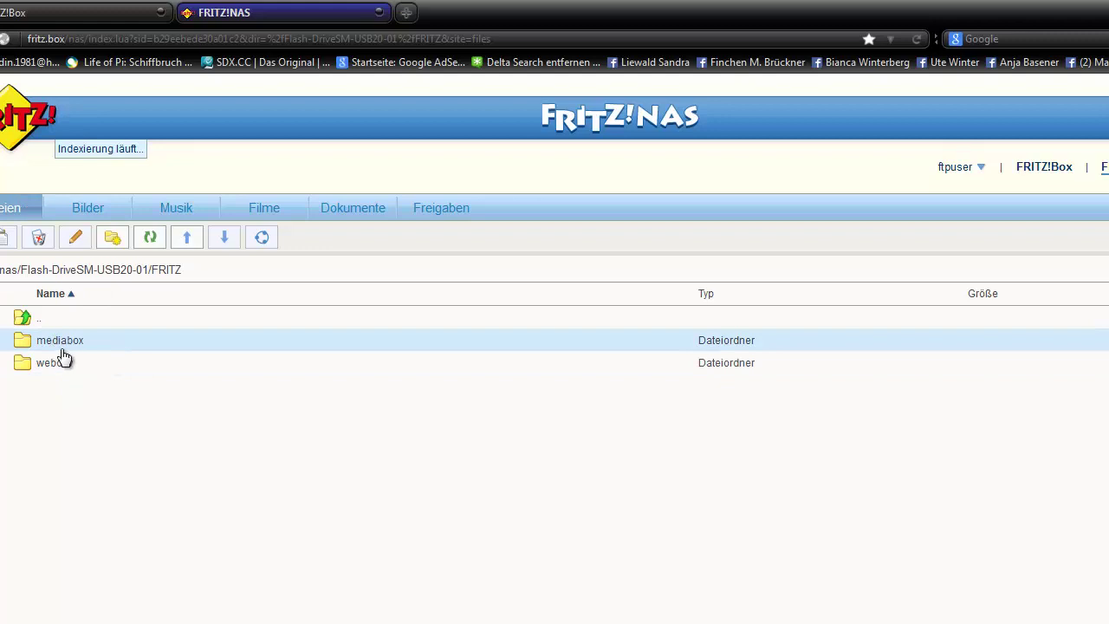
left_click(58, 346)
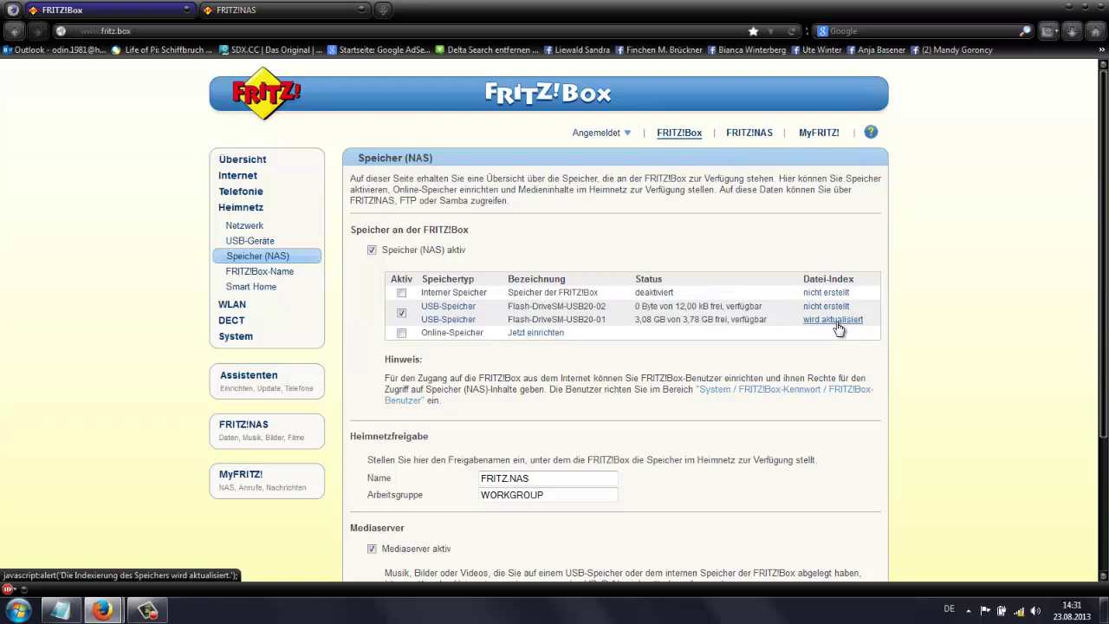
Check the USB drive's file indexing status and dismiss the indexing notice.
left_click(835, 319)
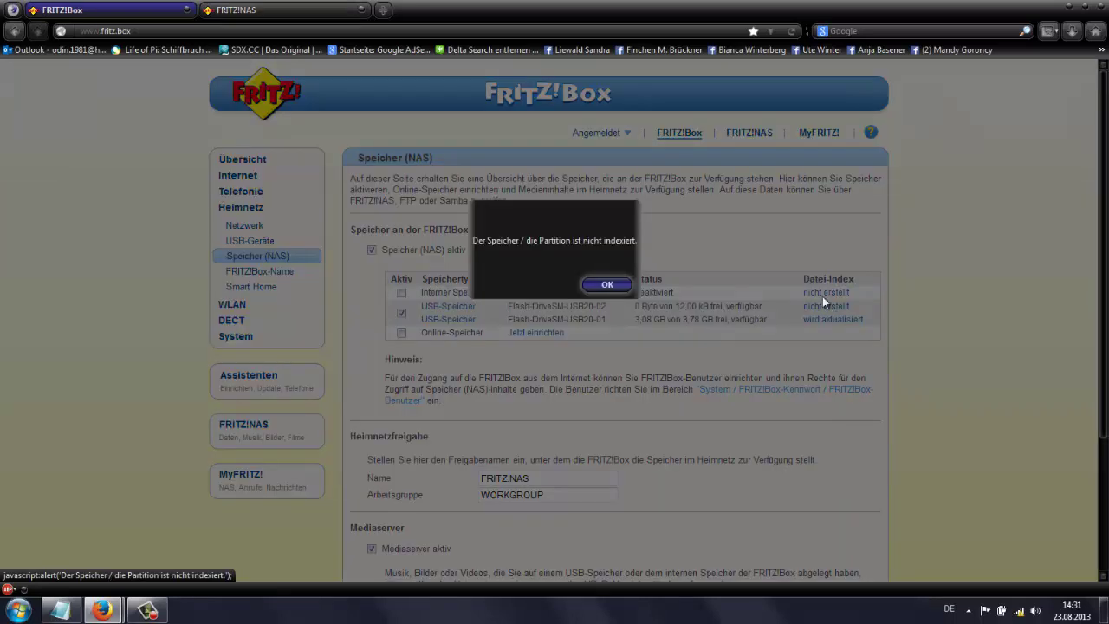
left_click(614, 285)
left_click(260, 9)
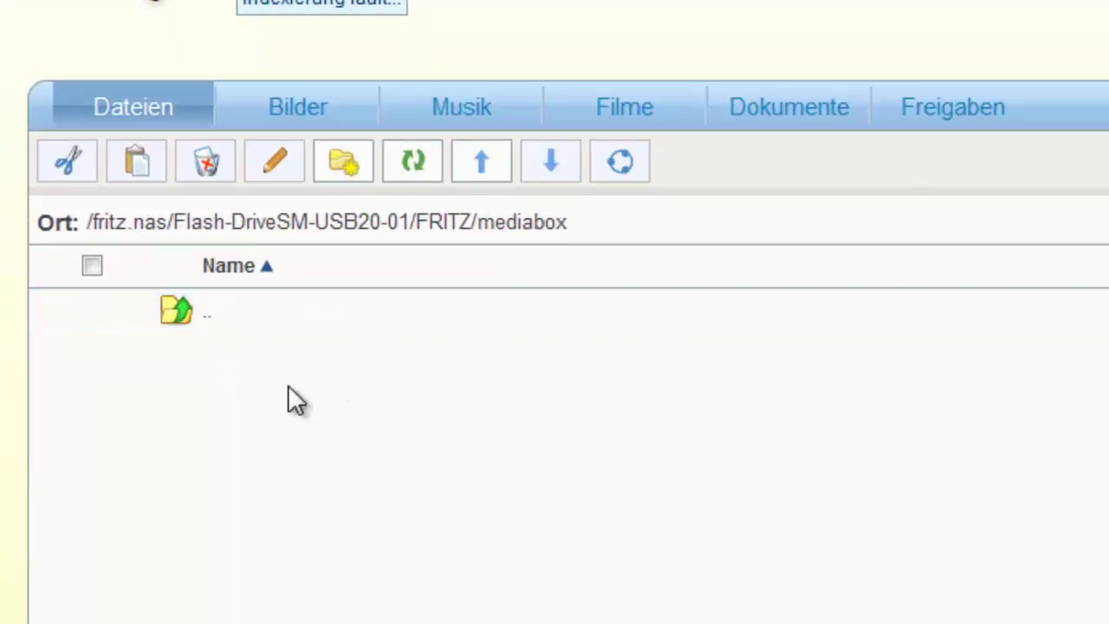
Browse from mediabox into webdav's cache folders, then climb back up to the drive's top level.
left_click(178, 312)
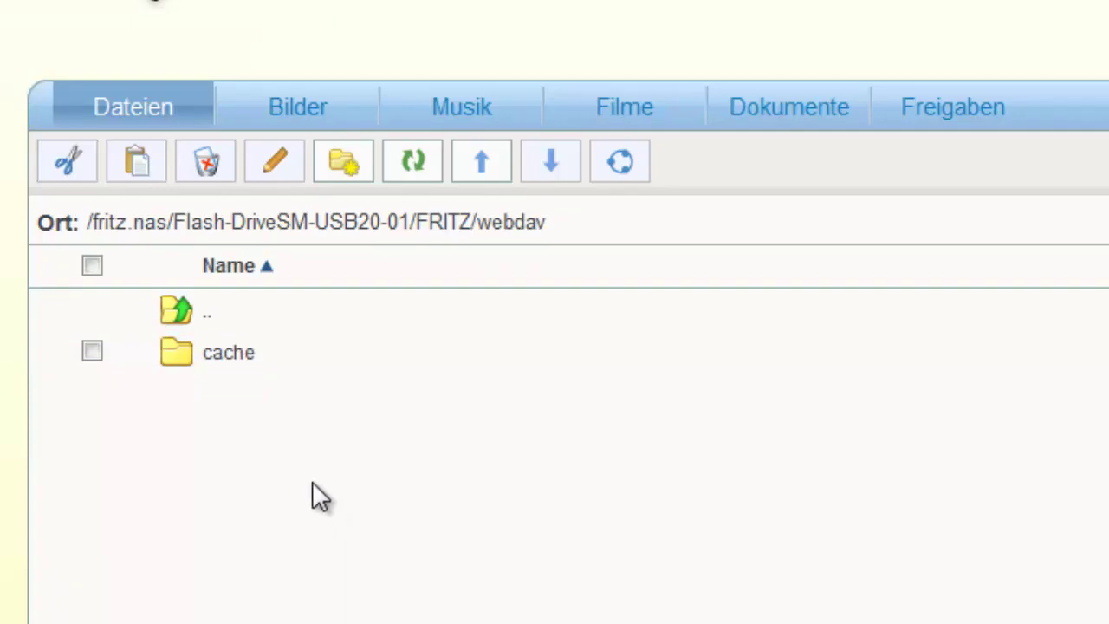
left_click(286, 353)
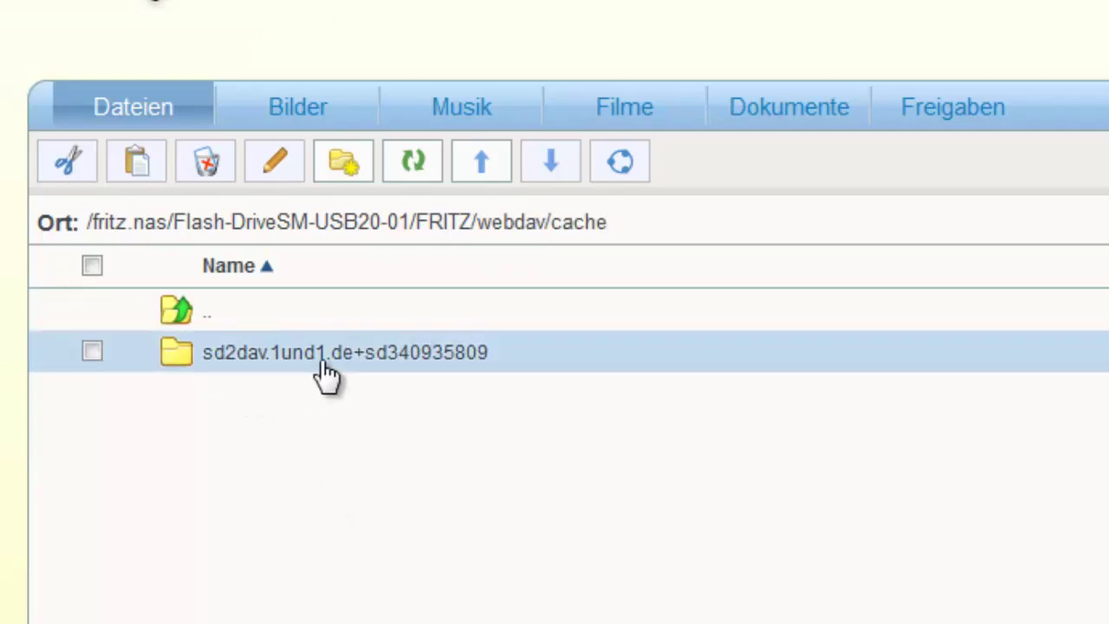
left_click(319, 355)
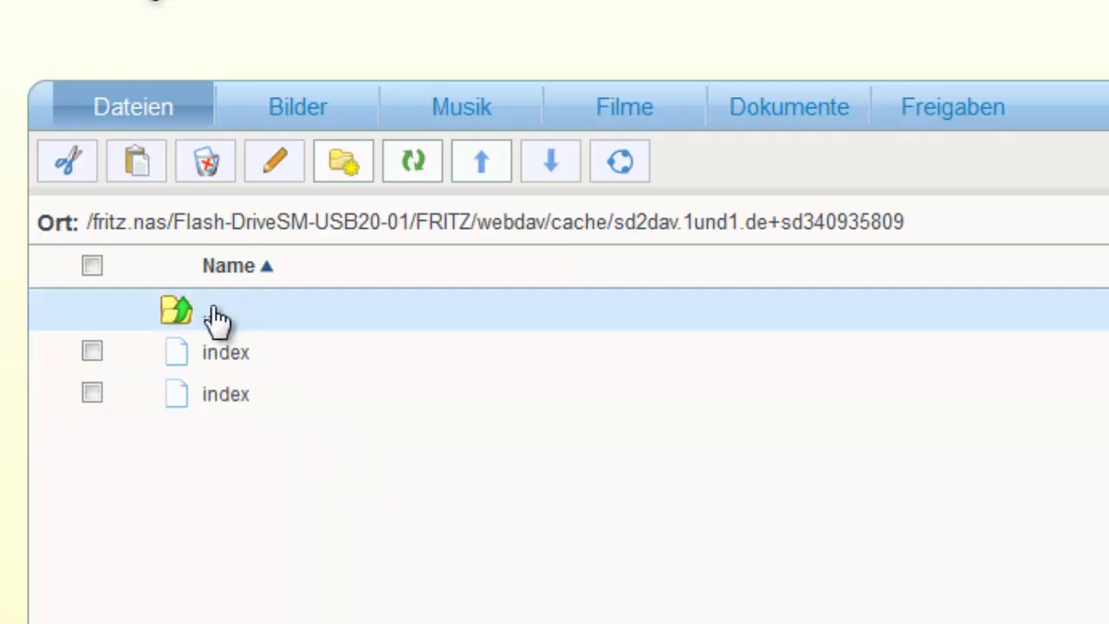
left_click(214, 318)
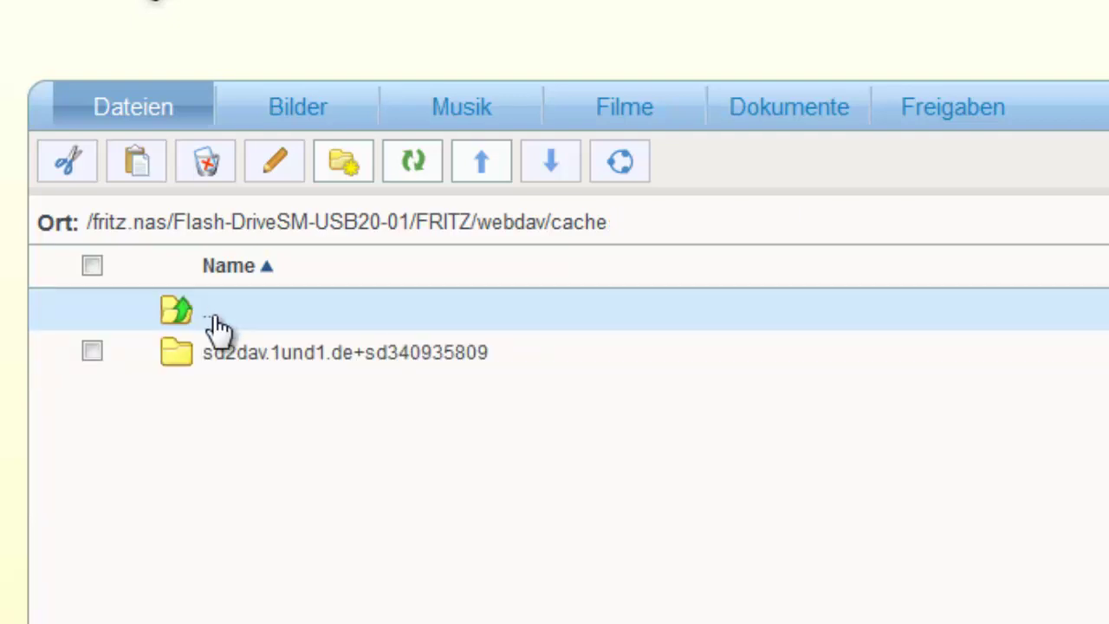
left_click(214, 318)
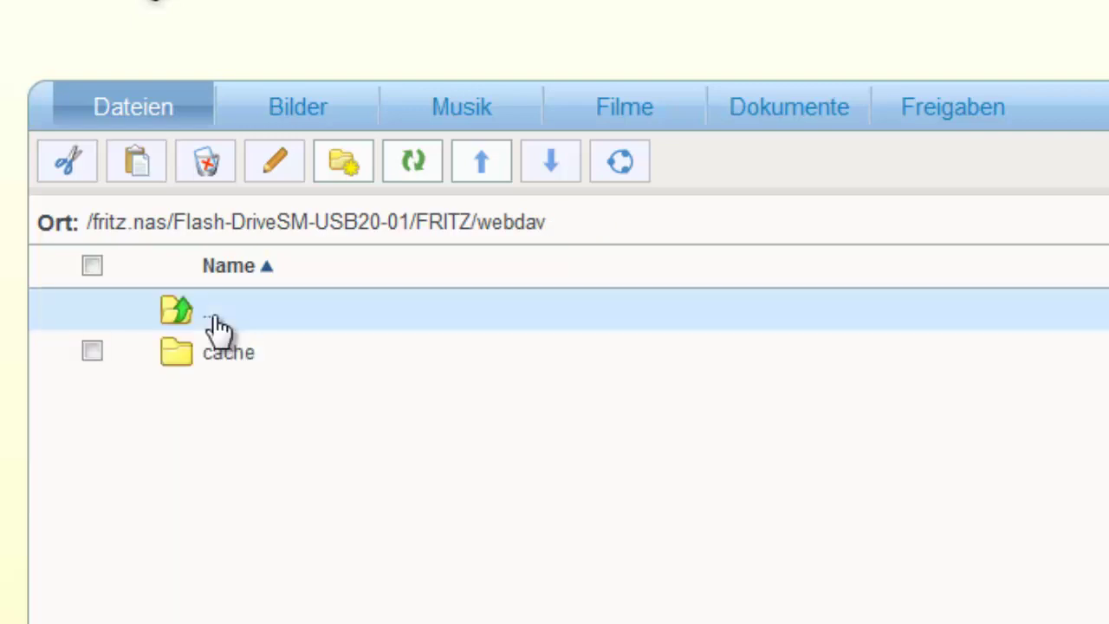
left_click(214, 318)
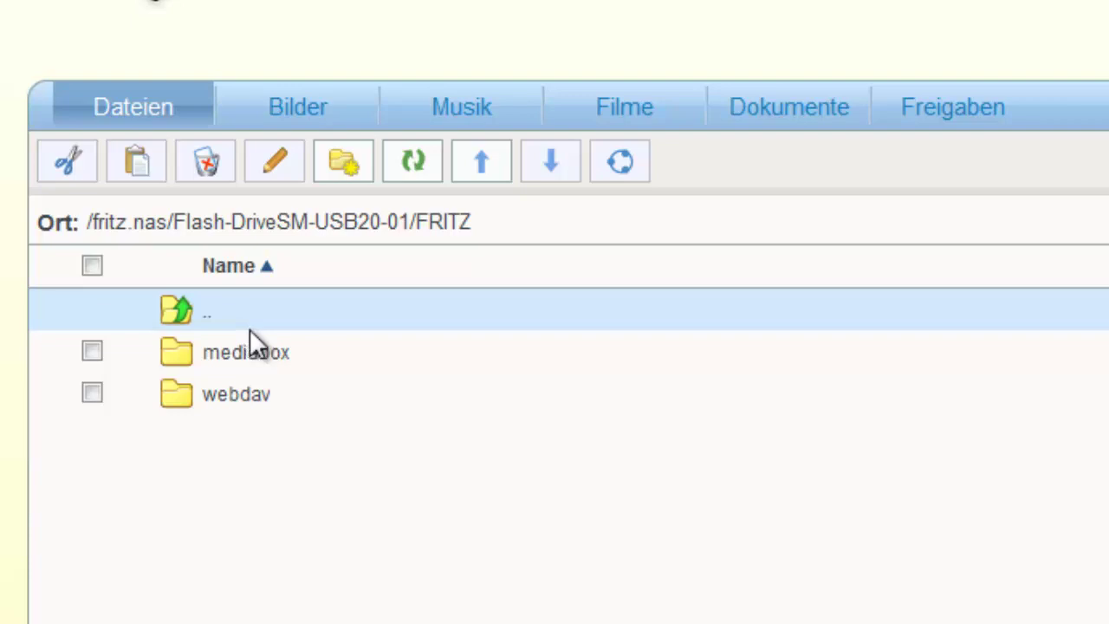
left_click(253, 326)
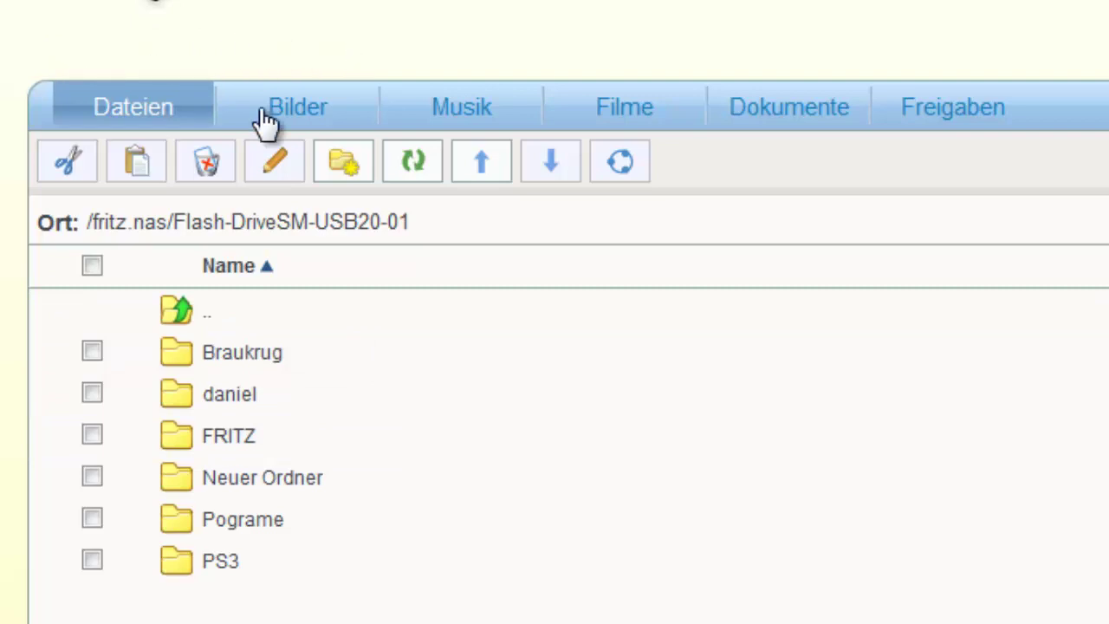
Sort the listing by name, open the jpg image folder, and start copying files onto the NAS.
left_click(215, 267)
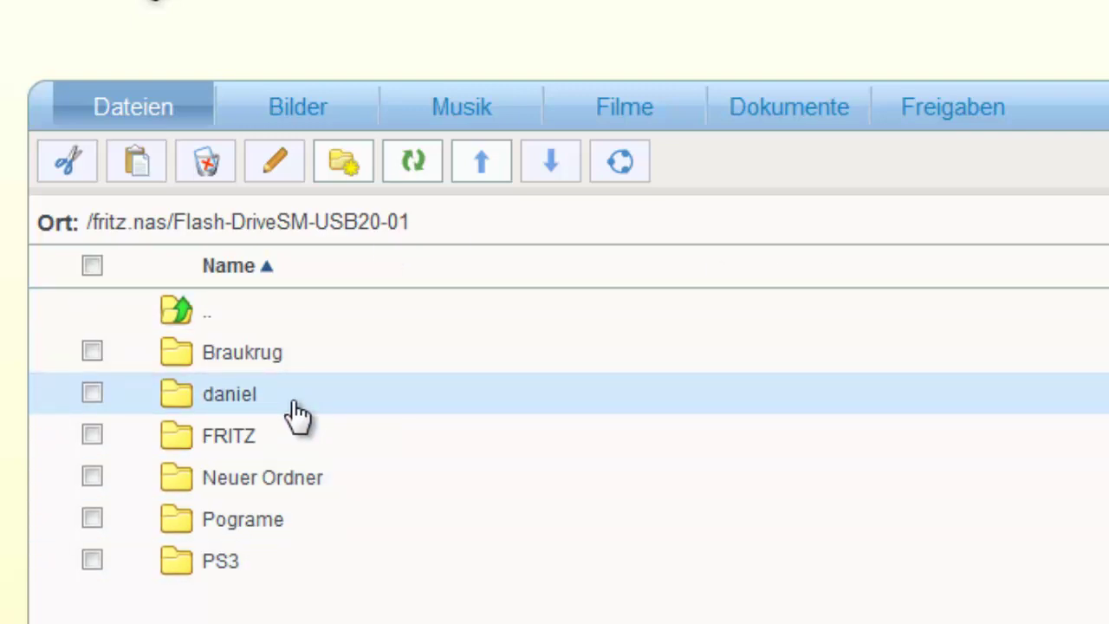
left_click(295, 414)
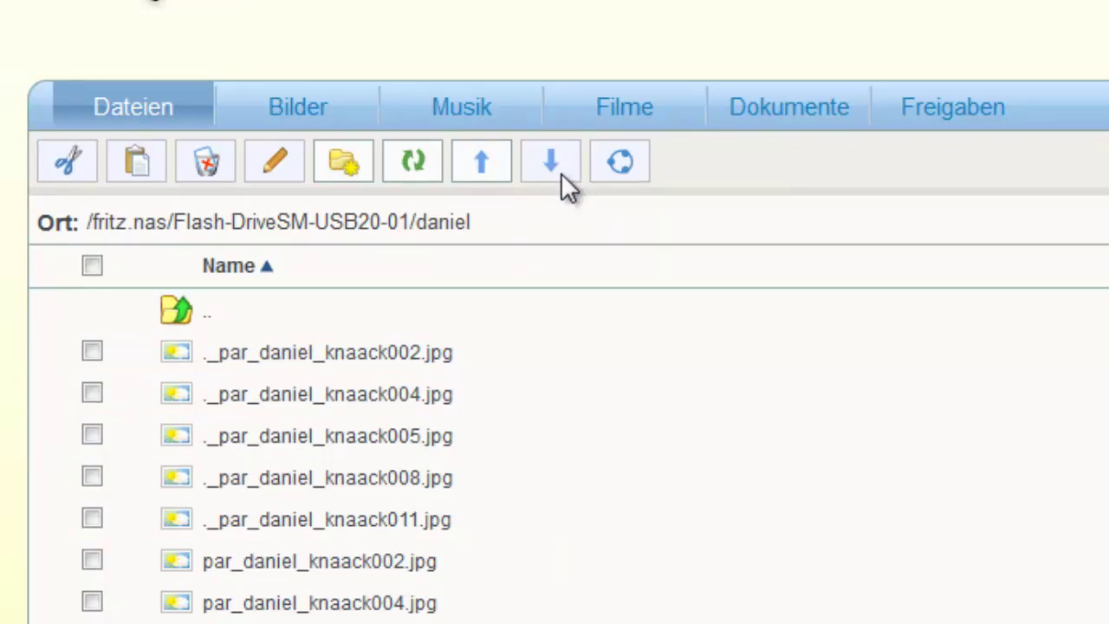
left_click(484, 164)
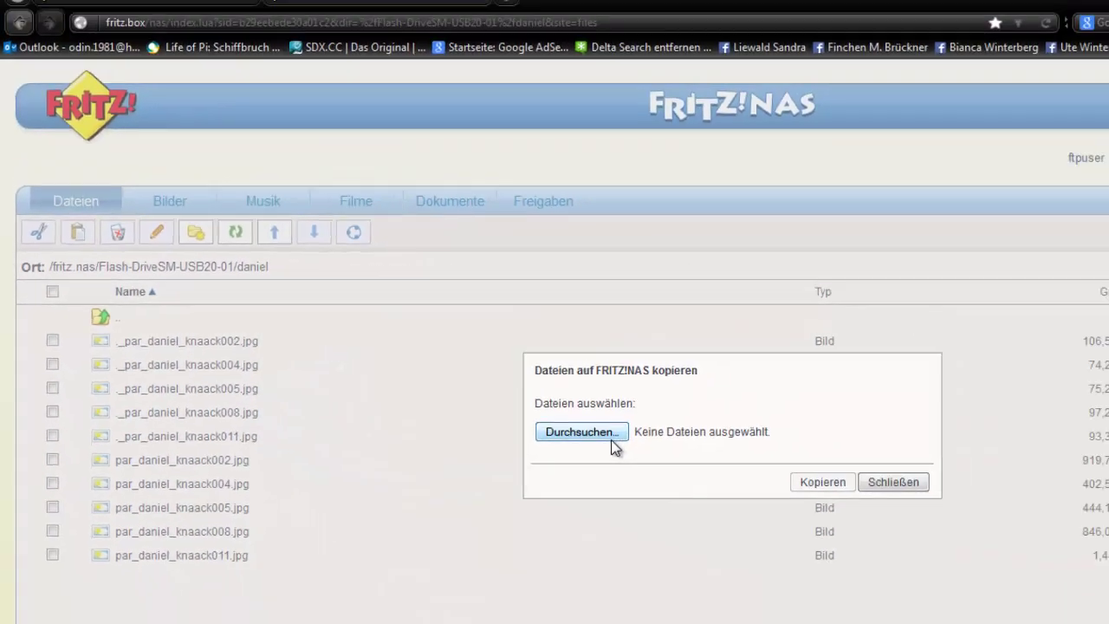
Cancel the file picker and close the copy-to-NAS dialog without uploading anything.
left_click(1021, 511)
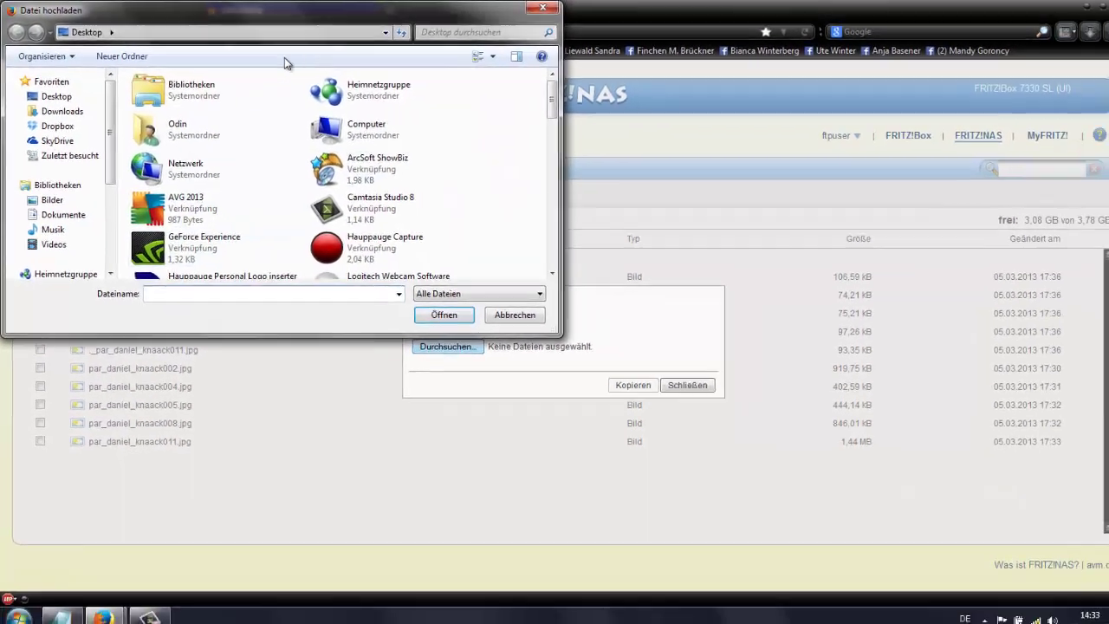
left_click(534, 9)
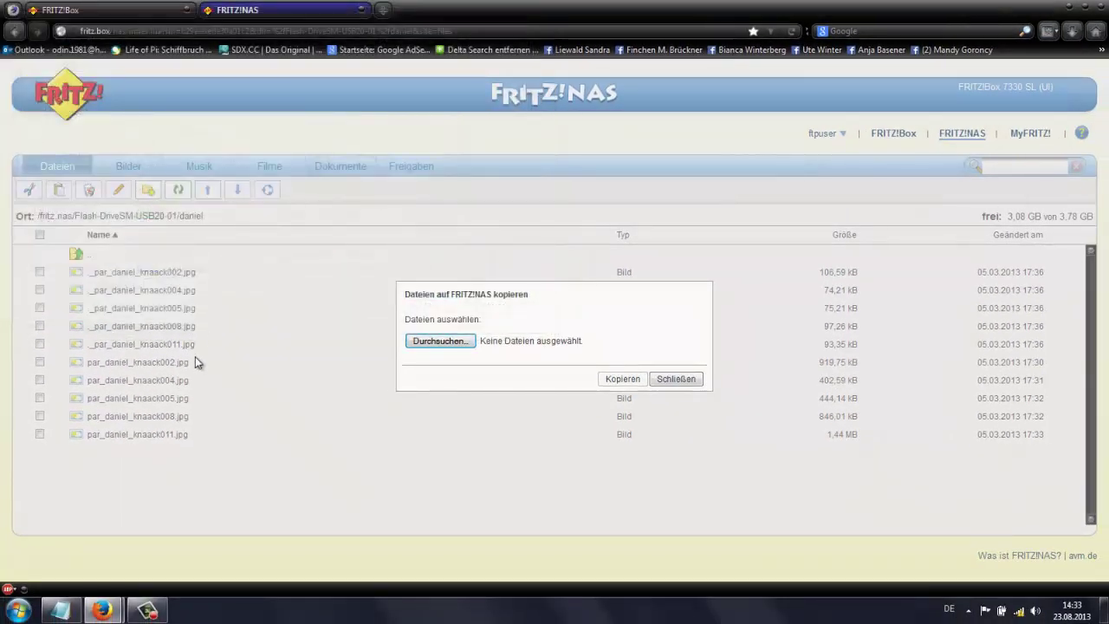
left_click(675, 380)
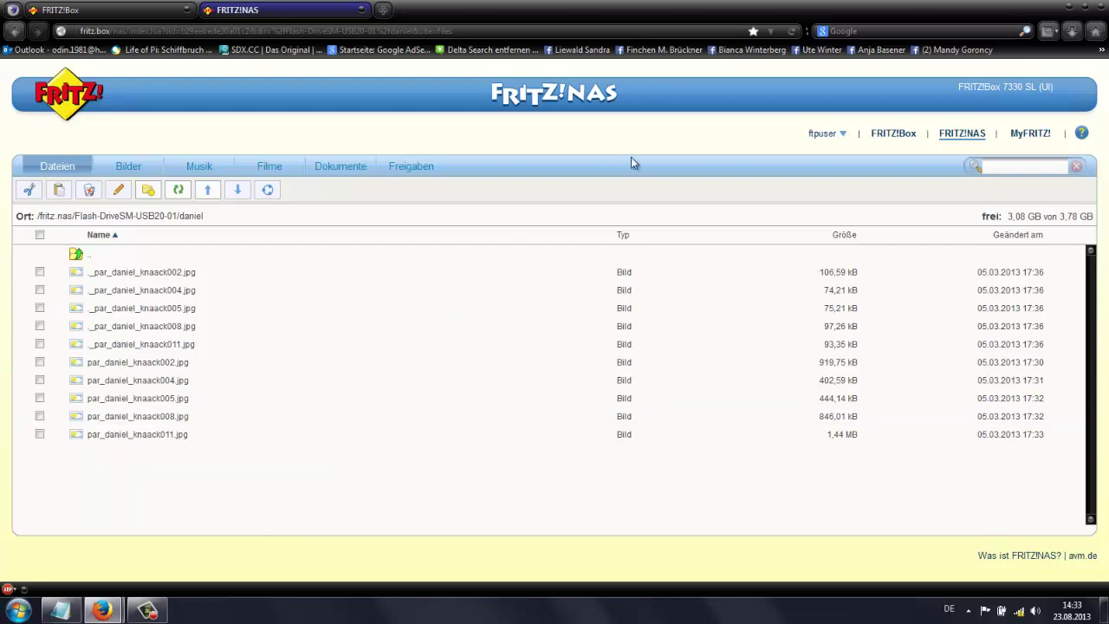
Shift the browser aside, rearrange desktop icons, and try dropping the ANDROID folder onto the NAS list.
left_click(1087, 13)
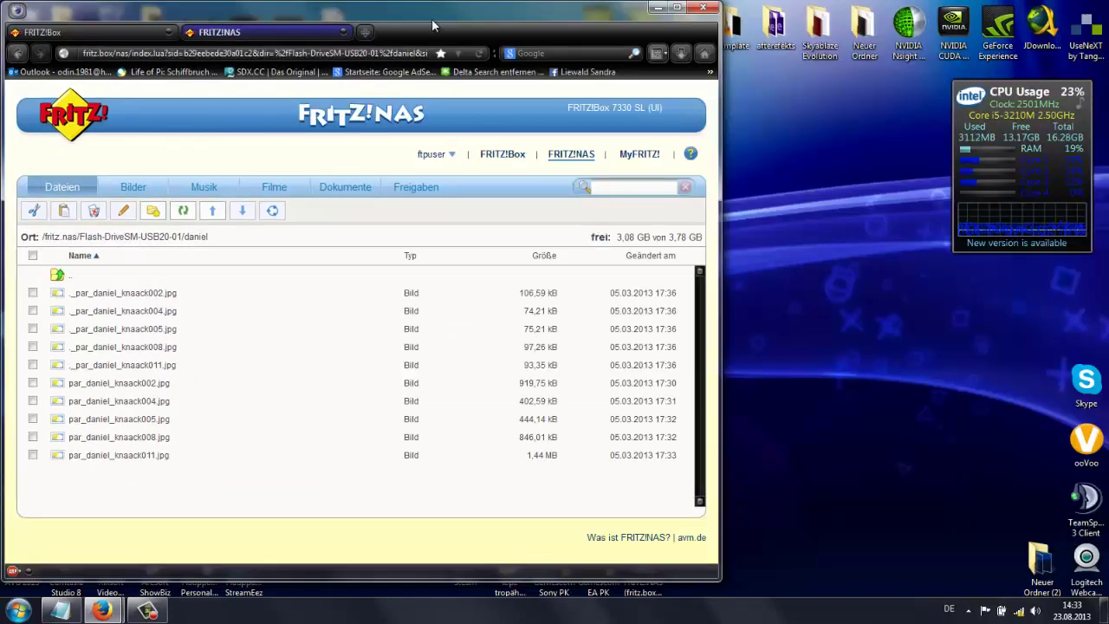
left_click_drag(424, 26, 803, 35)
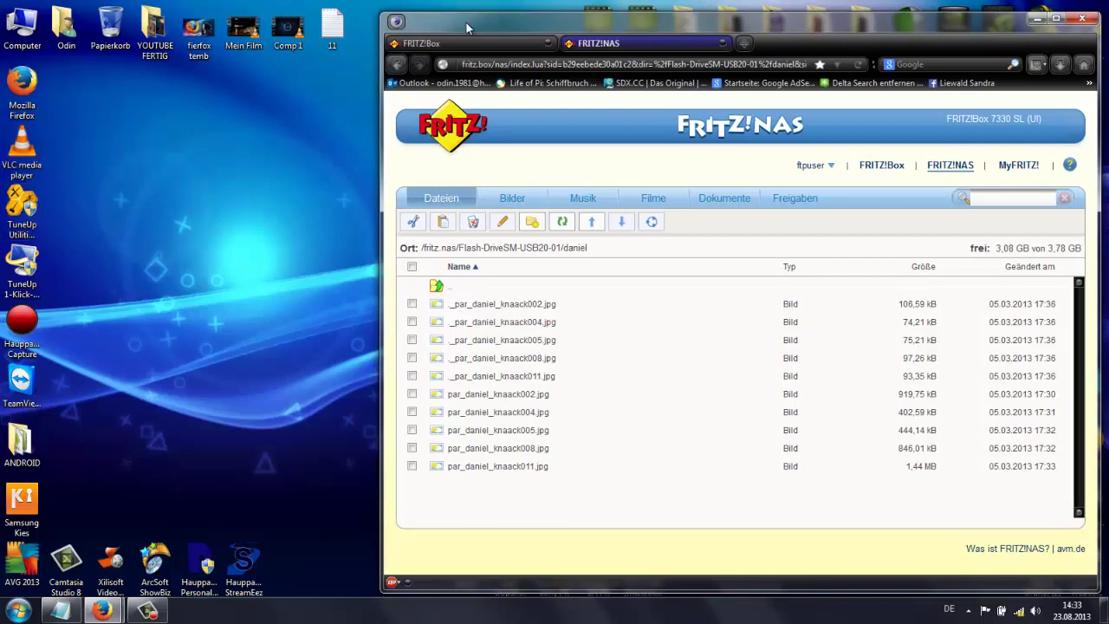
left_click_drag(466, 22, 331, 21)
left_click_drag(78, 90, 18, 528)
left_click_drag(42, 443, 250, 374)
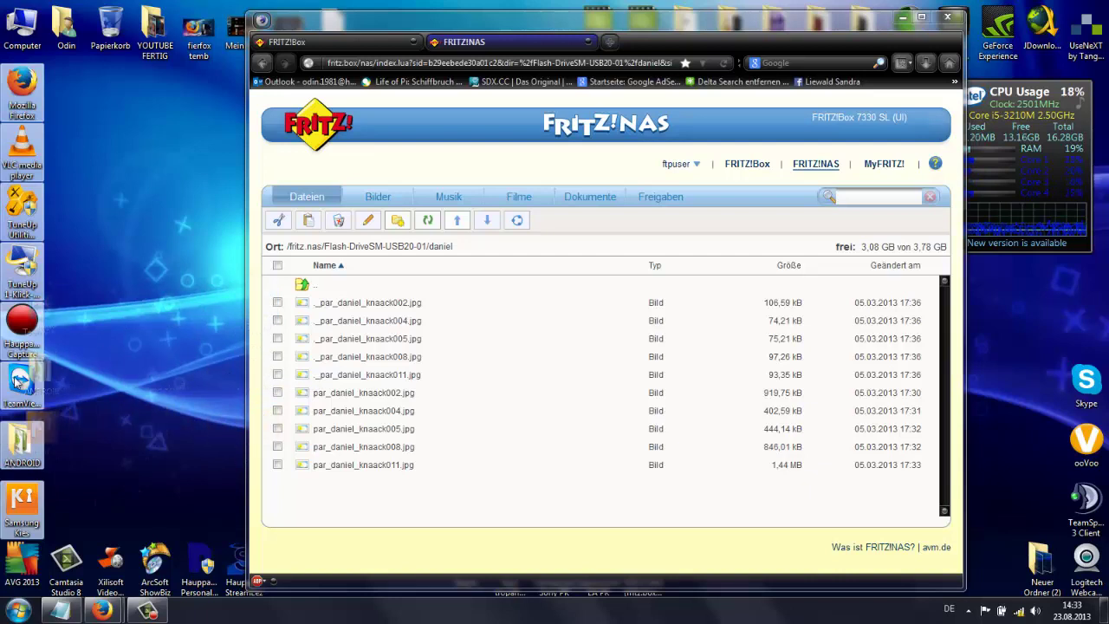
left_click(185, 317)
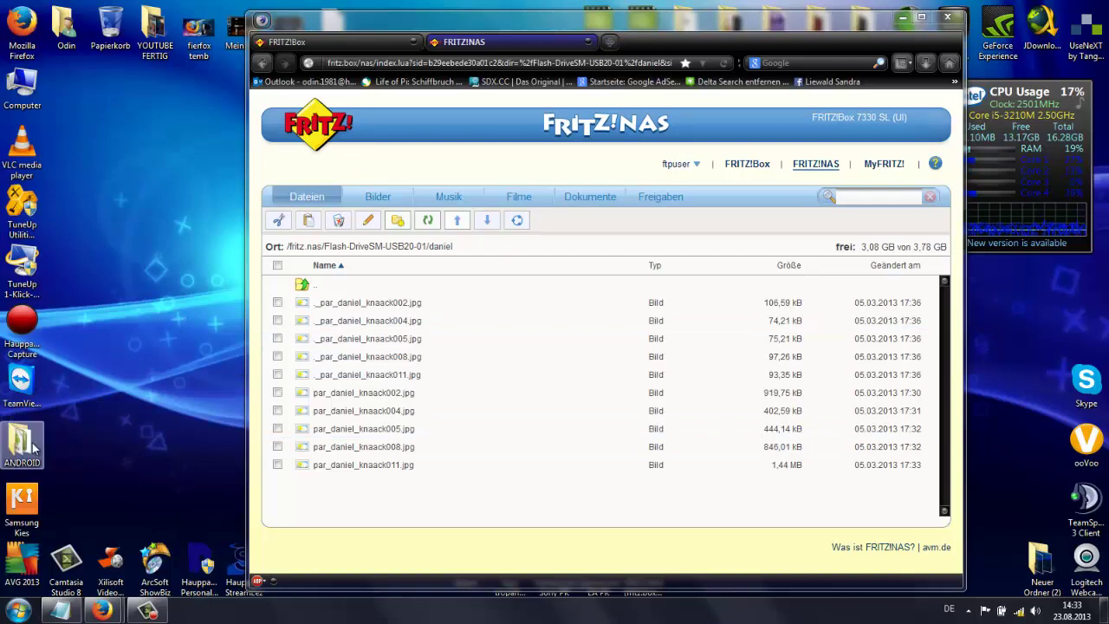
left_click_drag(22, 442, 371, 492)
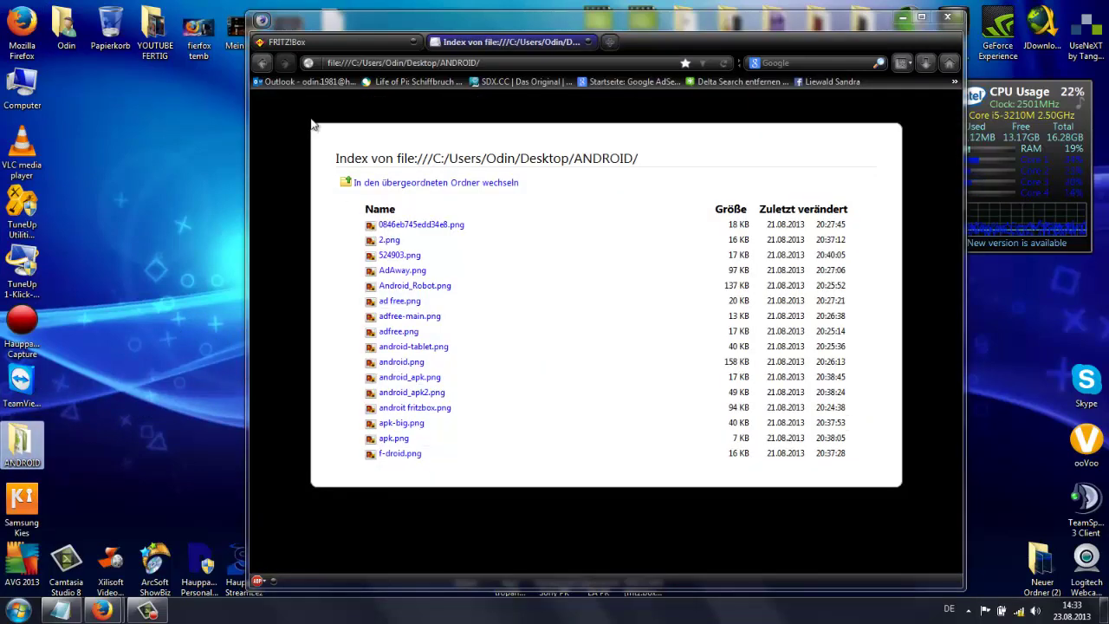
left_click(265, 66)
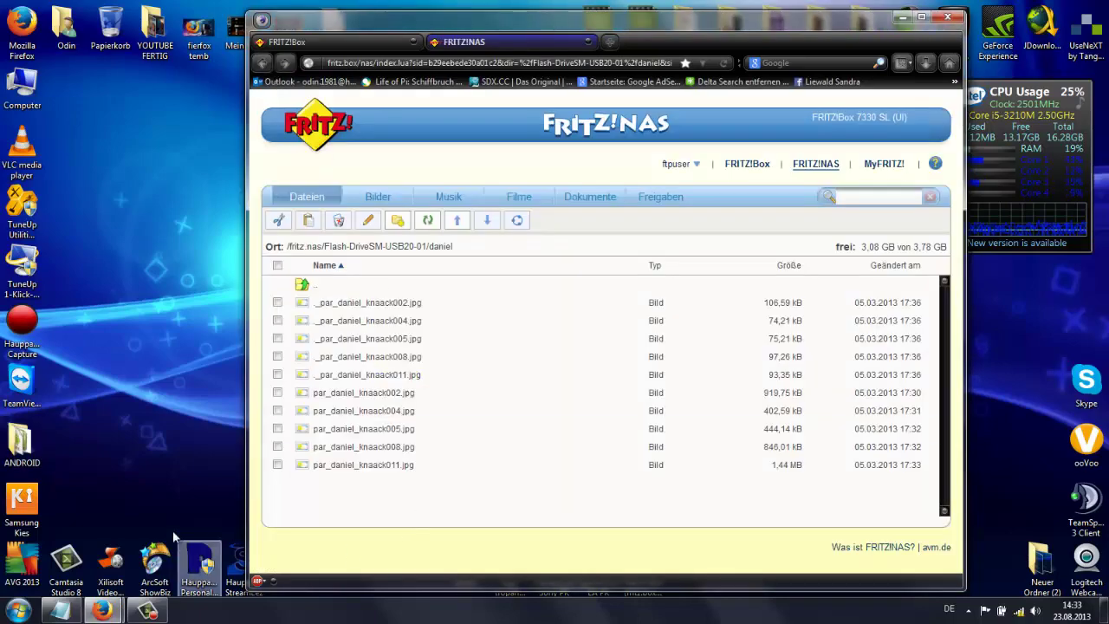
Open the ANDROID folder, try dragging AdAway into the NAS, then minimize Firefox.
left_click_drag(89, 130, 17, 513)
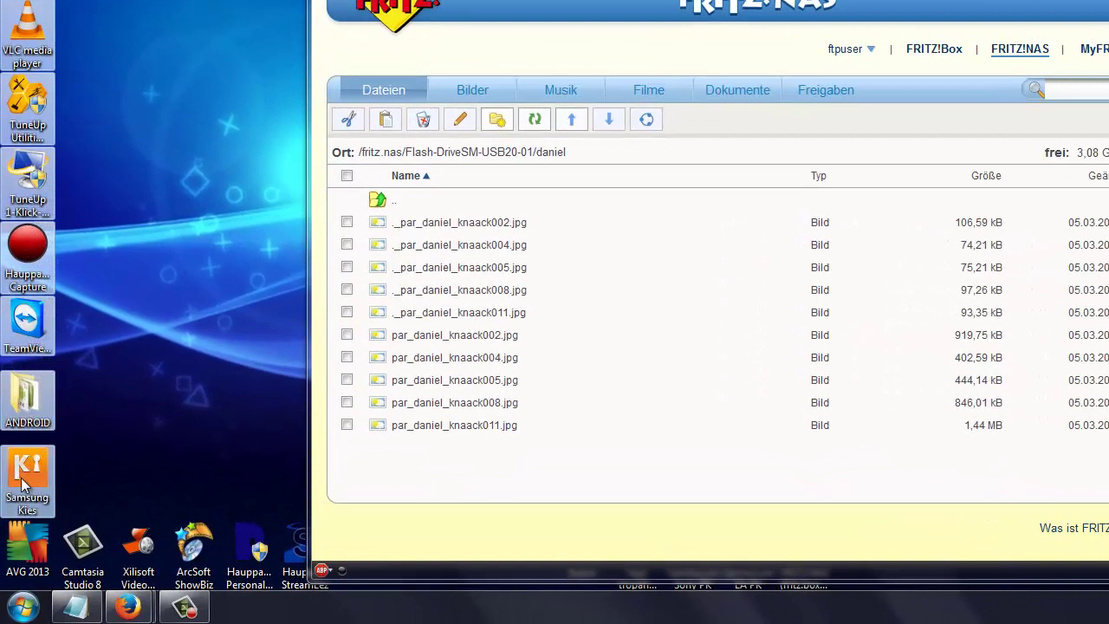
left_click(118, 422)
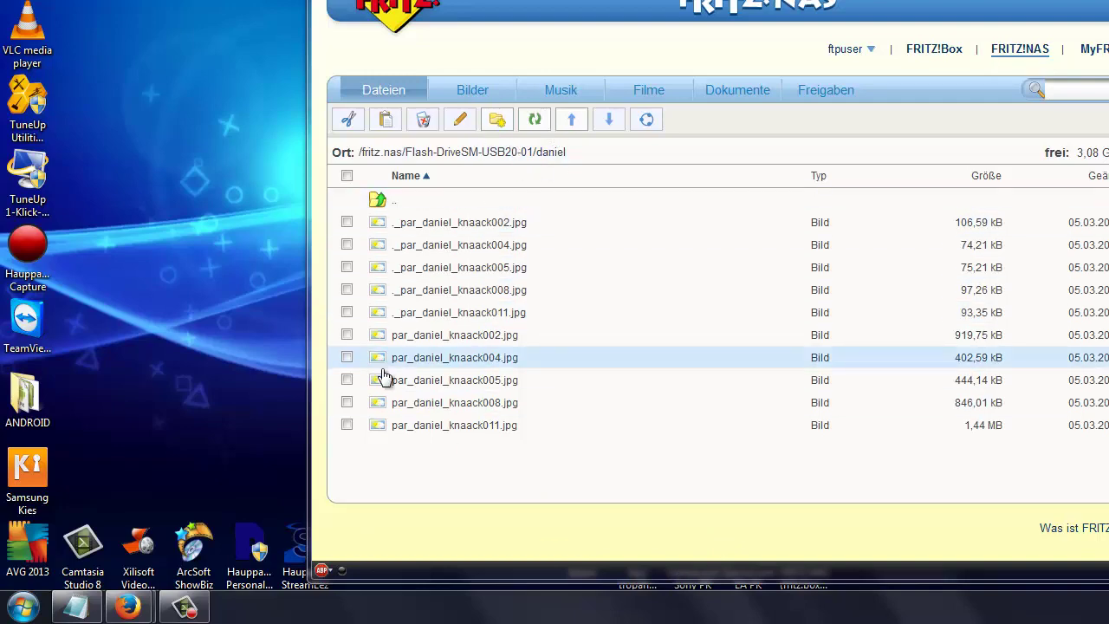
double_click(33, 406)
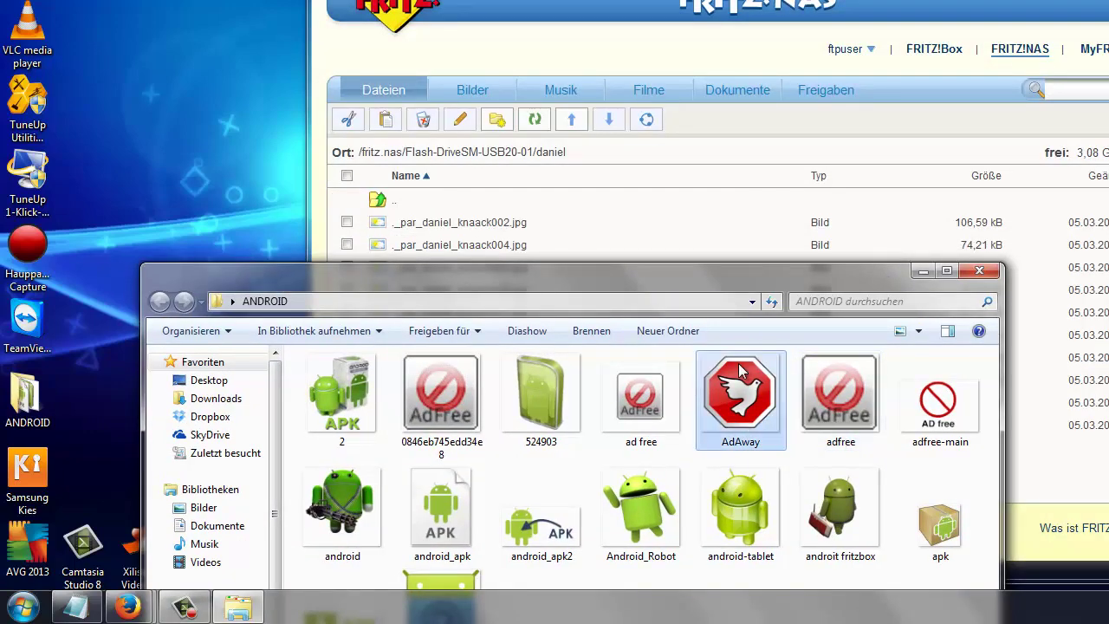
left_click_drag(741, 394, 842, 429)
left_click(978, 271)
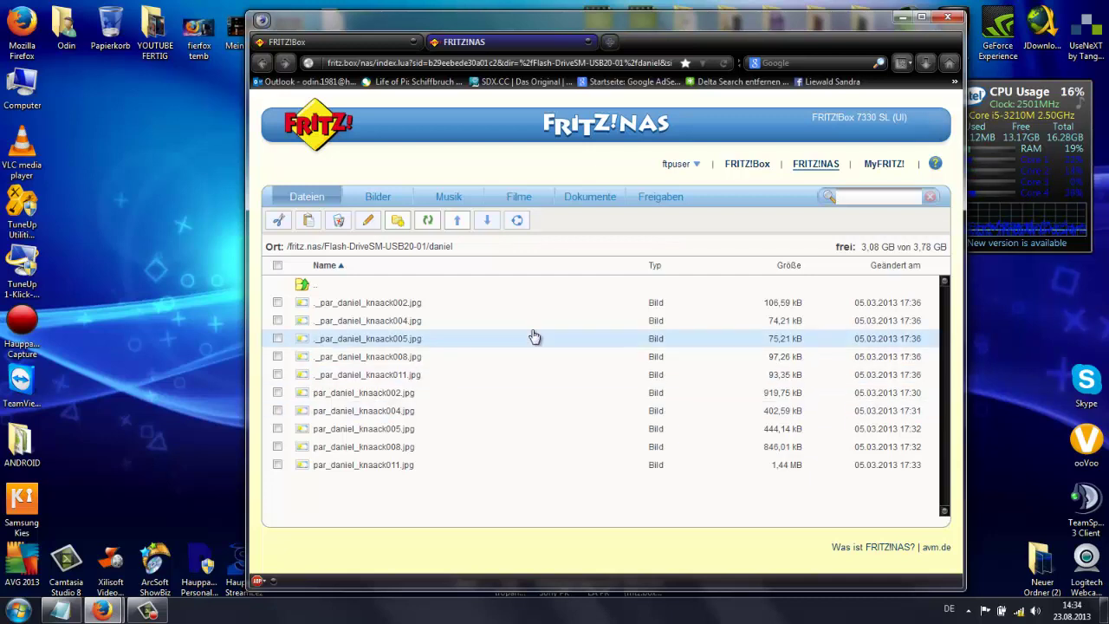
left_click(901, 16)
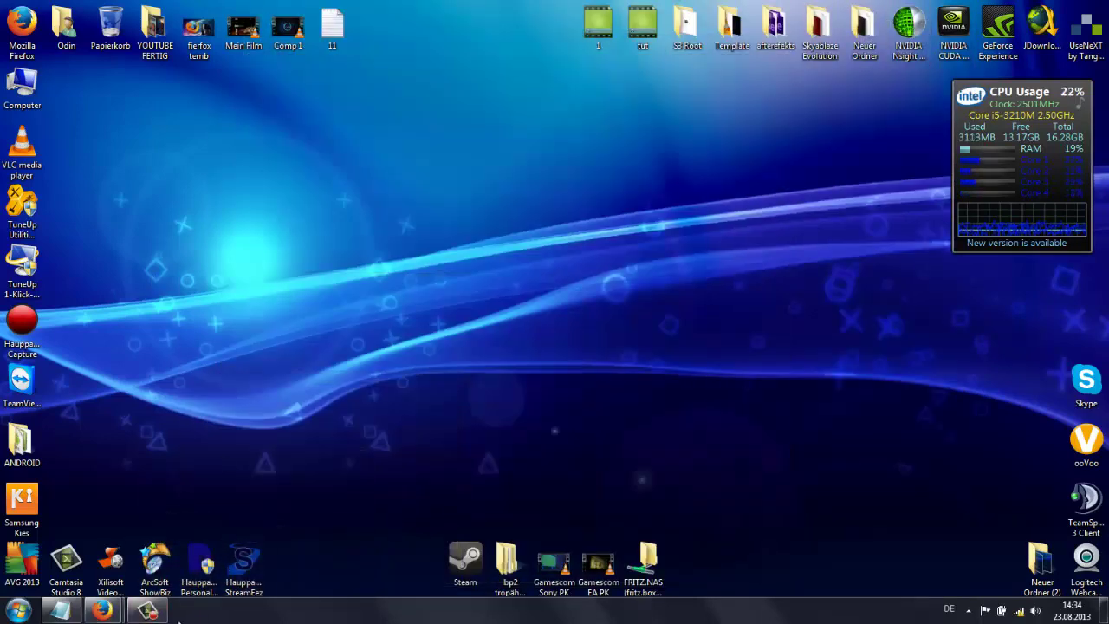
left_click(1019, 611)
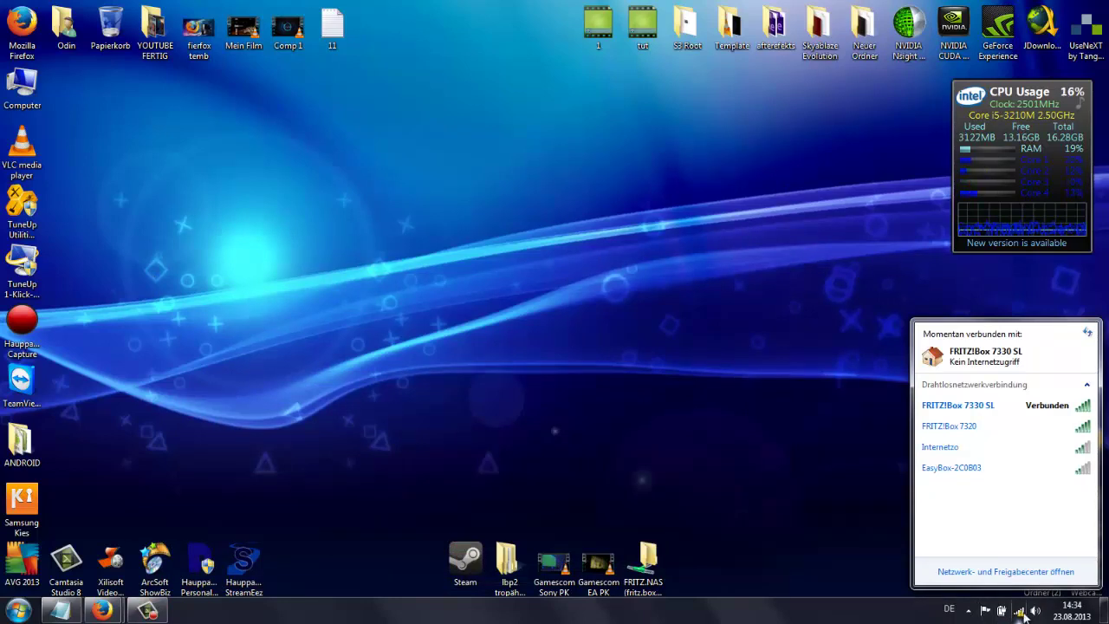
left_click(827, 409)
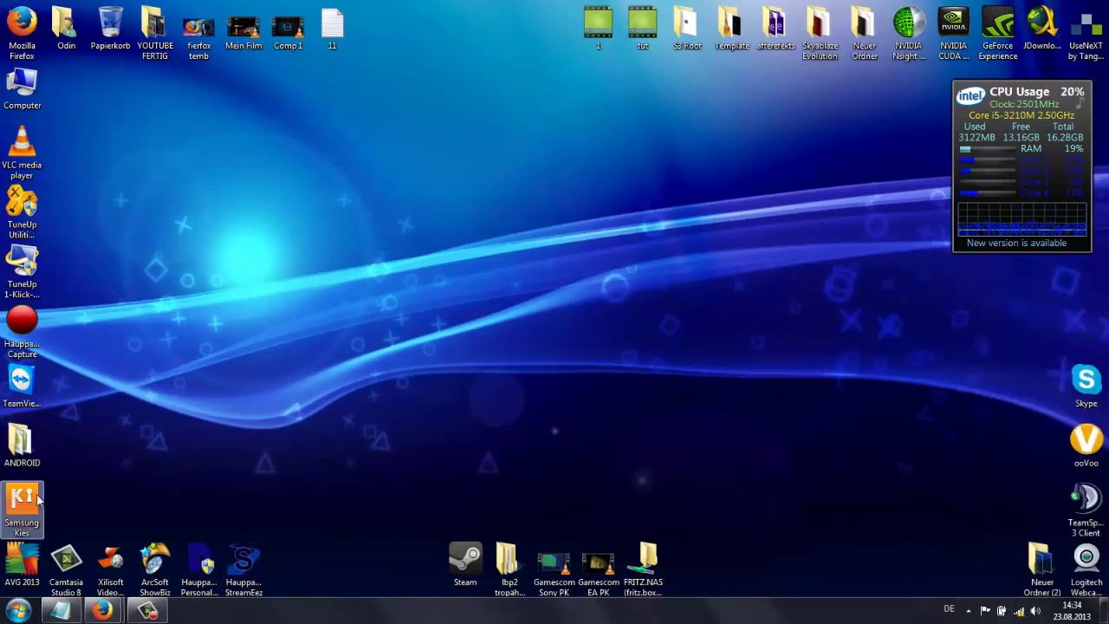
left_click(148, 610)
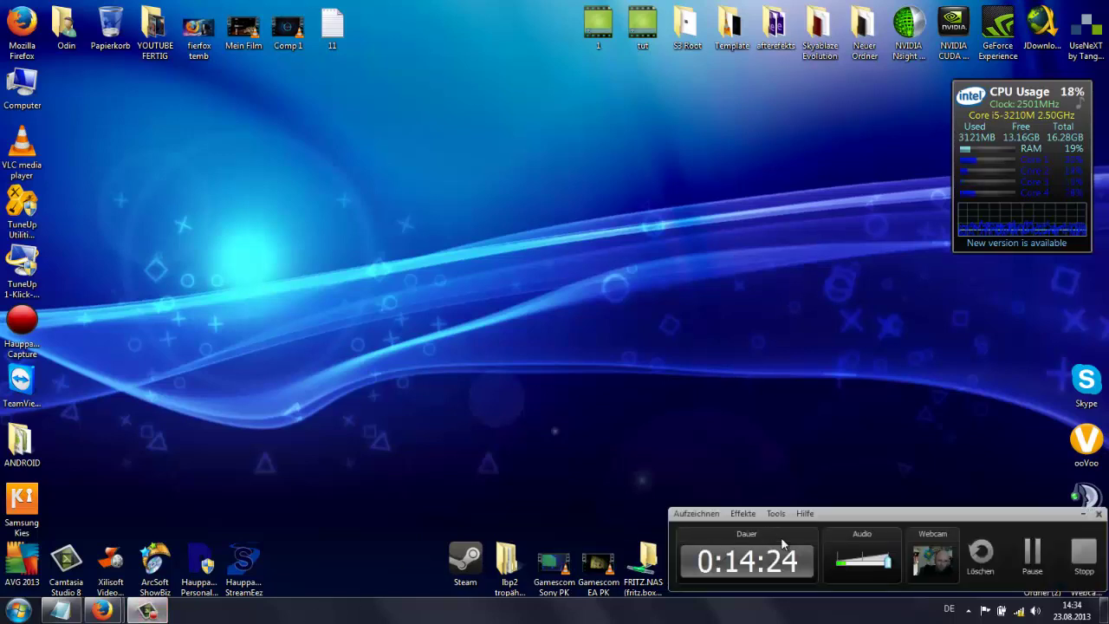
left_click(1032, 555)
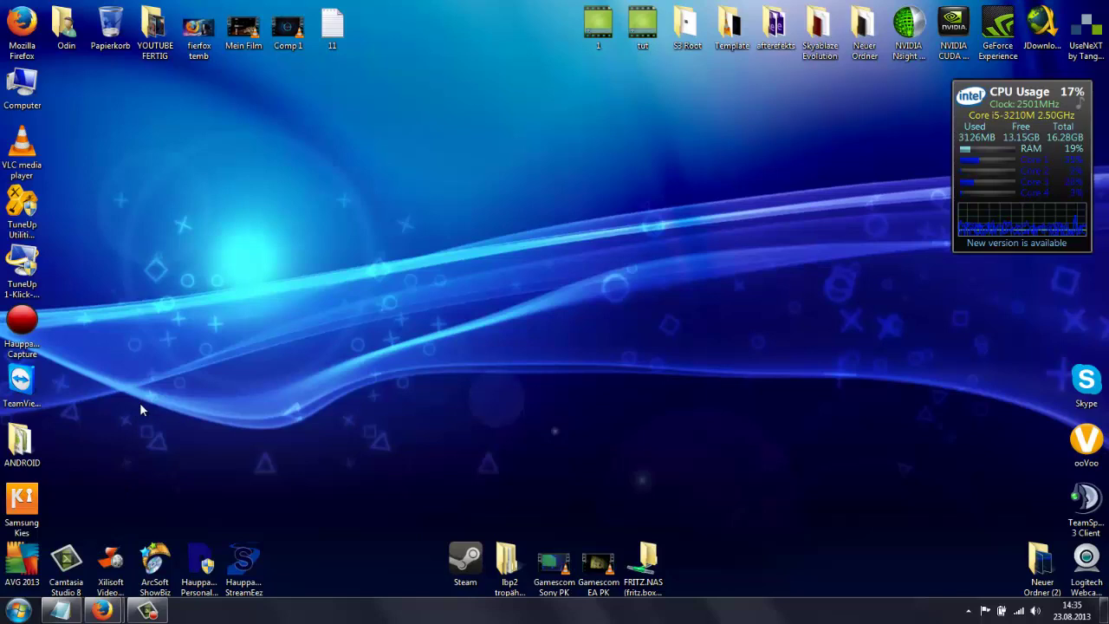
Try opening the FRITZ.NAS share twice, cancelling the network password prompt each time.
double_click(652, 559)
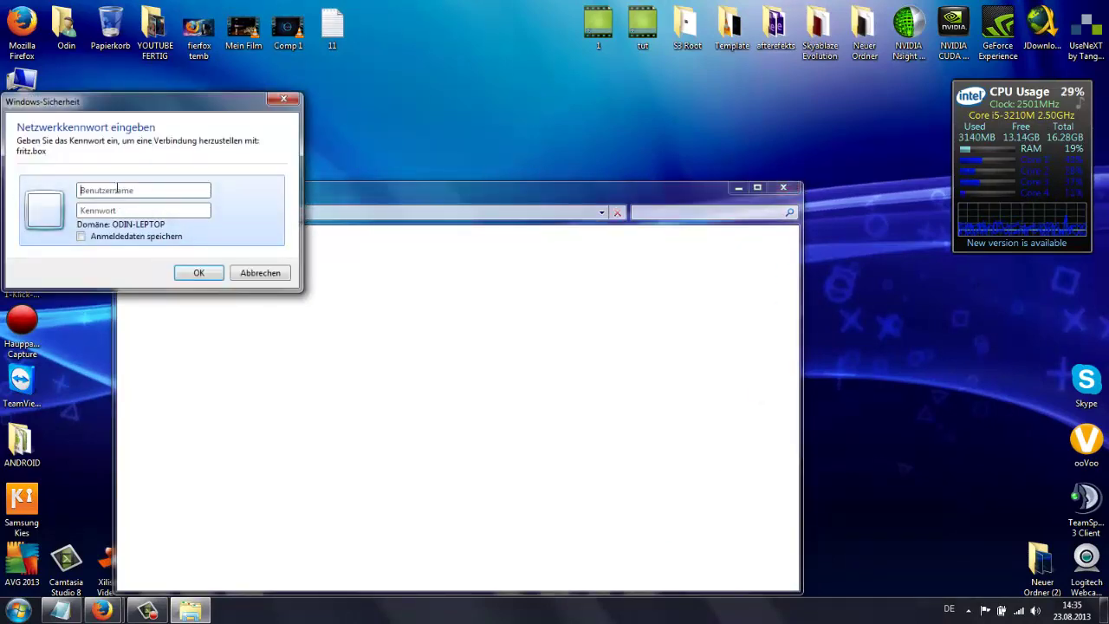
left_click(283, 99)
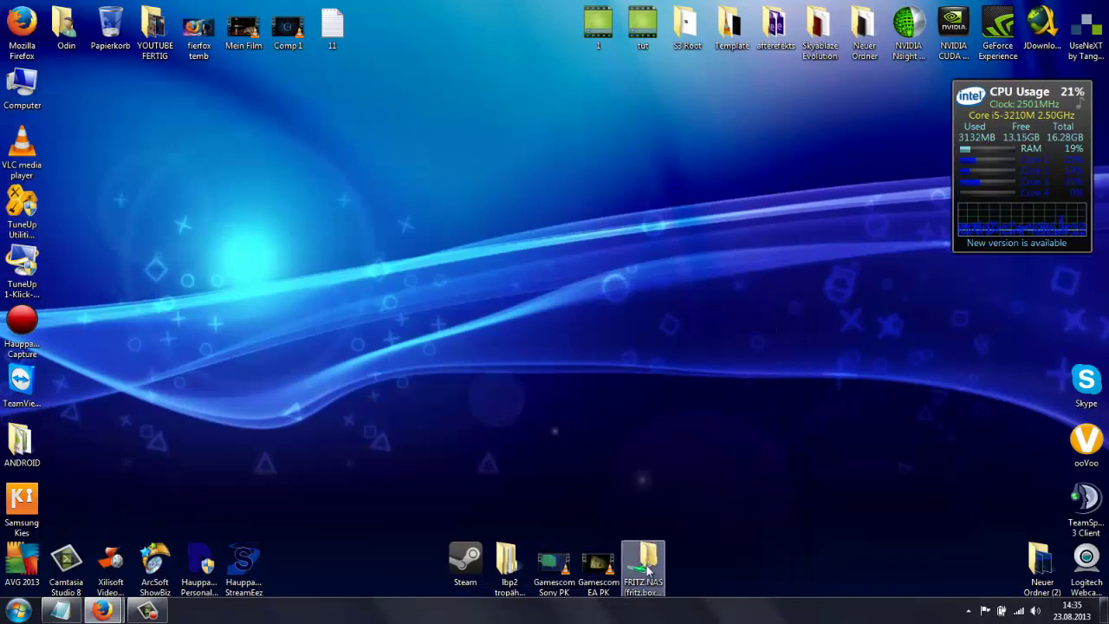
double_click(645, 563)
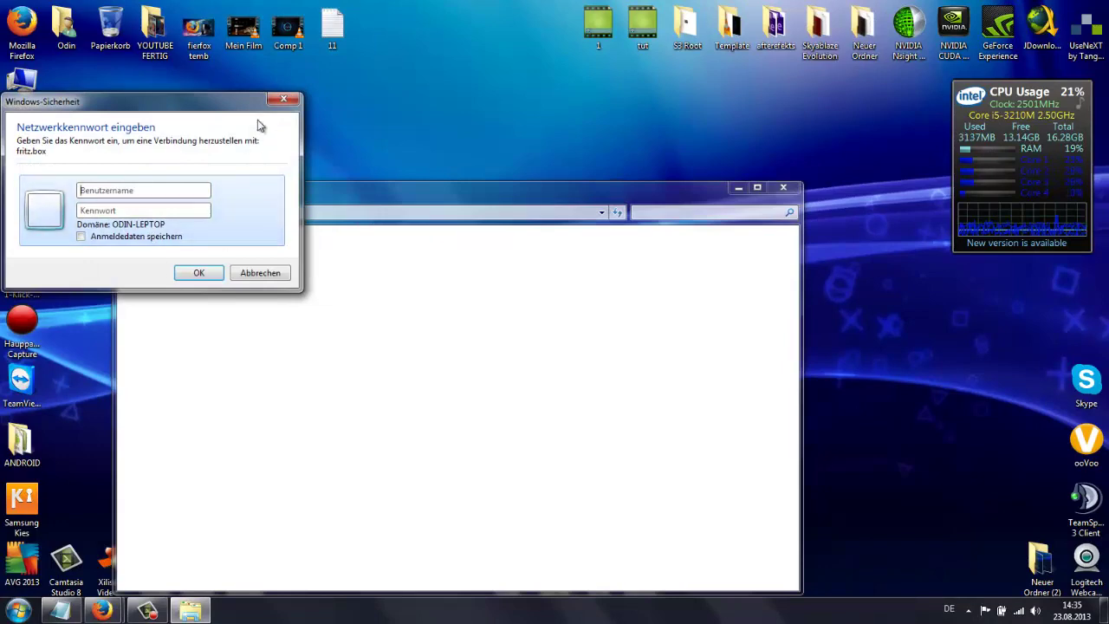
left_click(283, 98)
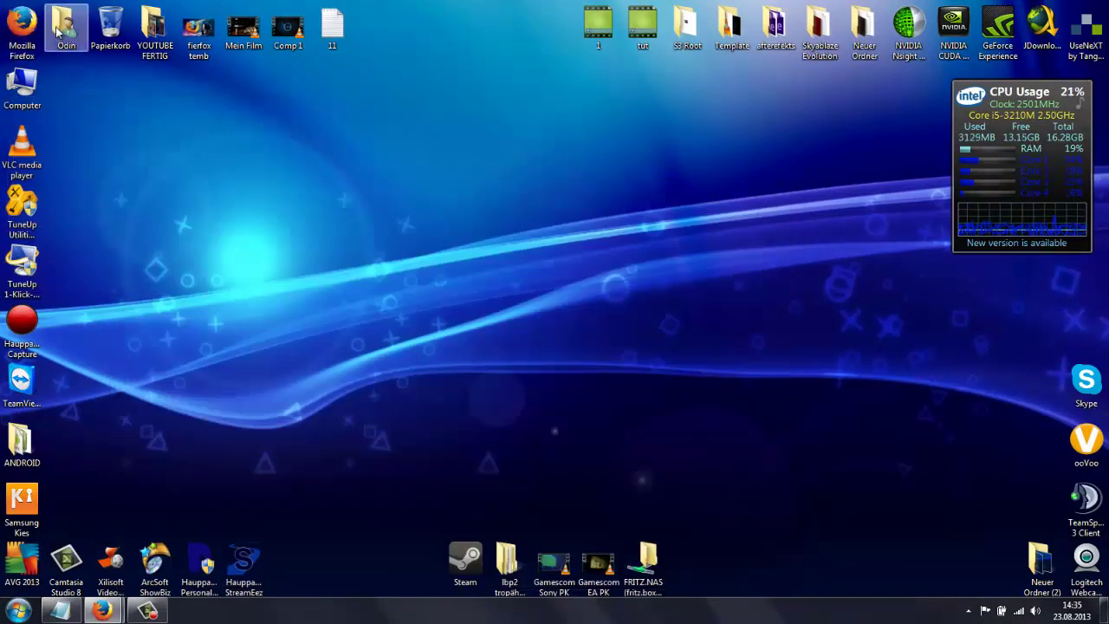
Place the Computer icon in the top-left corner with Firefox just below it.
double_click(23, 86)
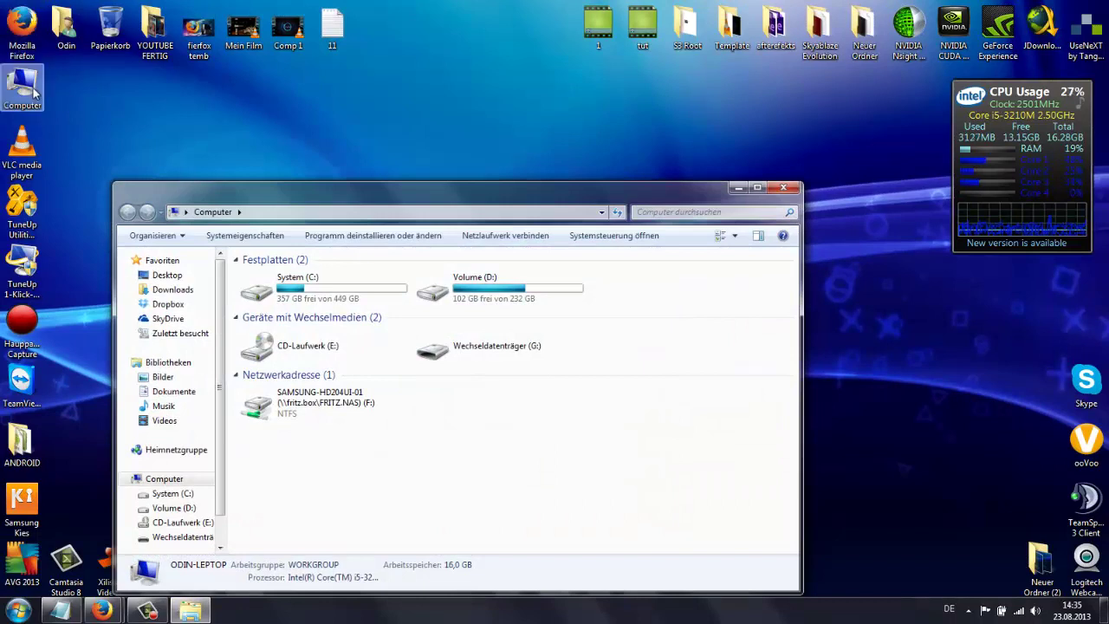
left_click_drag(23, 87, 67, 88)
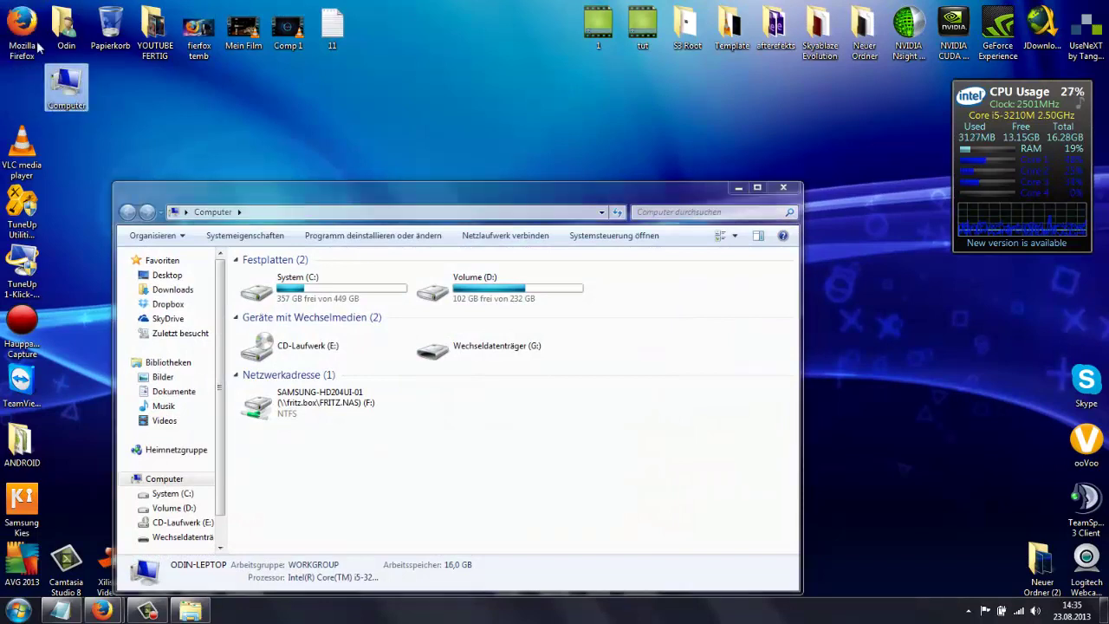
left_click_drag(21, 26, 154, 91)
left_click_drag(67, 87, 22, 27)
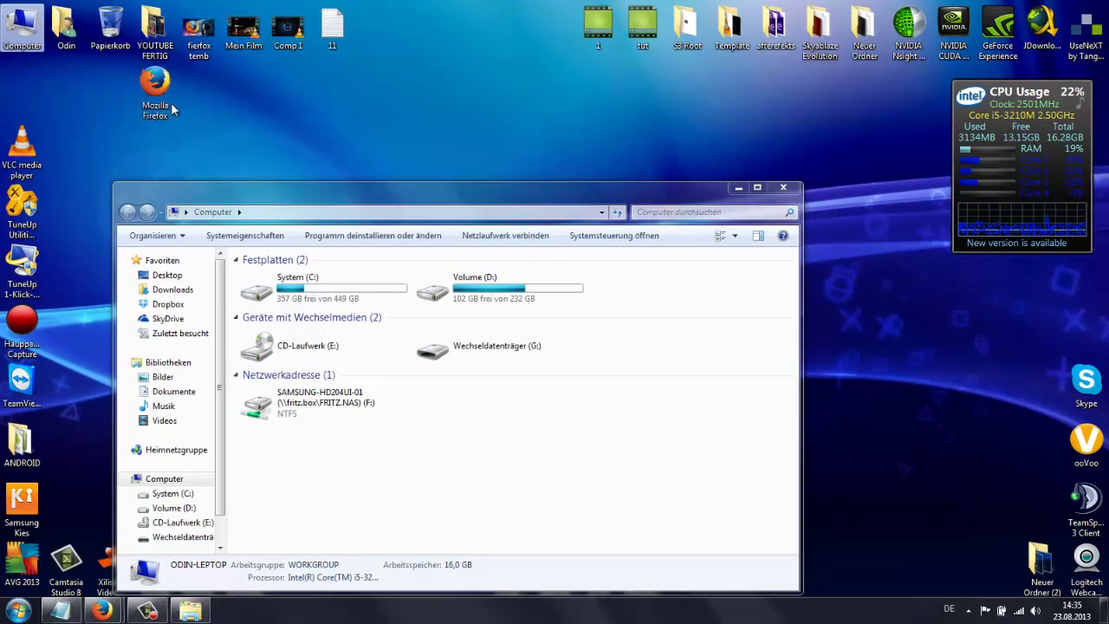
left_click_drag(171, 101, 23, 86)
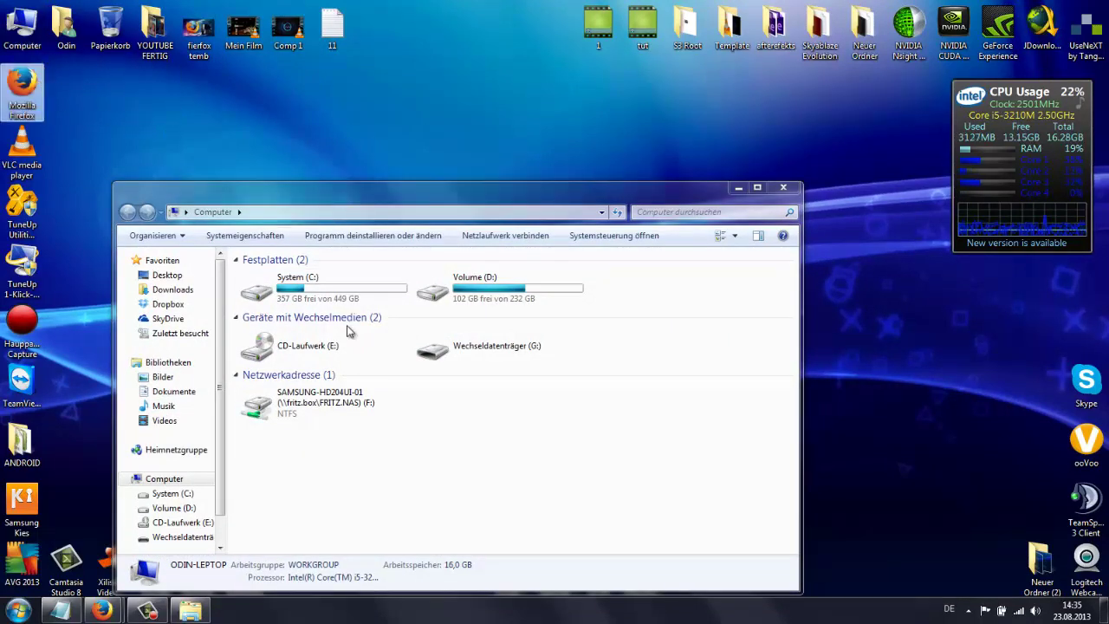
Open network drive F: on fritz.box, dismiss the access error, and close the Computer window.
double_click(286, 422)
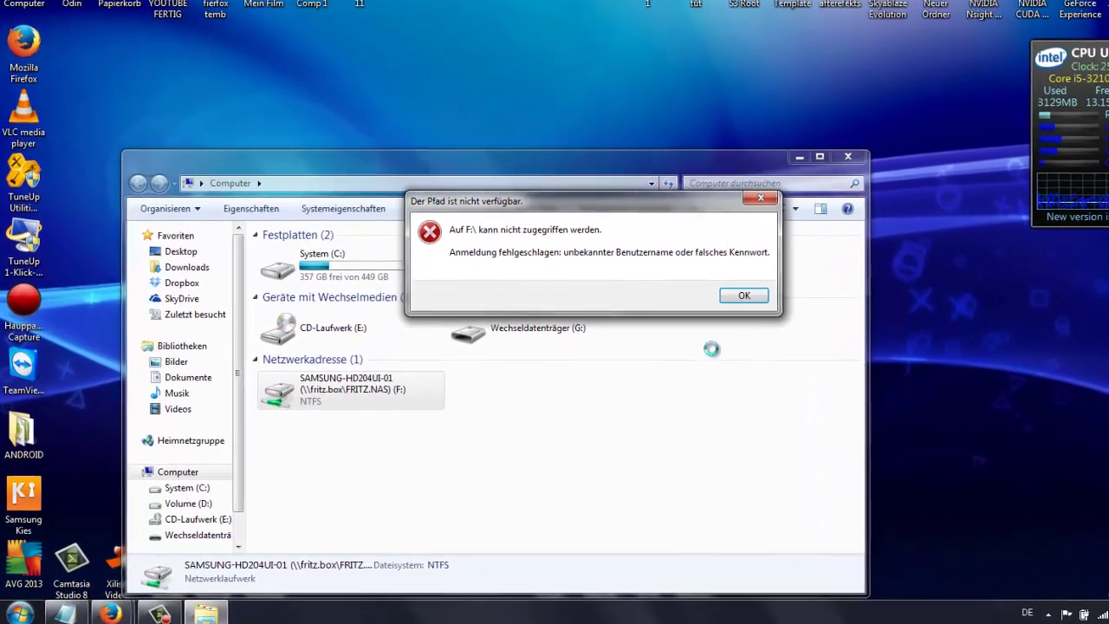
left_click(744, 295)
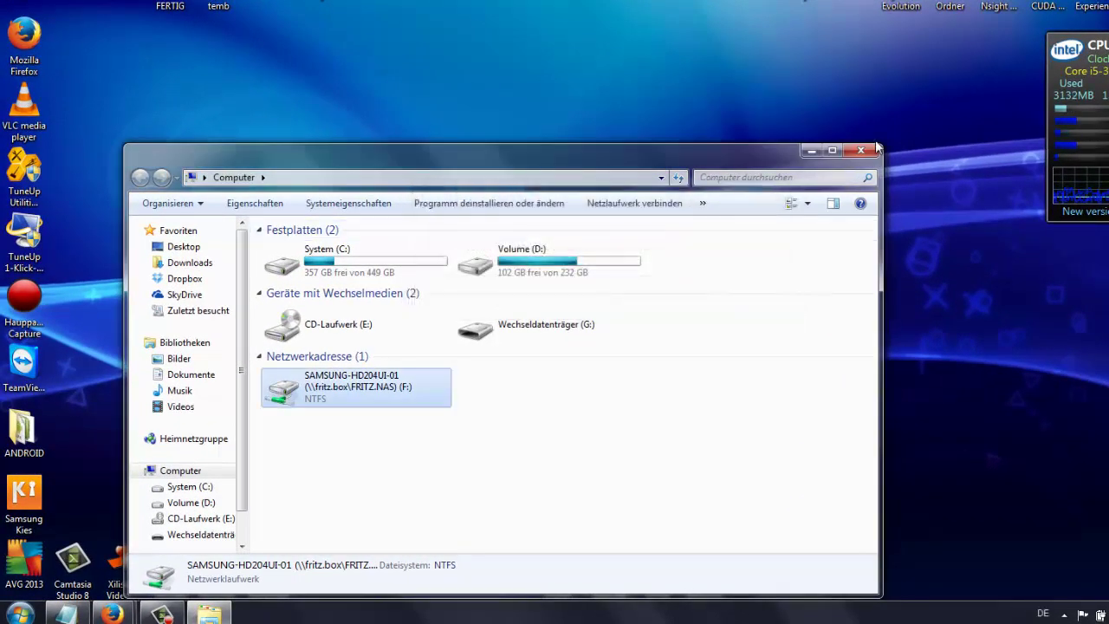
left_click(862, 152)
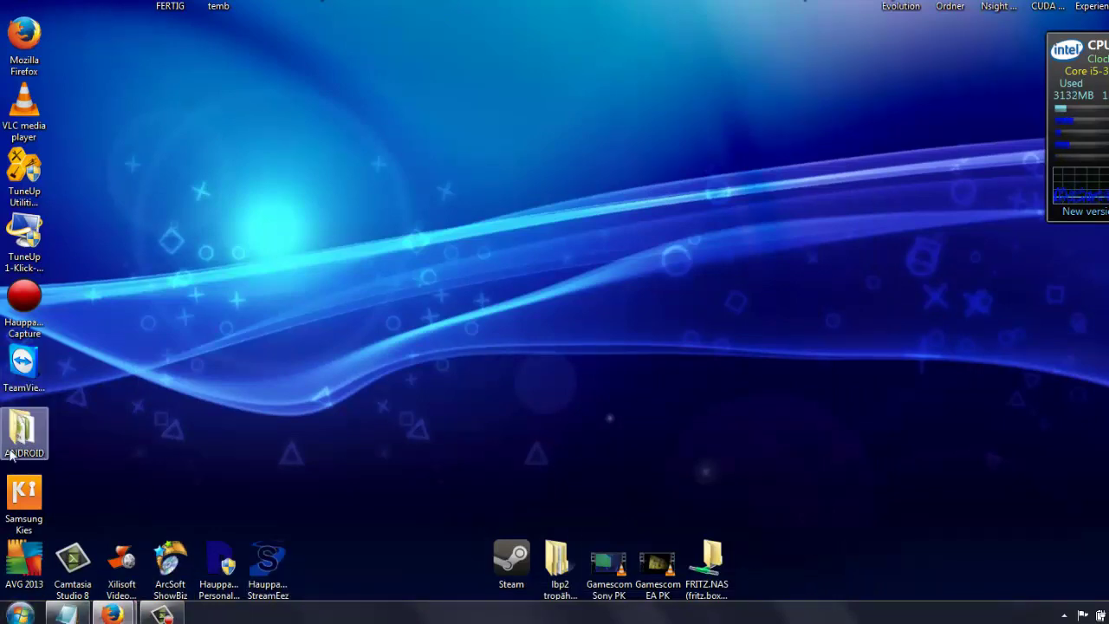
Move the ANDROID folder to the bottom row of the desktop.
left_click_drag(22, 426, 318, 559)
left_click(298, 477)
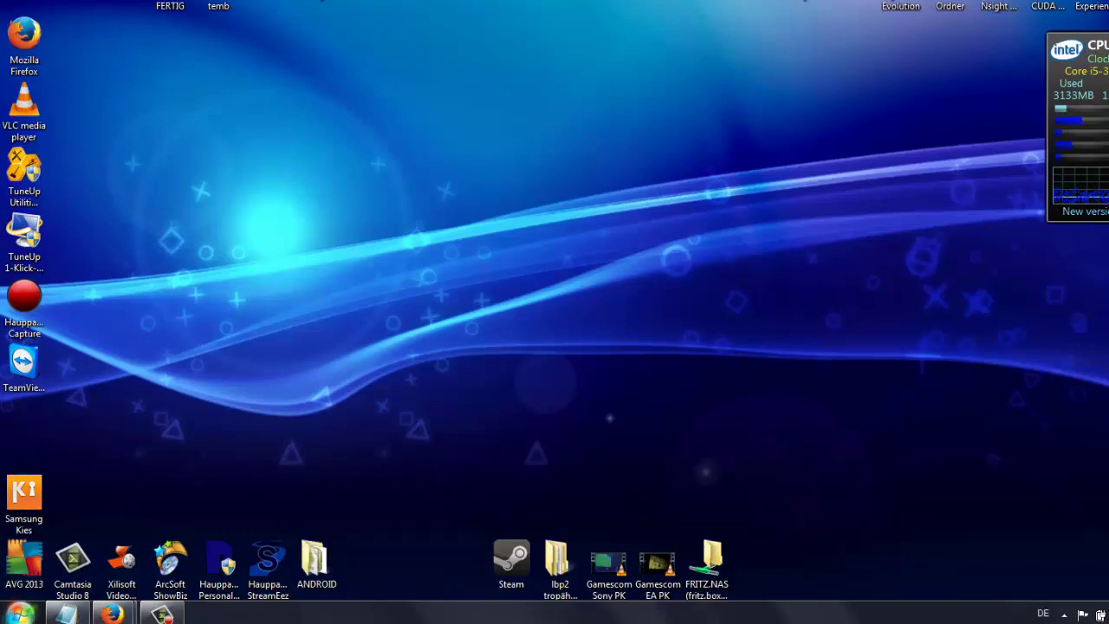
left_click(19, 614)
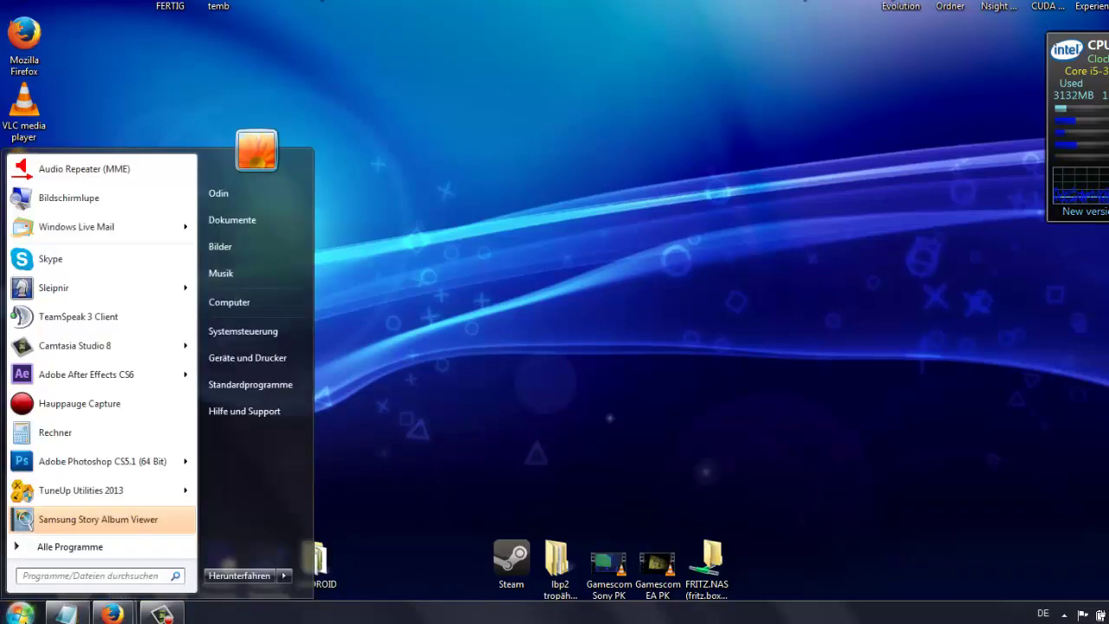
left_click(56, 575)
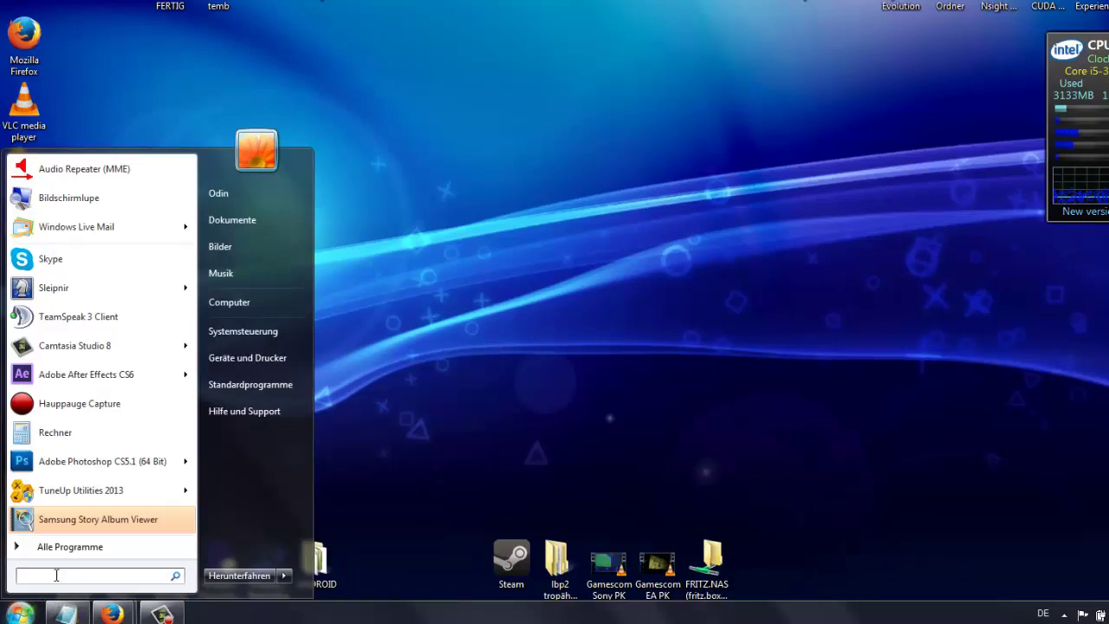
key("Escape")
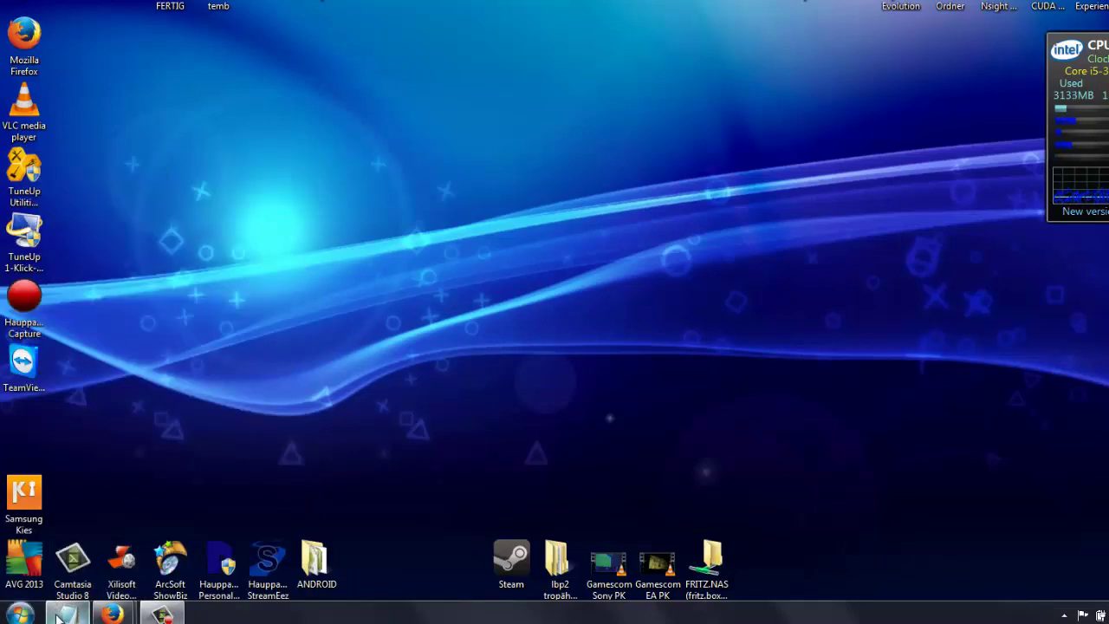
Copy the \\fritz.box address from the setup notes in Notepad.
left_click(64, 614)
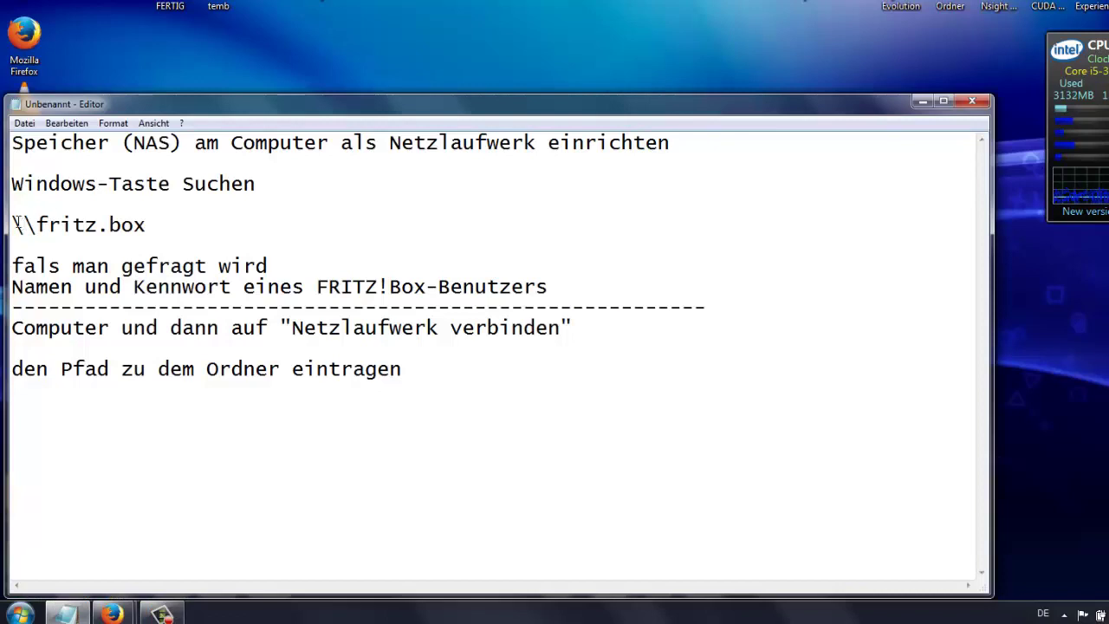
left_click(15, 223)
left_click(157, 228, "shift")
key("super+c")
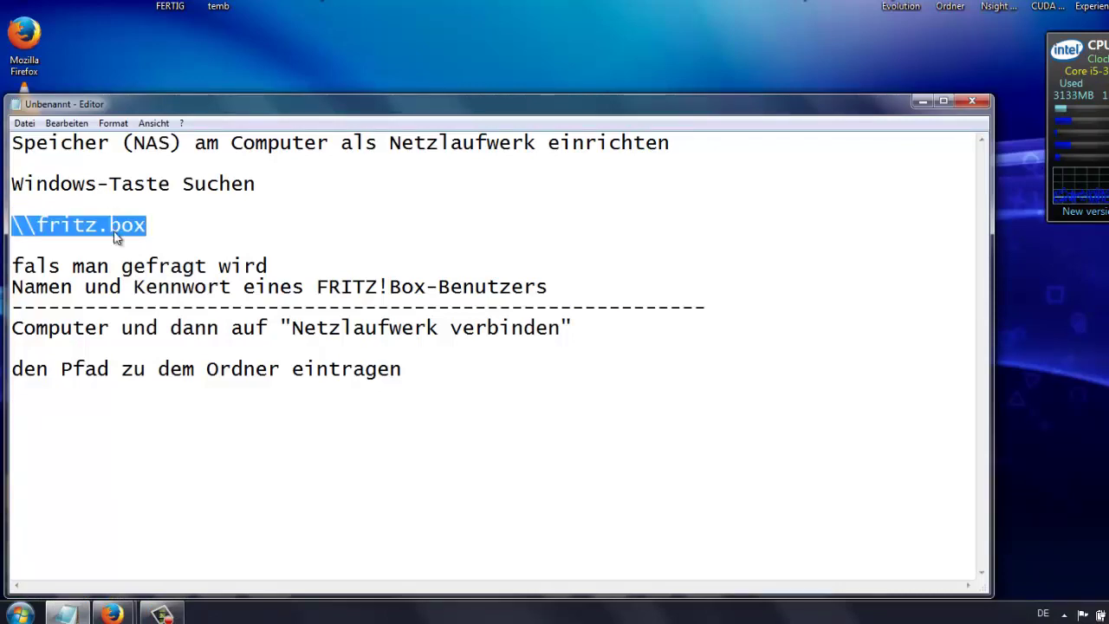
right_click(117, 238)
left_click(180, 283)
left_click(922, 102)
Paste \\fritz.box into Windows search and open that network location.
left_click(21, 613)
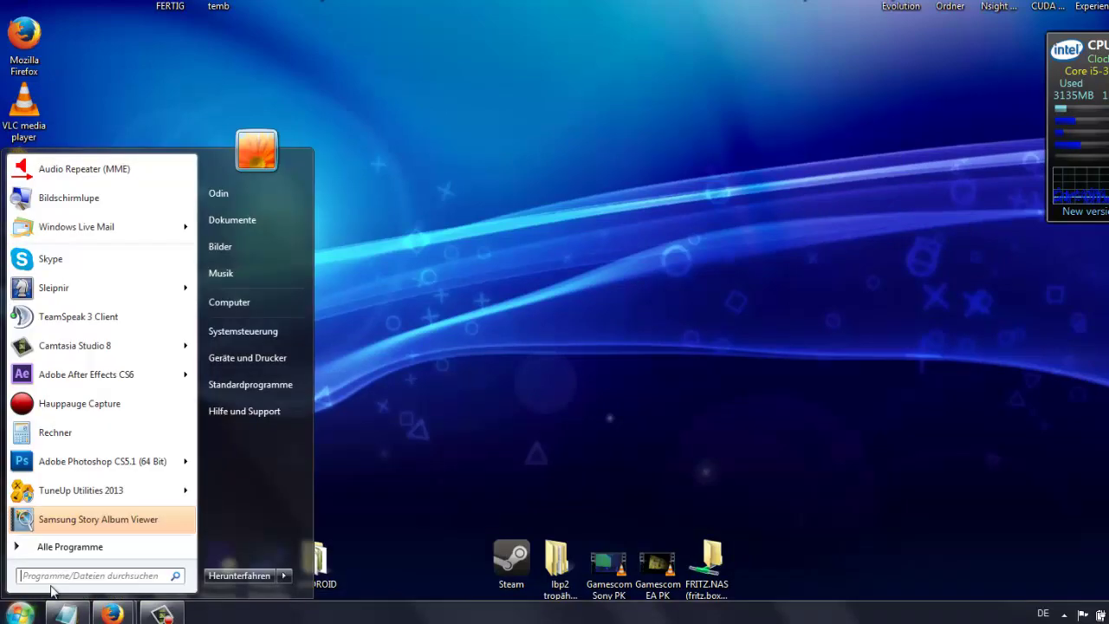
right_click(52, 576)
left_click(87, 519)
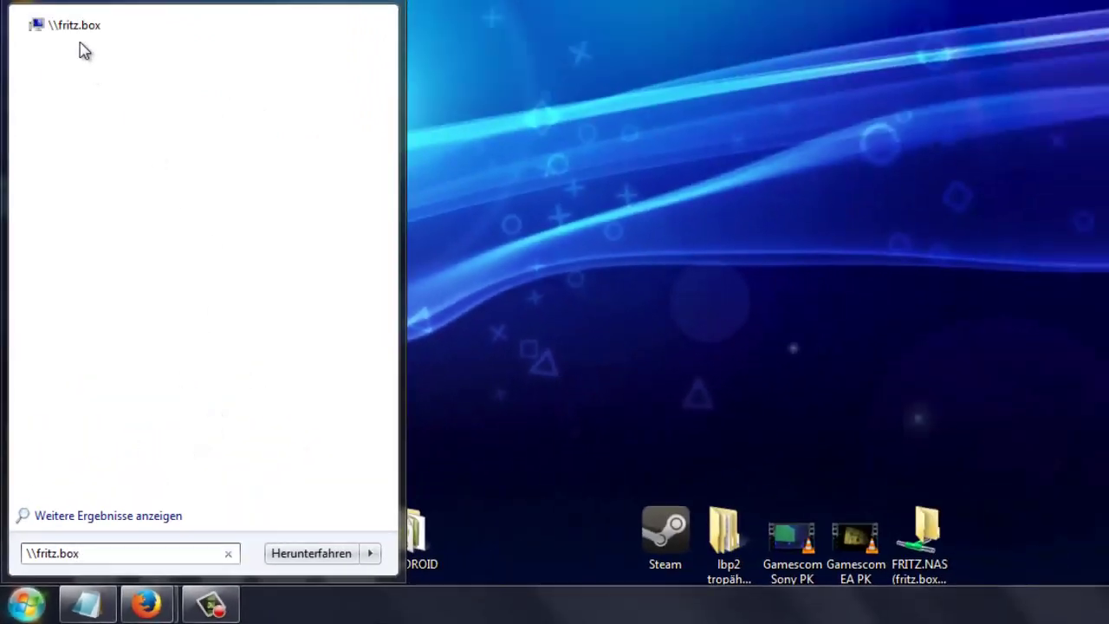
left_click(75, 25)
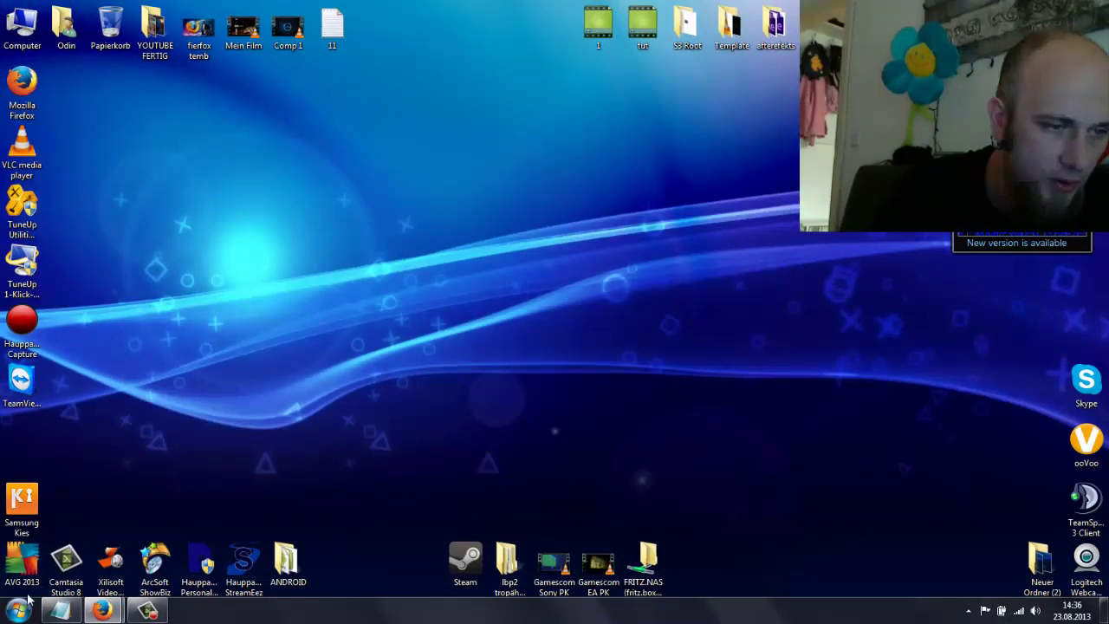
Open \\fritz.box from the Start search and move its password prompt aside.
left_click(19, 612)
right_click(49, 574)
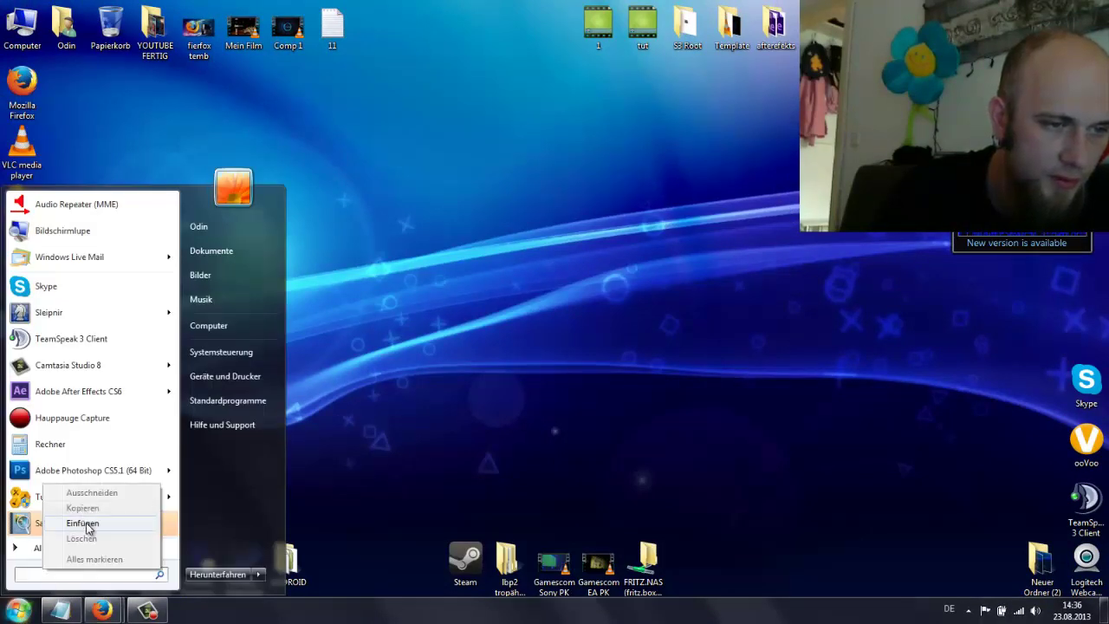
left_click(86, 525)
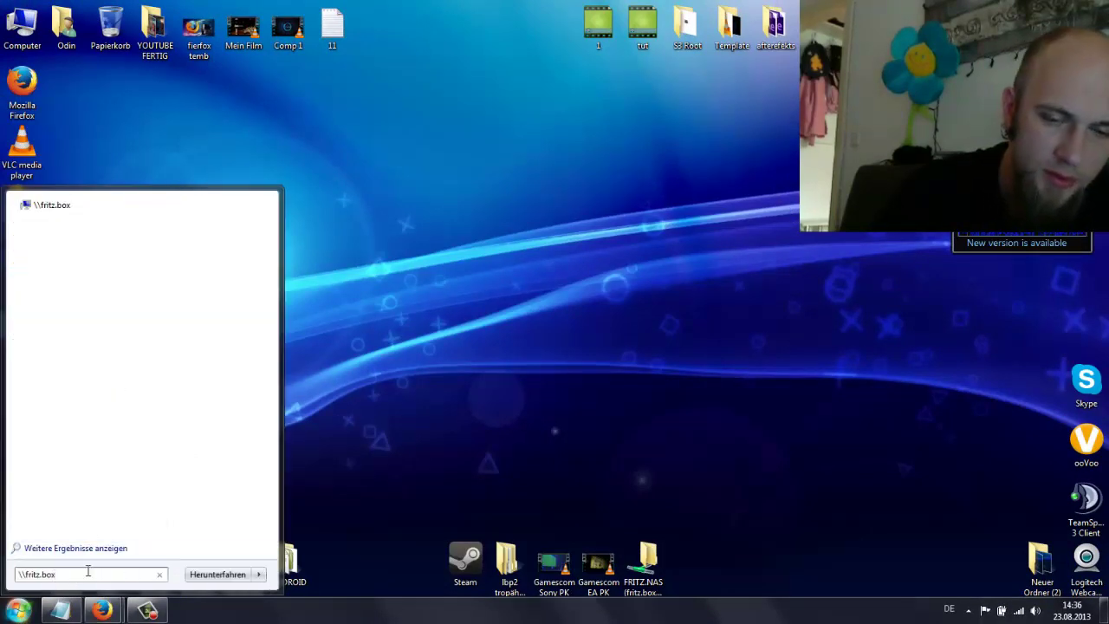
key("Return")
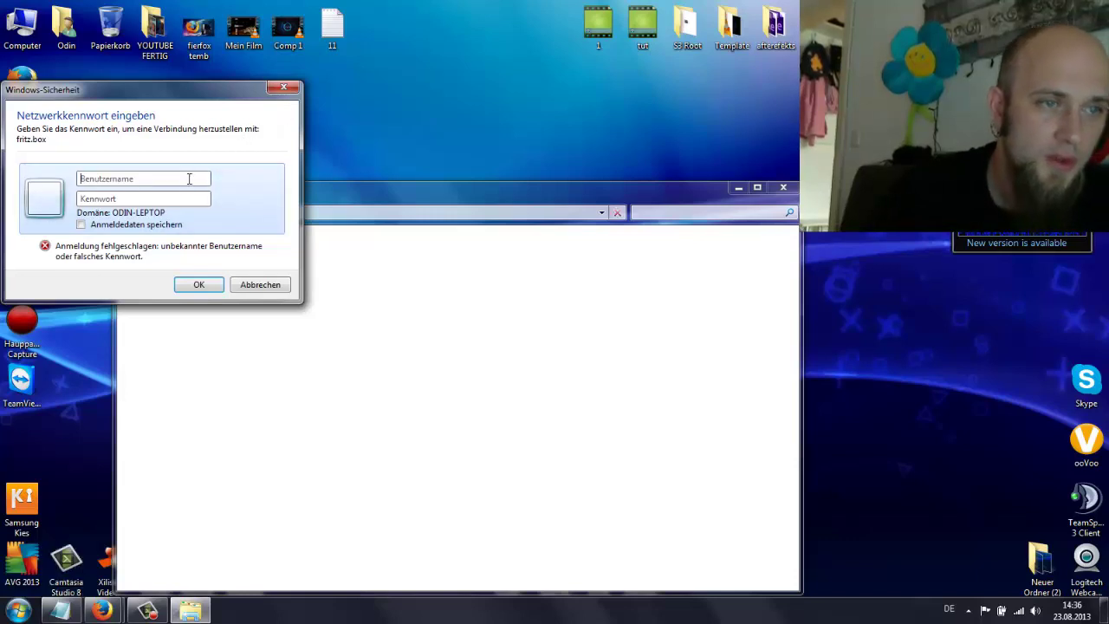
left_click_drag(177, 100, 819, 222)
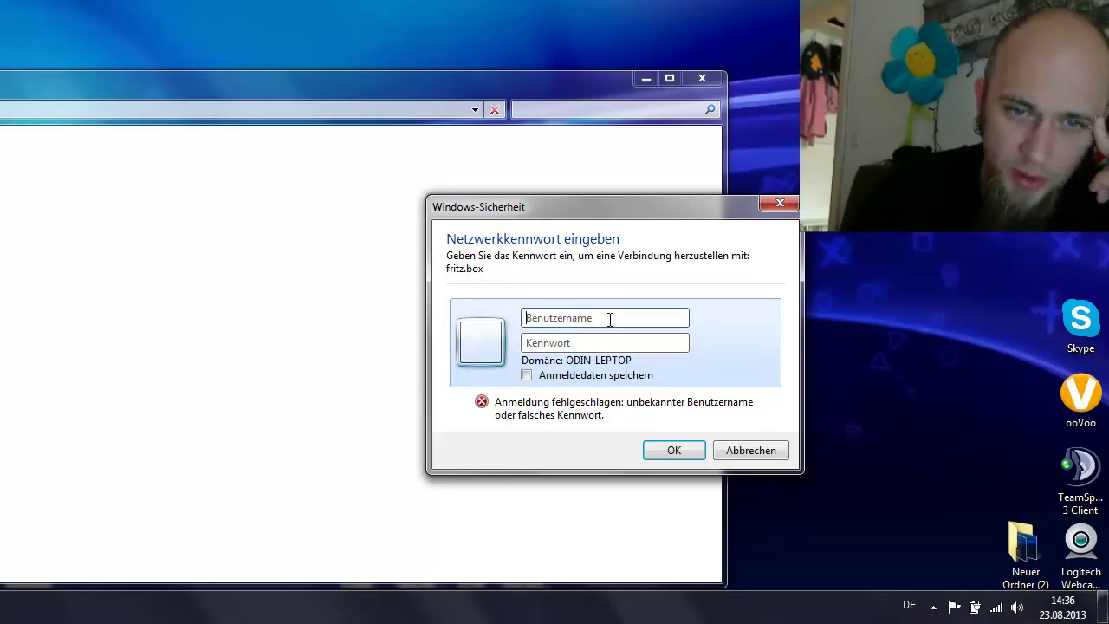
left_click(610, 320)
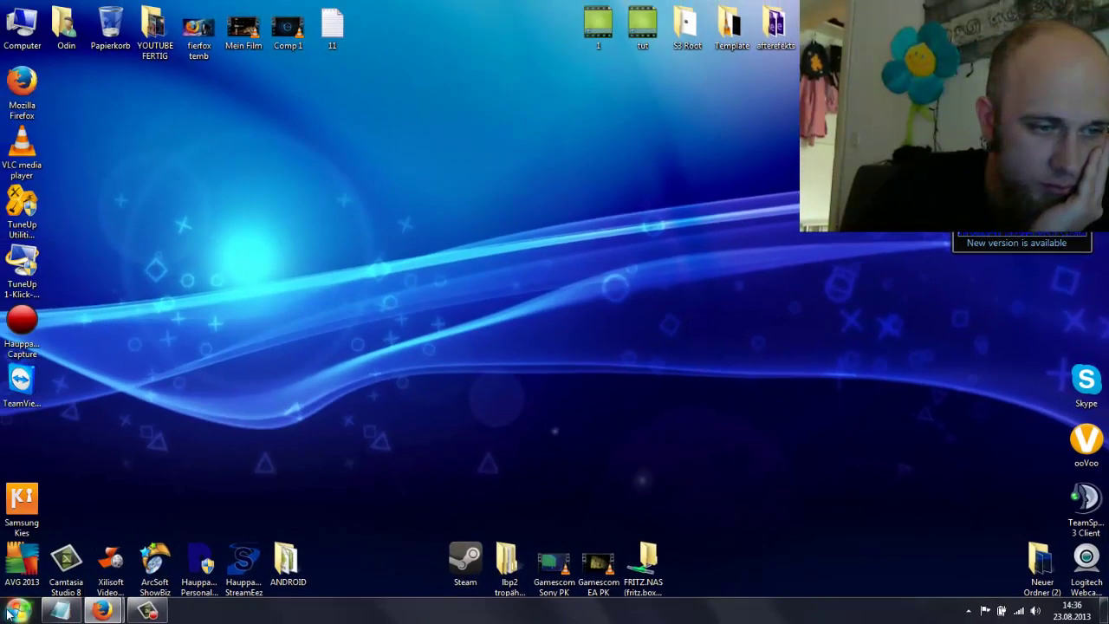
Pause the screen recording from its taskbar controls.
left_click(17, 611)
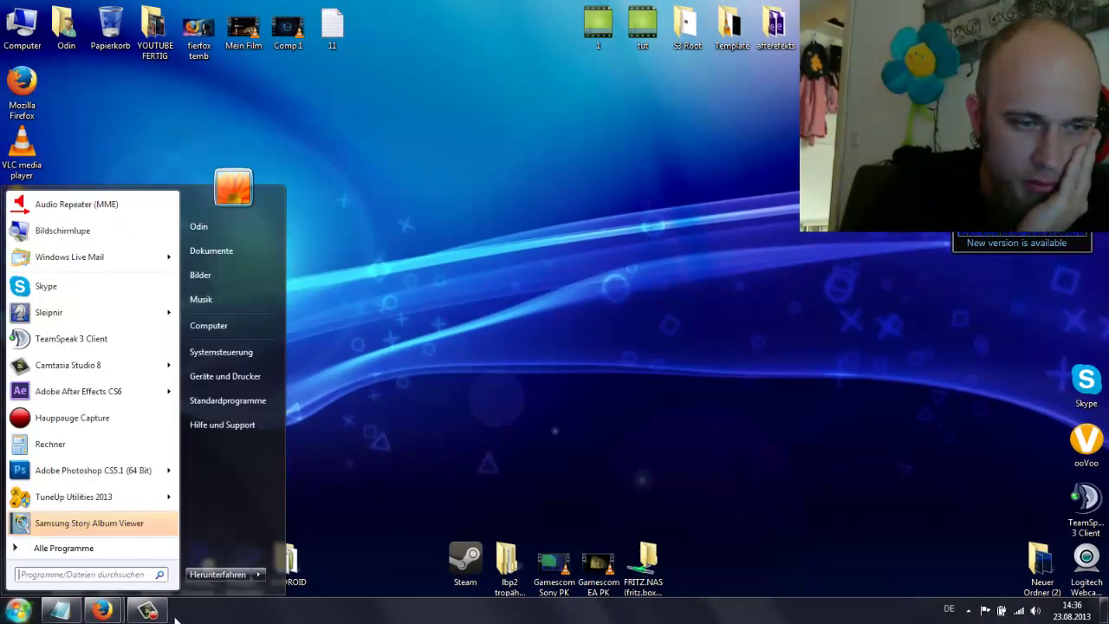
left_click(376, 551)
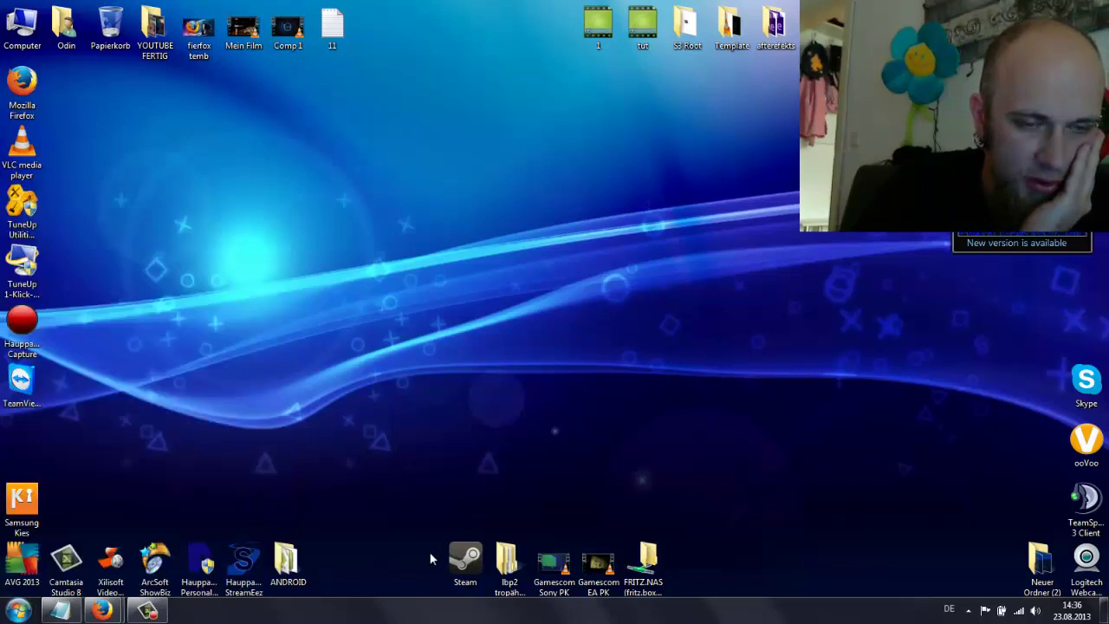
left_click(148, 611)
left_click(1029, 559)
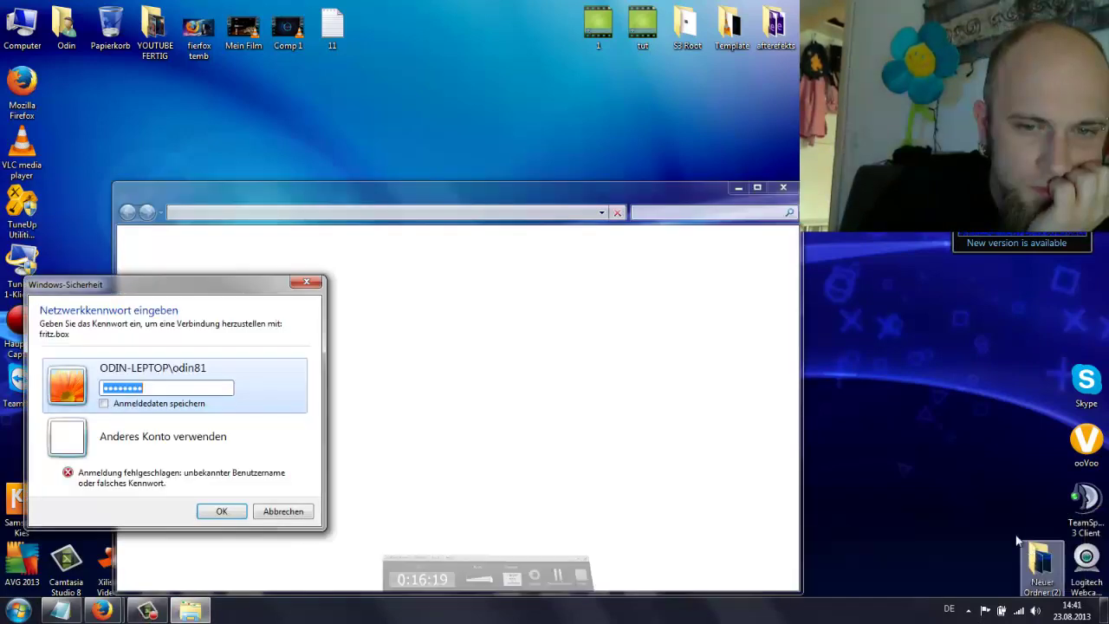
left_click(147, 611)
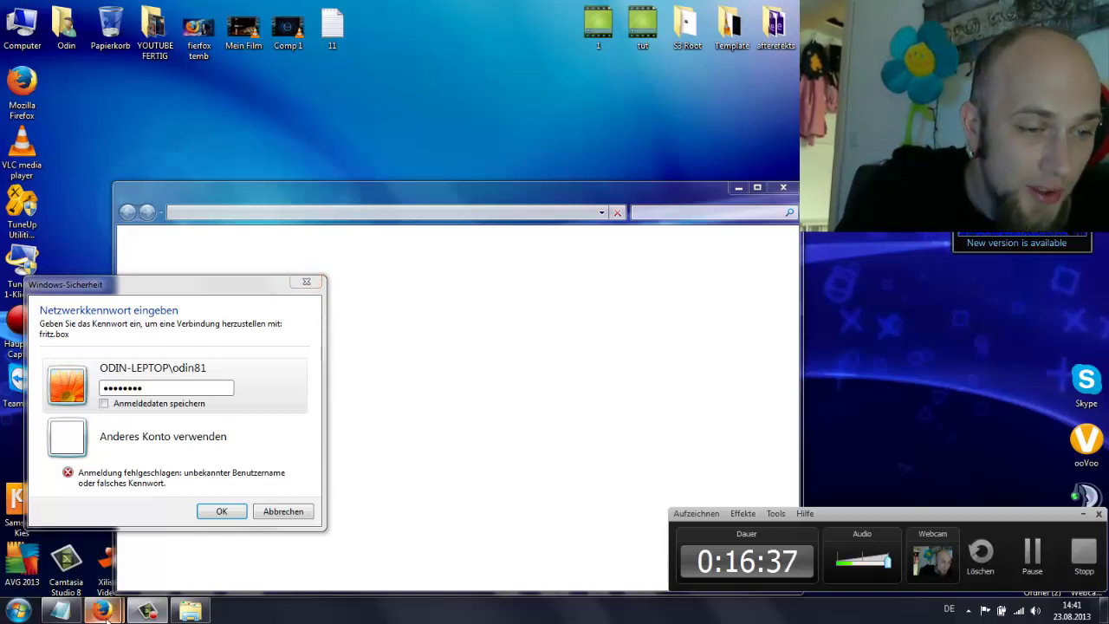
mouse_move(102, 610)
mouse_move(268, 524)
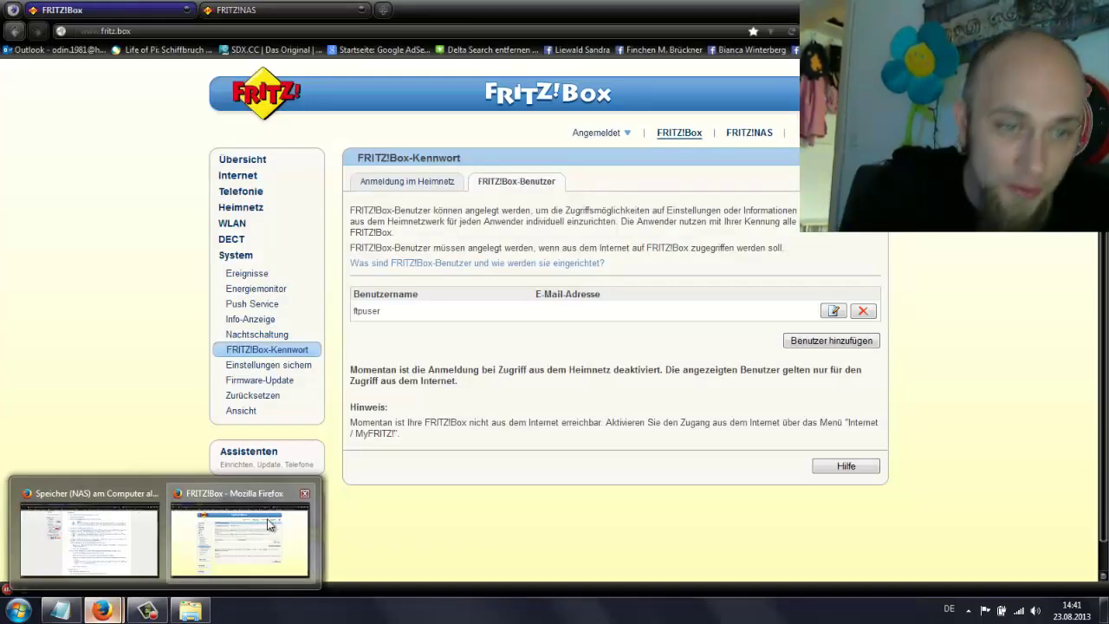
In Firefox, review the Anmeldung im Heimnetz login settings, then return to the FRITZ!Box-Benutzer list.
left_click(255, 554)
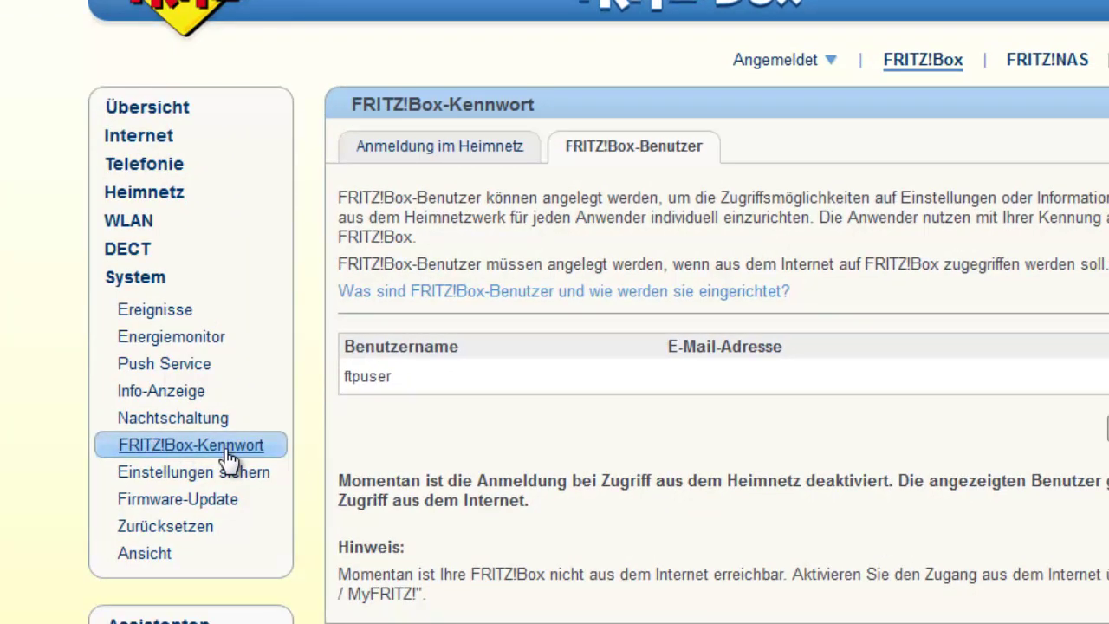
left_click(226, 450)
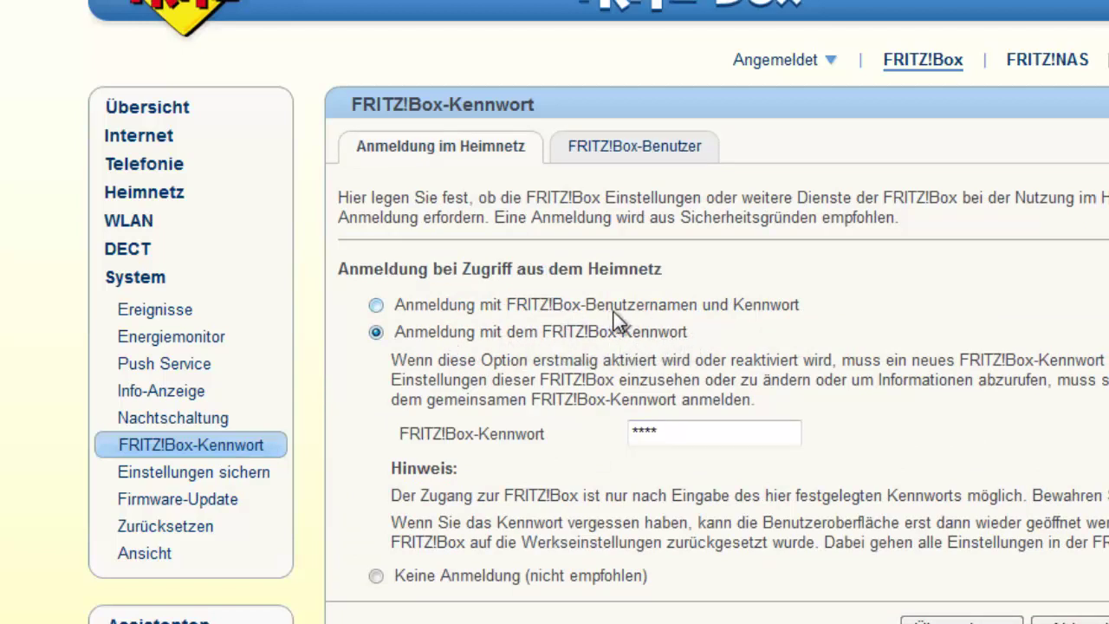
left_click(599, 154)
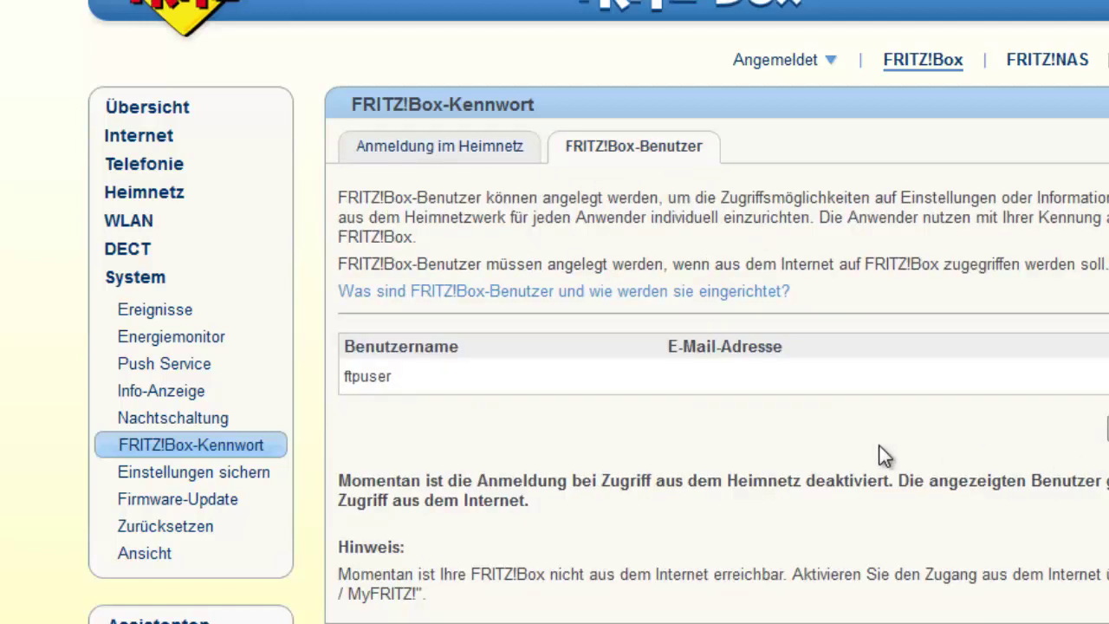
Replace the FRITZ!Box user's name and password, keep NAS access checked, and save the account.
left_click(1082, 435)
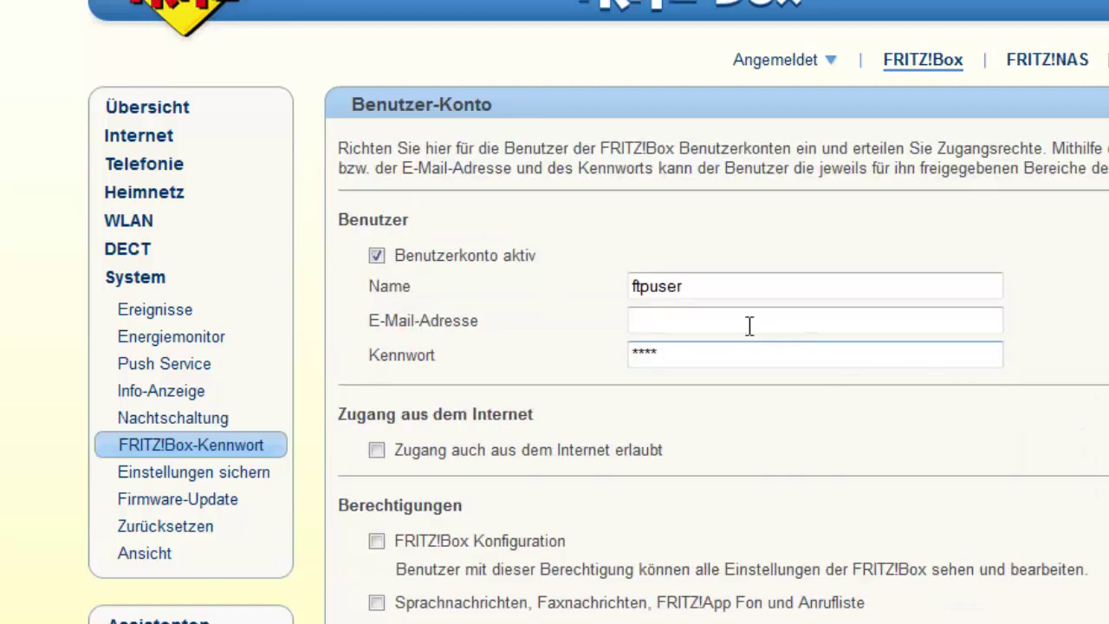
left_click_drag(708, 287, 460, 279)
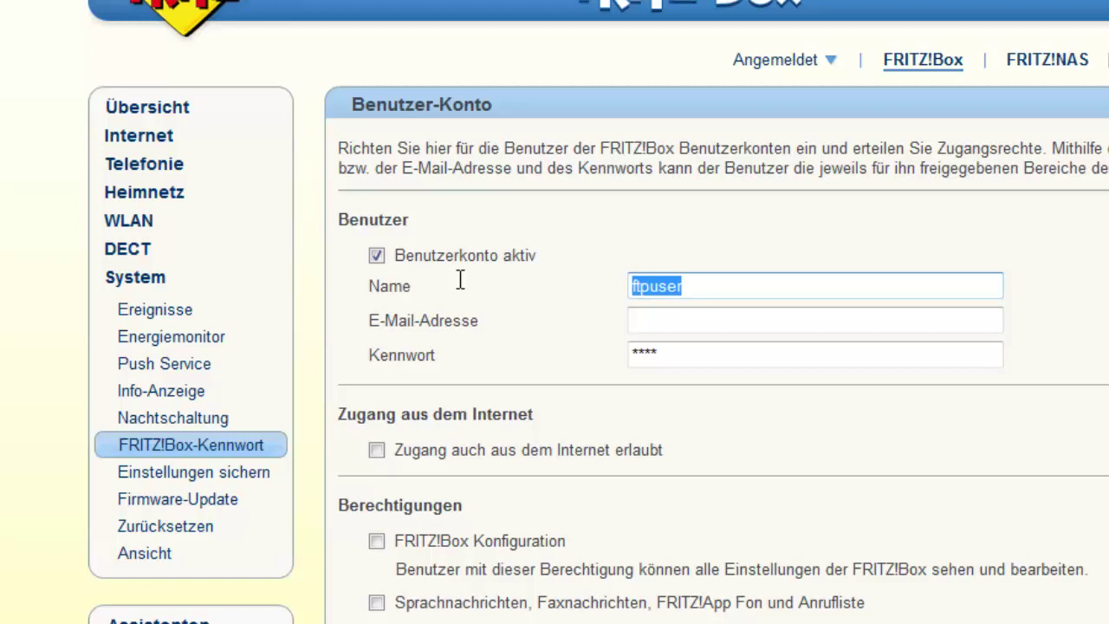
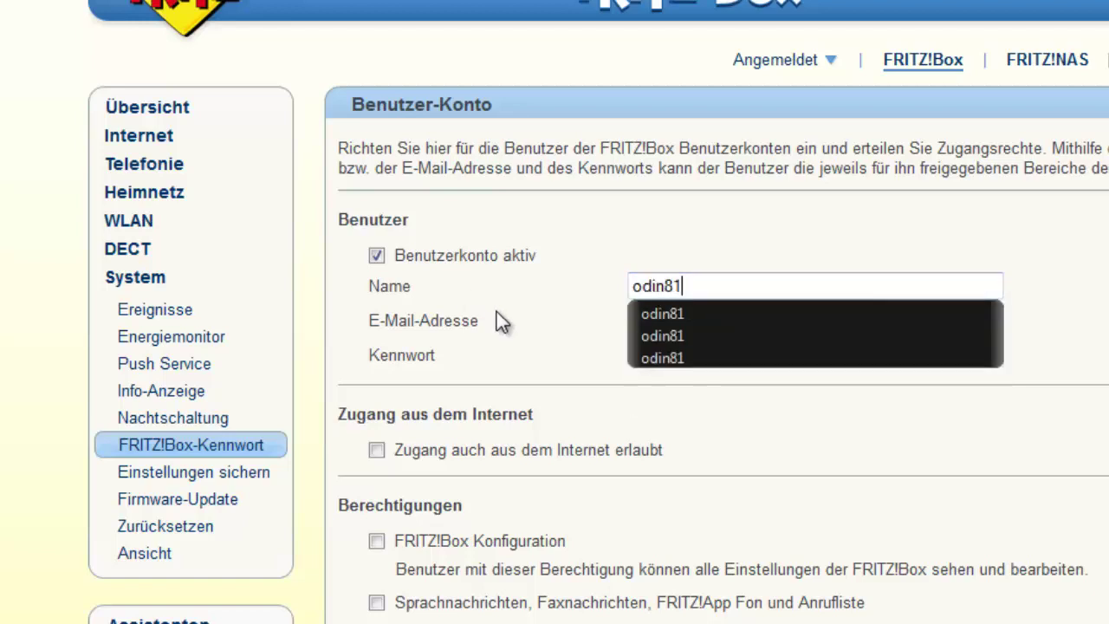
key("Tab")
left_click_drag(679, 354, 524, 347)
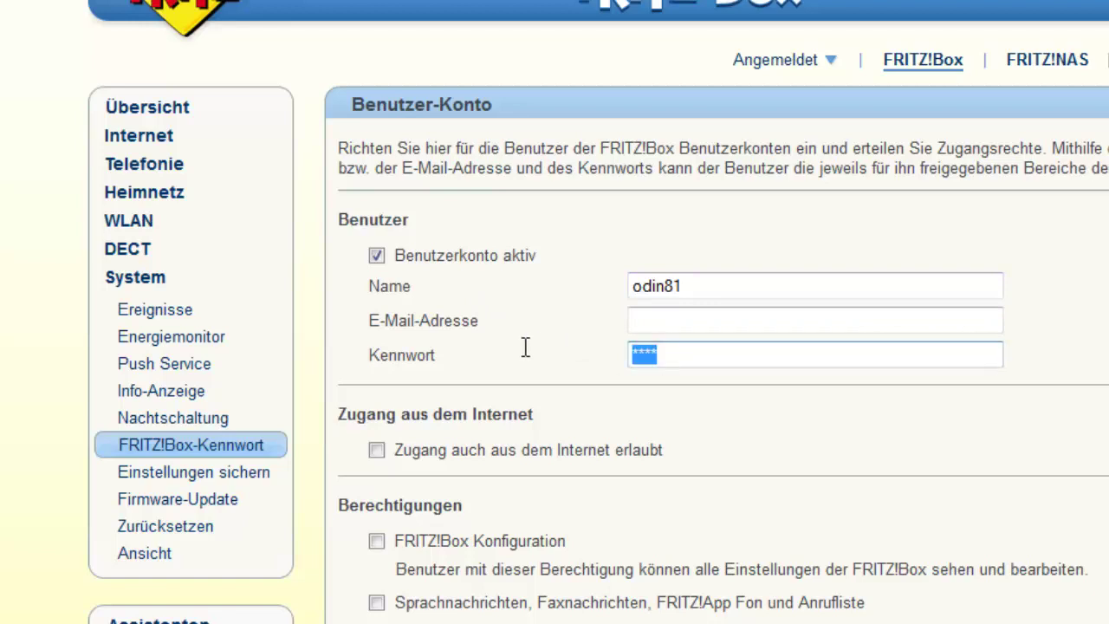
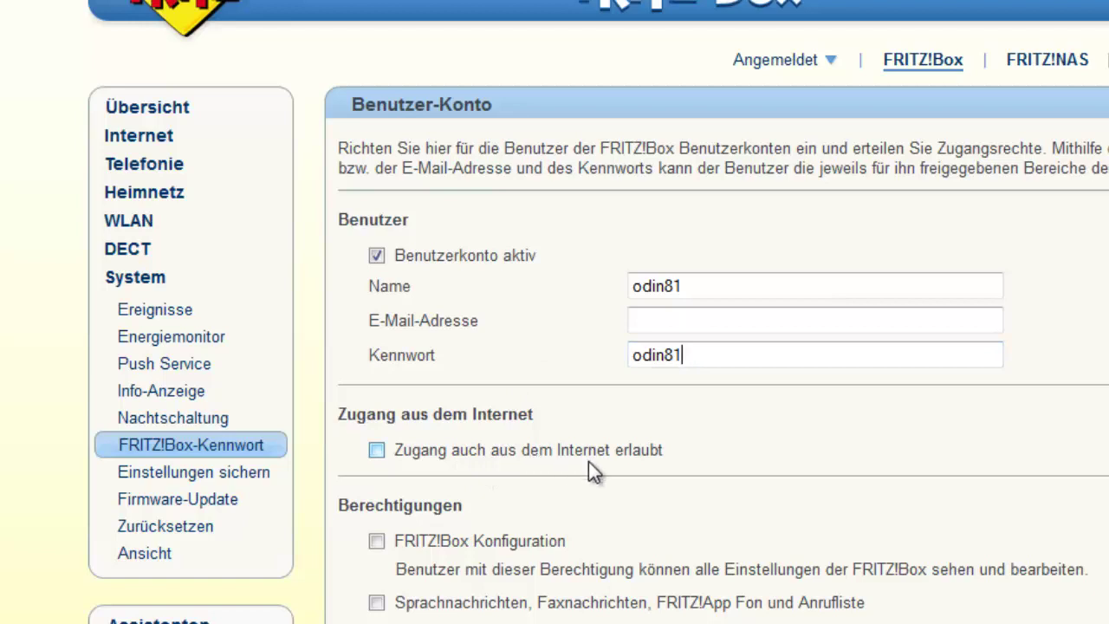
scroll(688, 453, "down", 3)
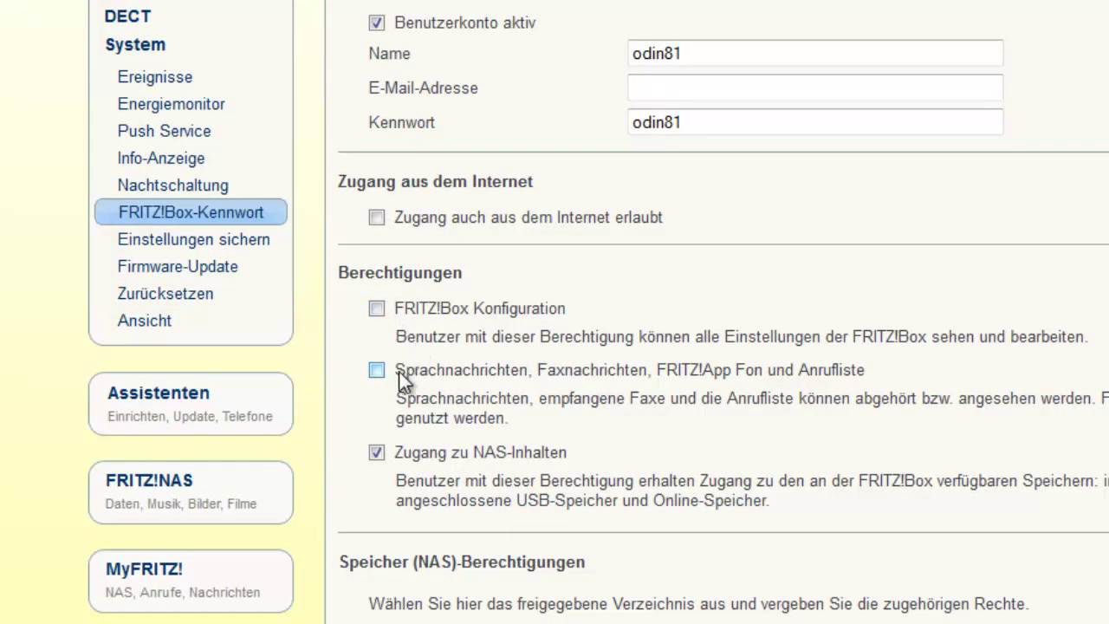
scroll(512, 540, "up", 3)
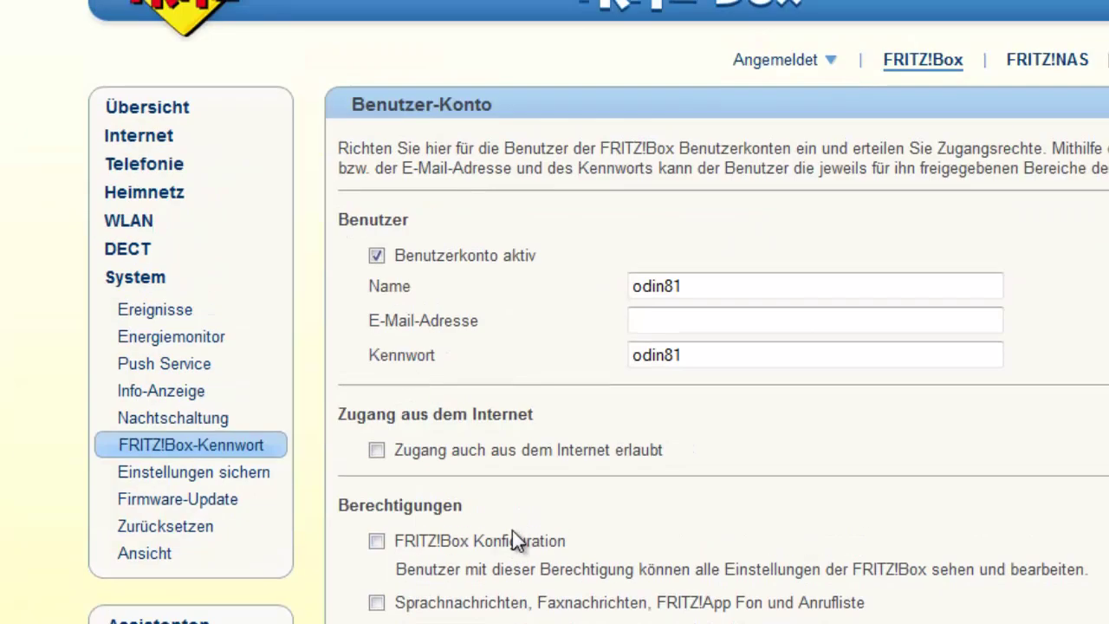
scroll(531, 478, "down", 3)
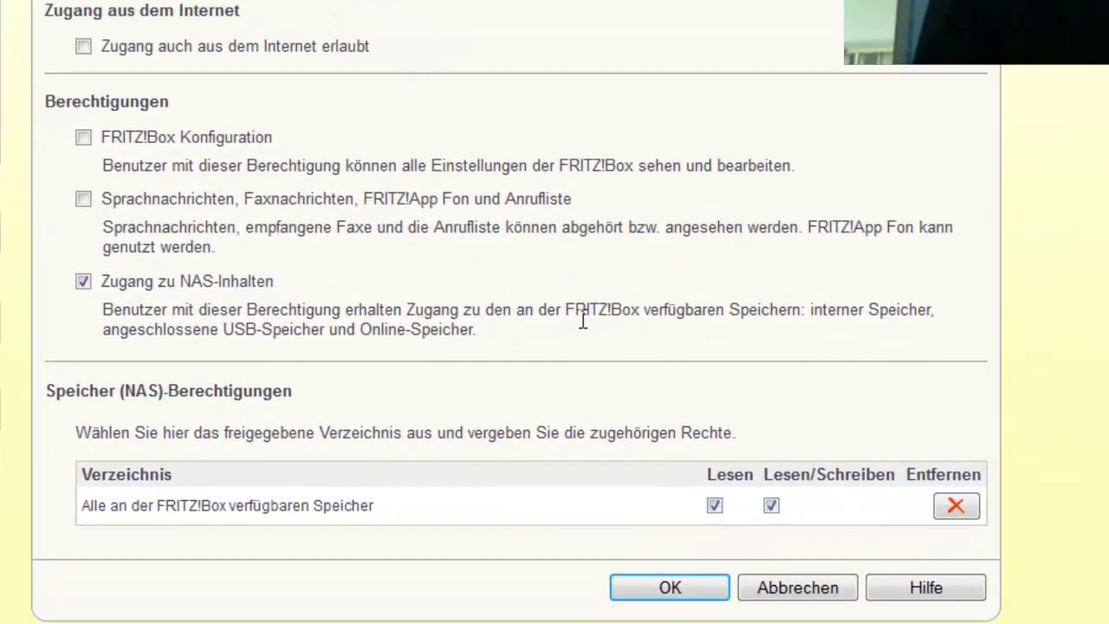
key("Return")
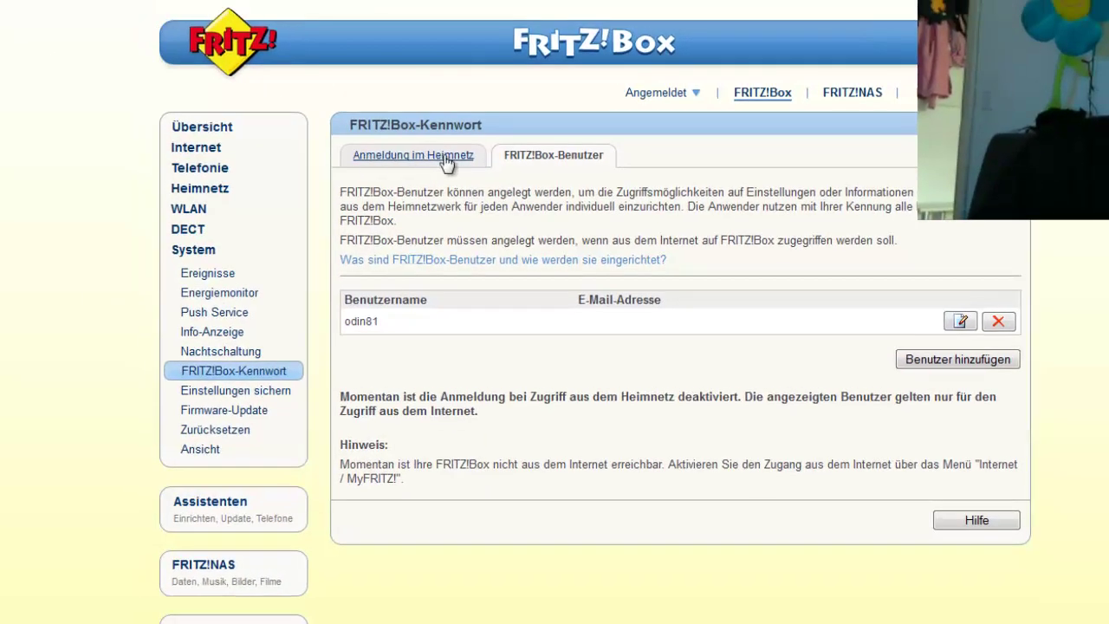
left_click(444, 156)
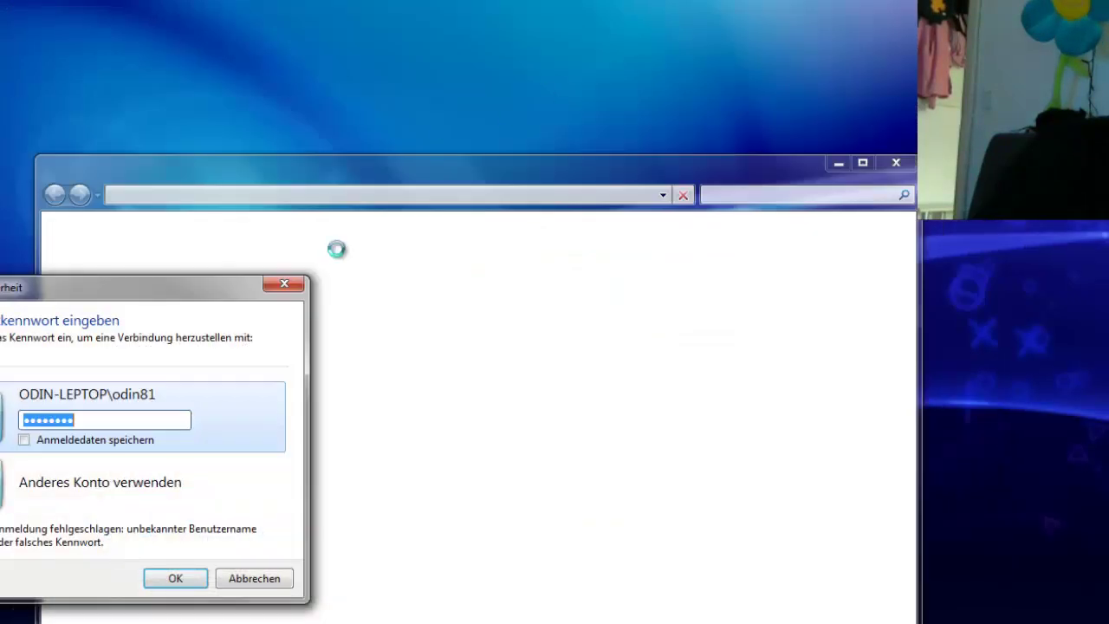
Replace the password in the Windows-Sicherheit dialog with the new network password and submit it.
left_click(119, 417)
key("ctrl+a")
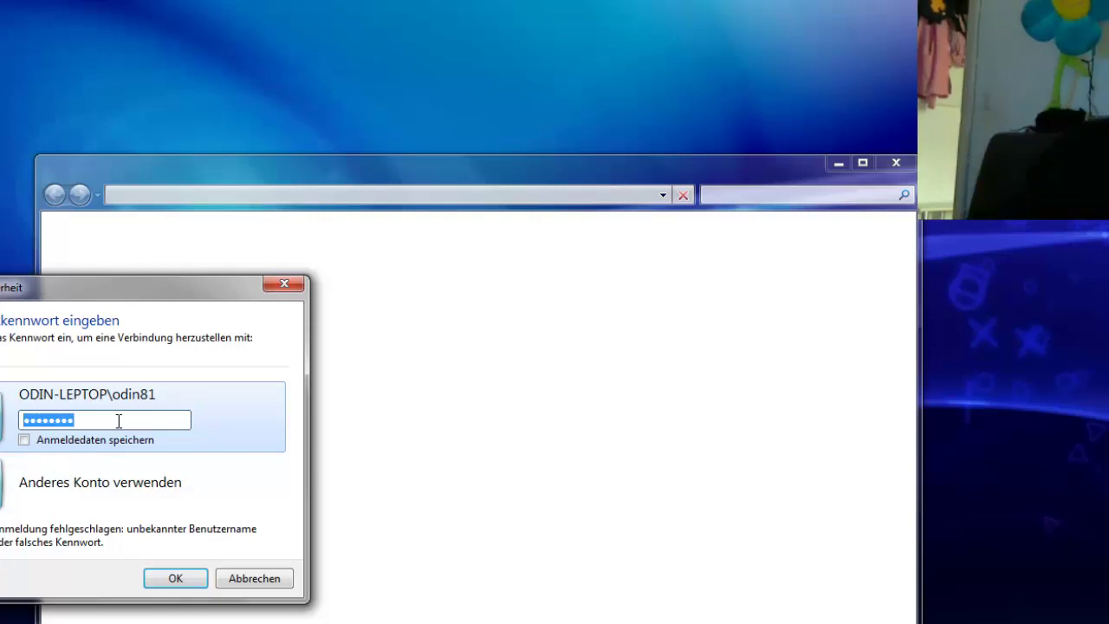
type("••••")
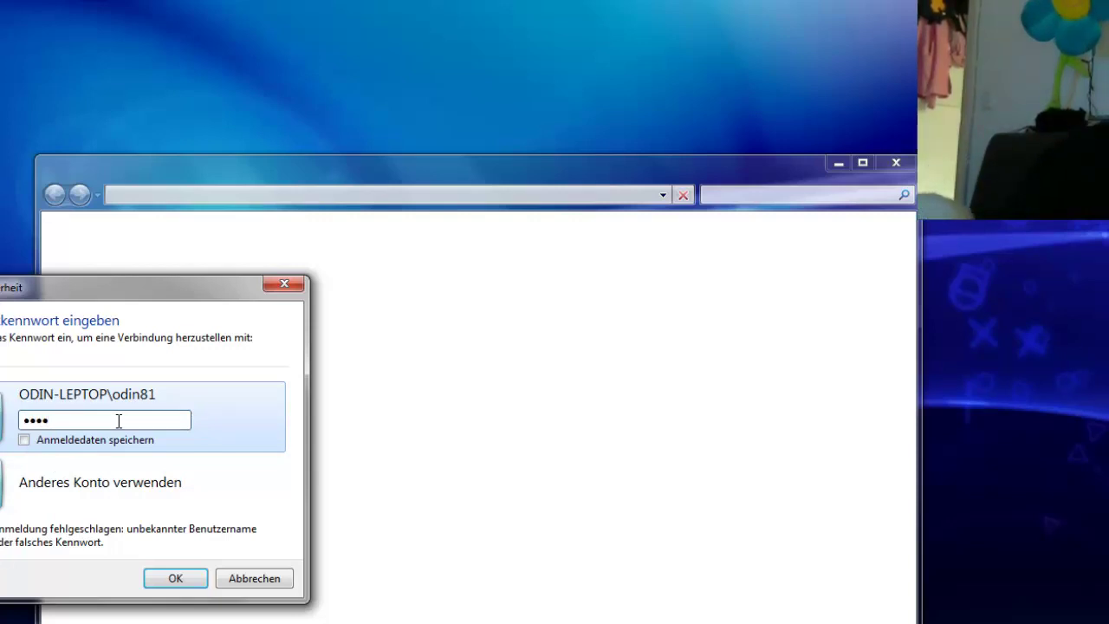
type("••••")
key("Return")
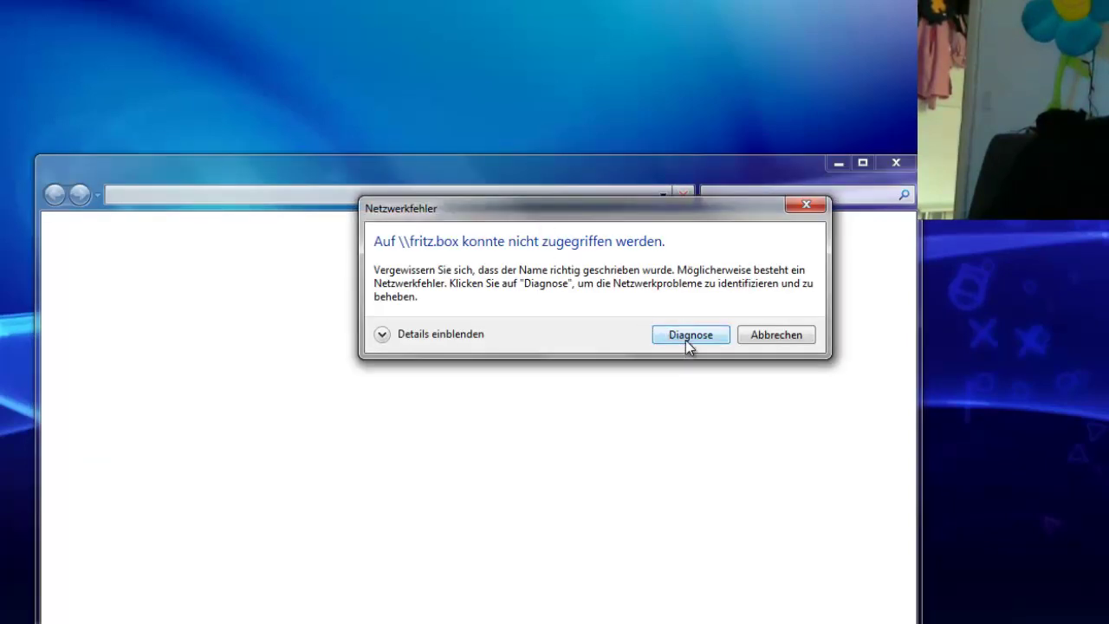
Run diagnostics on the failed fritz.box connection and close the troubleshooting window.
left_click(685, 339)
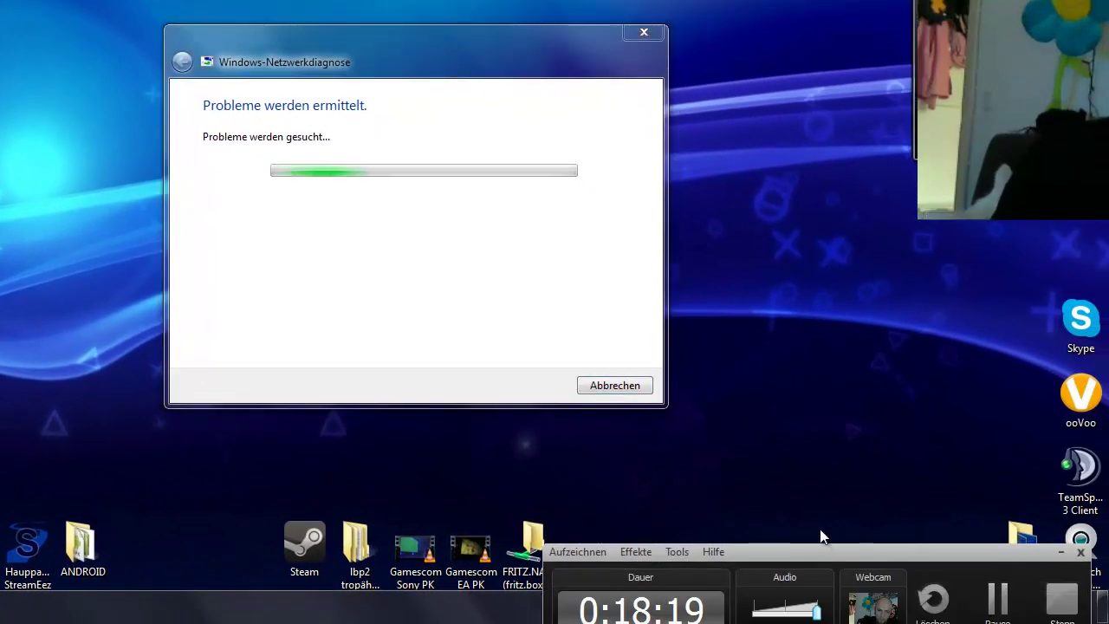
left_click_drag(819, 554, 827, 495)
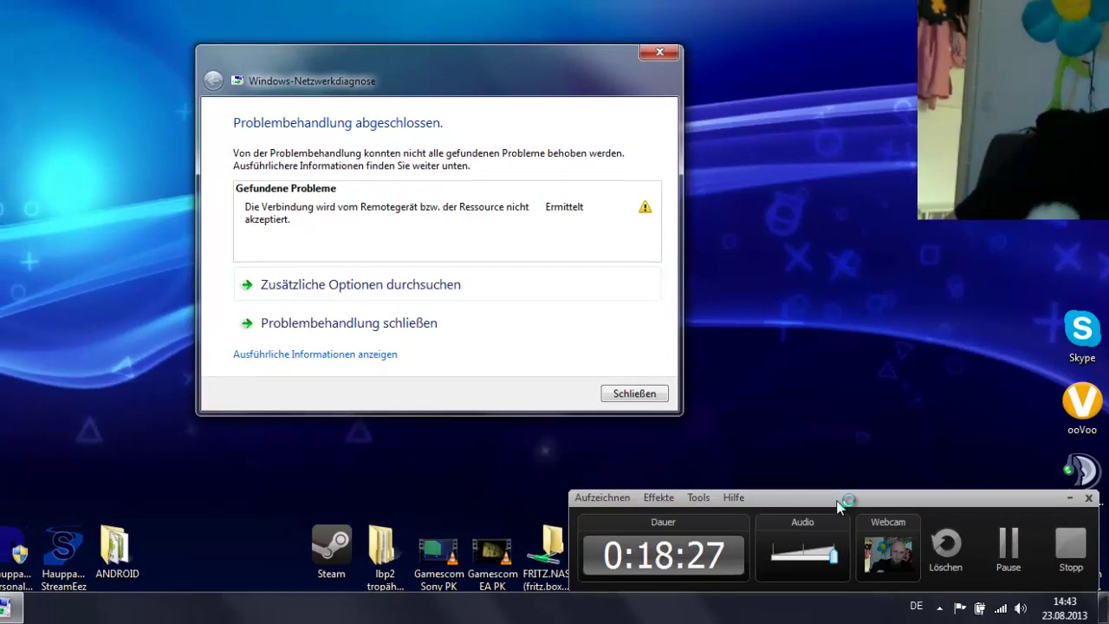
left_click(400, 291)
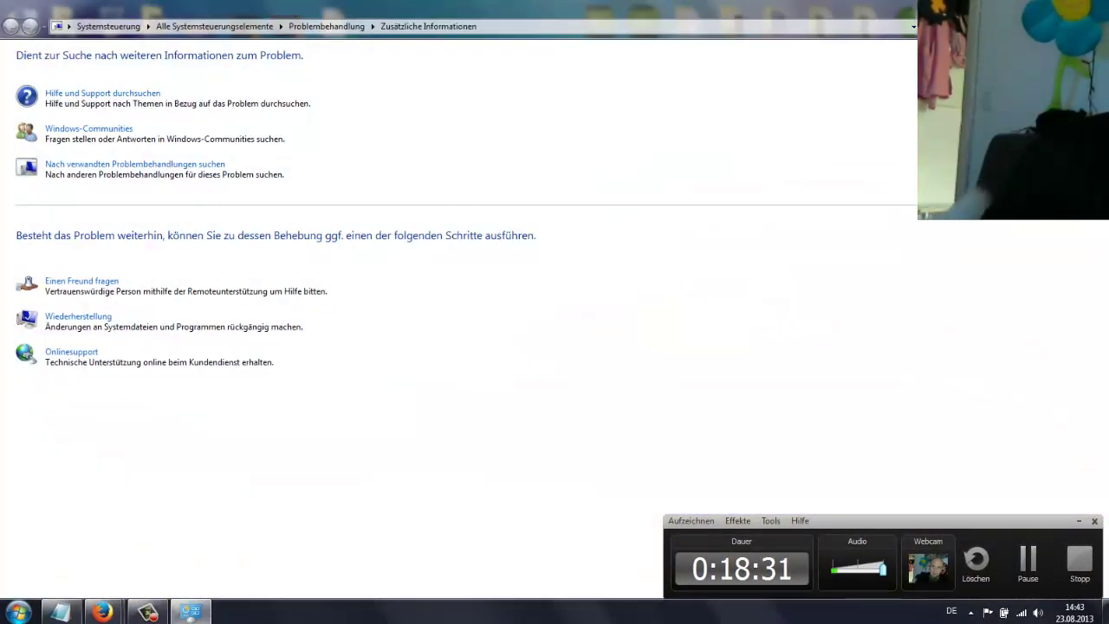
key("alt+F4")
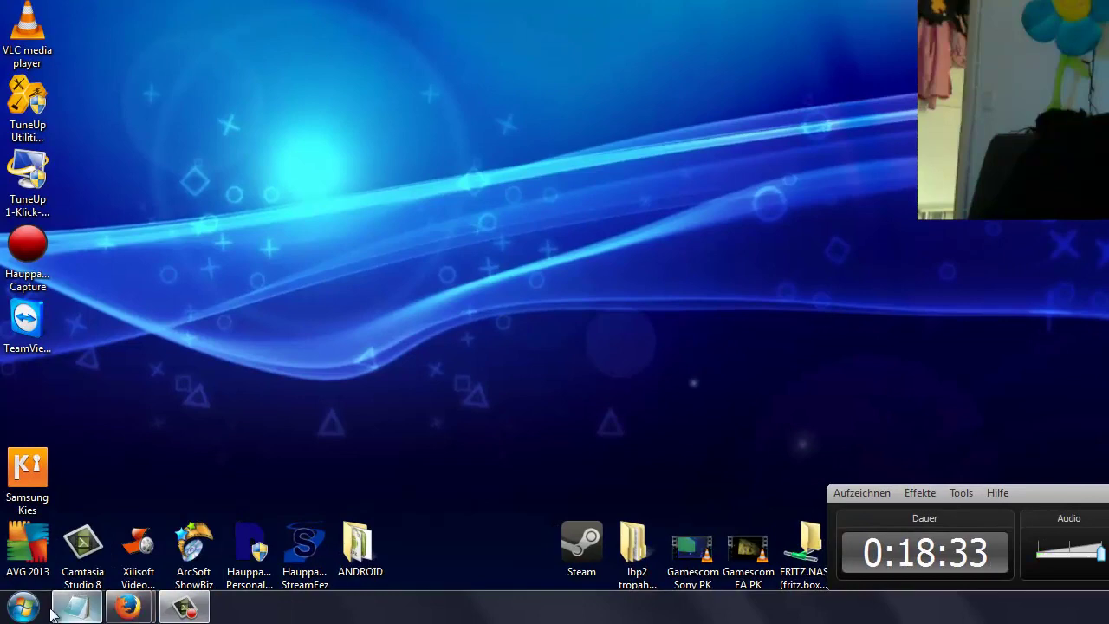
Reopen \\fritz.box from the Start search box and run Diagnose on the Netzwerkfehler.
left_click(23, 608)
right_click(66, 559)
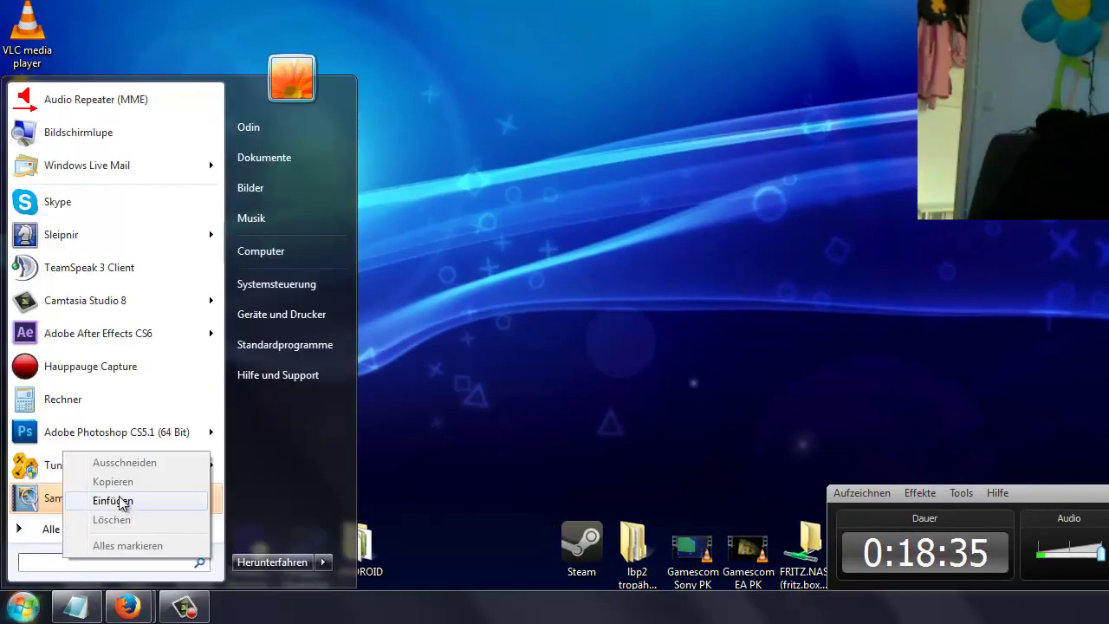
left_click(123, 502)
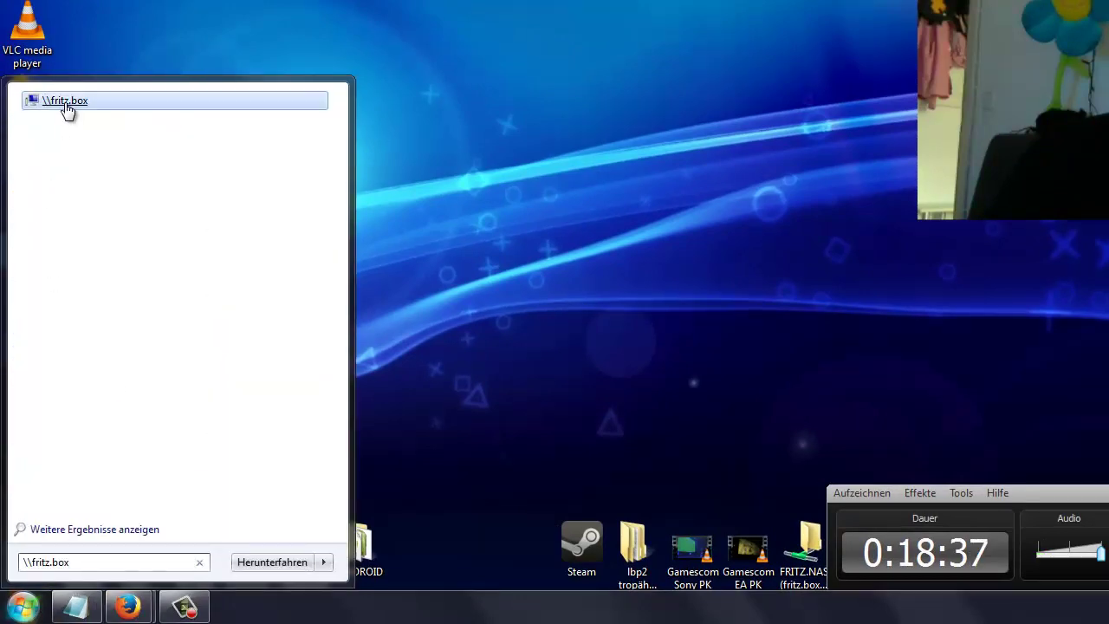
left_click(67, 104)
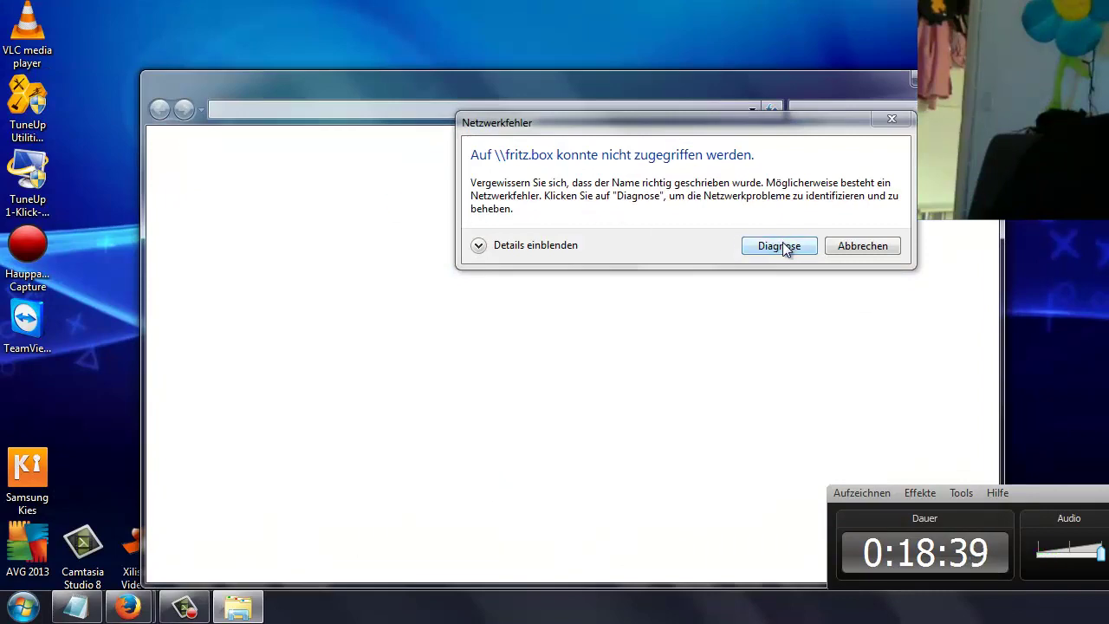
left_click(782, 246)
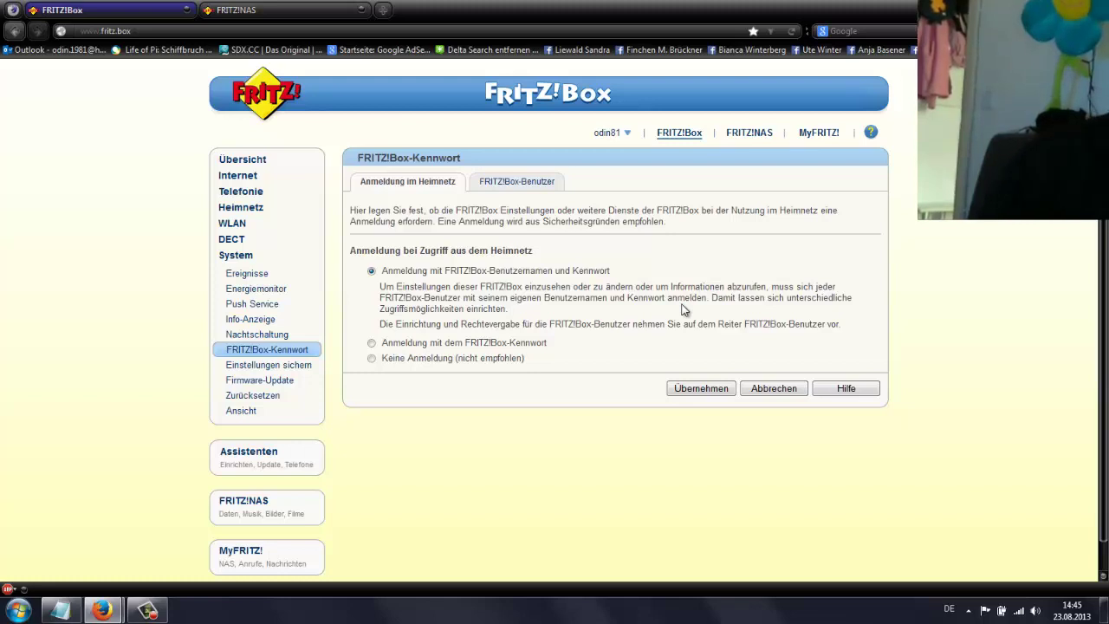
Show the FRITZ!Box-Benutzer list and open the user's settings to confirm NAS access.
left_click(511, 180)
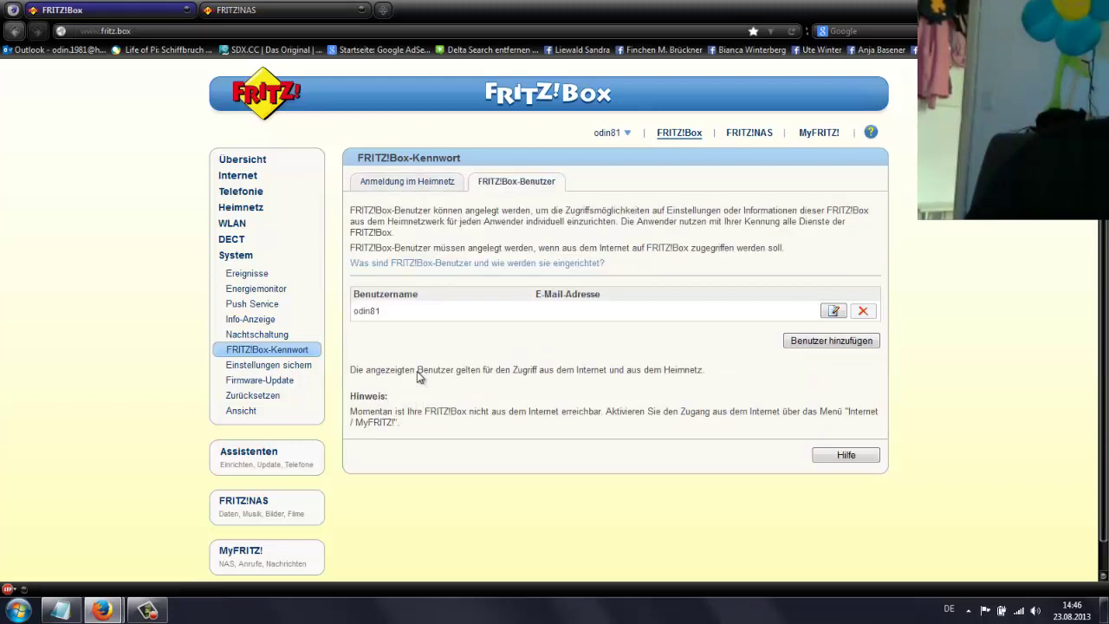
left_click(835, 314)
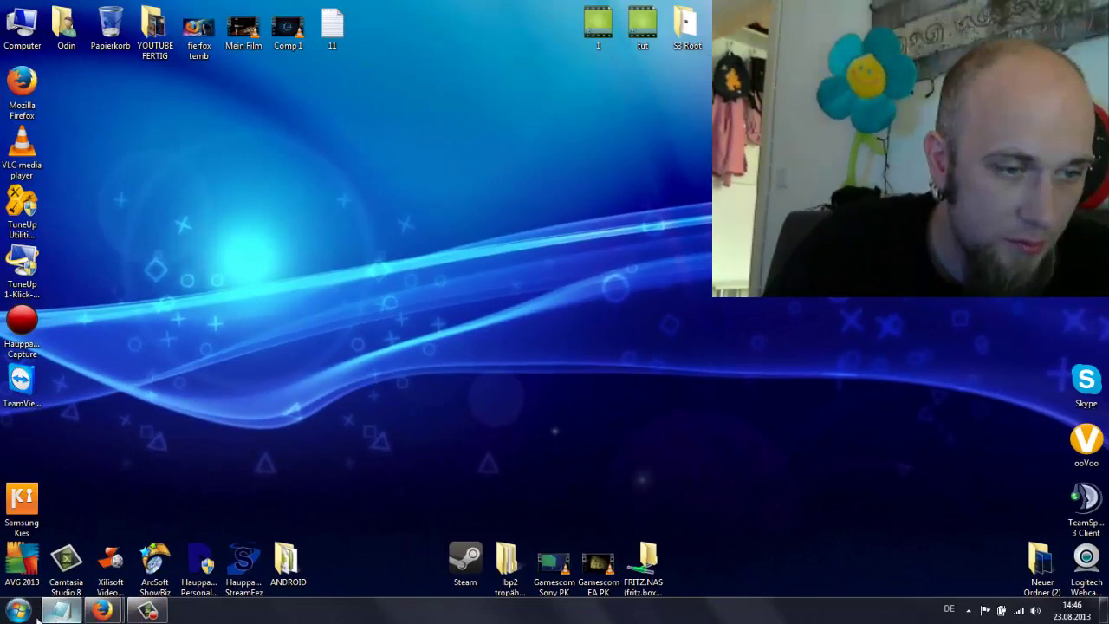
Open \\fritz.box from the Start search box and log in with the network password.
left_click(19, 612)
right_click(66, 574)
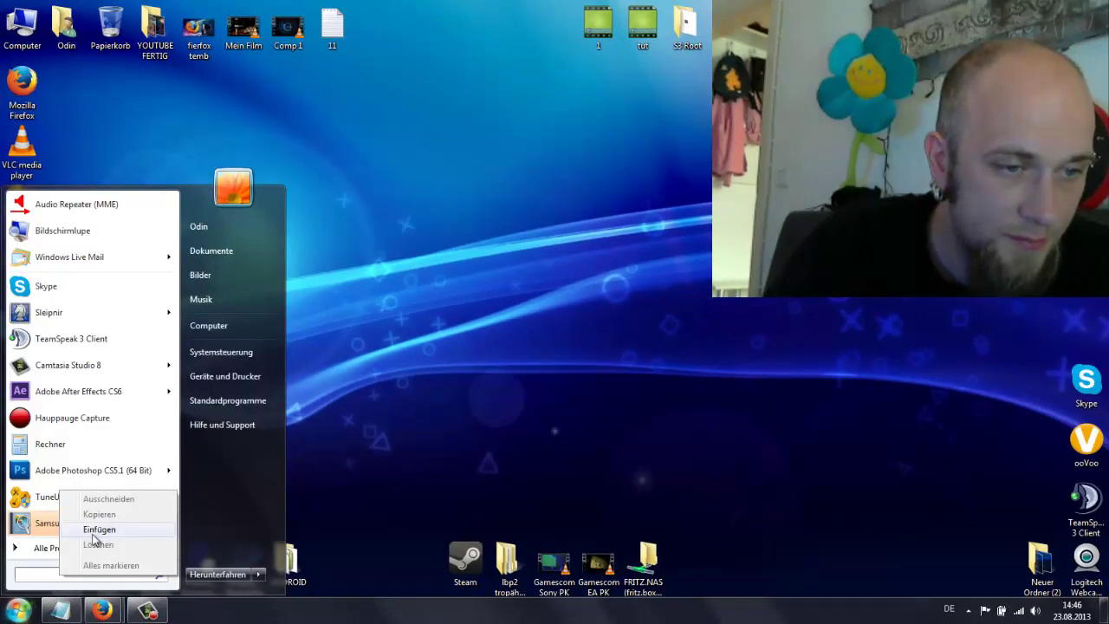
left_click(99, 529)
key("Return")
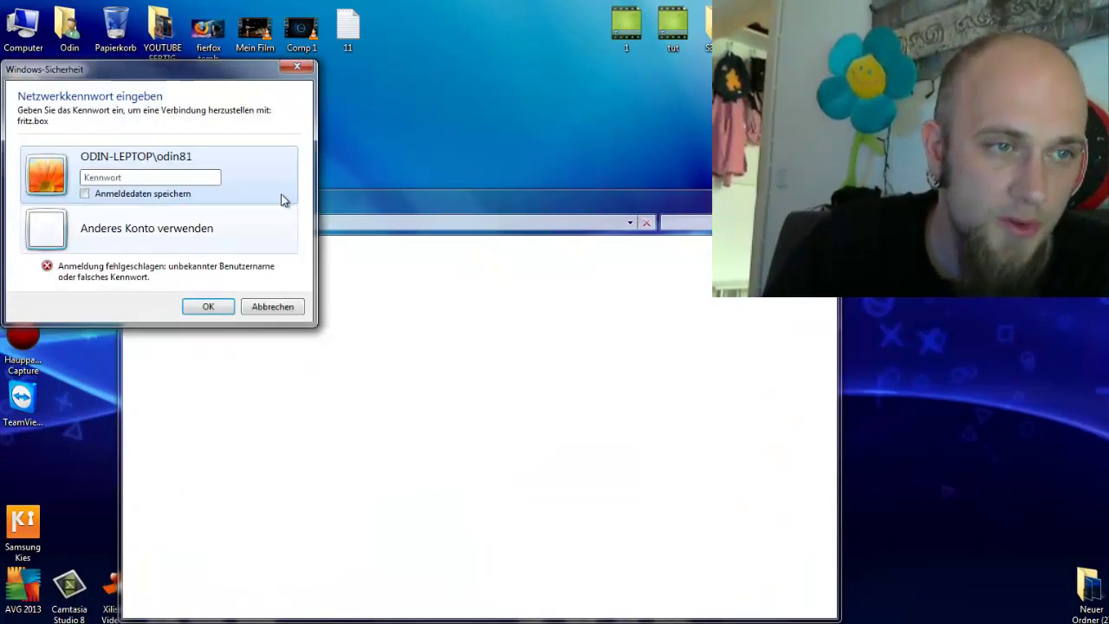
left_click(180, 177)
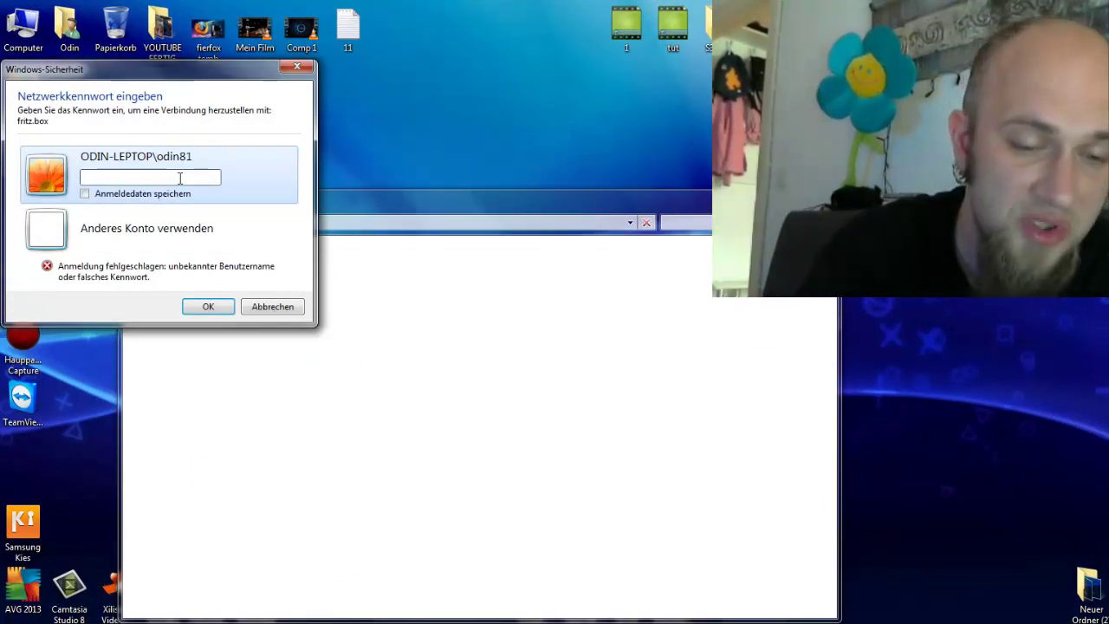
type("•••")
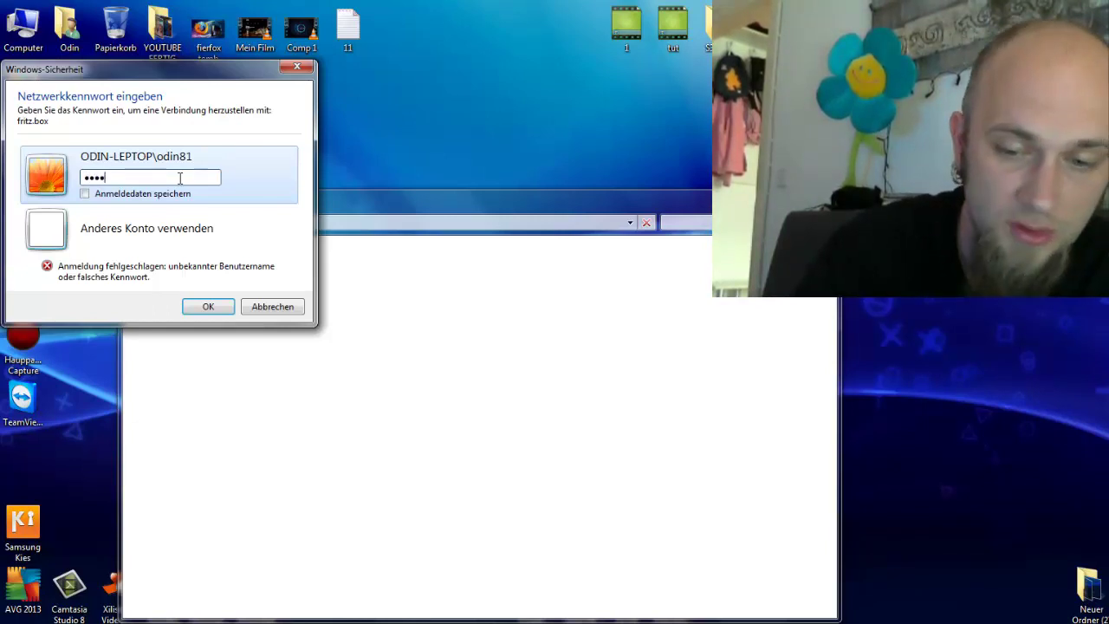
type("•••••")
key("Return")
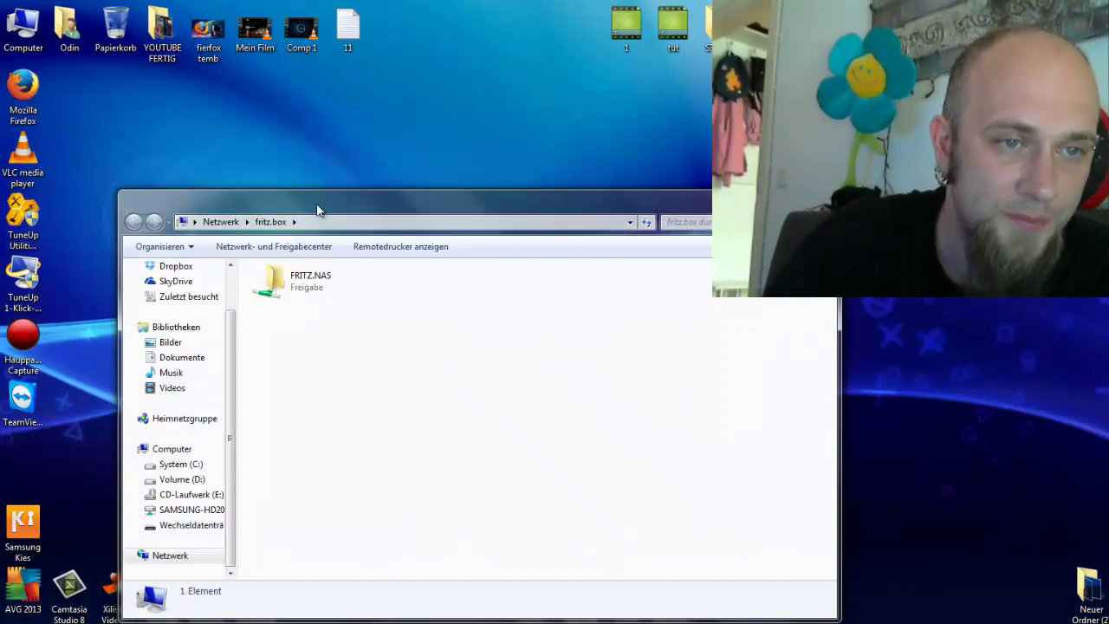
Clear the screen and reopen \\fritz.box through the Start search box.
left_click_drag(317, 206, 213, 27)
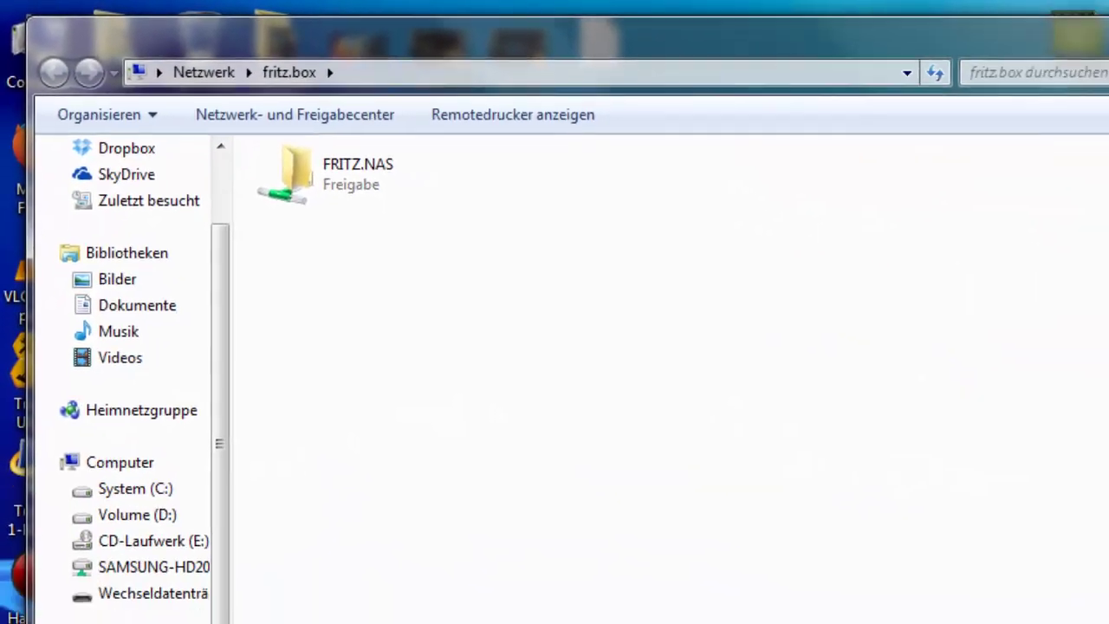
key("super+d")
left_click(14, 610)
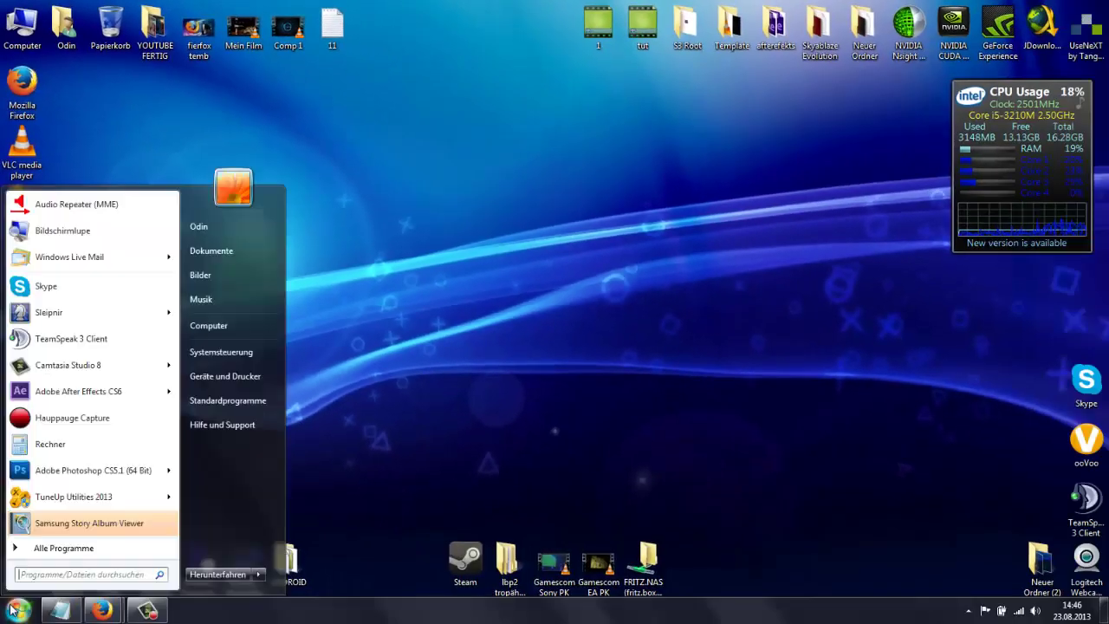
right_click(59, 578)
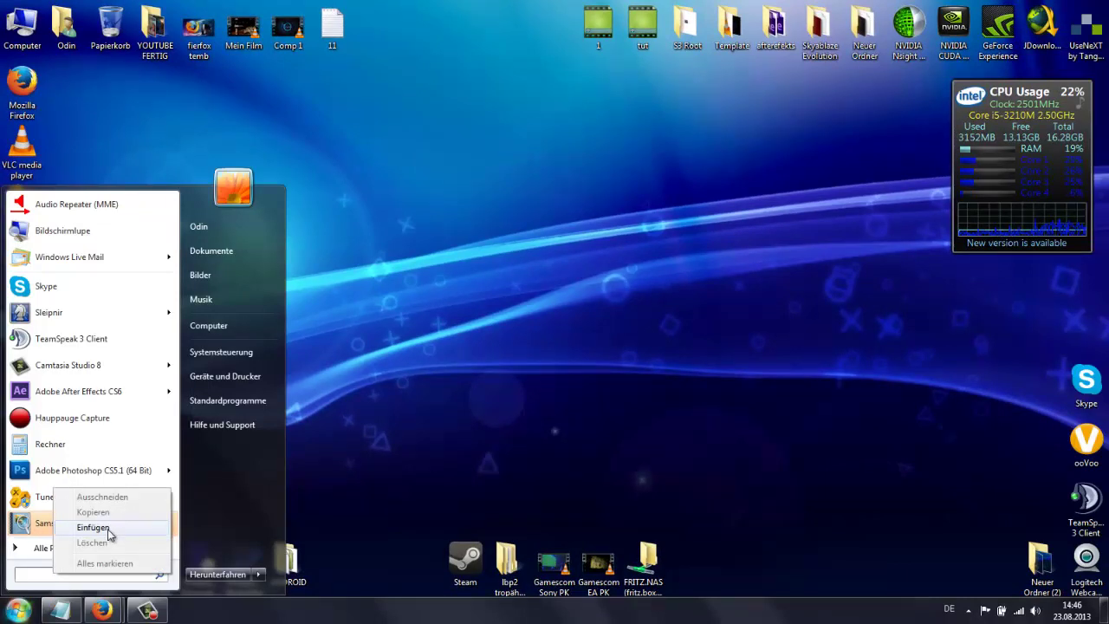
left_click(93, 528)
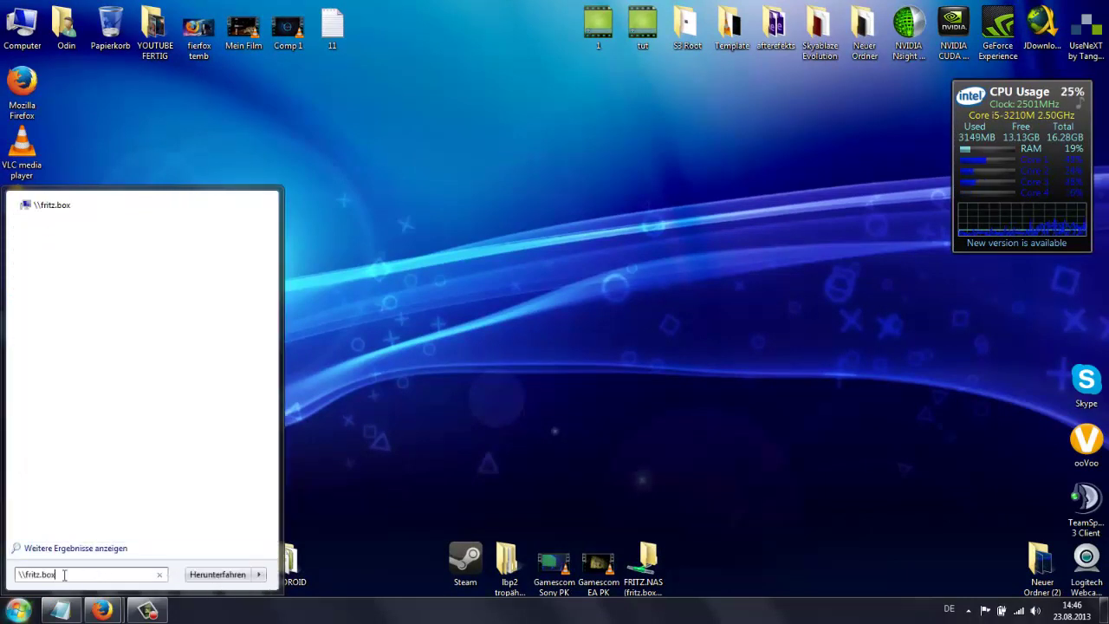
key("Return")
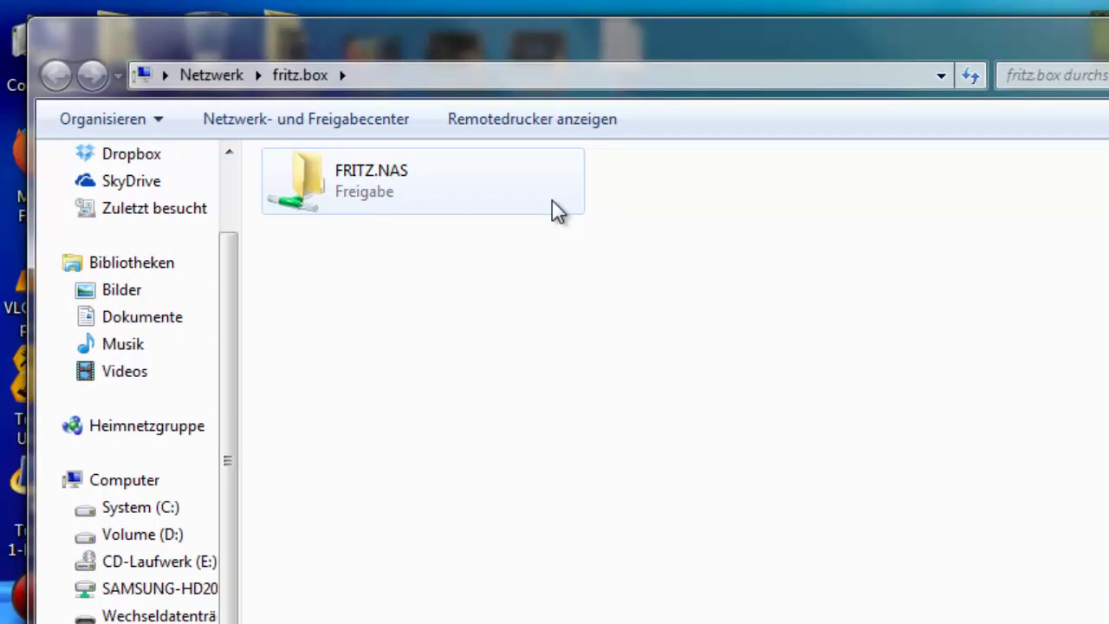
Place the FRITZ.NAS desktop shortcut beside ANDROID and open the share from it.
right_click(360, 197)
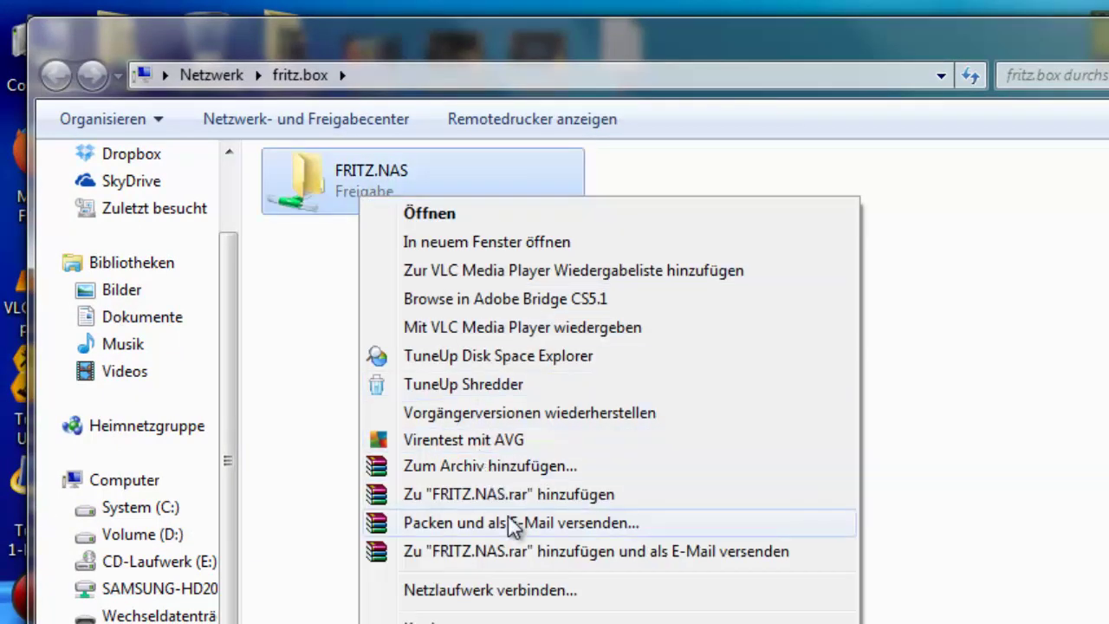
key("Escape")
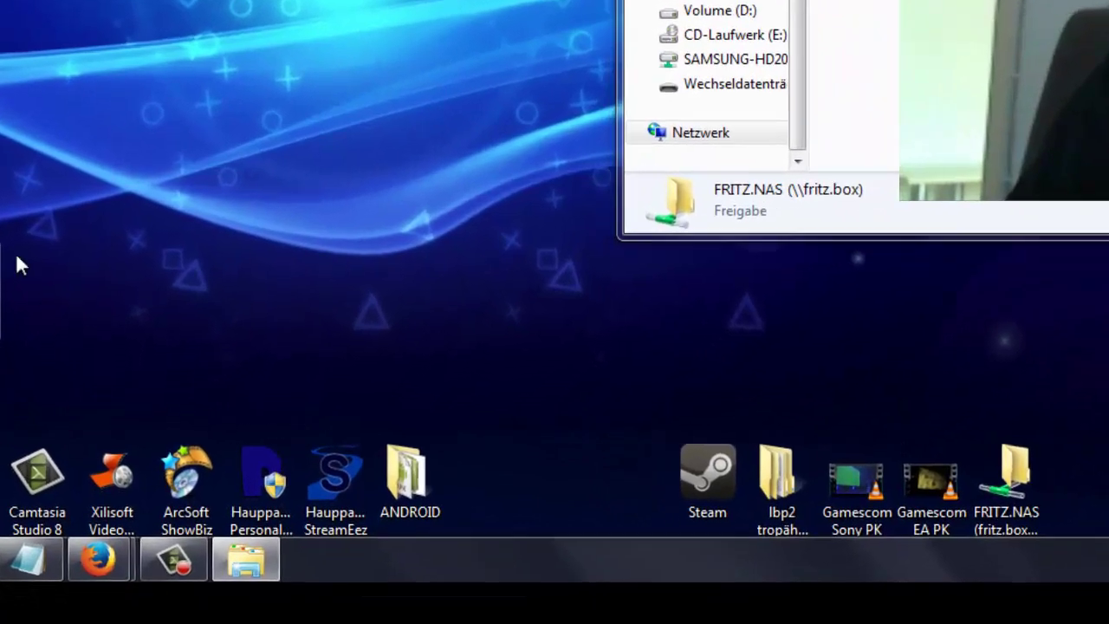
left_click_drag(22, 440, 338, 511)
left_click_drag(494, 395, 501, 463)
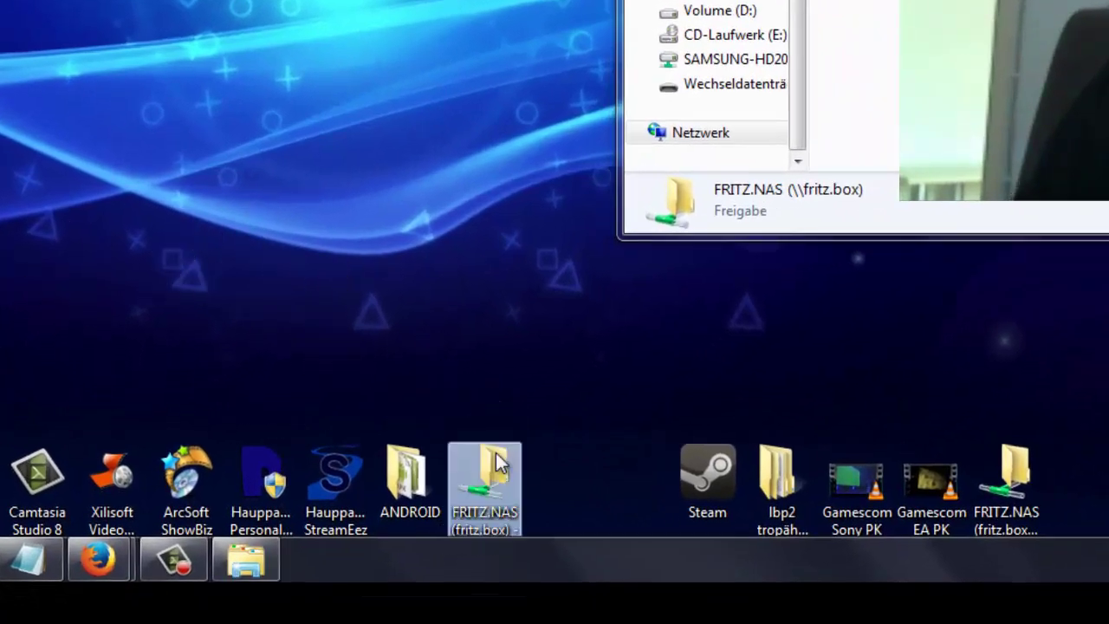
double_click(511, 466)
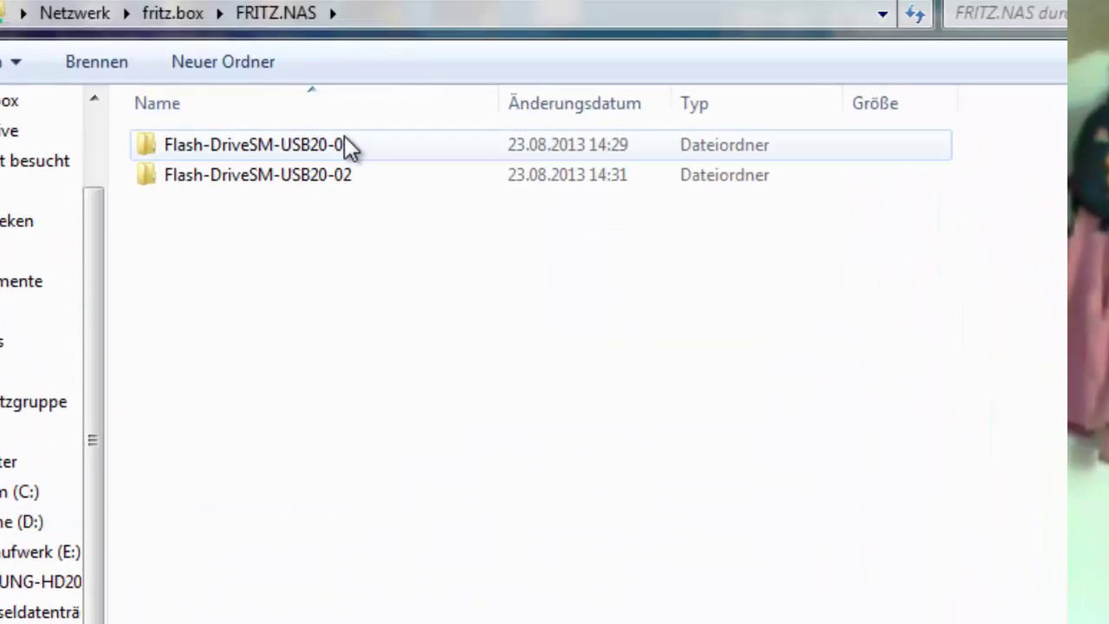
Browse Flash-DriveSM-USB20-02 and Flash-DriveSM-USB20-01, view a JPEG photo, then return to FRITZ.NAS.
double_click(341, 173)
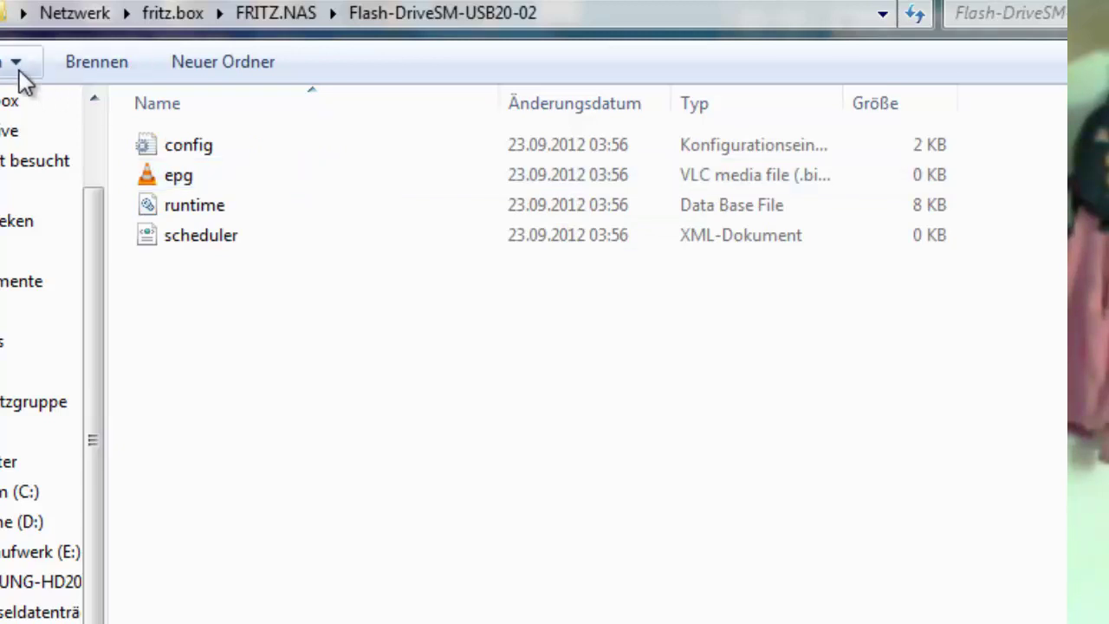
left_click(2, 13)
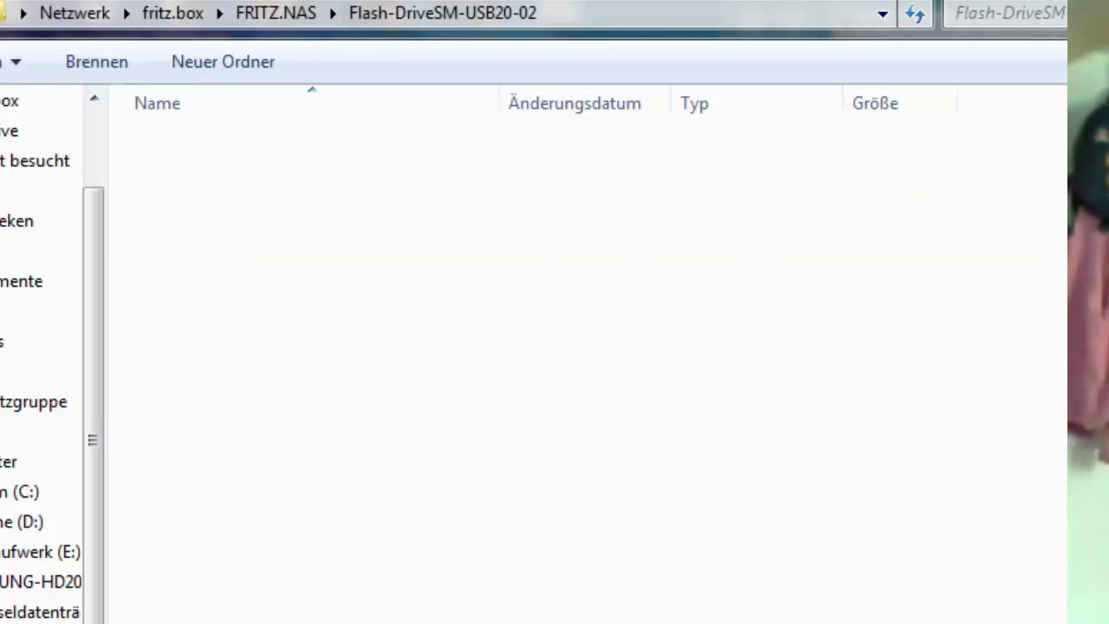
double_click(315, 147)
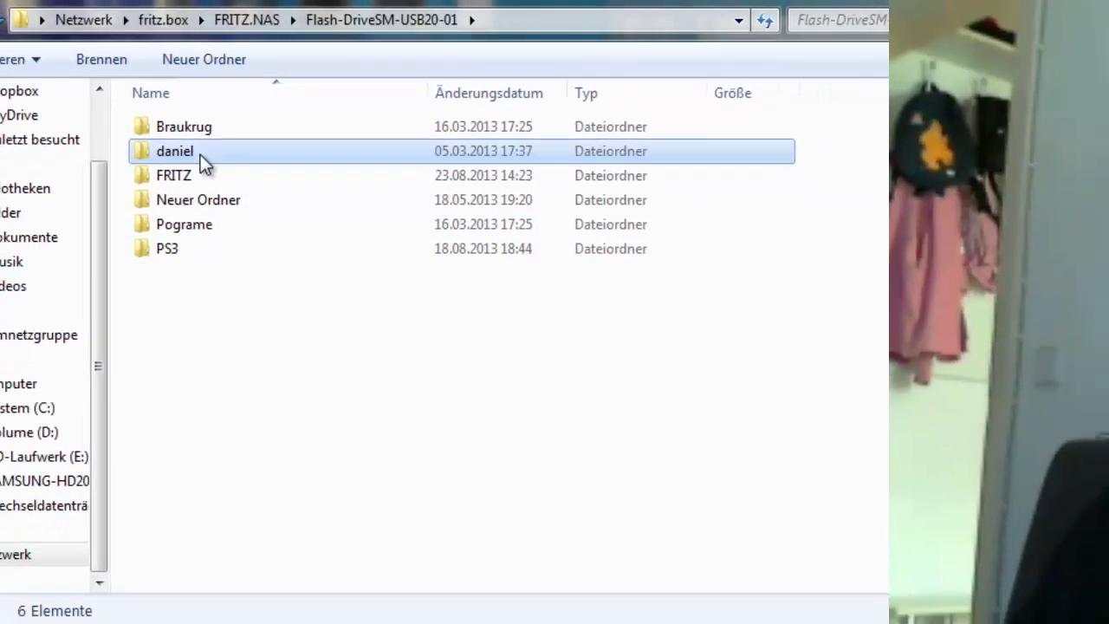
double_click(212, 176)
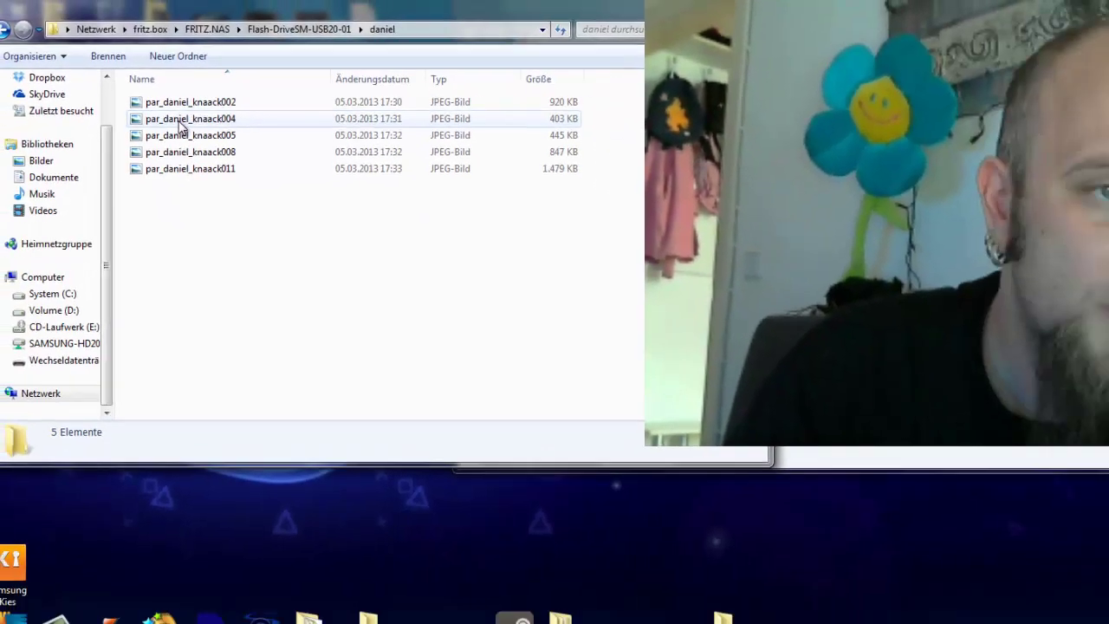
double_click(183, 120)
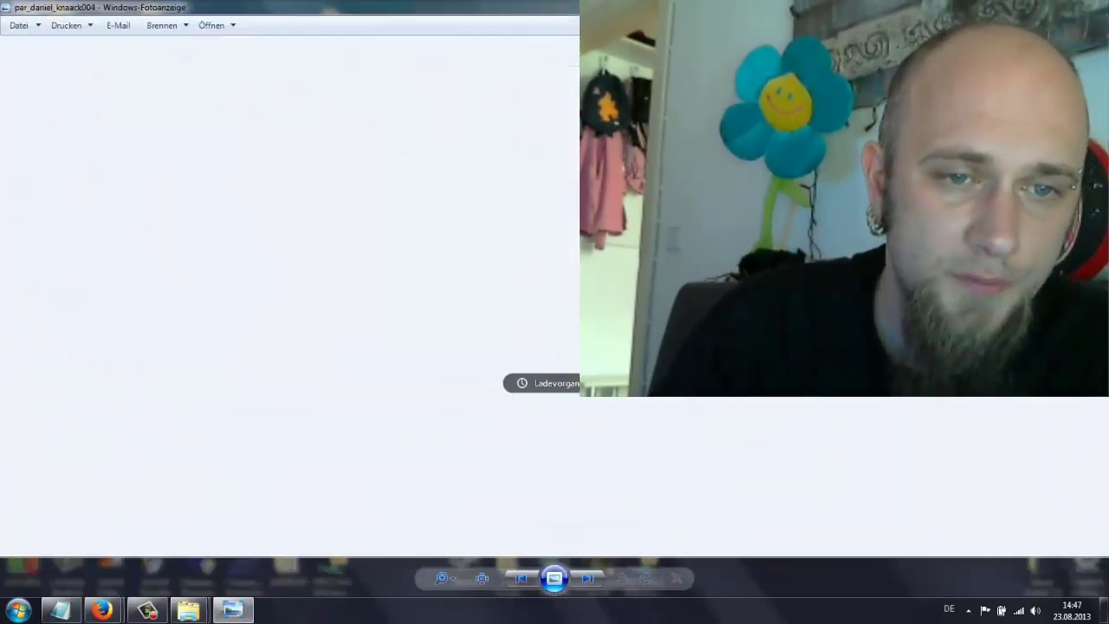
key("alt+F4")
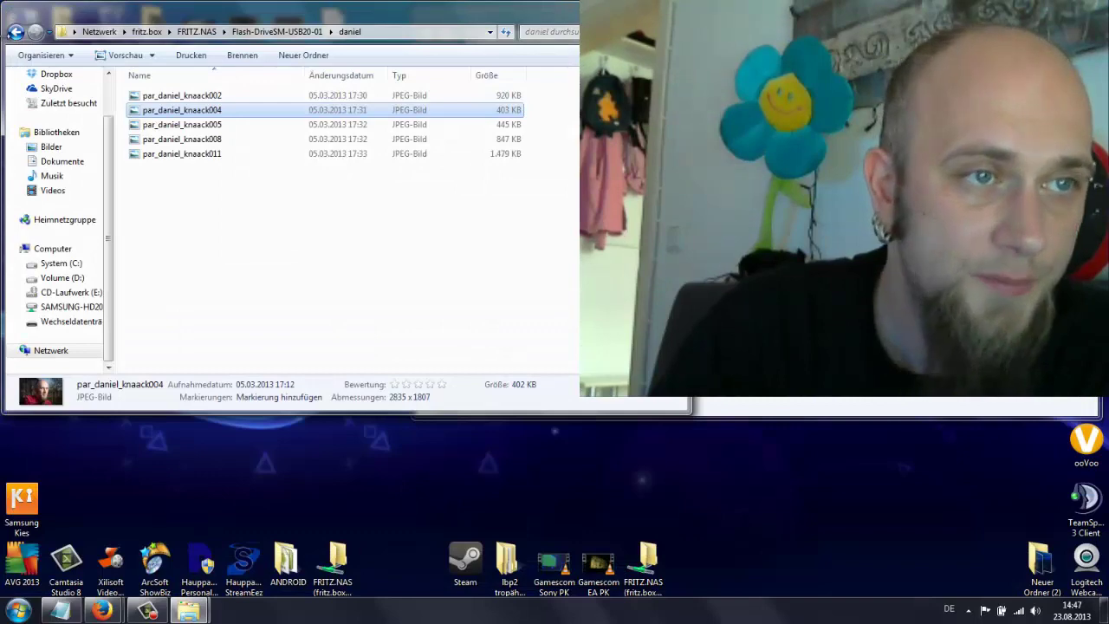
left_click(16, 32)
left_click(16, 32)
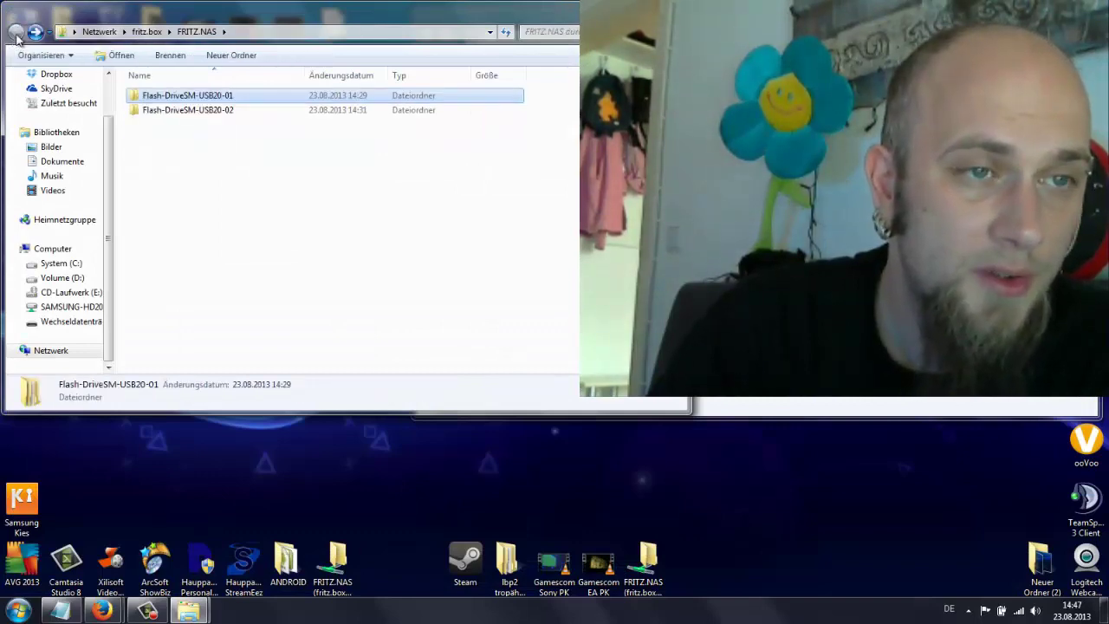
left_click_drag(65, 29, 102, 73)
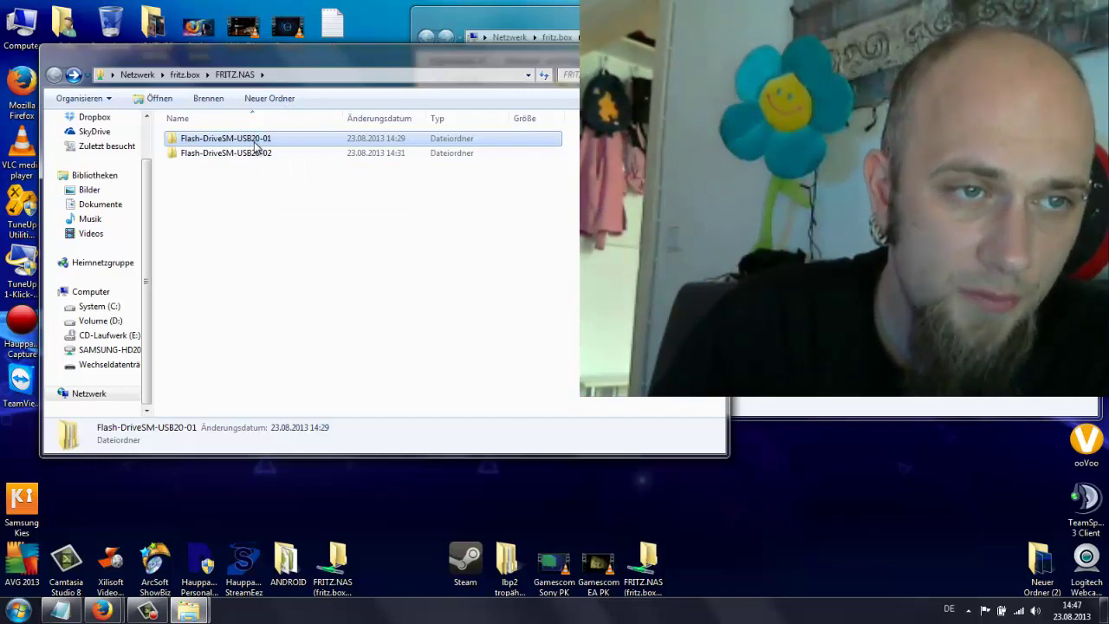
Inspect the share's network path, then close and reopen the FRITZ.NAS window.
left_click(309, 75)
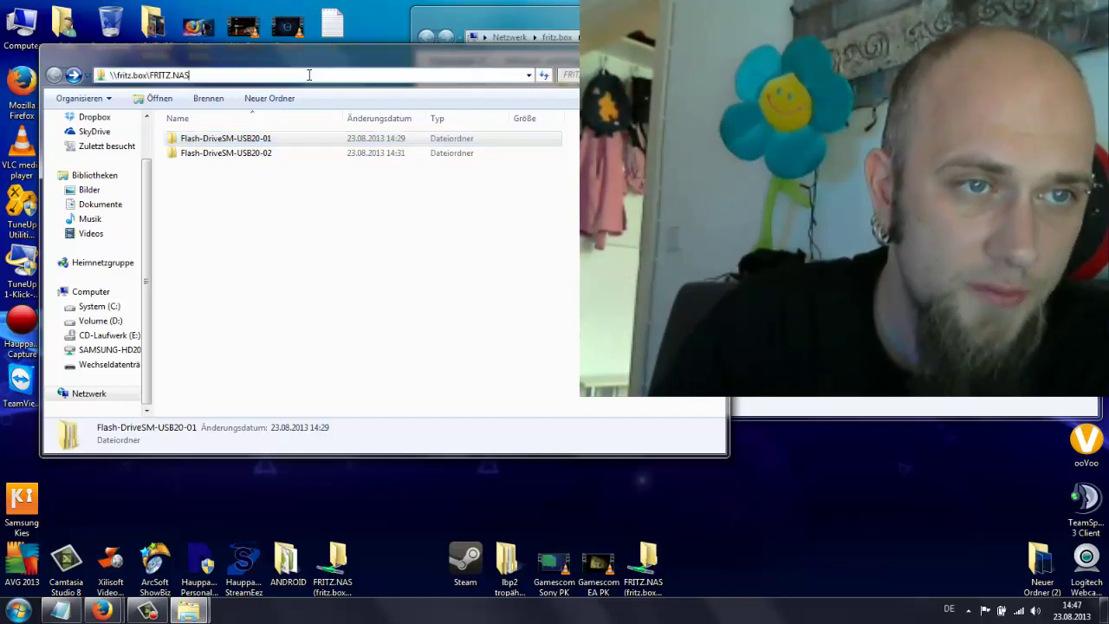
key("ctrl+a")
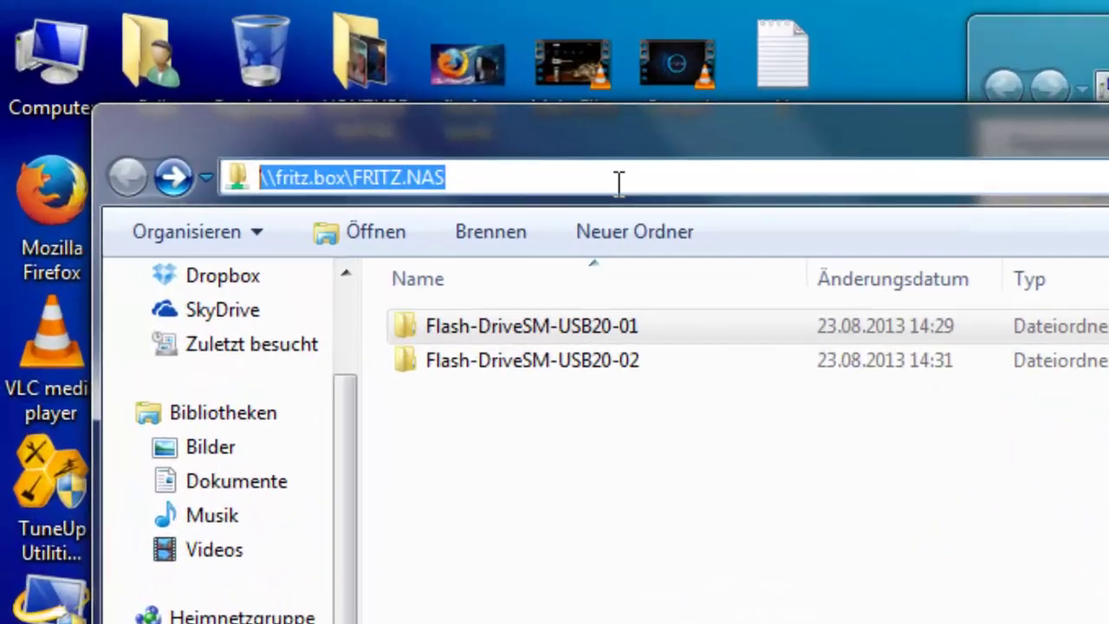
key("Return")
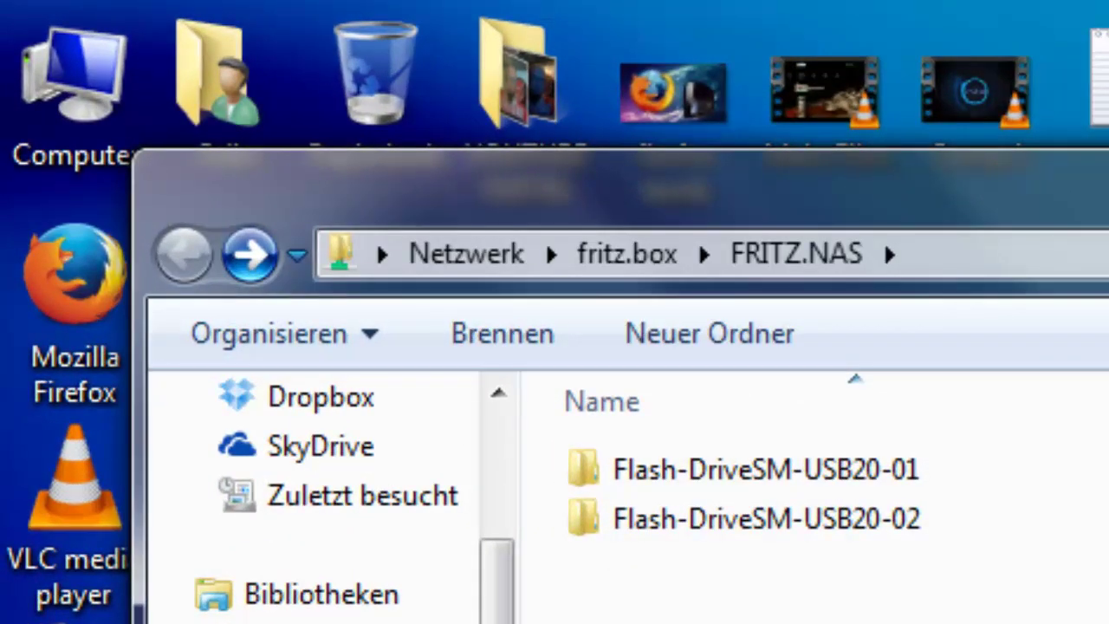
key("alt+F4")
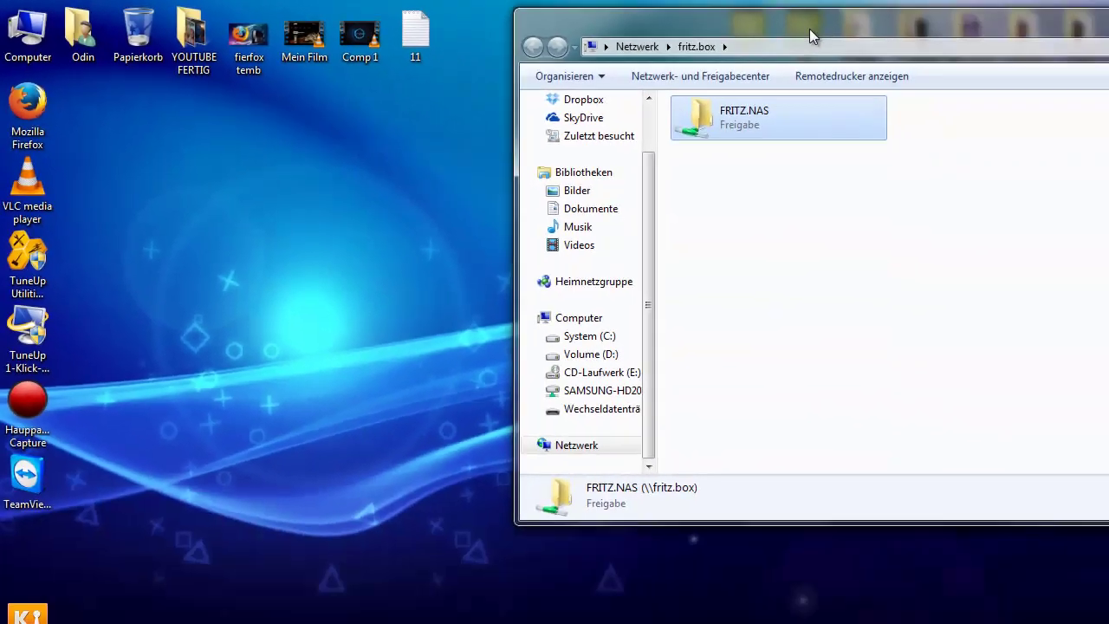
left_click_drag(809, 29, 304, 22)
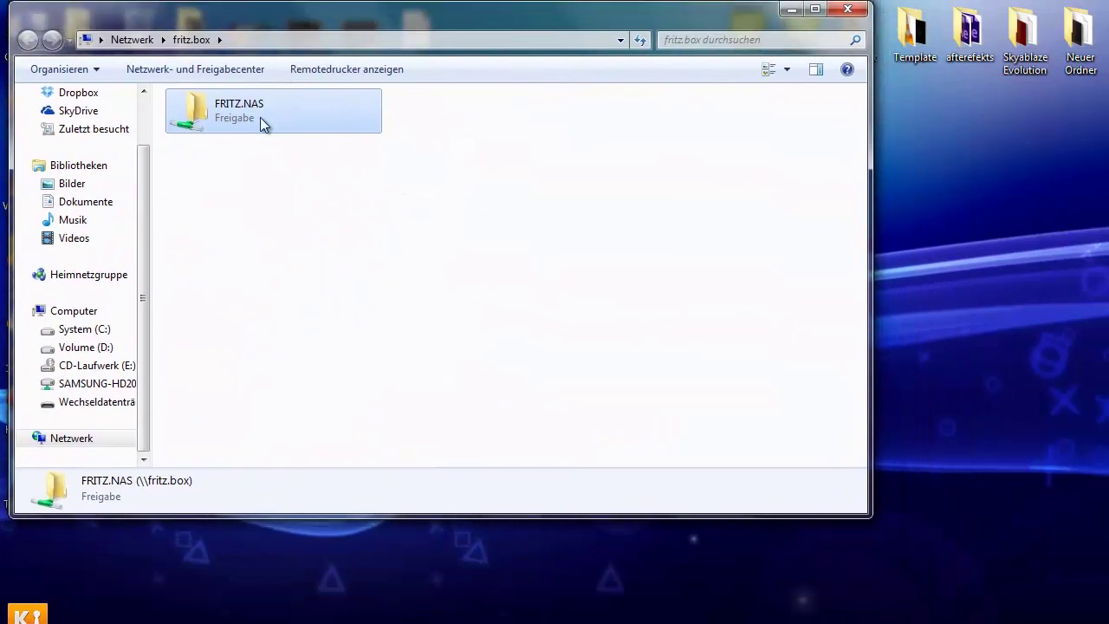
double_click(258, 117)
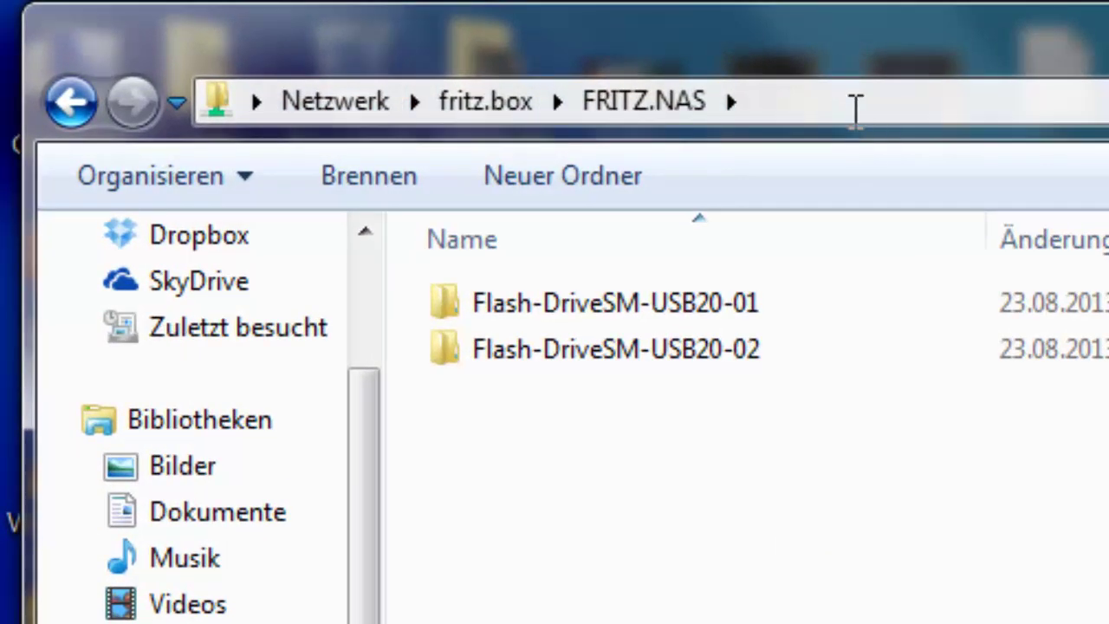
Check the full network paths of FRITZ.NAS and its Flash-DriveSM-USB20-01 folder.
left_click(855, 108)
left_click(794, 561)
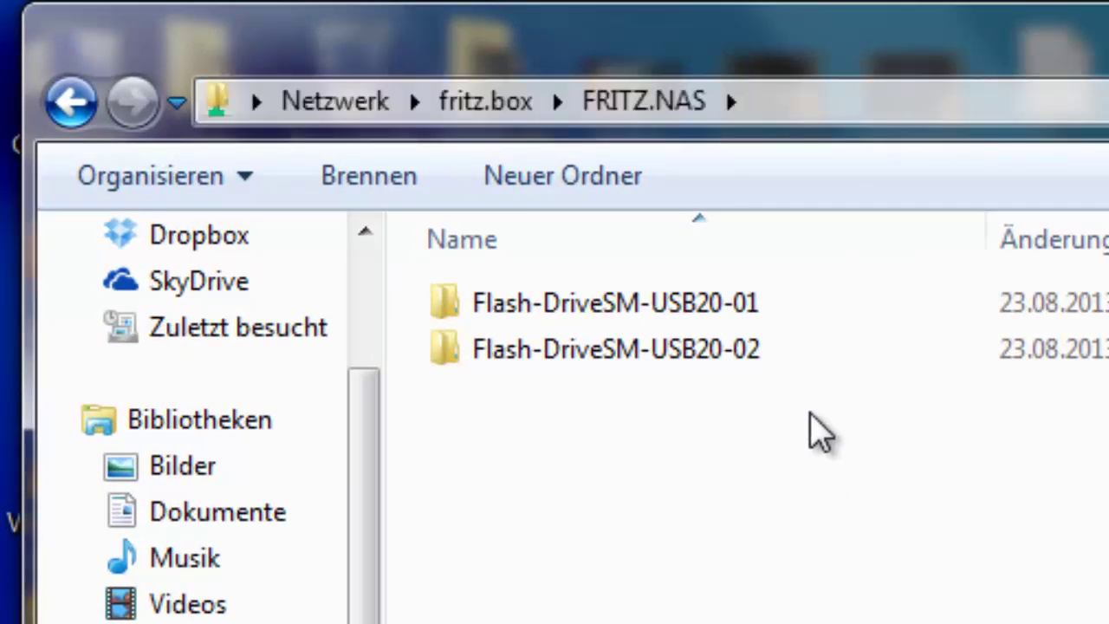
double_click(773, 305)
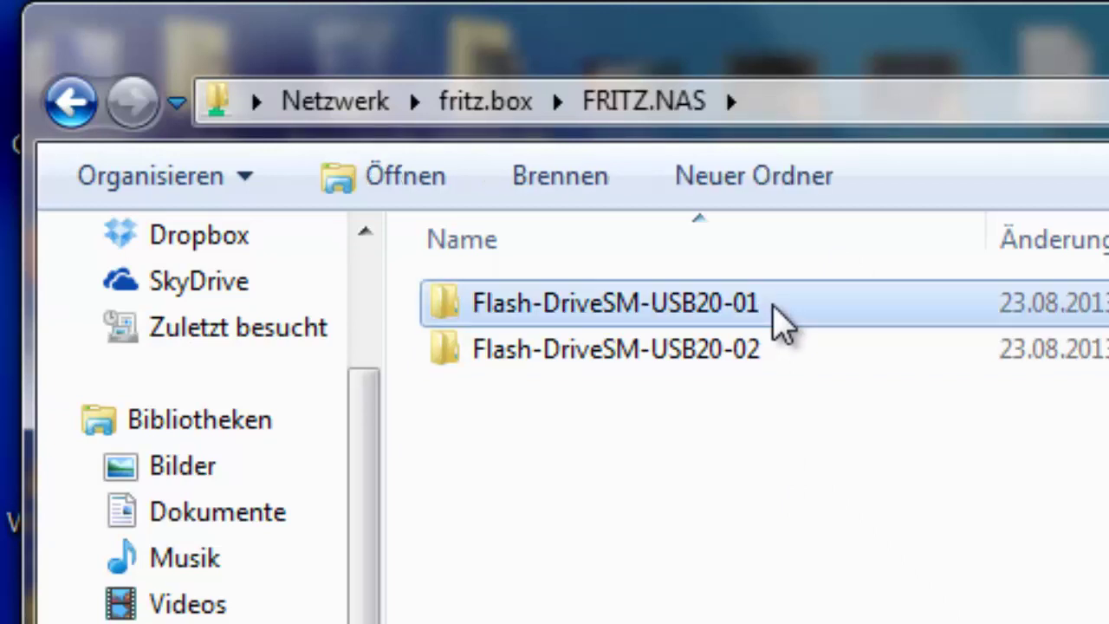
key("alt+d")
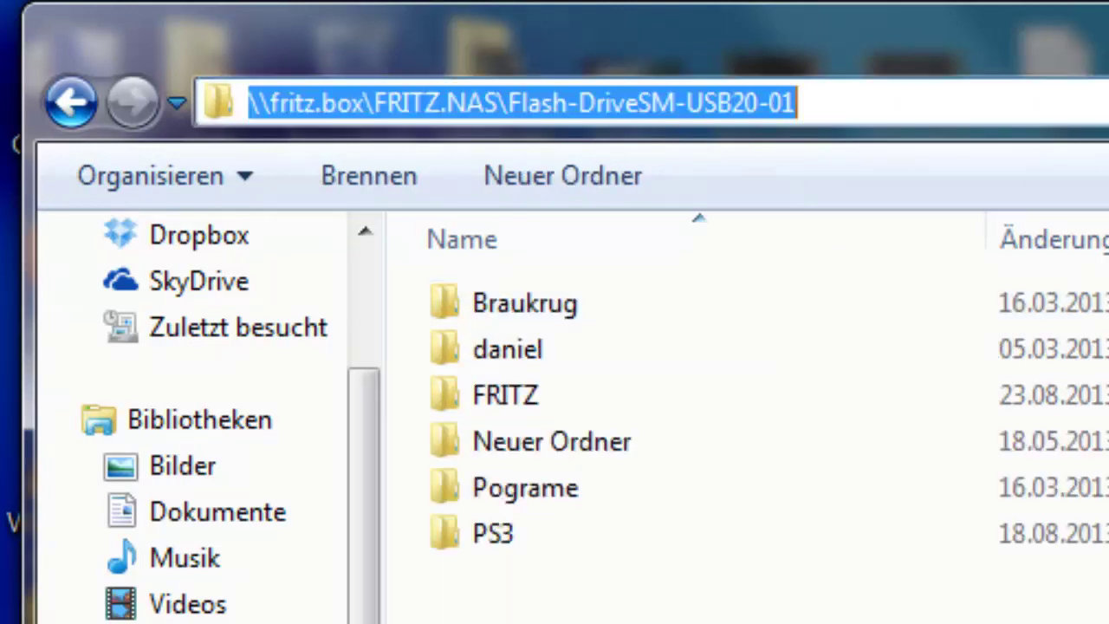
left_click(69, 102)
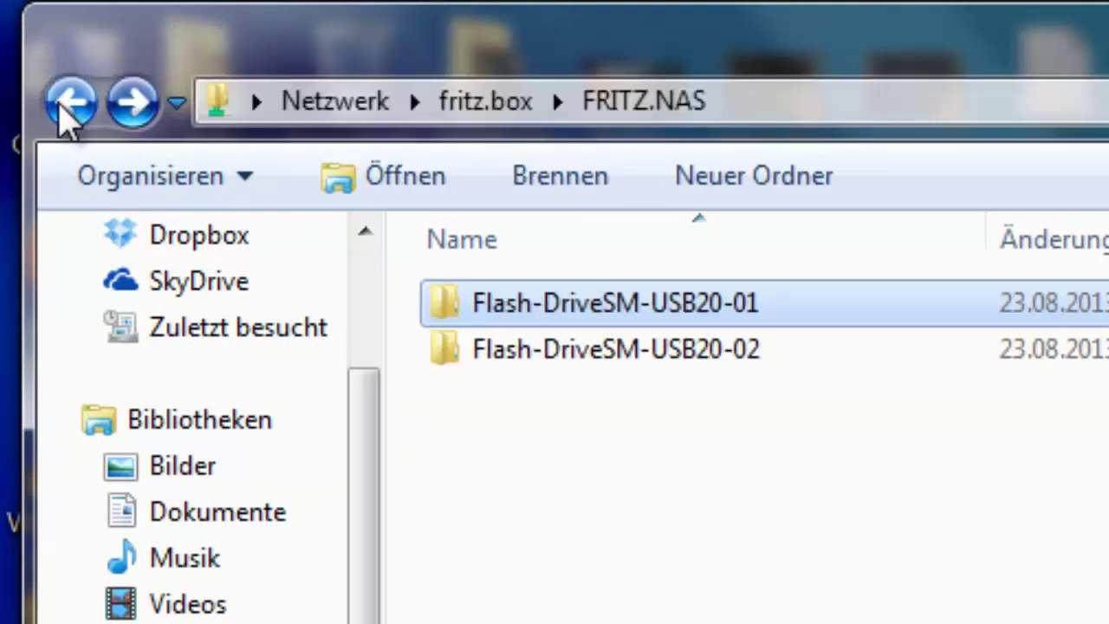
left_click(820, 104)
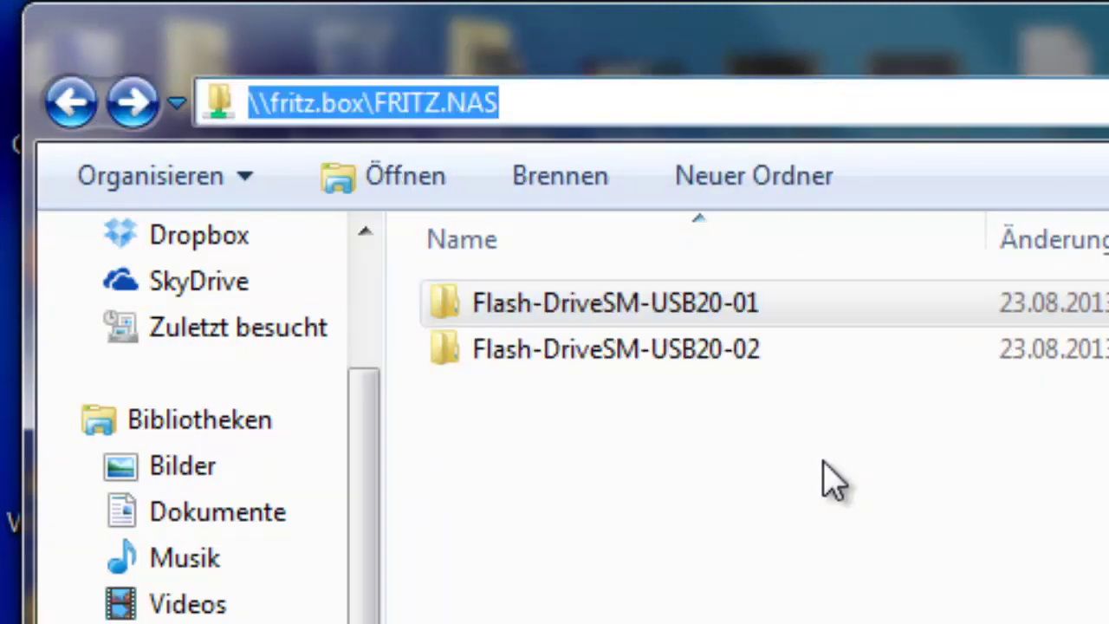
left_click(829, 477)
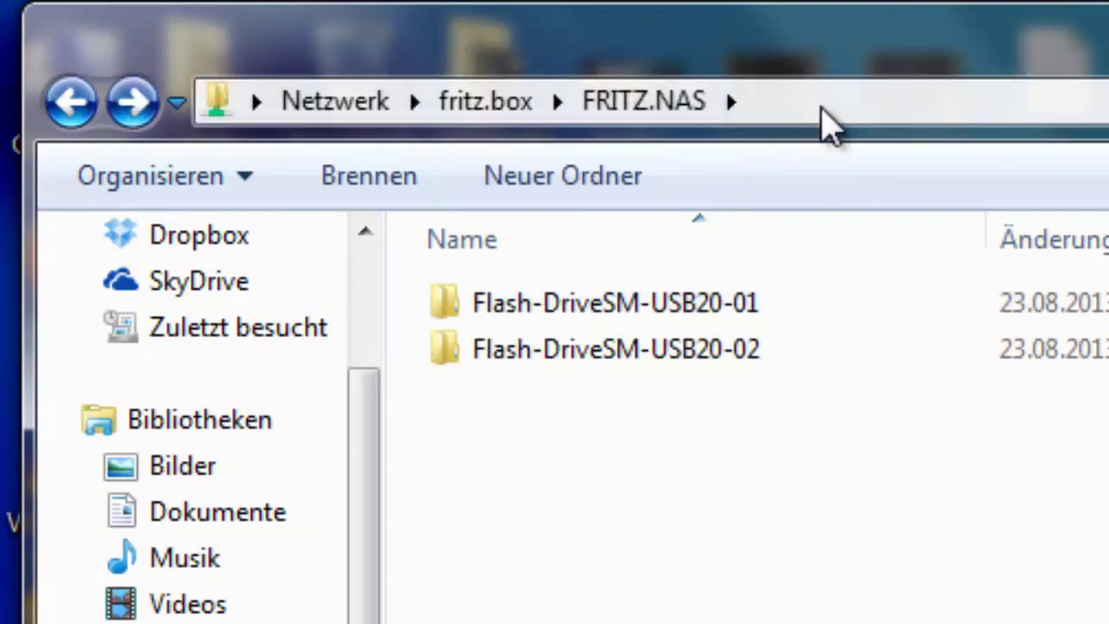
Copy the path \\fritz.box\FRITZ.NAS from the address bar and show the desktop.
left_click(822, 108)
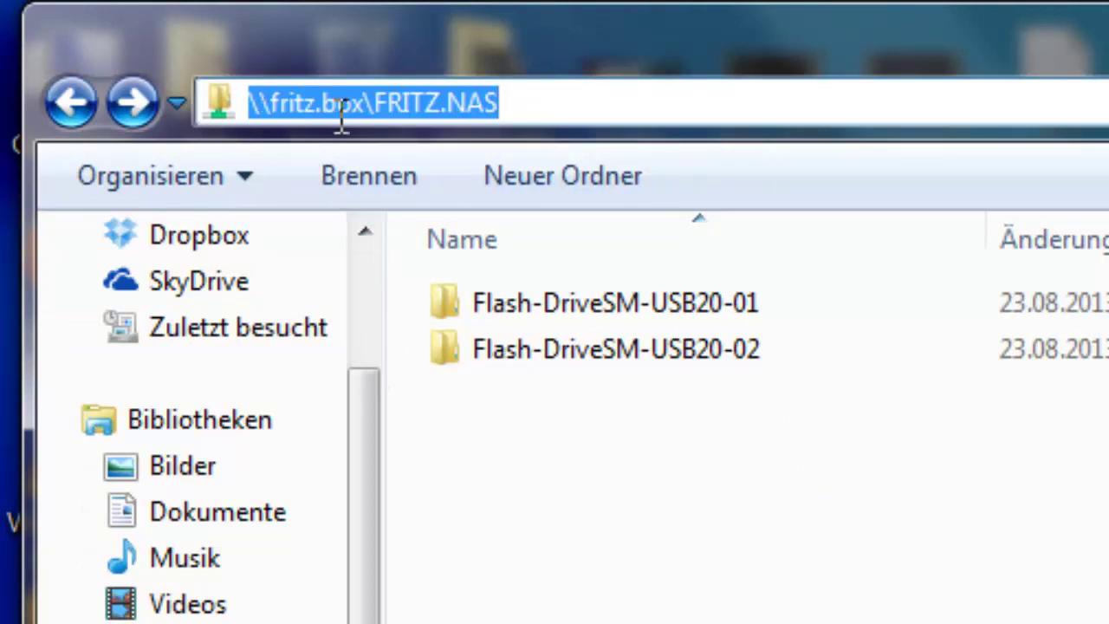
right_click(400, 104)
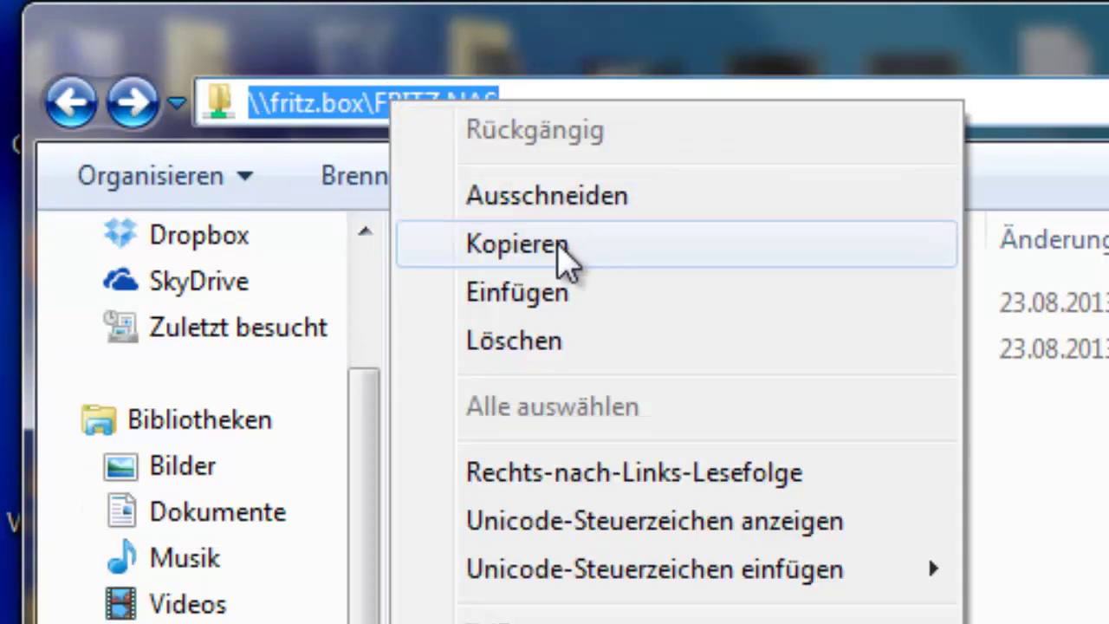
left_click(569, 260)
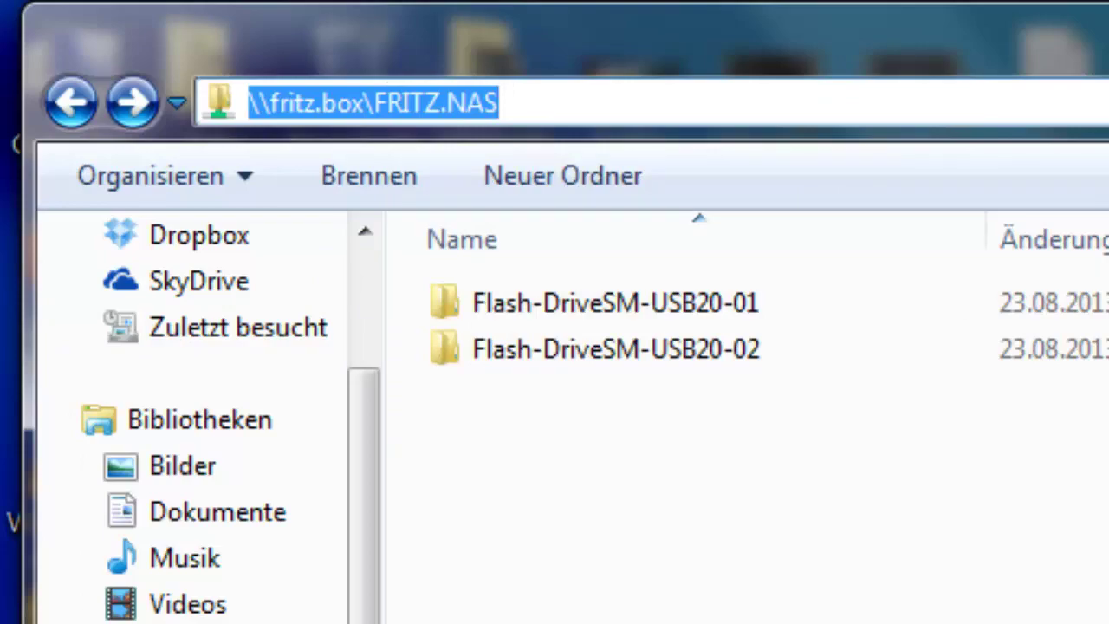
key("super+d")
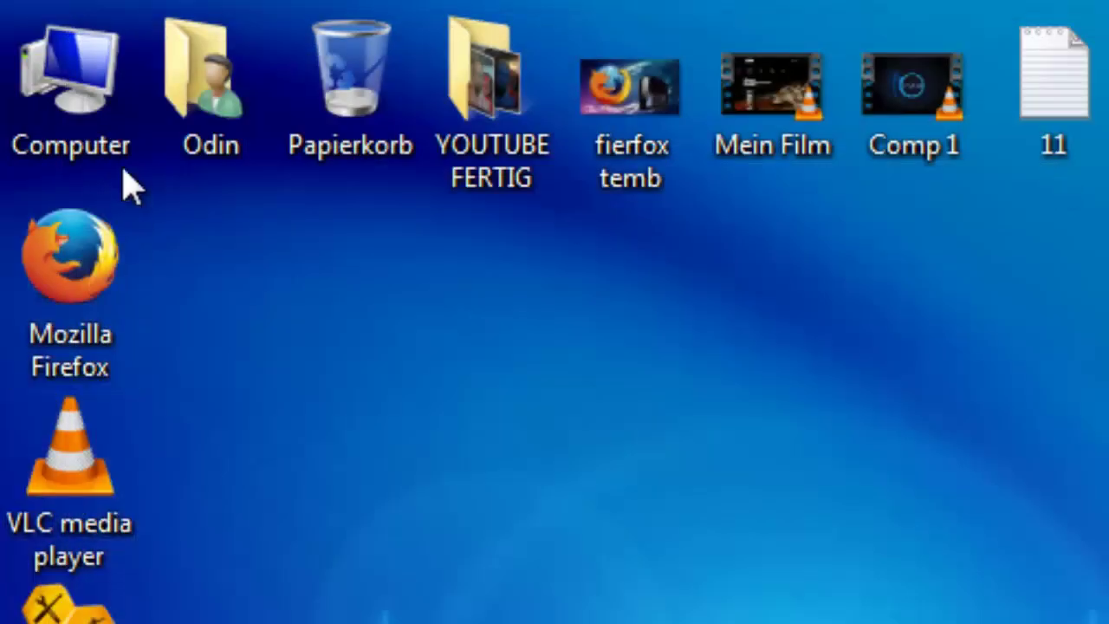
Open Computer from the desktop, showing the drives and network location SAMSUNG-HD204UI-01 as F:.
double_click(99, 99)
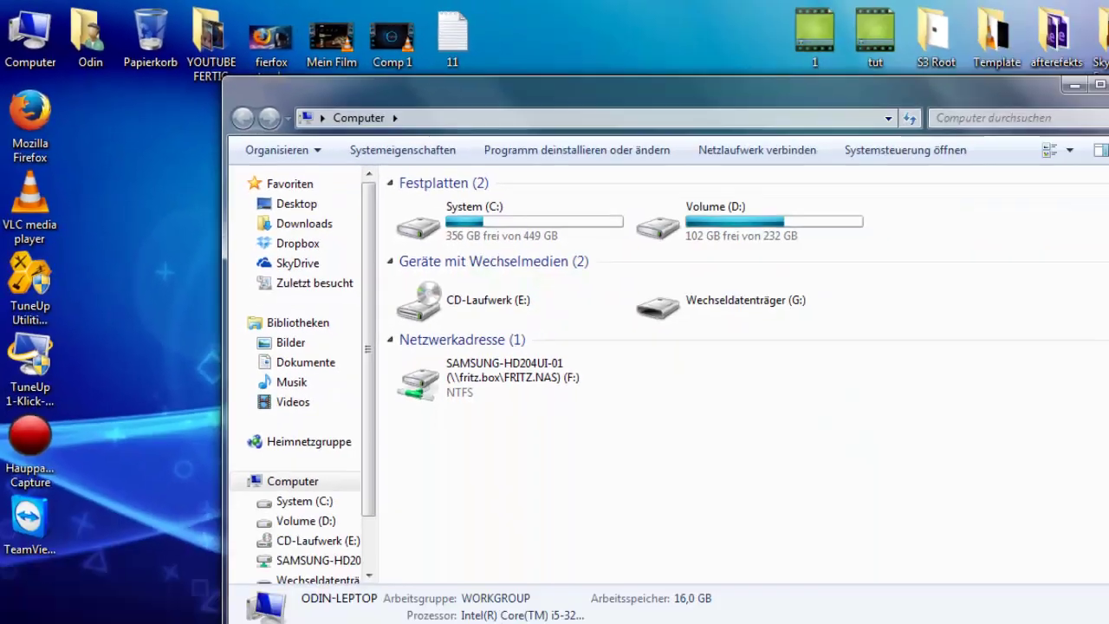
key("super")
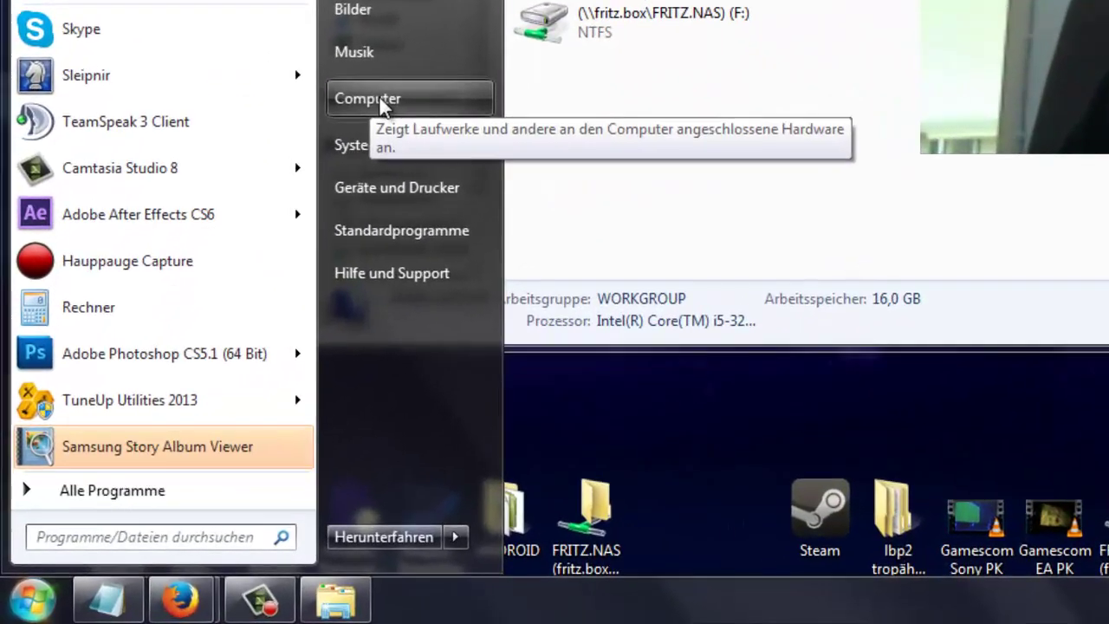
left_click(217, 327)
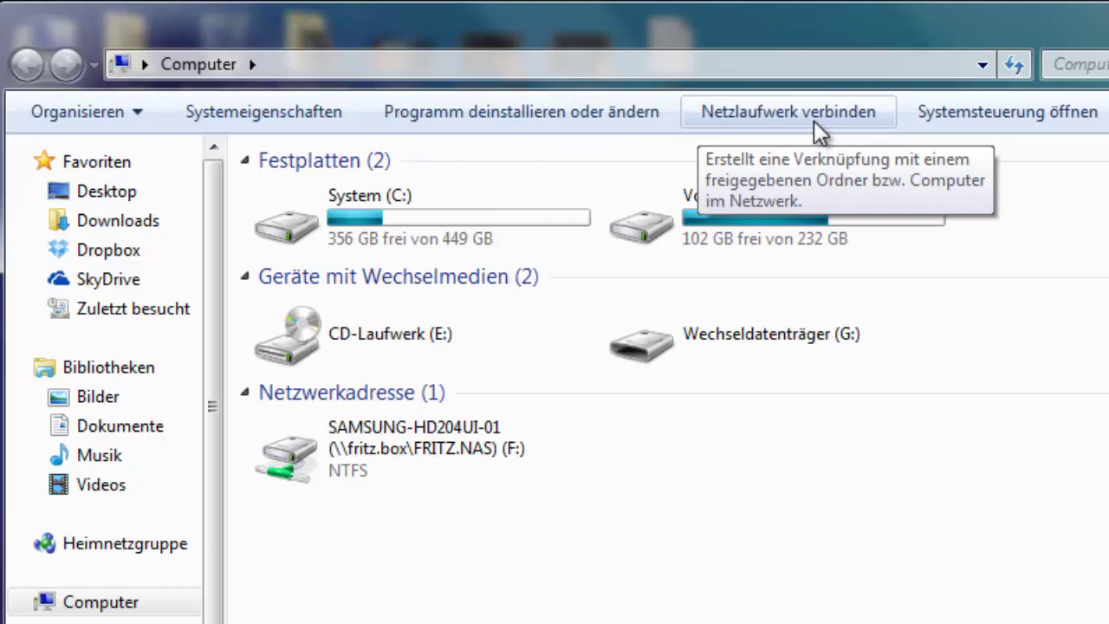
Use Netzlaufwerk verbinden to map drive Z: to the pasted path \\fritz.box\FRITZ.NAS.
left_click(816, 130)
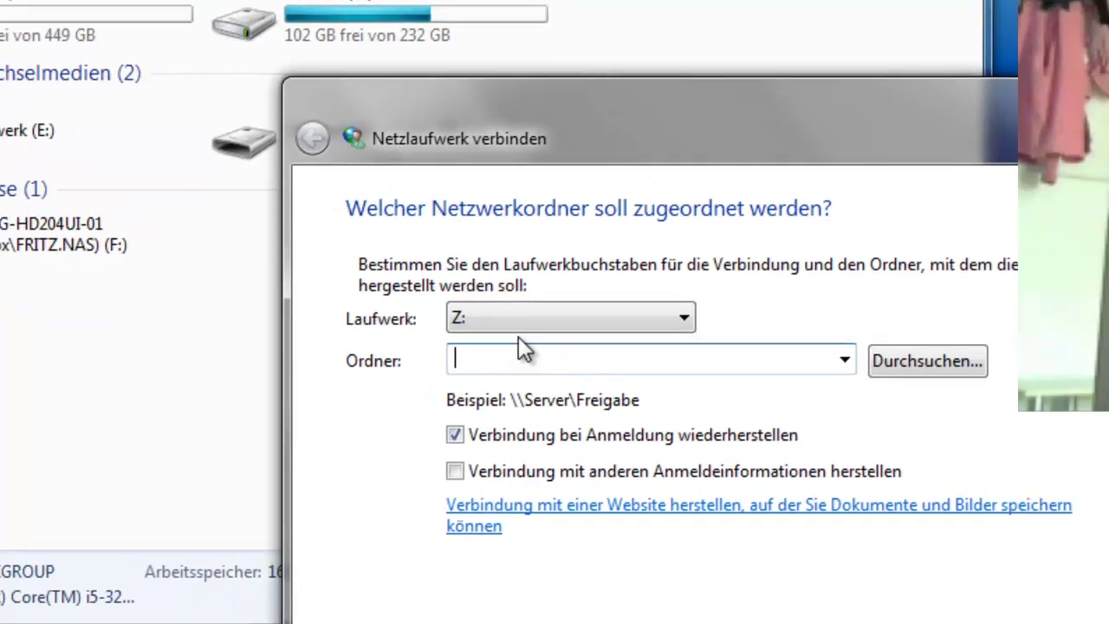
left_click(508, 316)
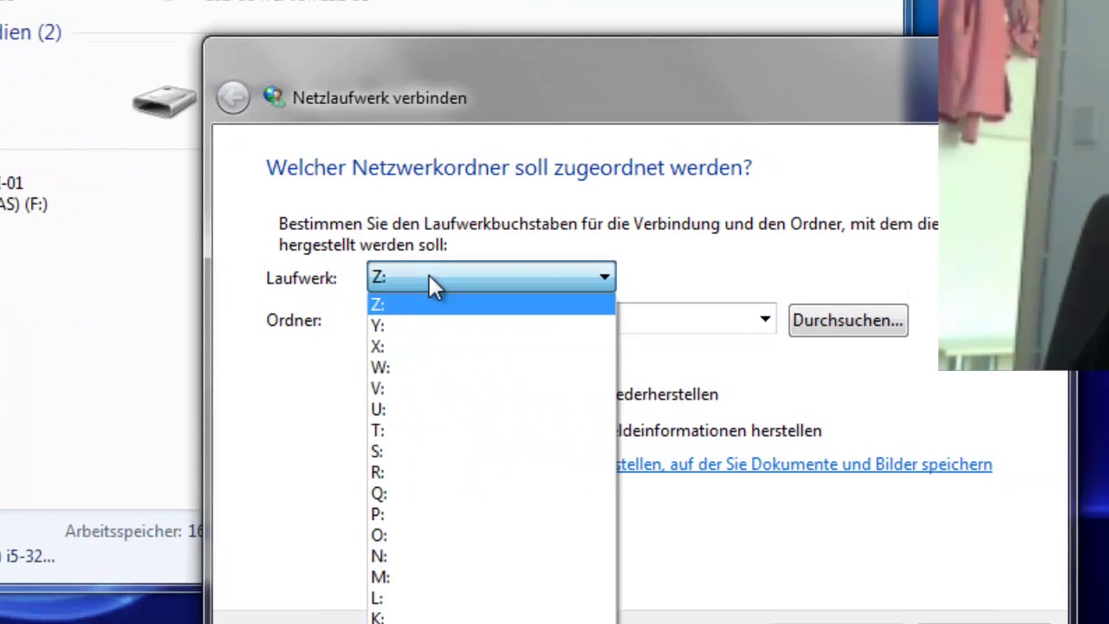
left_click(422, 298)
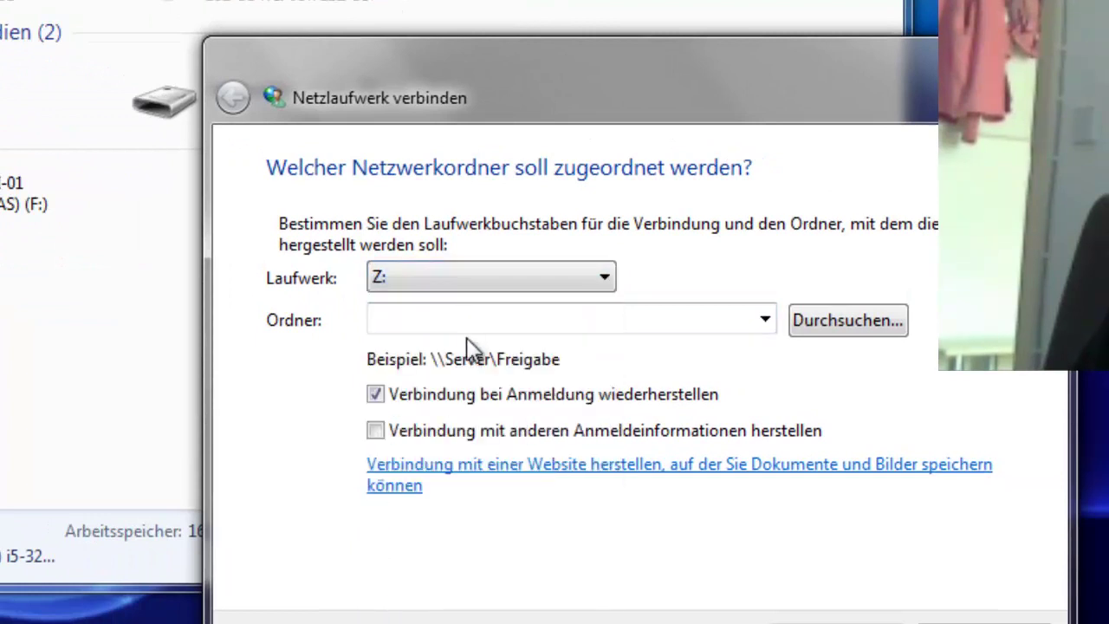
right_click(465, 321)
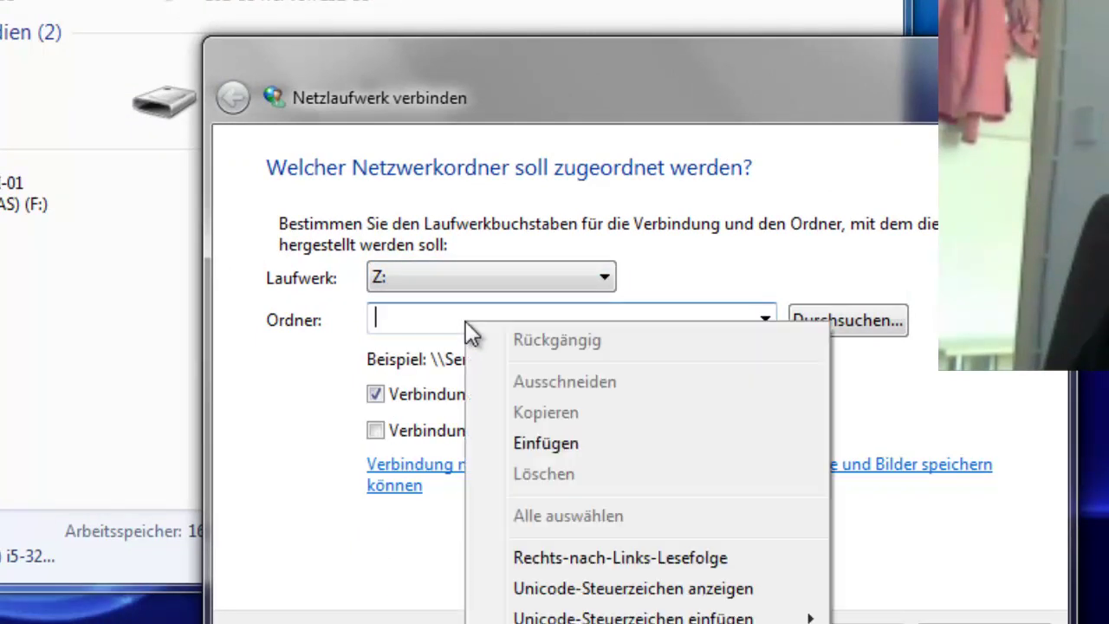
left_click(576, 448)
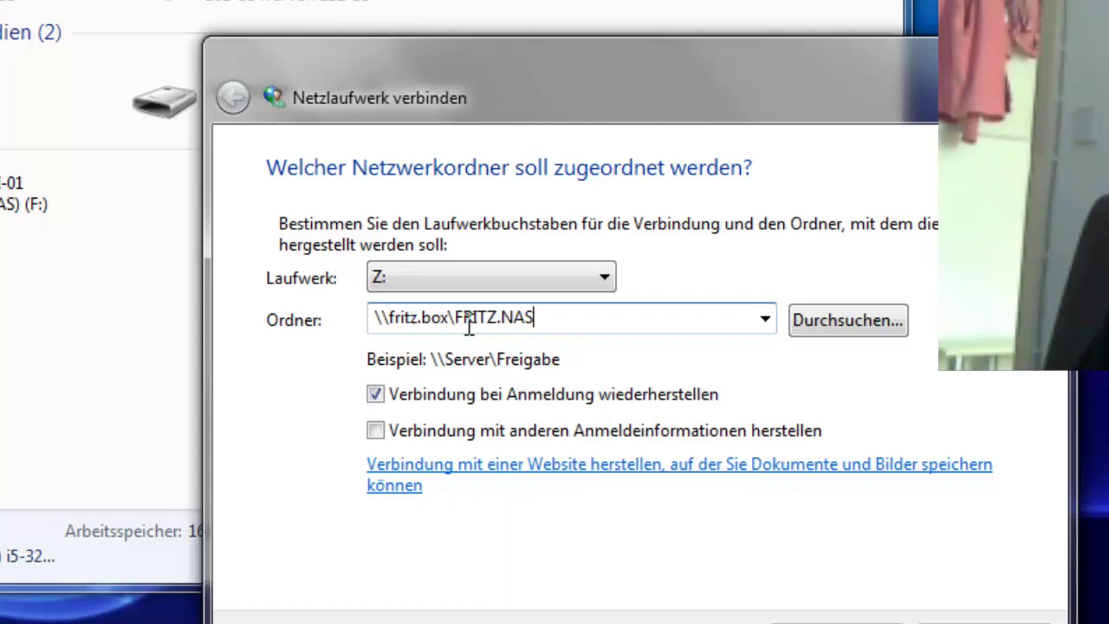
left_click_drag(560, 330, 372, 318)
left_click(444, 320)
key("Return")
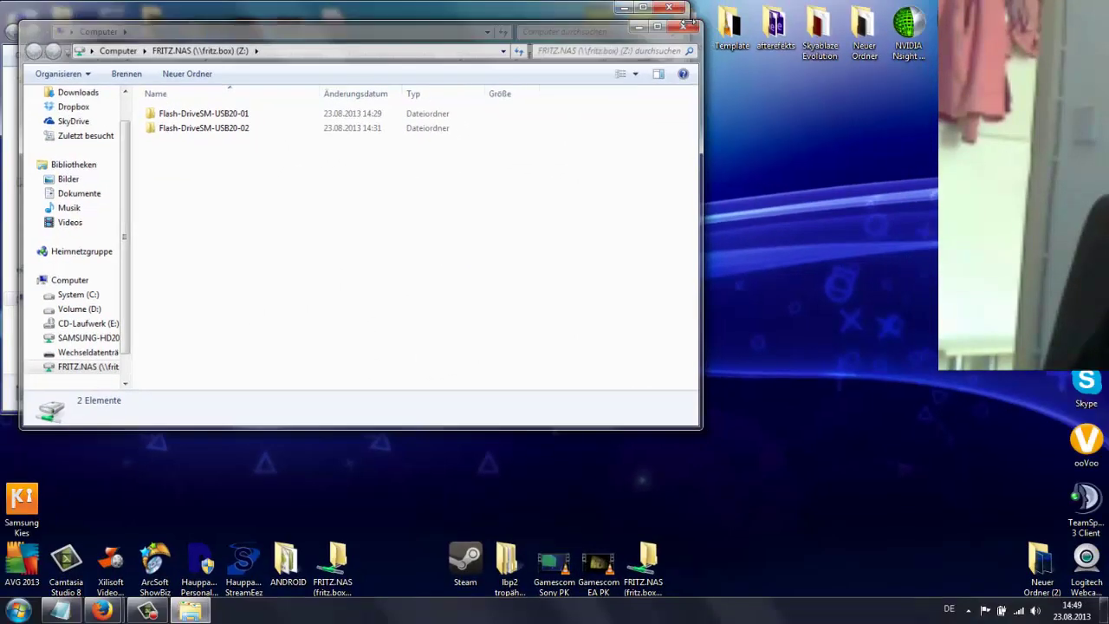
Browse from Computer into FRITZ.NAS (Z:) and its Flash-DriveSM-USB20-01 folder, then back to Z:.
key("BackSpace")
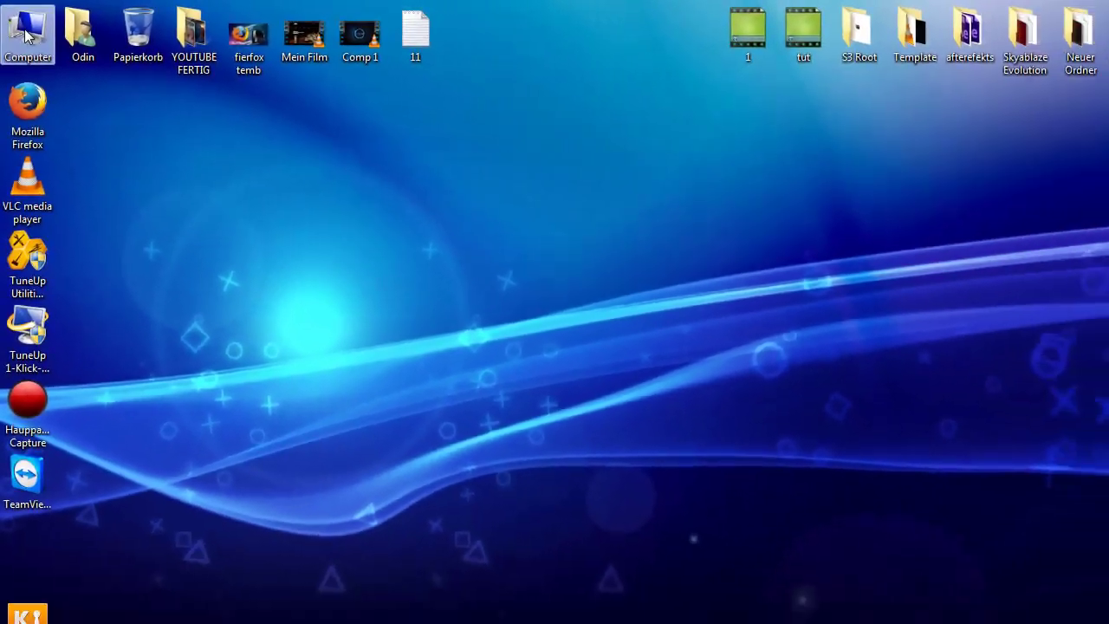
double_click(26, 34)
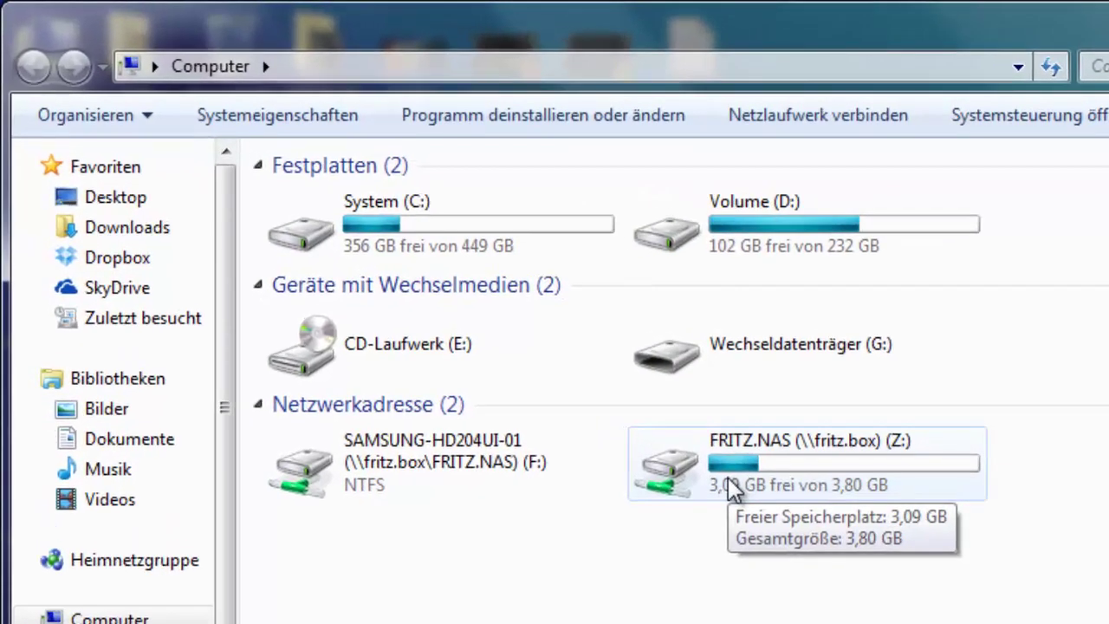
double_click(732, 489)
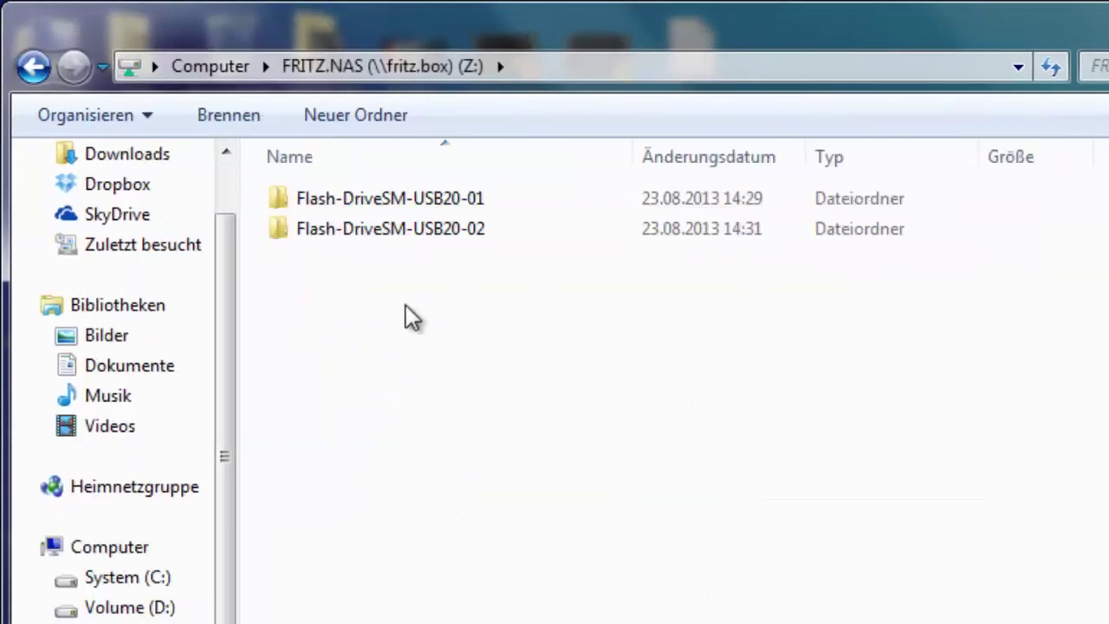
double_click(397, 199)
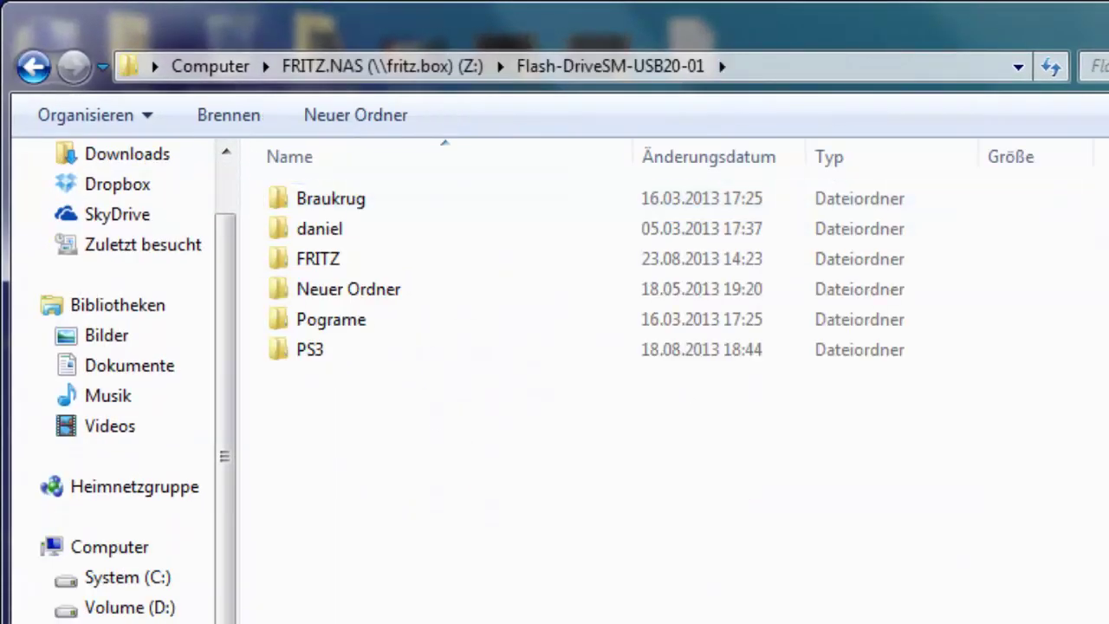
left_click(33, 66)
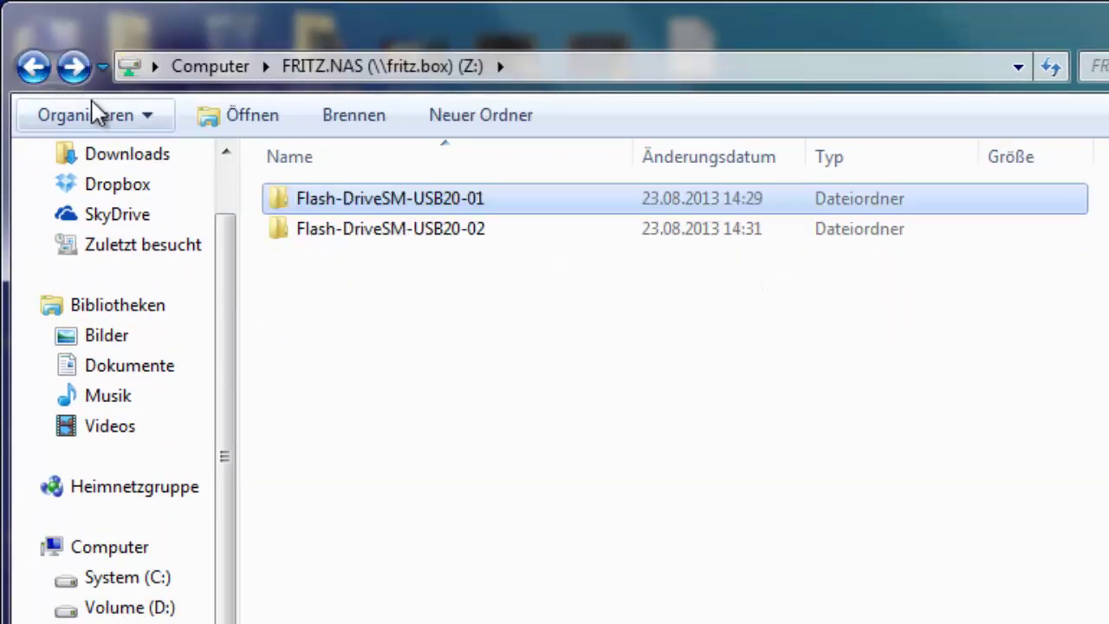
left_click(33, 66)
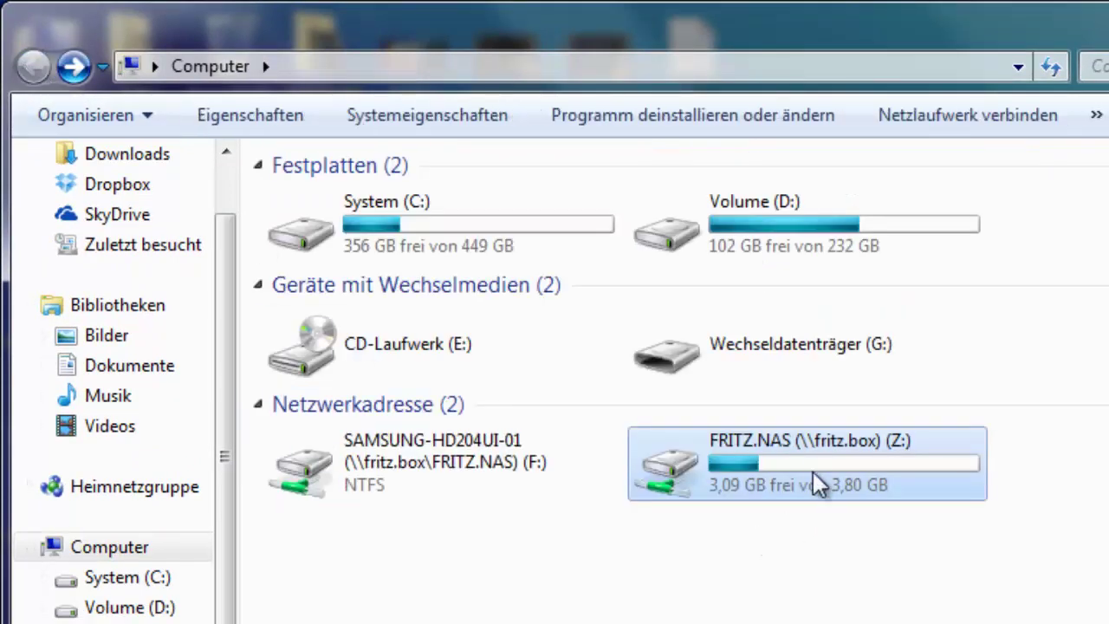
double_click(819, 485)
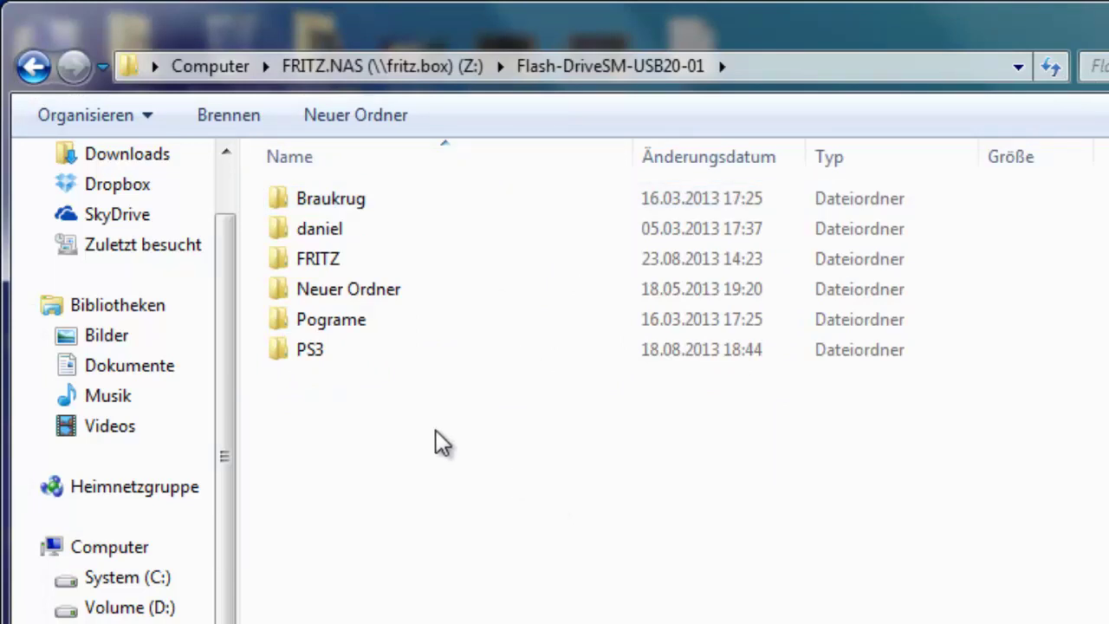
Copy the path Z:\Flash-DriveSM-USB20-01, check the USB20-02 folder, and start Netzlaufwerk verbinden from Computer.
left_click(795, 69)
key("super+c")
right_click(793, 70)
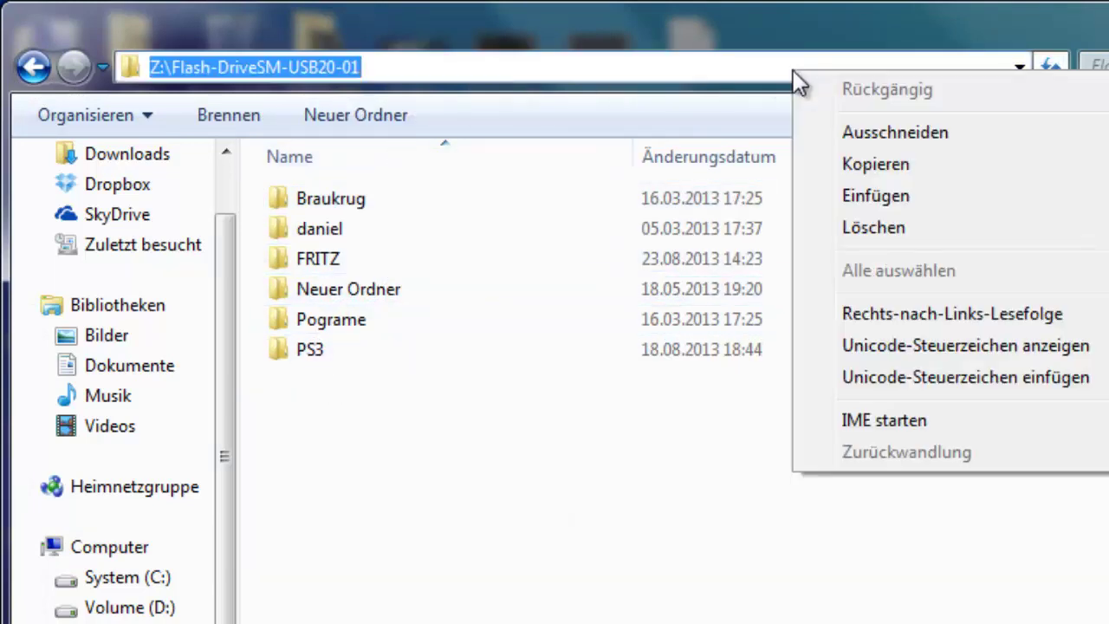
left_click(903, 174)
left_click(43, 59)
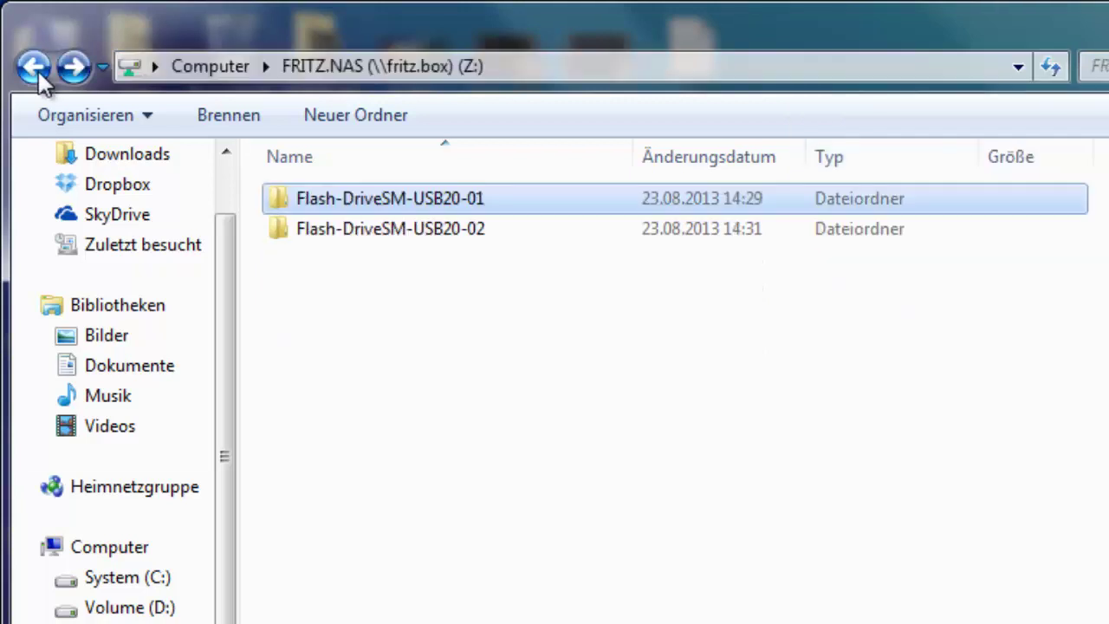
double_click(399, 227)
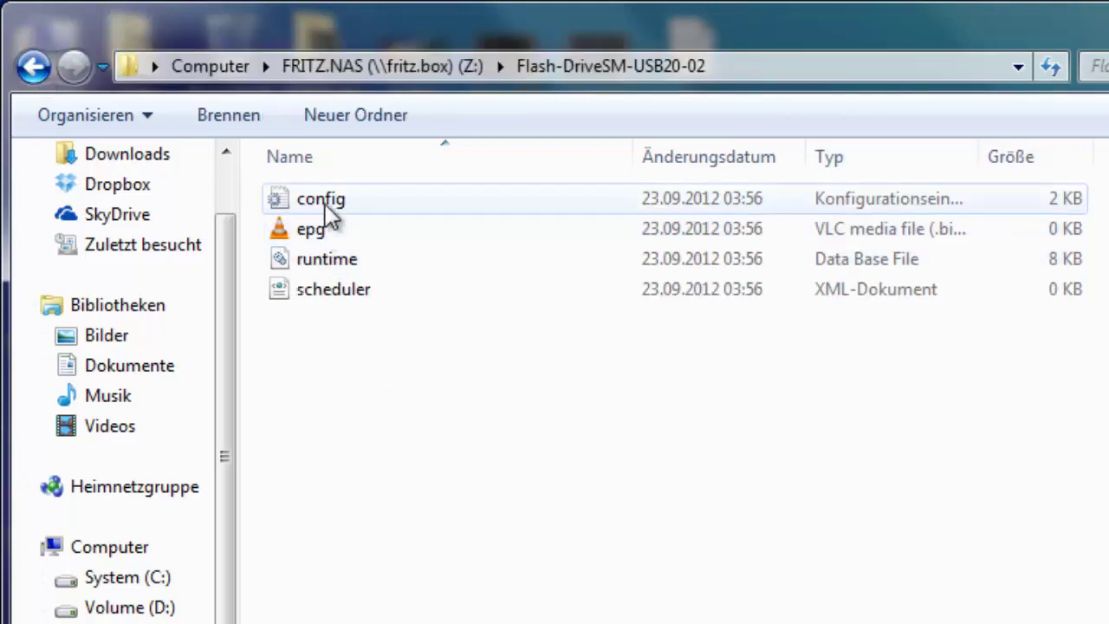
left_click(36, 75)
left_click(36, 75)
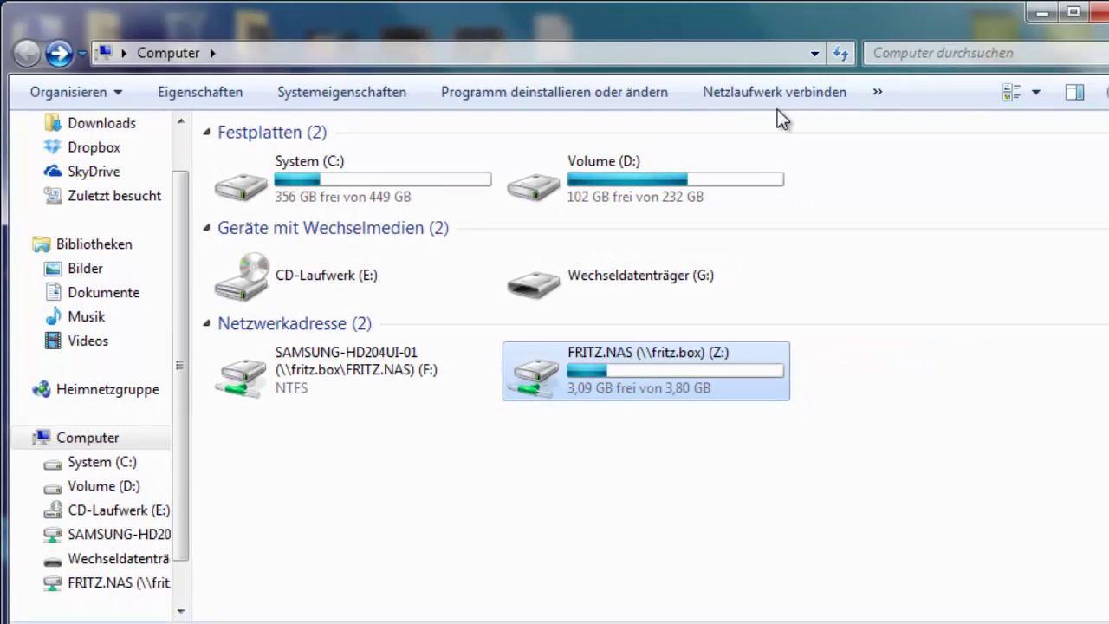
left_click(775, 96)
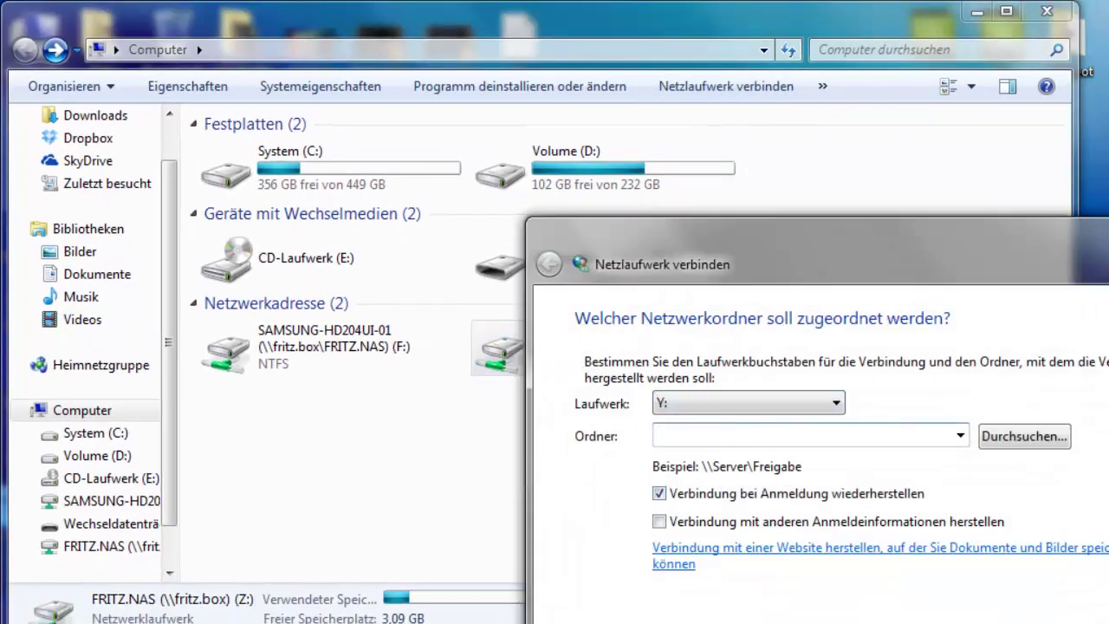
Review FRITZ.NAS (Z:) properties on the Sicherheit, Vorgängerversionen and Anpassen tabs, keeping Allgemeine Elemente.
key("Escape")
right_click(613, 355)
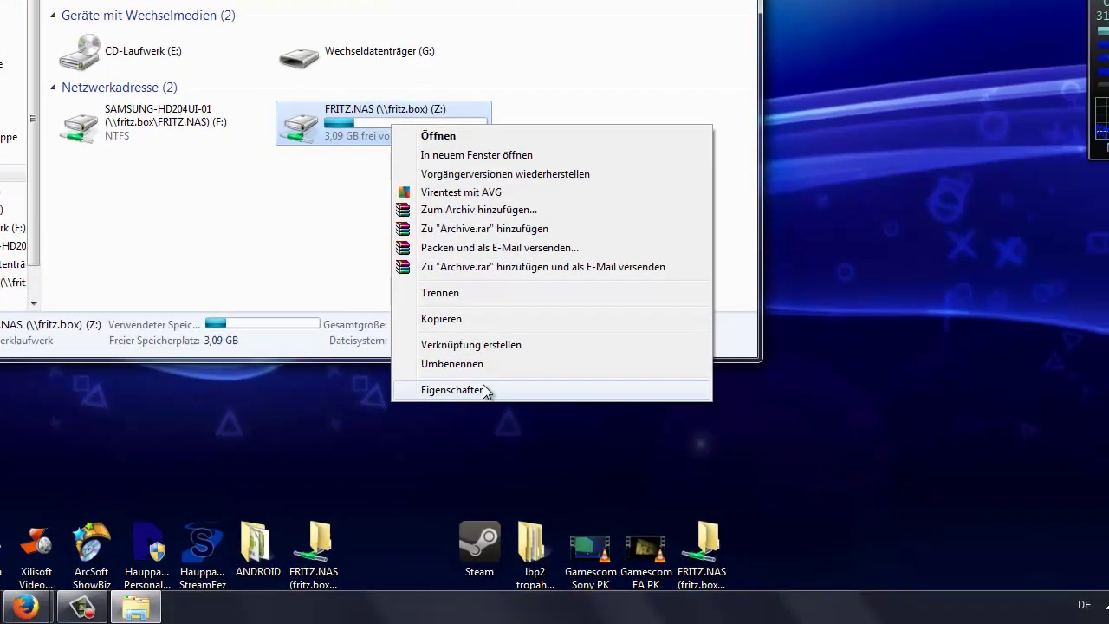
left_click(483, 387)
left_click(485, 166)
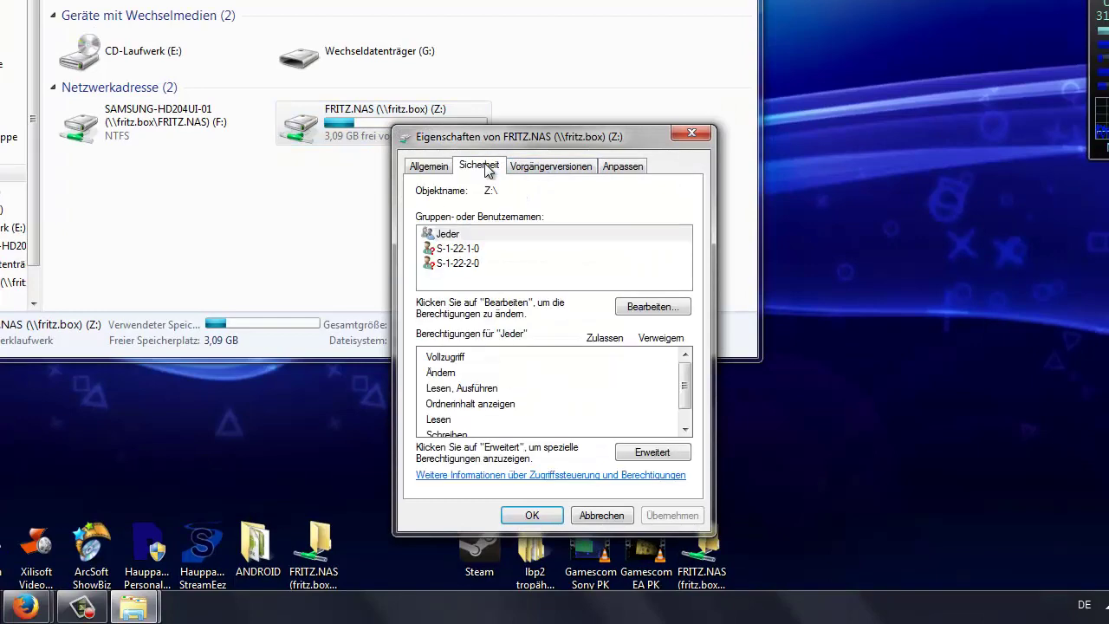
left_click(564, 171)
left_click(631, 171)
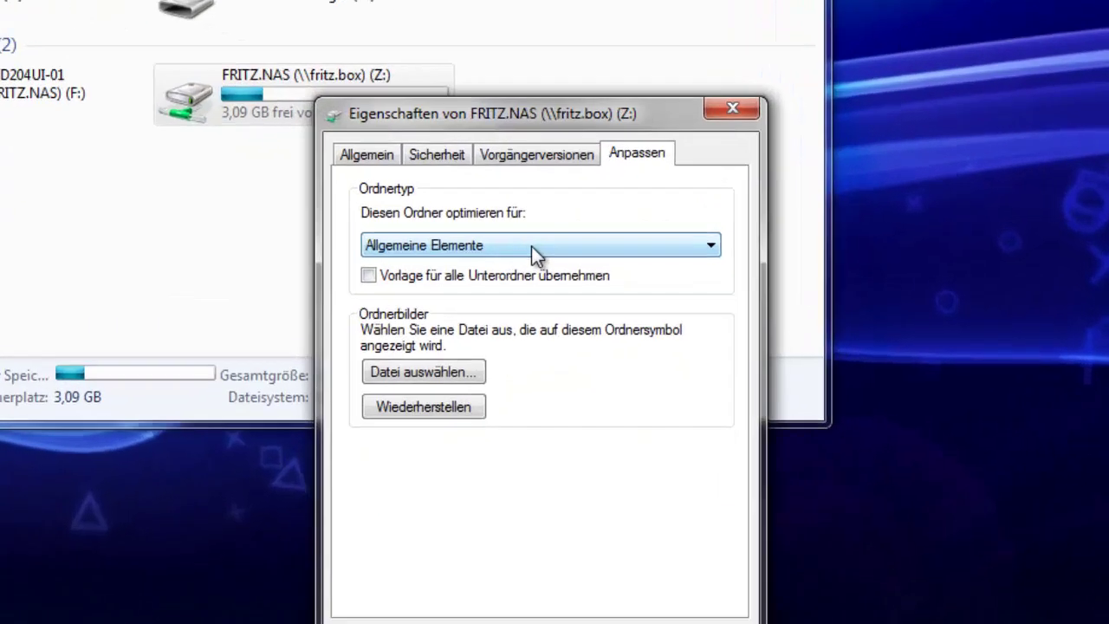
left_click(548, 233)
left_click(549, 236)
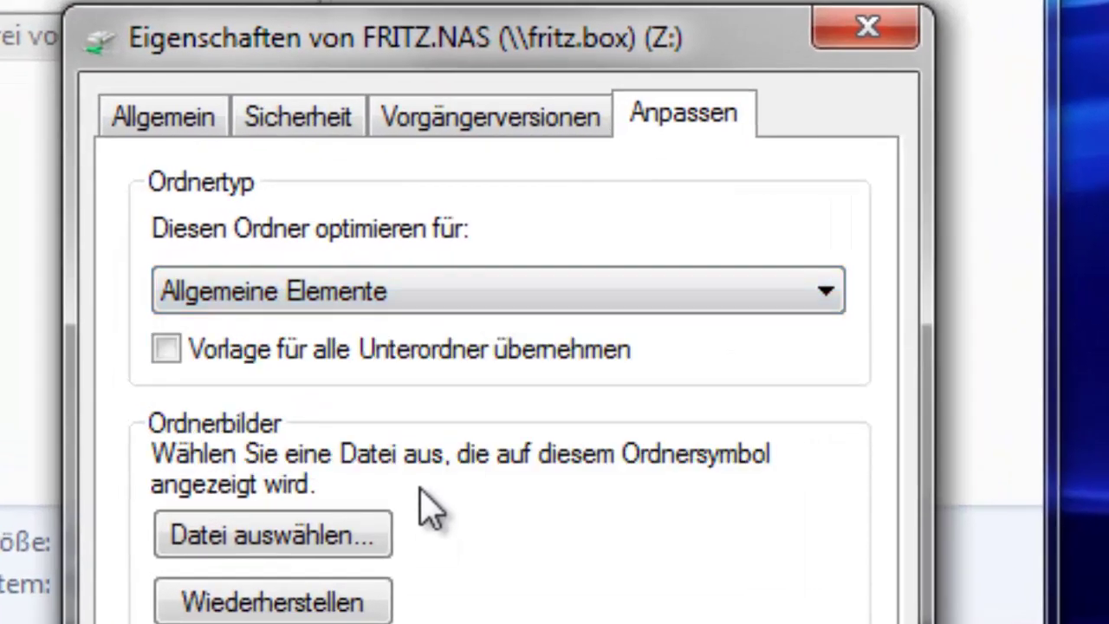
left_click(853, 34)
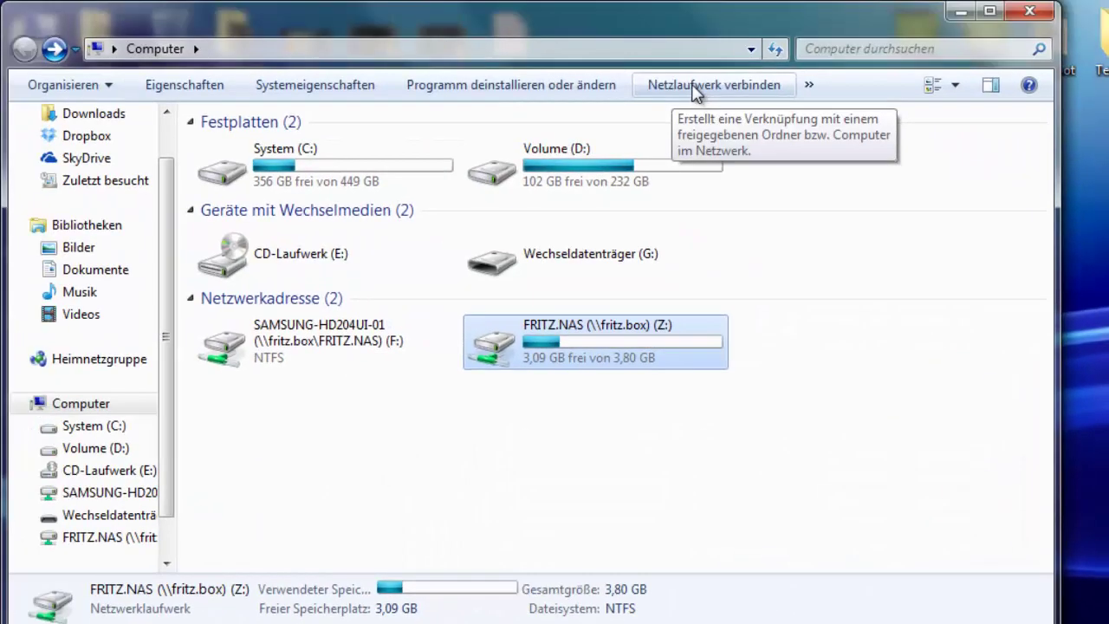
Try mapping the pasted Z:\Flash-DriveSM-USB20-01 path as drive Y:, running Diagnose after each failure.
left_click(695, 87)
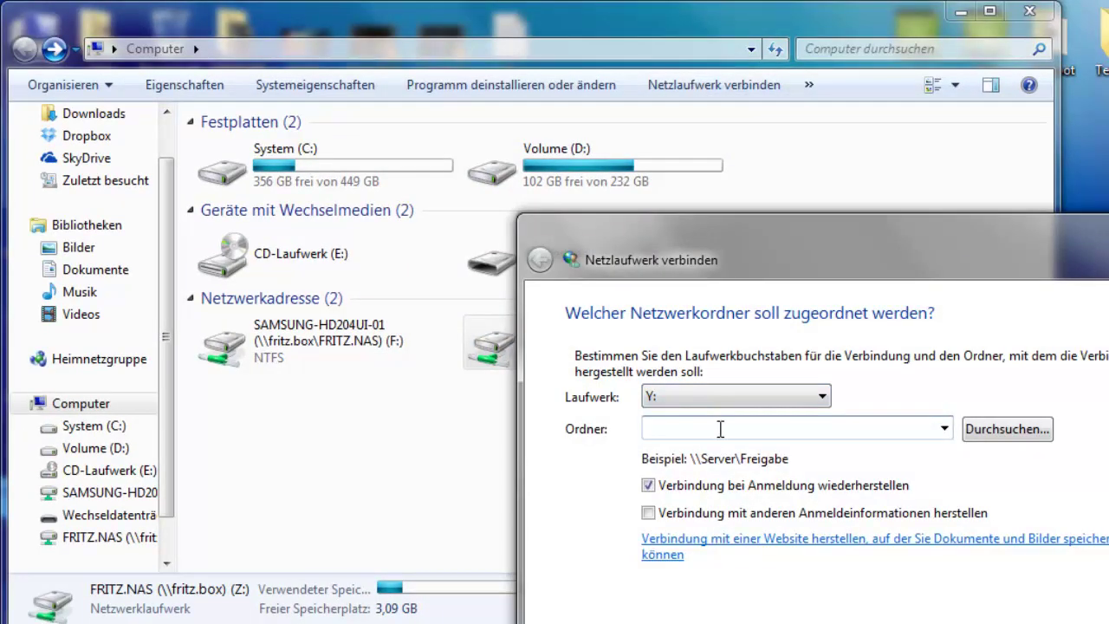
right_click(718, 427)
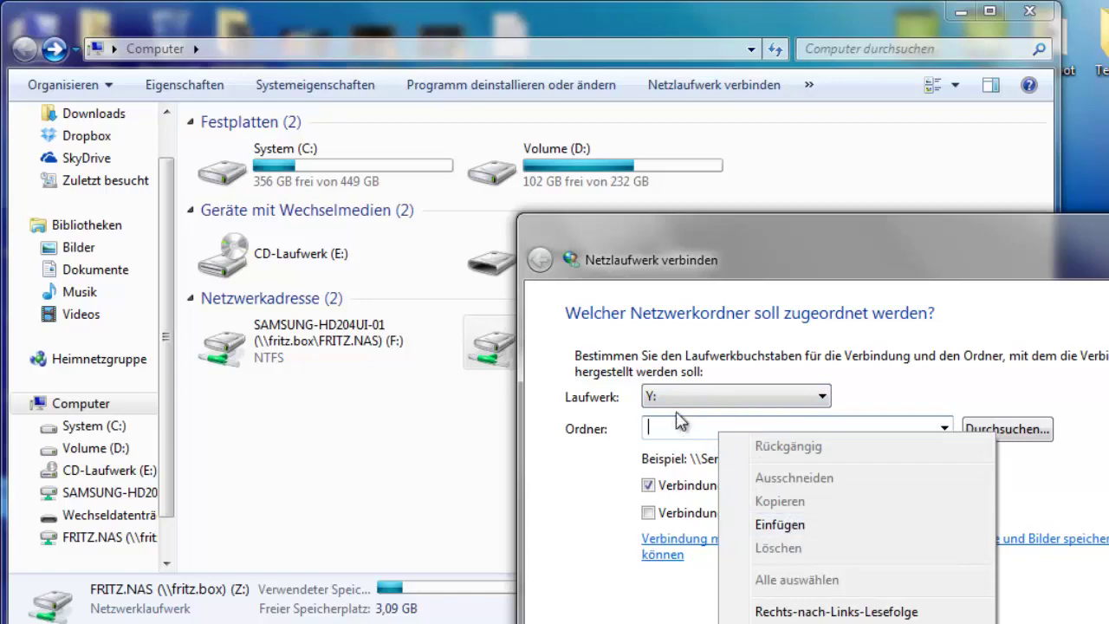
left_click(798, 524)
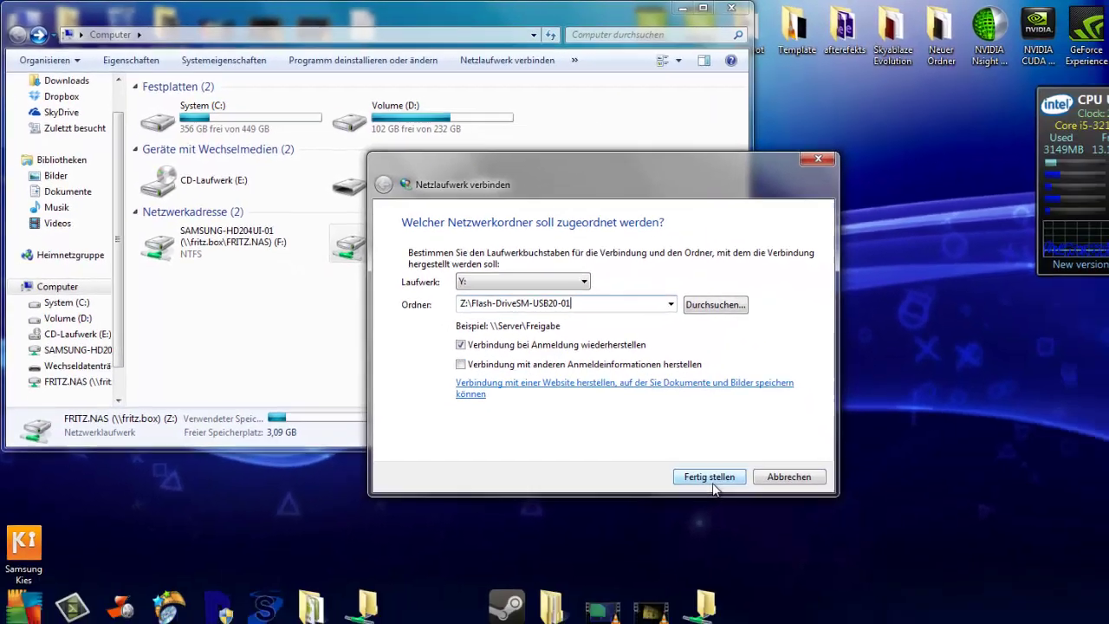
left_click(652, 438)
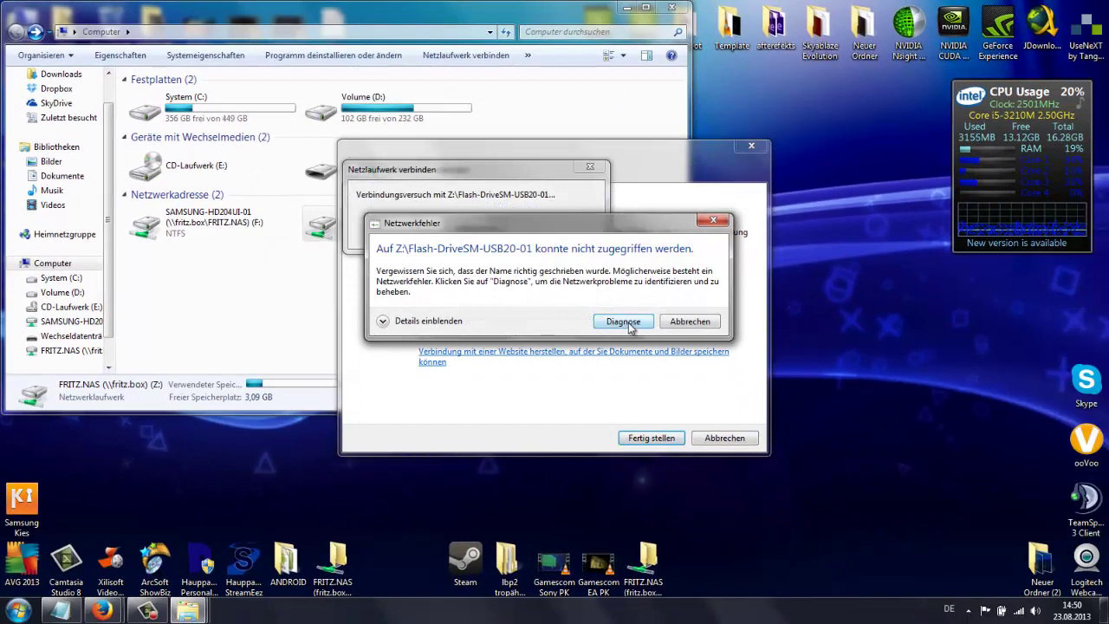
left_click(623, 321)
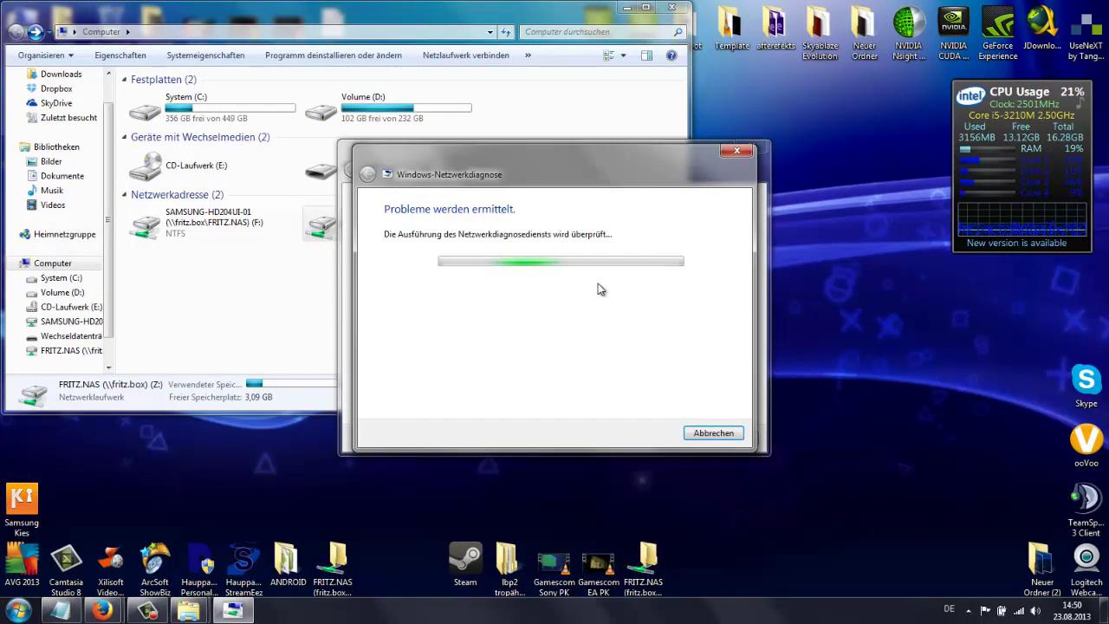
left_click(589, 280)
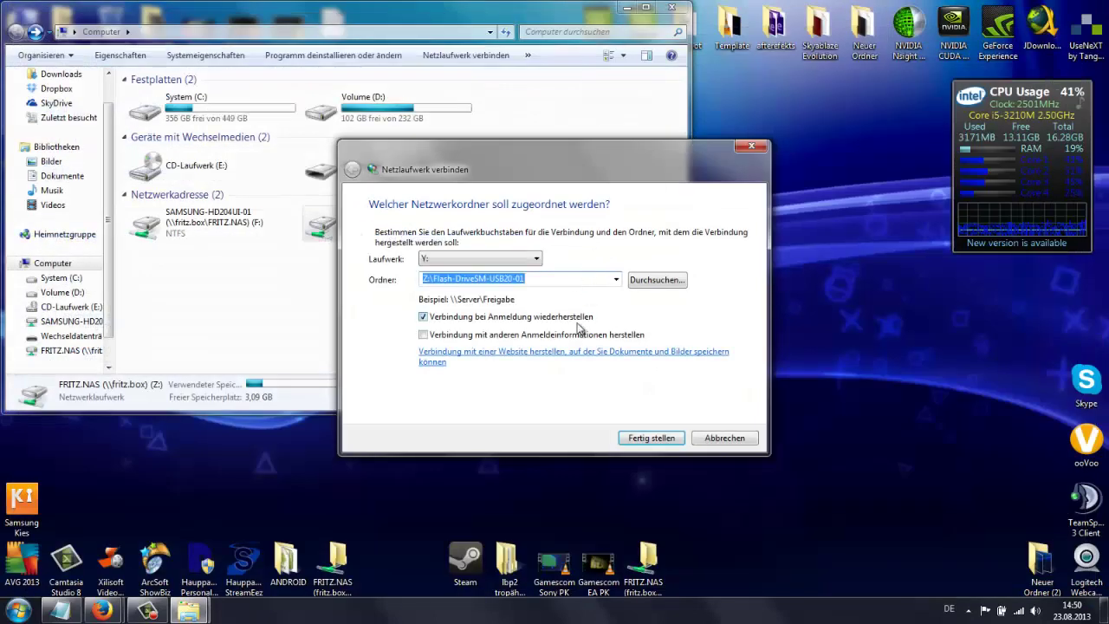
left_click(651, 438)
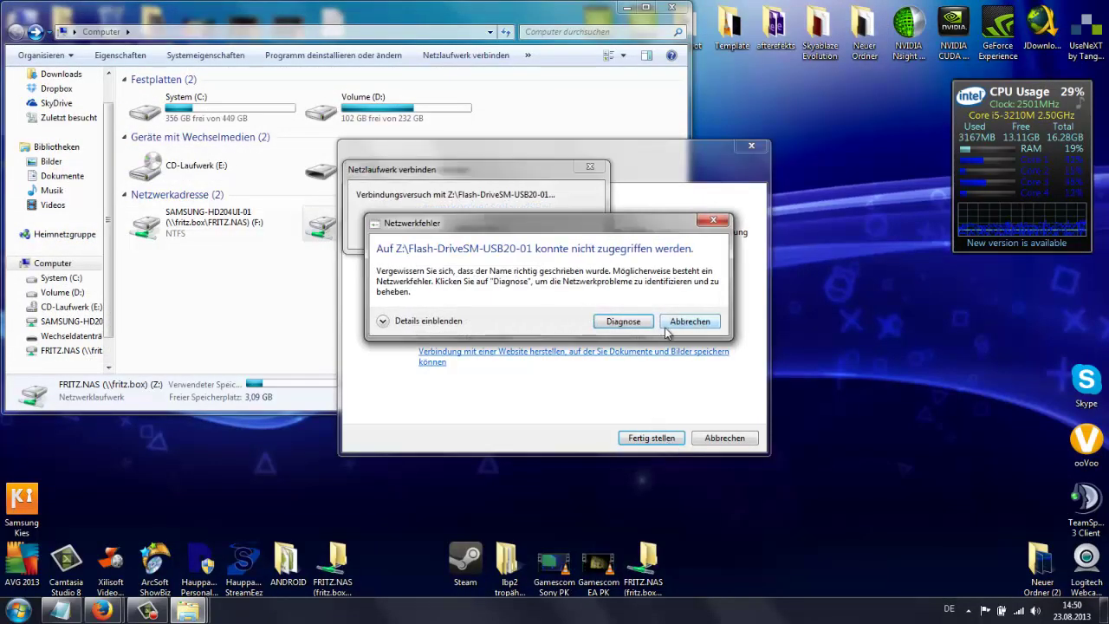
left_click(620, 322)
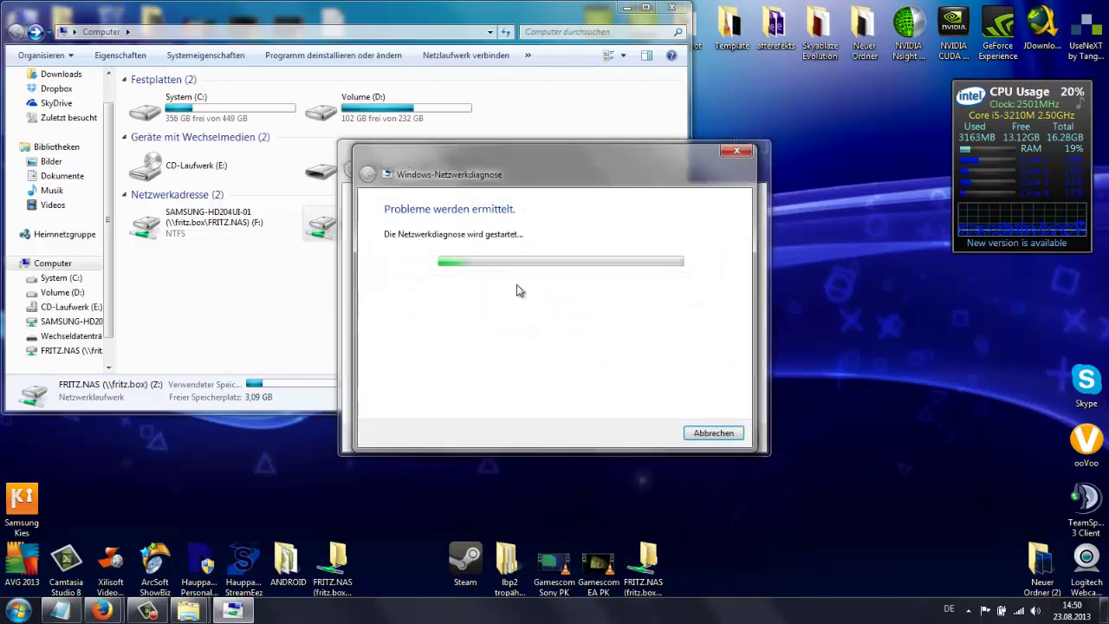
left_click(737, 155)
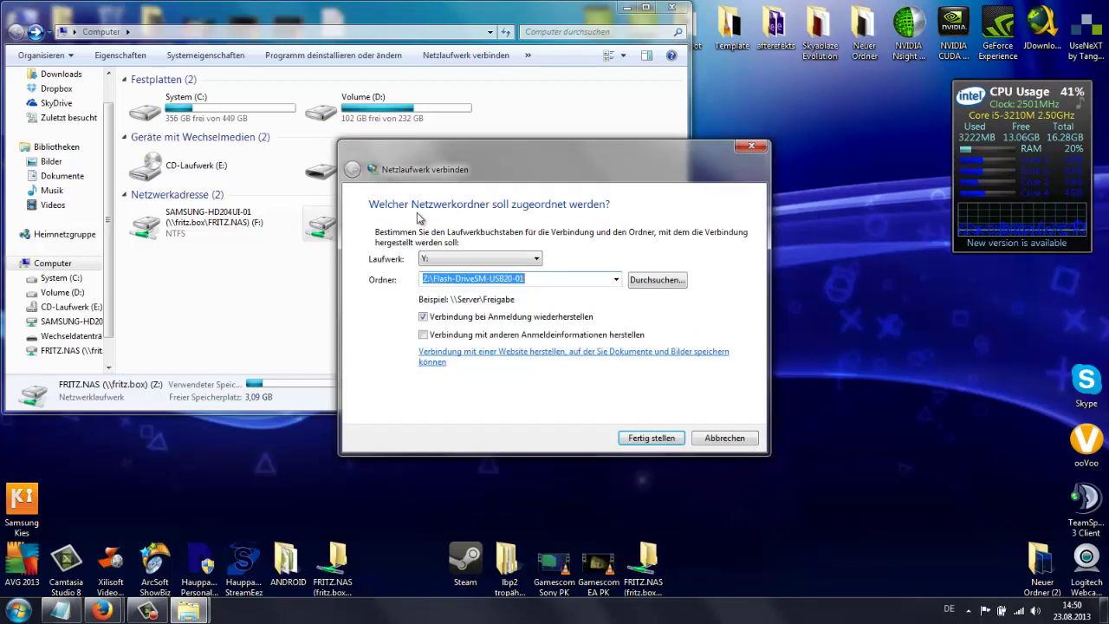
Retry the mapping with drive letter Z:, accept replacing the existing connection, then cancel after it fails.
left_click(437, 260)
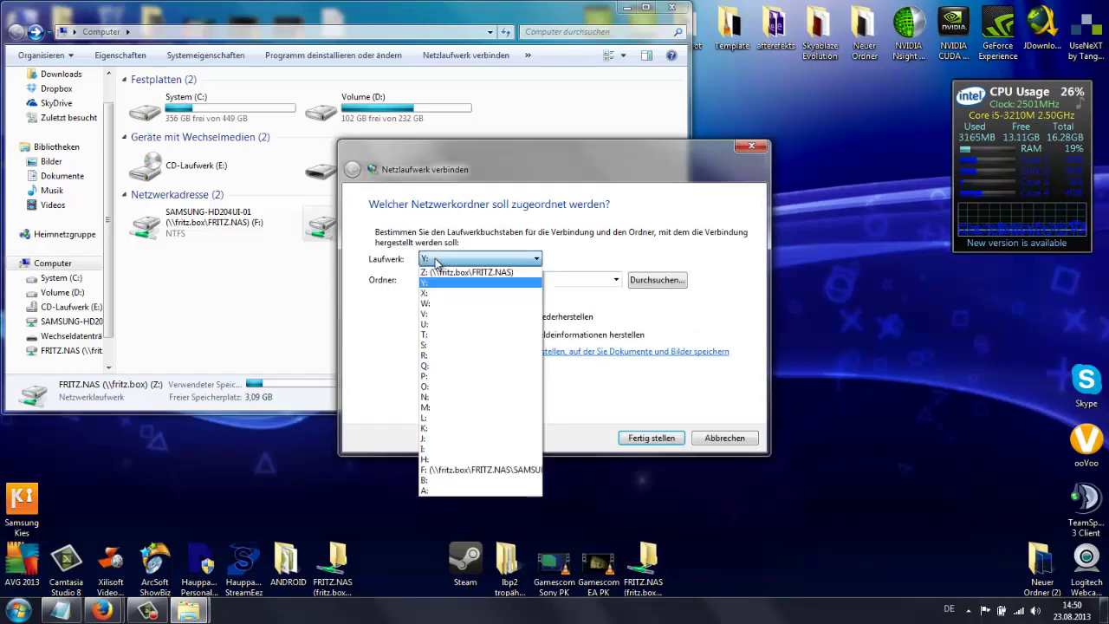
left_click(460, 272)
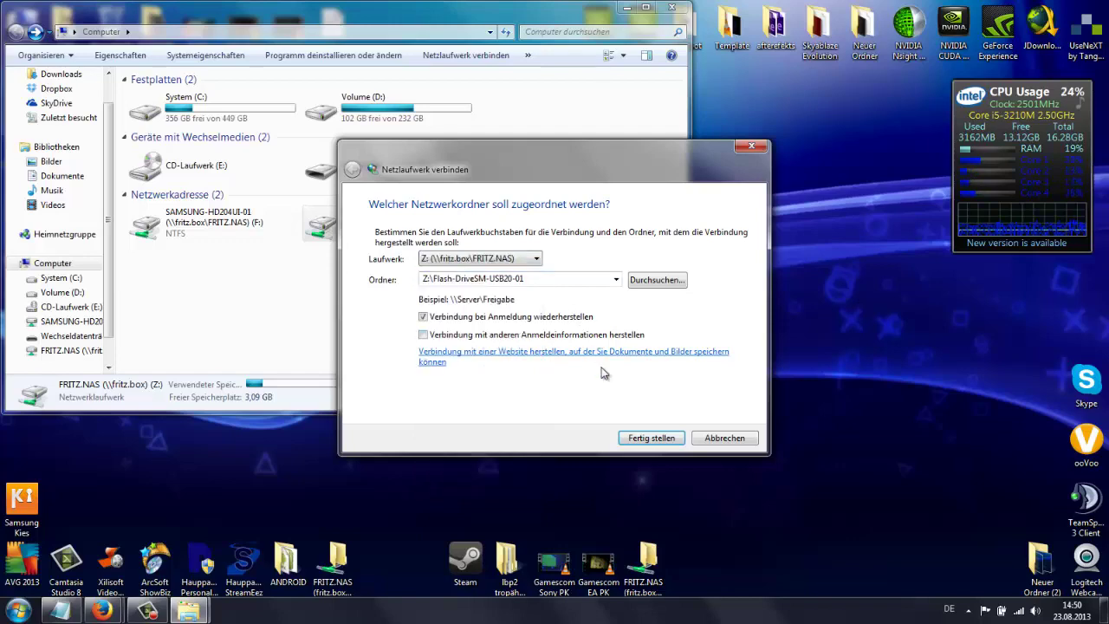
left_click(651, 438)
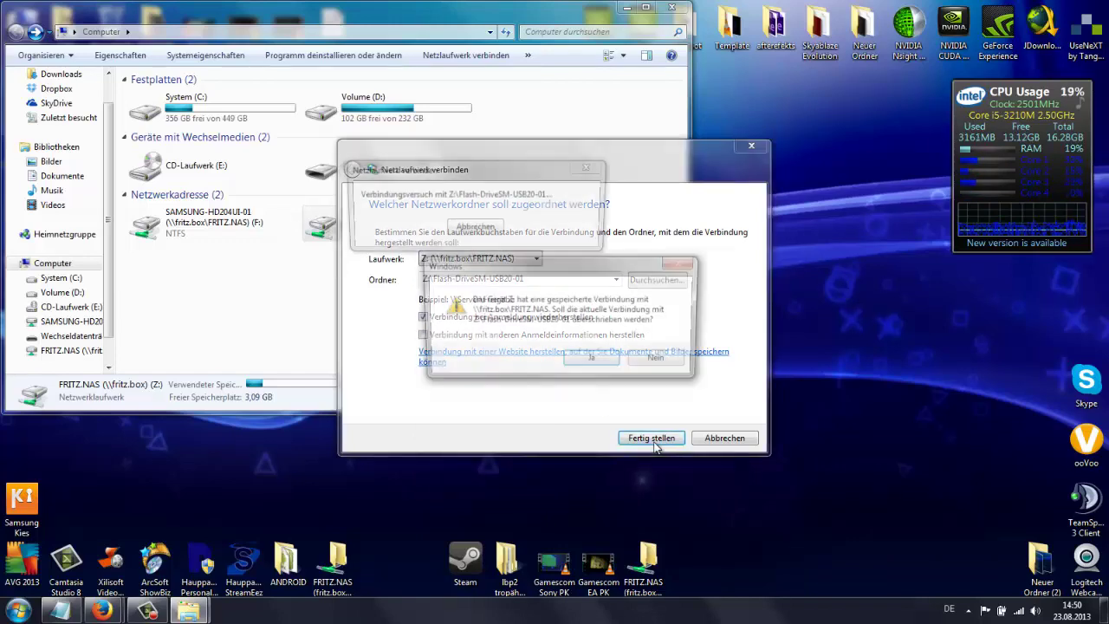
left_click(597, 363)
left_click(608, 321)
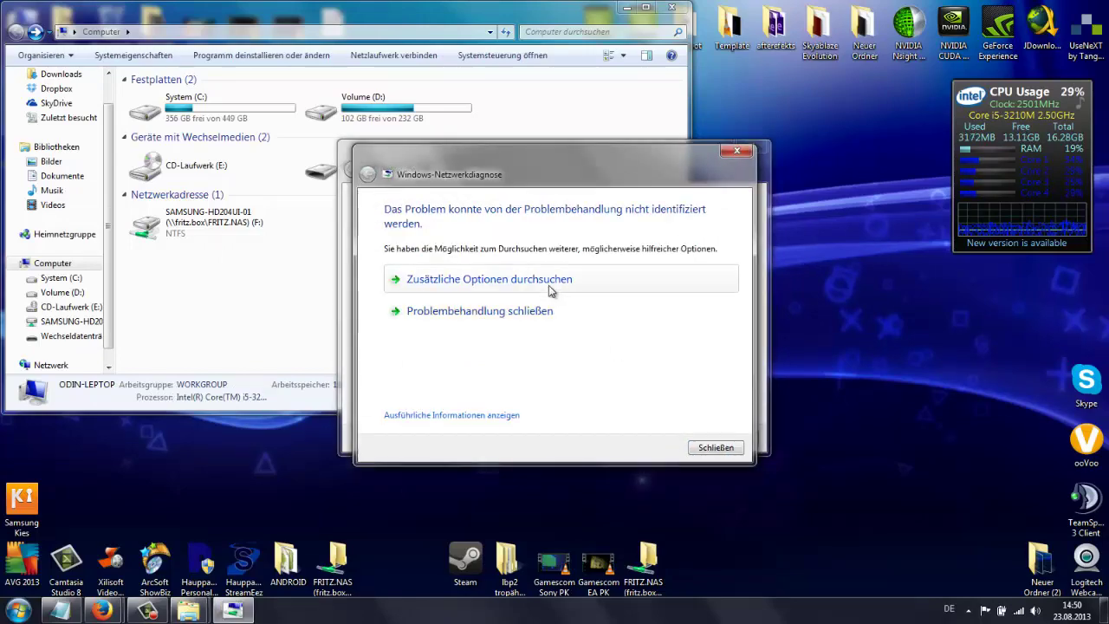
left_click(487, 279)
left_click(1102, 11)
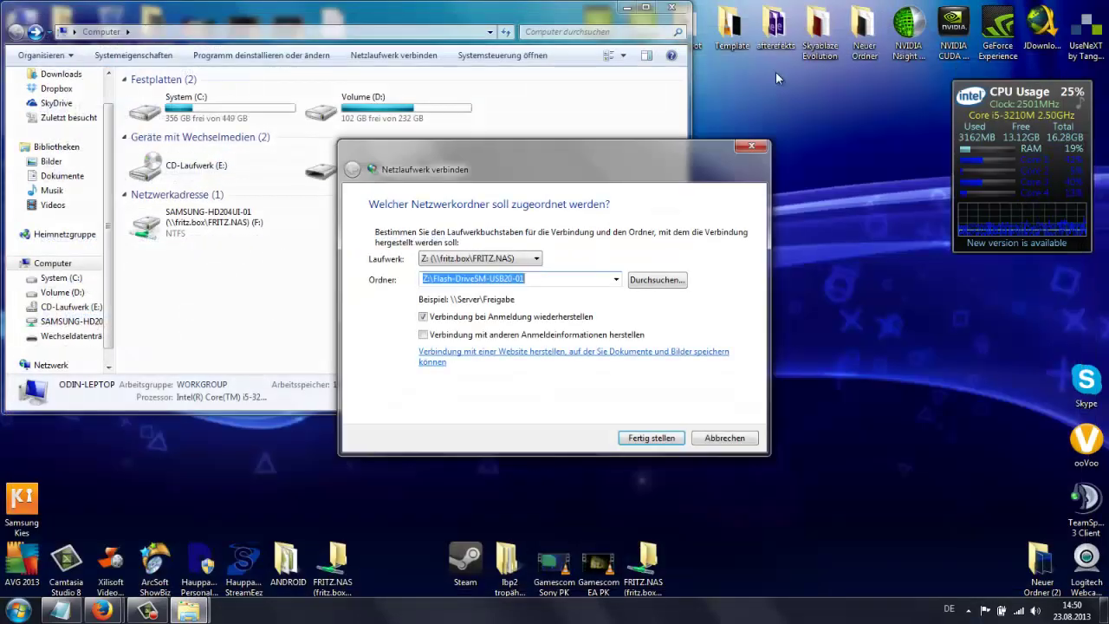
left_click(751, 147)
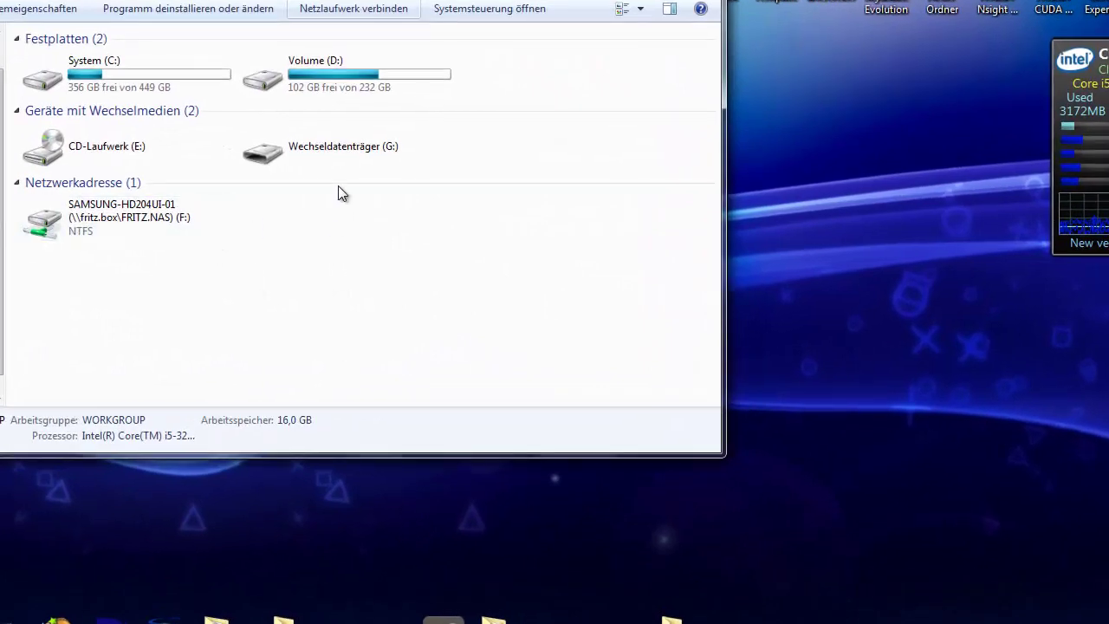
Paste Z:\Flash-DriveSM-USB20-01 into the Ordner field, attempt the connection, and run Diagnose on the error.
left_click(363, 10)
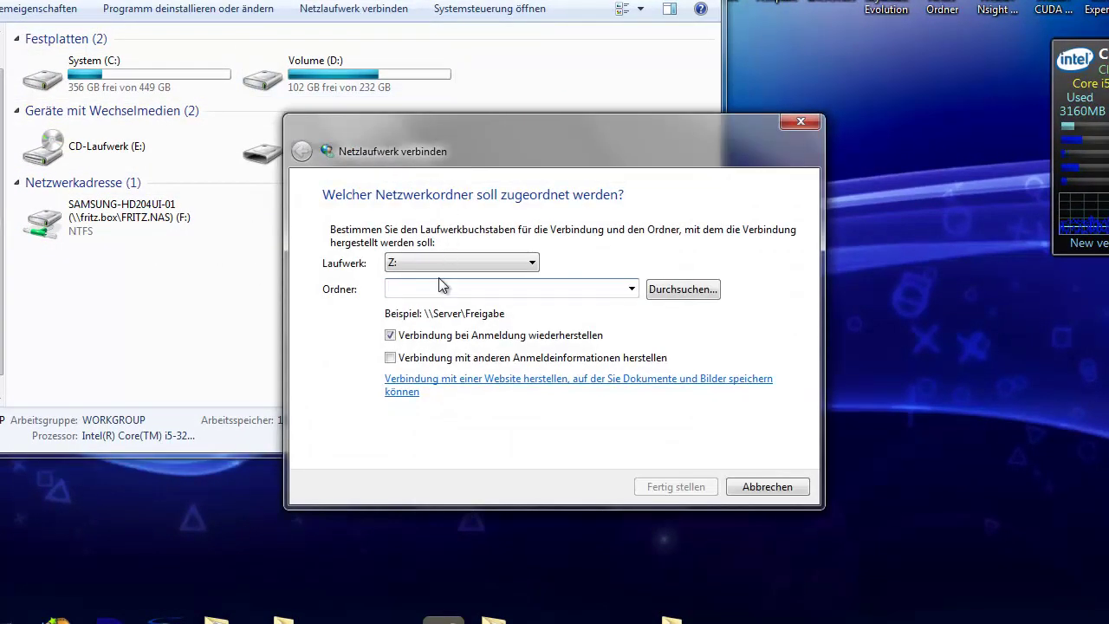
right_click(435, 288)
left_click(506, 362)
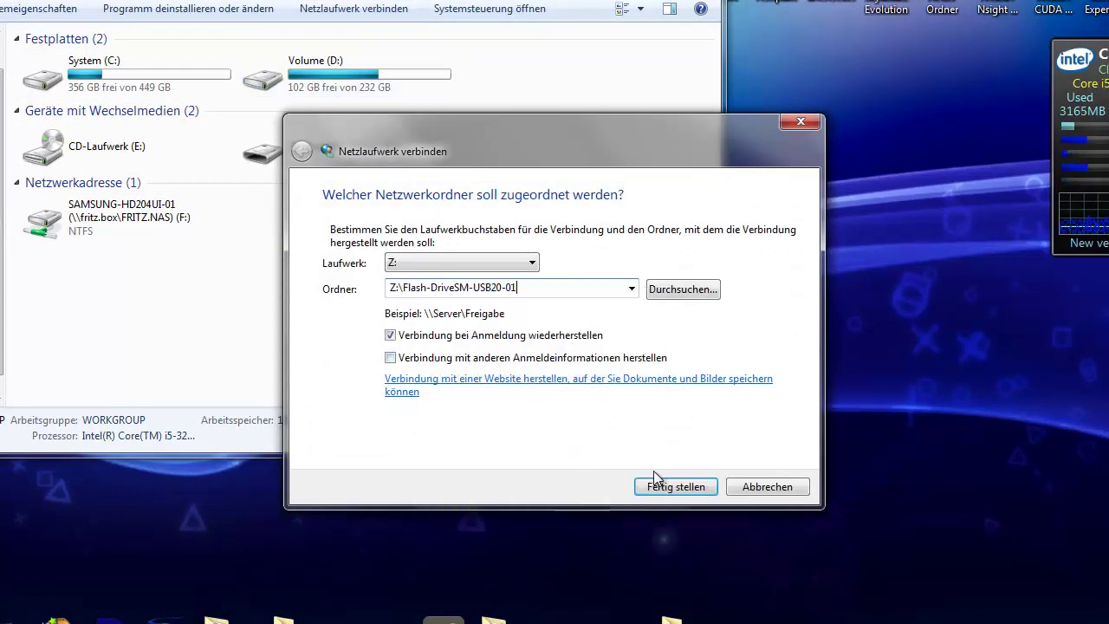
left_click(671, 487)
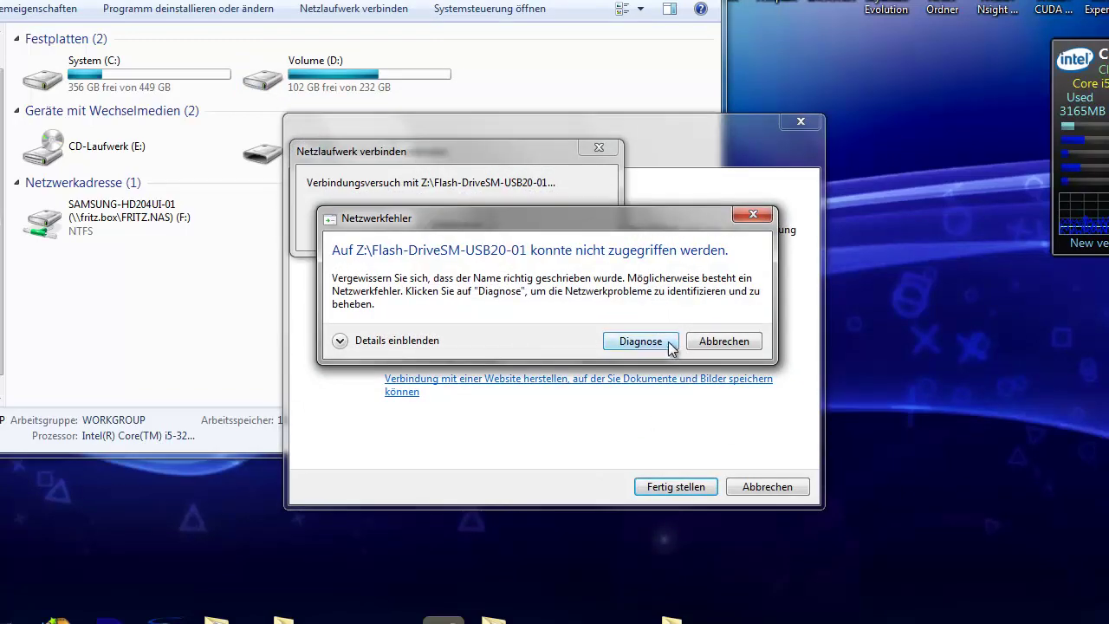
left_click(669, 341)
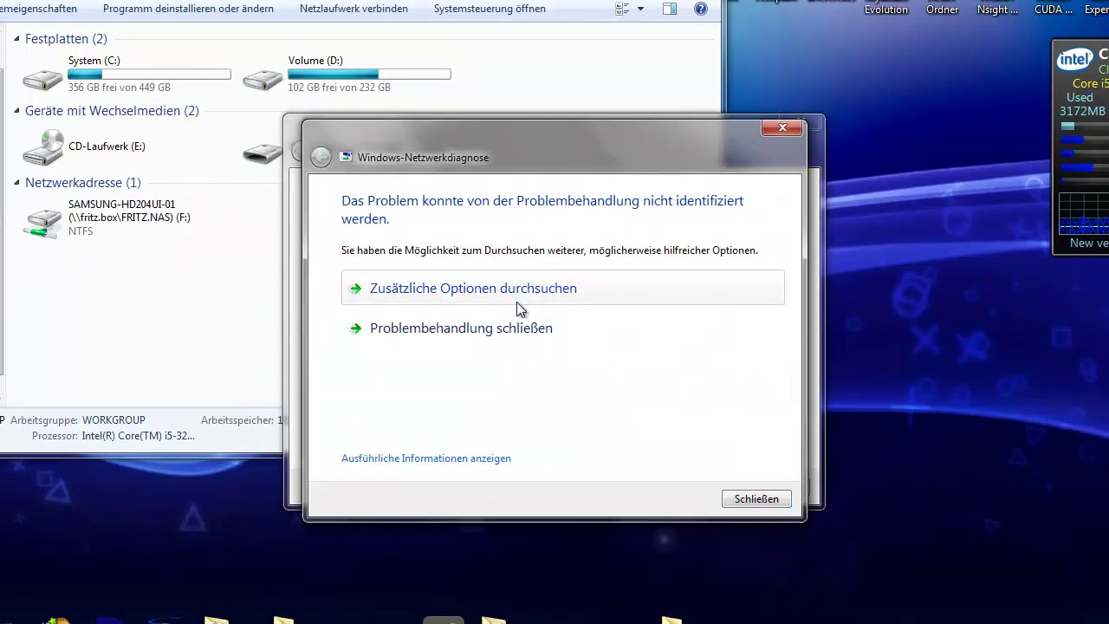
left_click(517, 304)
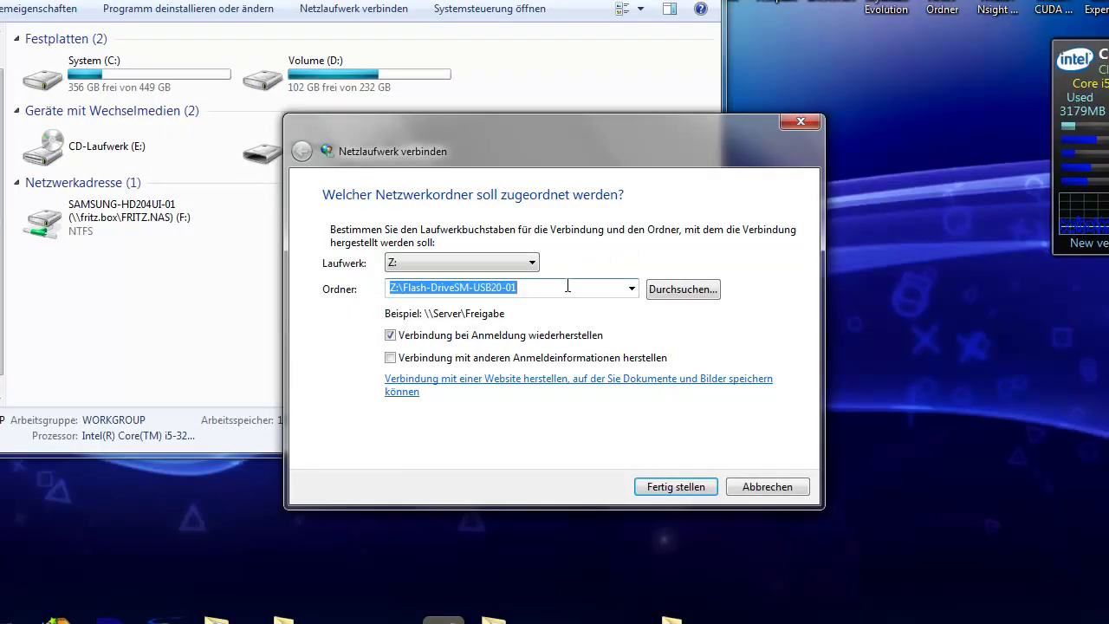
Clear the wrong path from the Ordner field and switch to the \\fritz.box\FRITZ.NAS window.
left_click(568, 285)
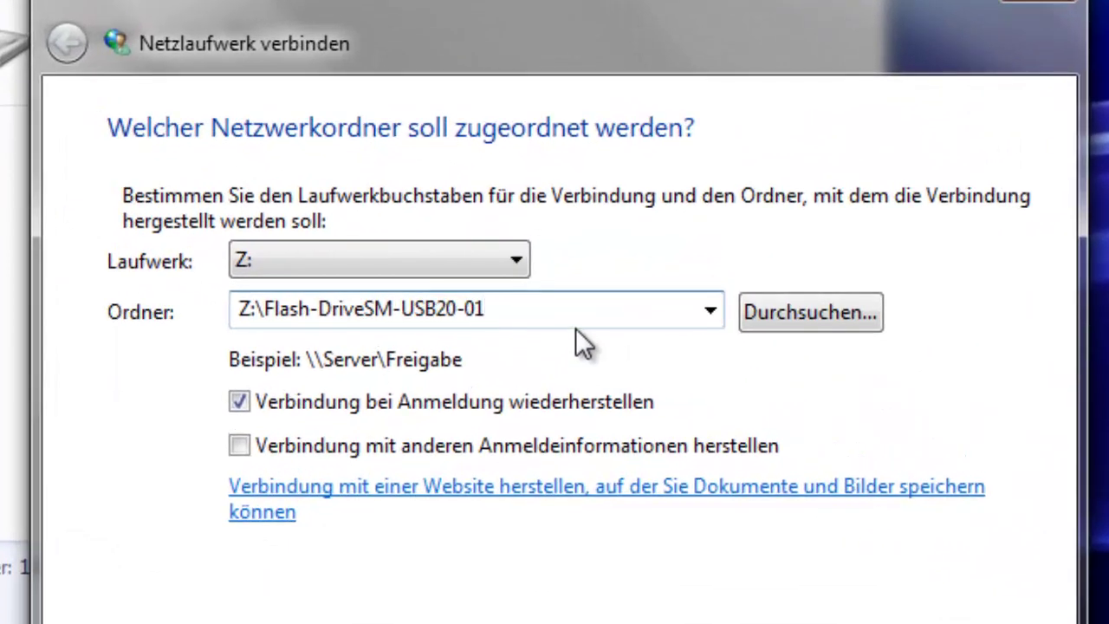
double_click(561, 283)
key("super+c")
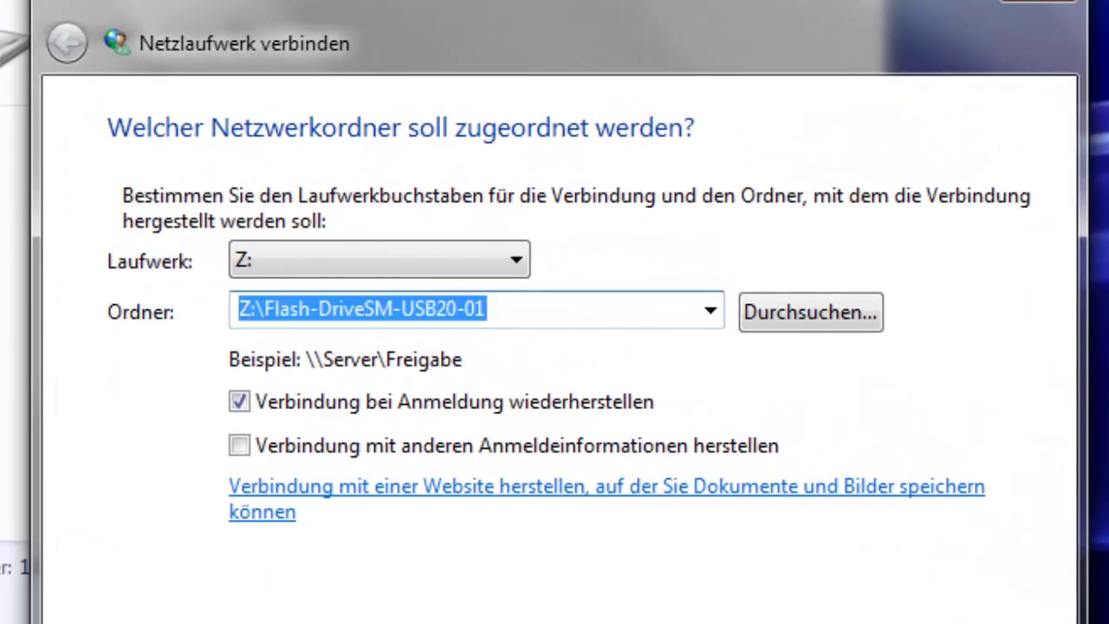
key("BackSpace")
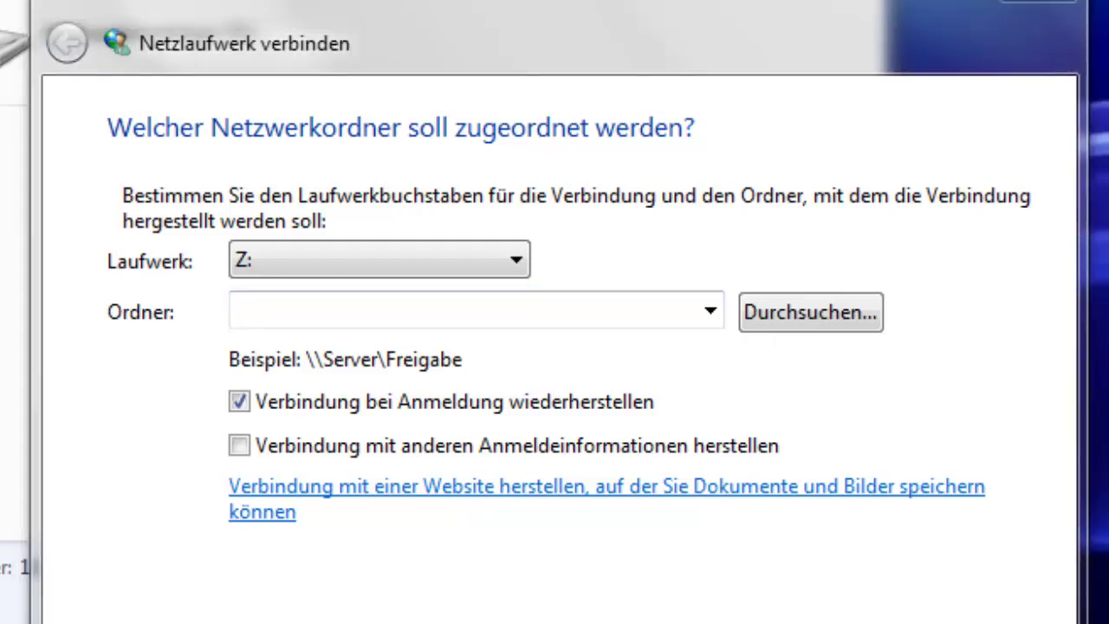
key("alt+Tab")
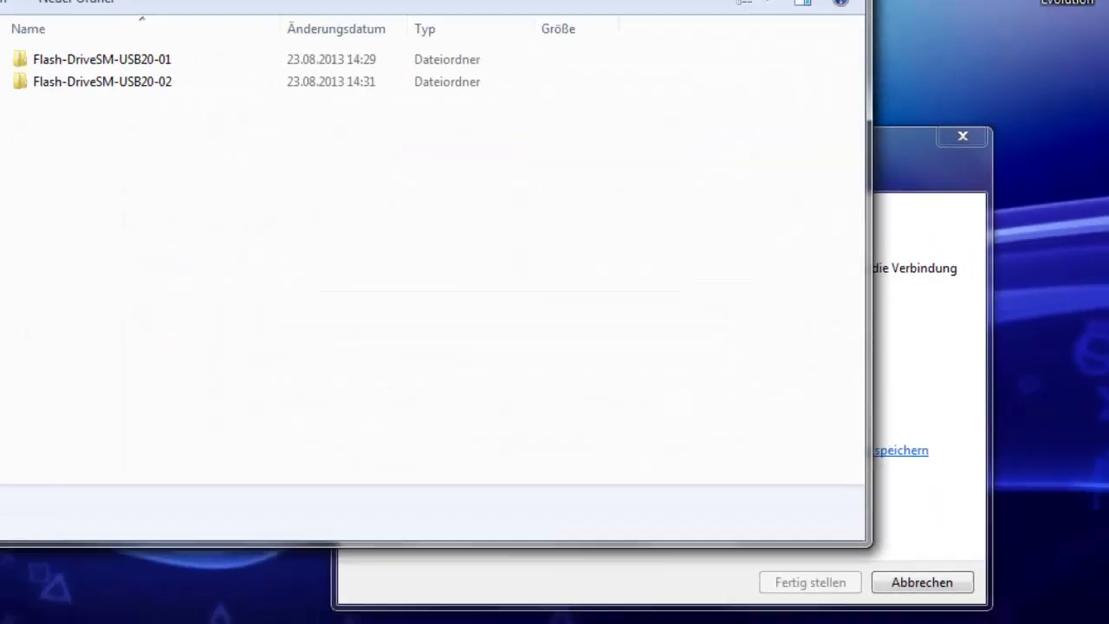
left_click(120, 0)
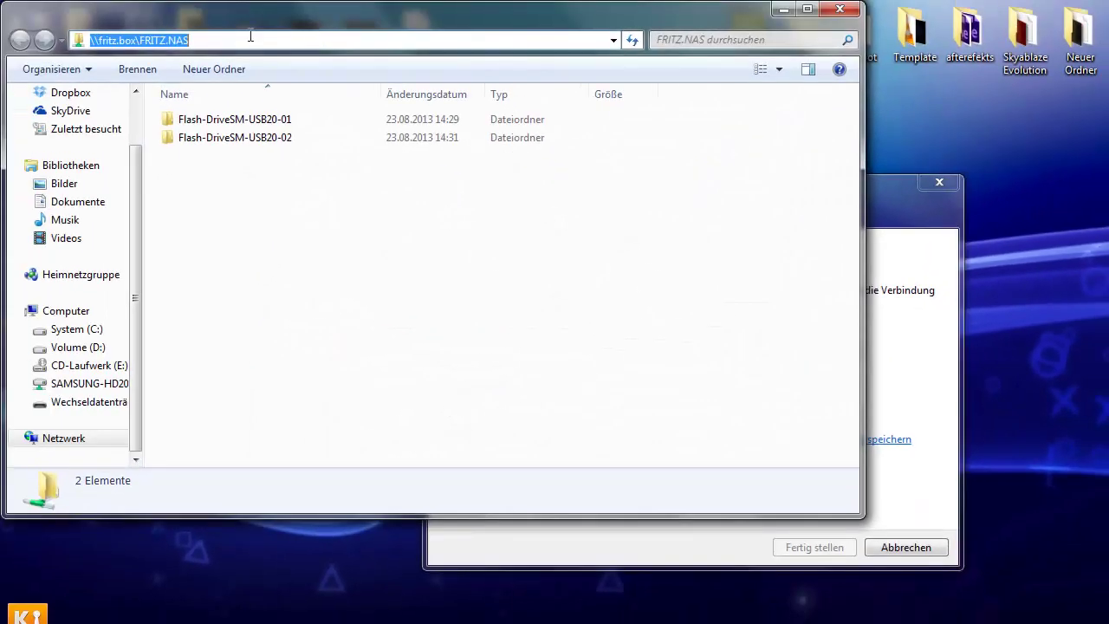
Paste the Flash-DriveSM-USB20-01 path into Ordner again, retry the connection, and run Diagnose on the error.
double_click(229, 118)
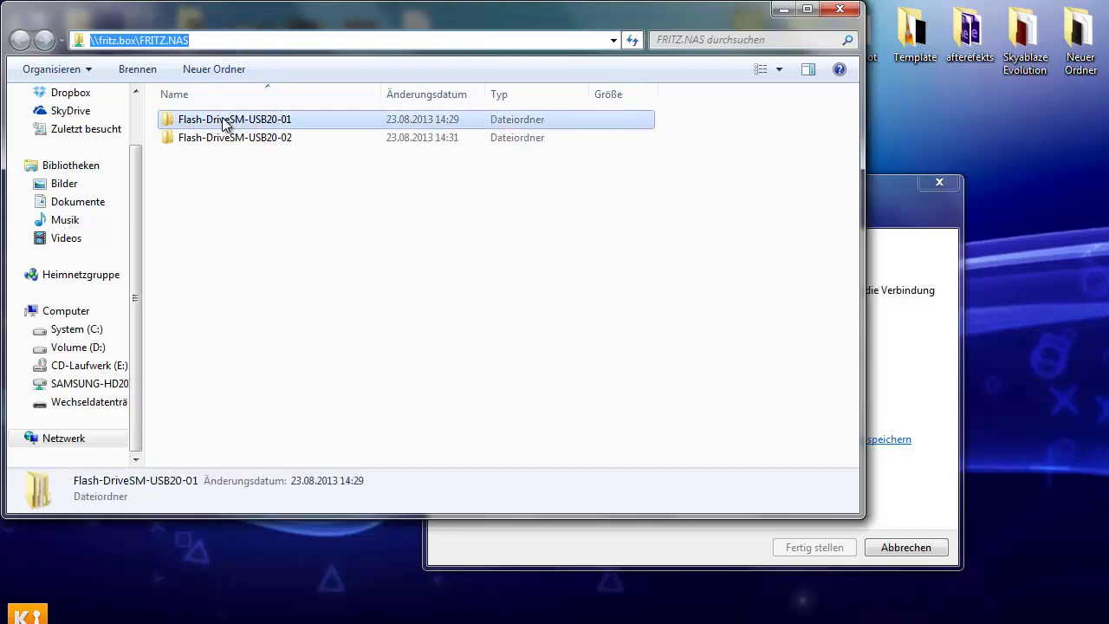
left_click(444, 35)
right_click(444, 35)
left_click(494, 110)
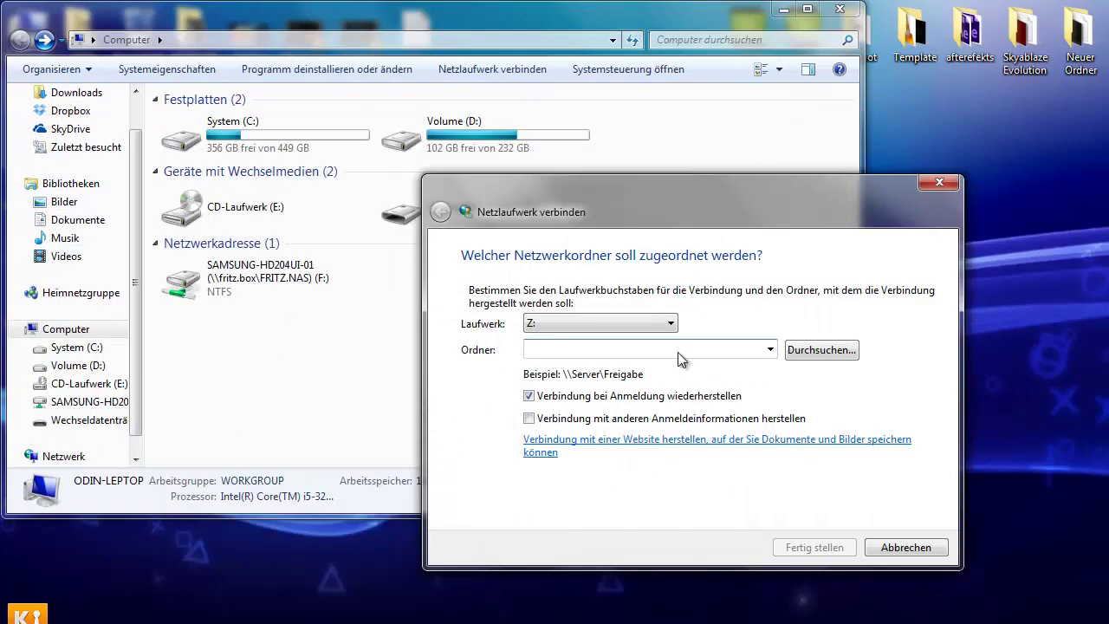
right_click(678, 352)
left_click(740, 425)
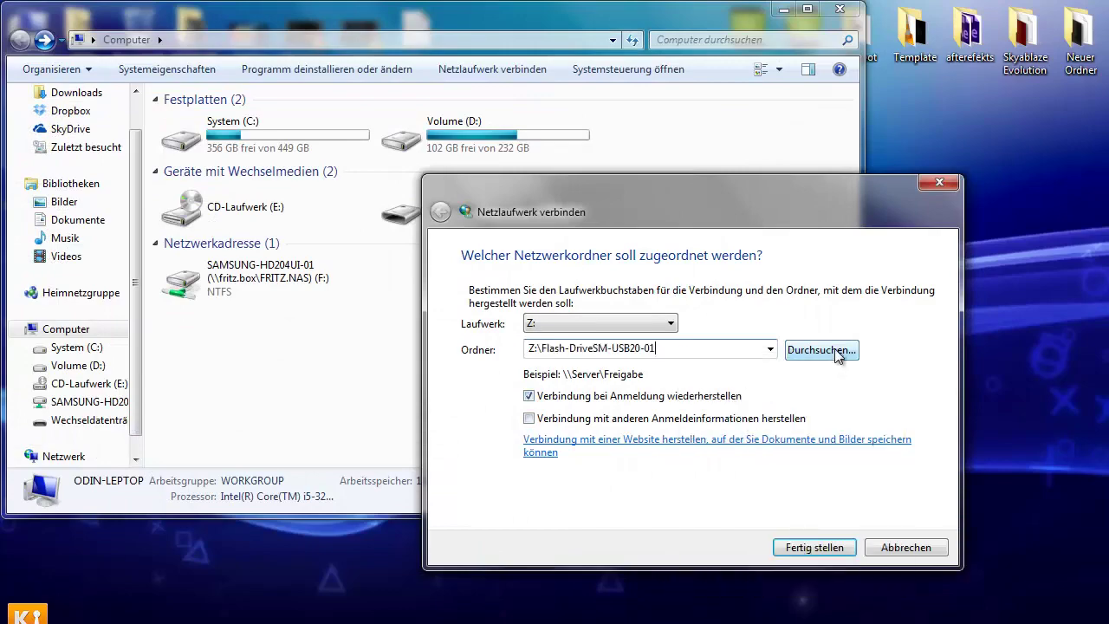
left_click(812, 547)
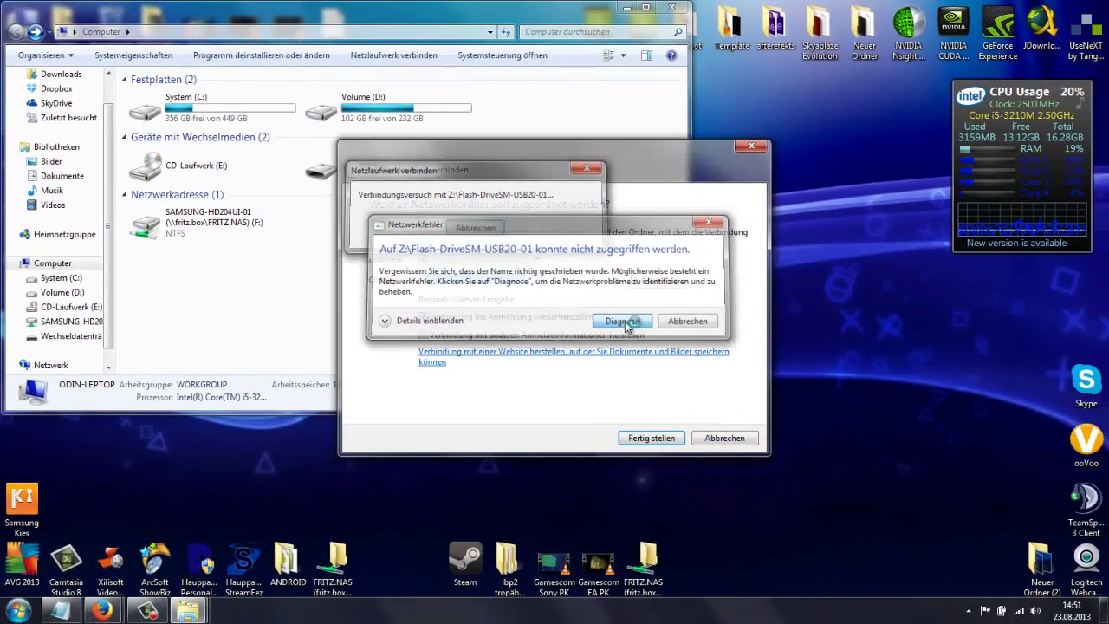
left_click(622, 321)
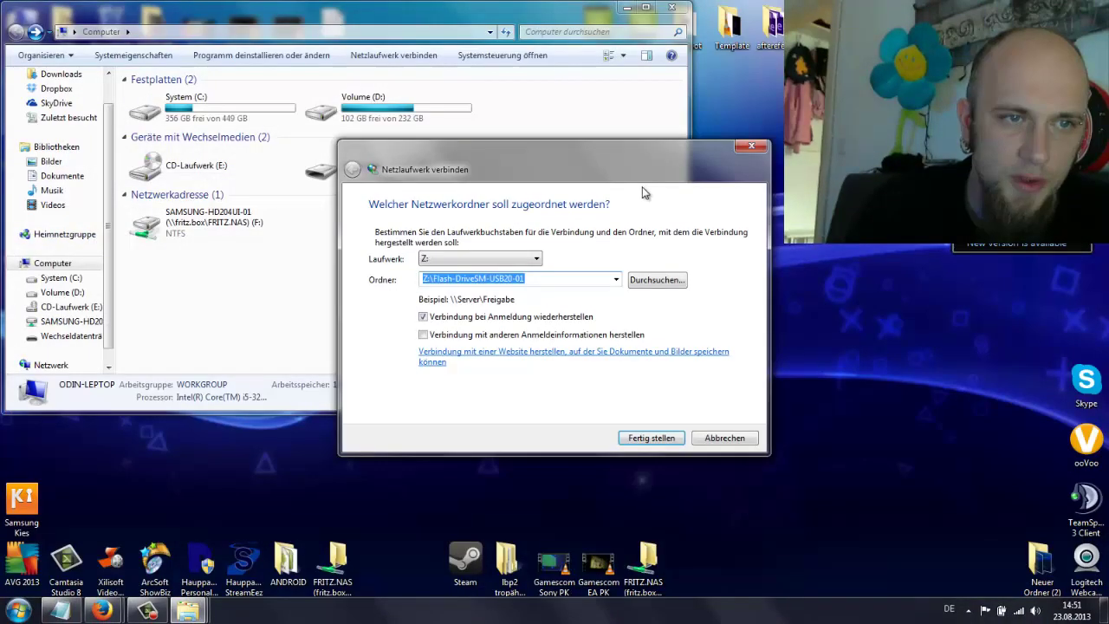
Close the mapping form and Computer window, then reopen Computer with a fresh Netzlaufwerk verbinden form.
left_click_drag(602, 165, 628, 208)
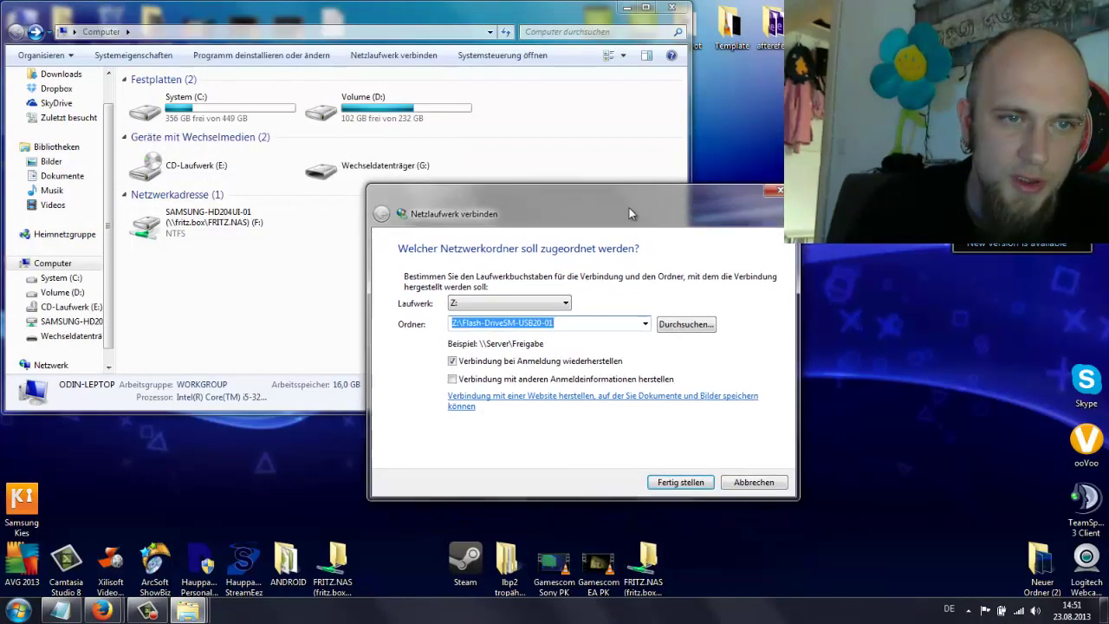
left_click(774, 190)
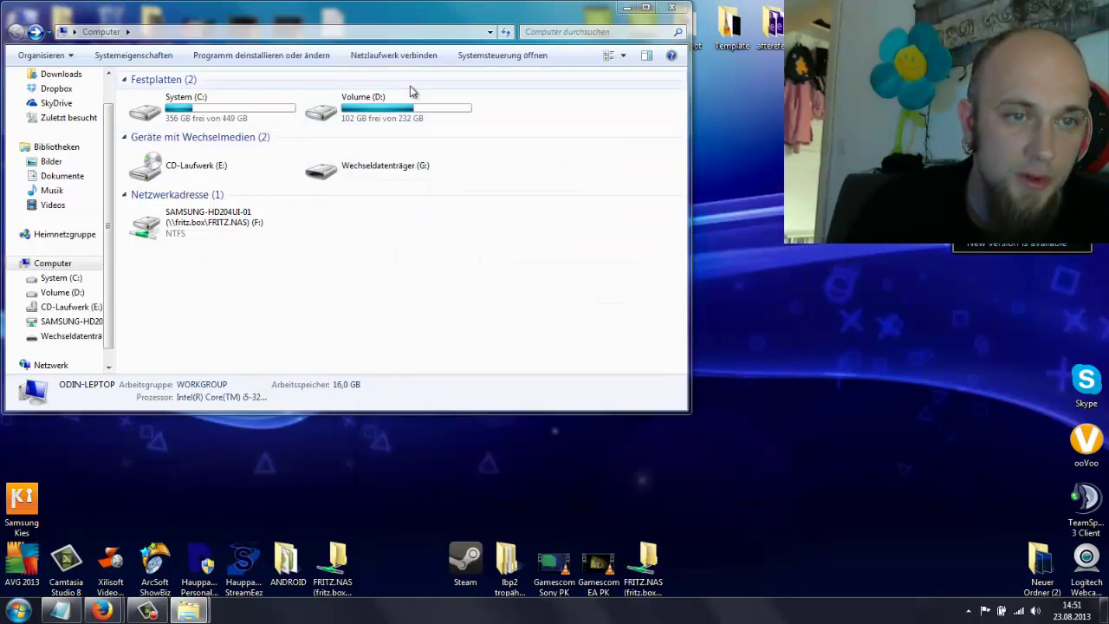
left_click(671, 7)
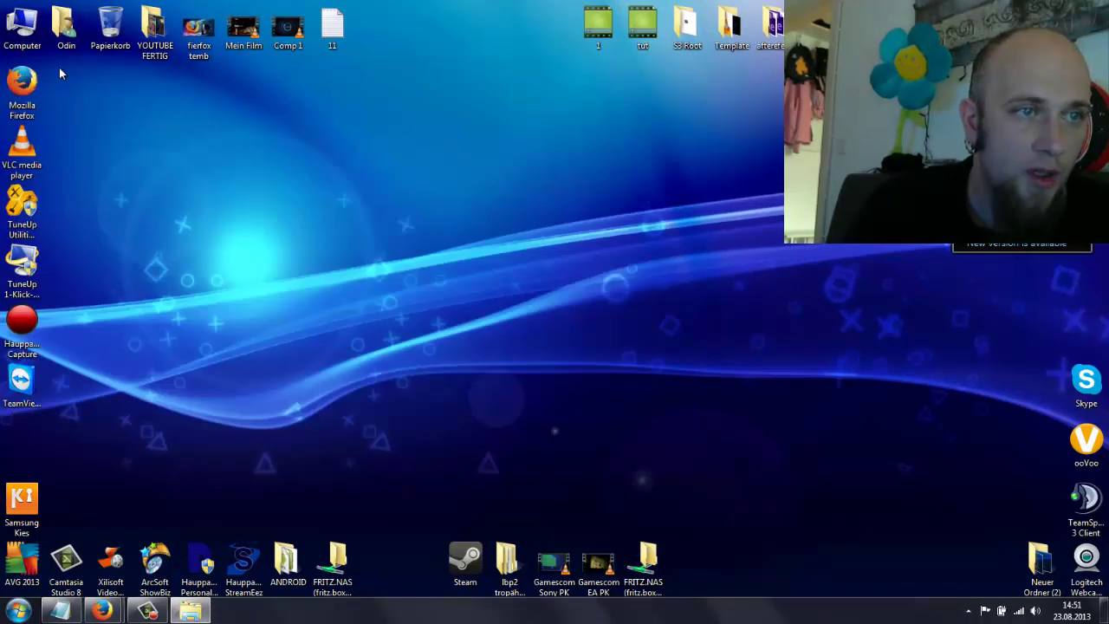
double_click(21, 24)
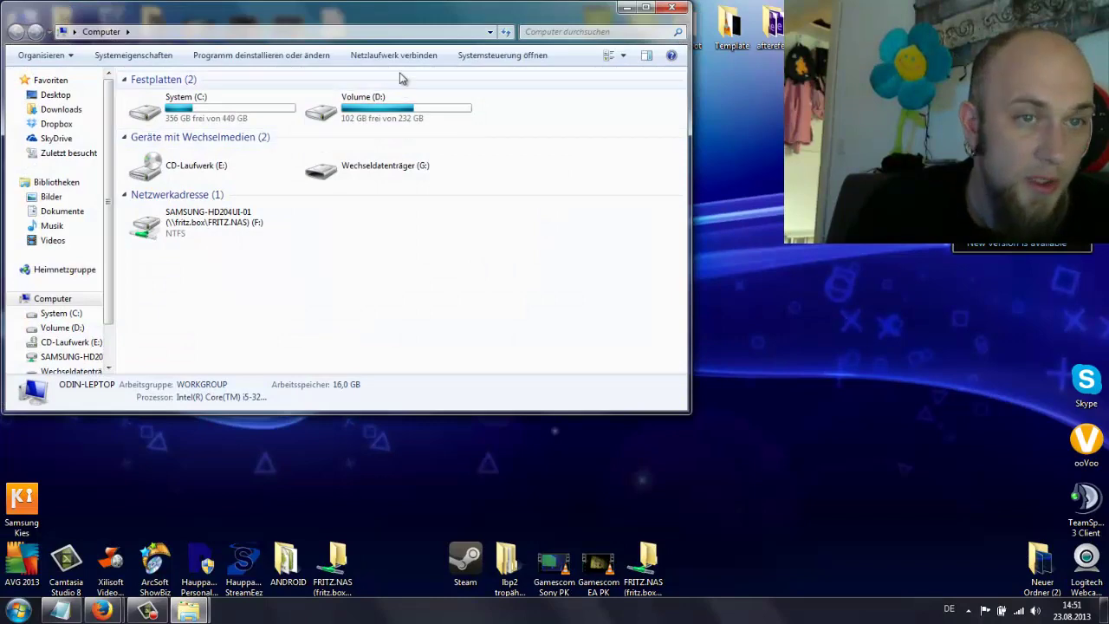
left_click(395, 56)
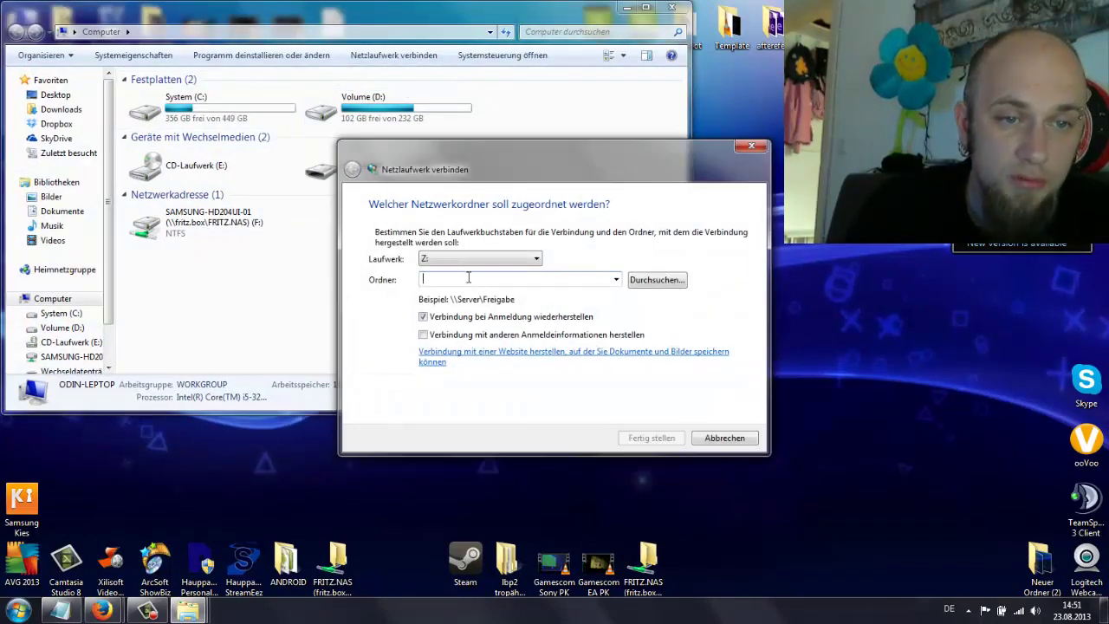
Paste the Flash-DriveSM-USB20-01 path into the Ordner field, then delete it again.
right_click(463, 278)
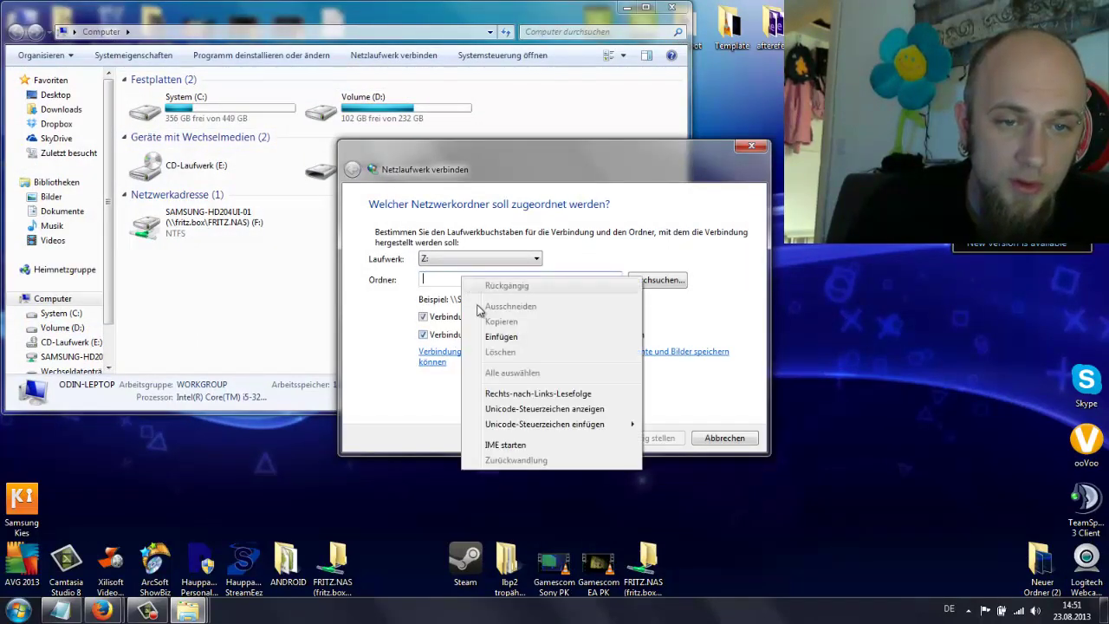
left_click(507, 337)
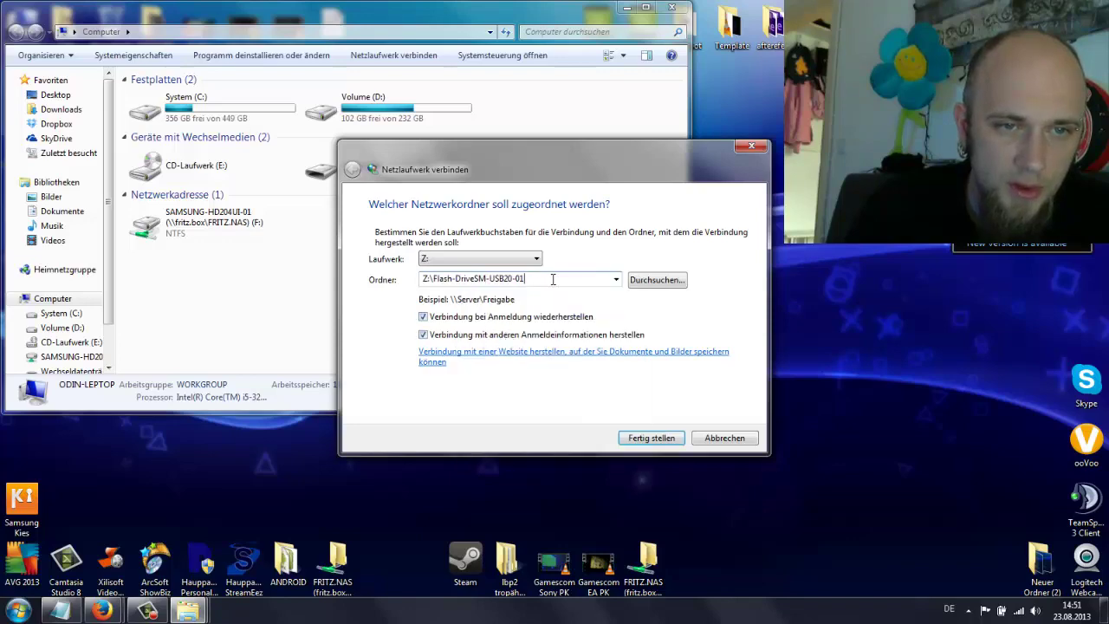
left_click_drag(525, 279, 364, 290)
key("BackSpace")
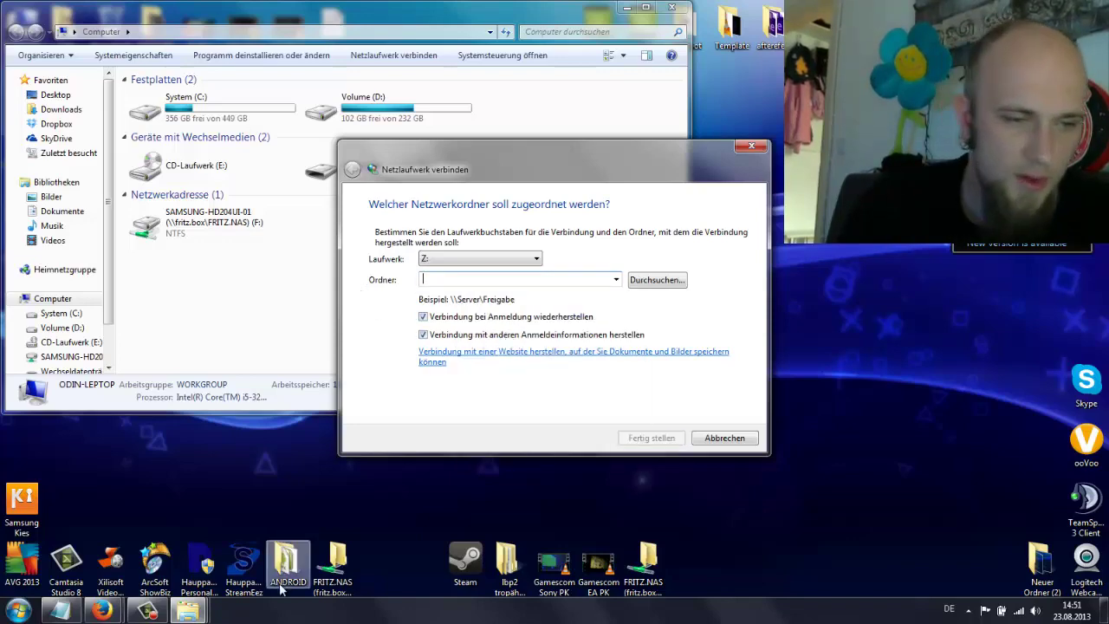
Copy the \\fritz.box\FRITZ.NAS share address from the FRITZ.NAS window's address bar.
double_click(332, 568)
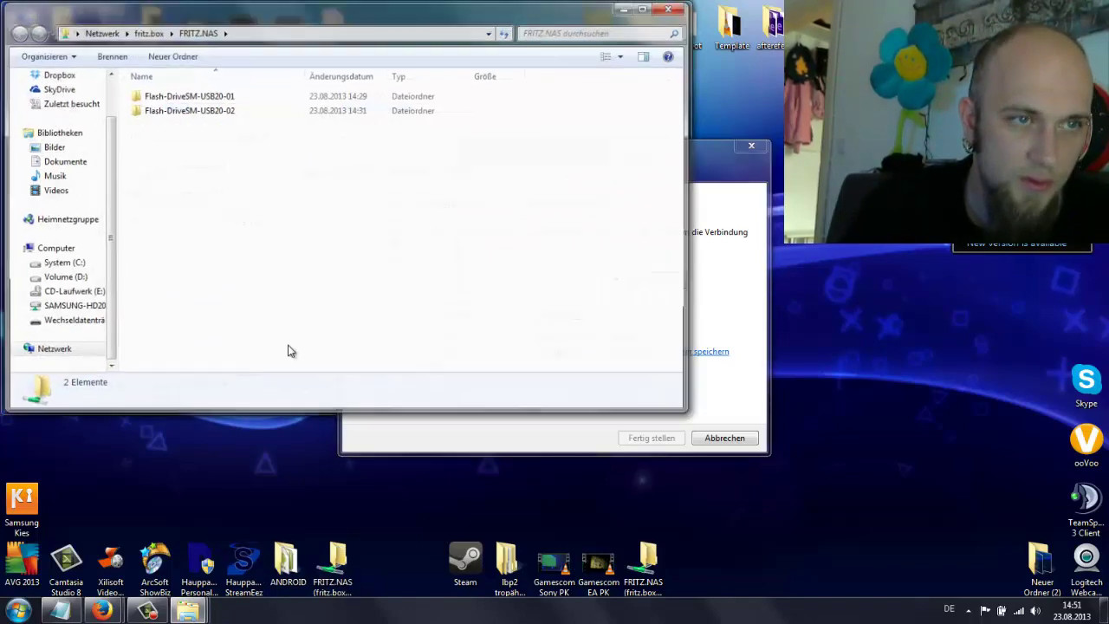
left_click(279, 31)
key("super+c")
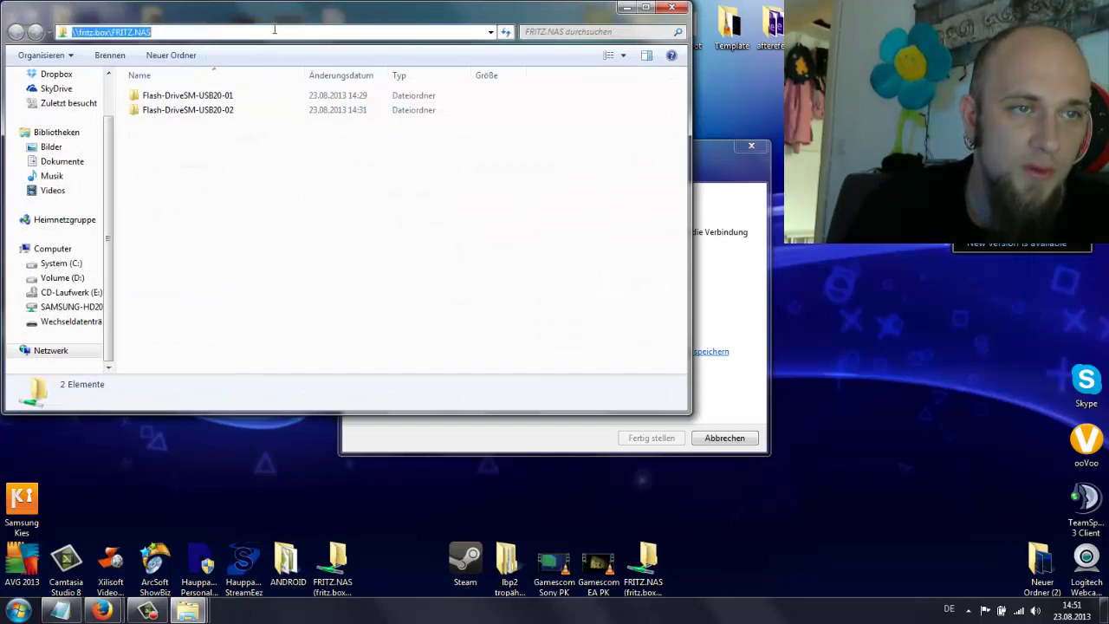
right_click(275, 31)
right_click(122, 32)
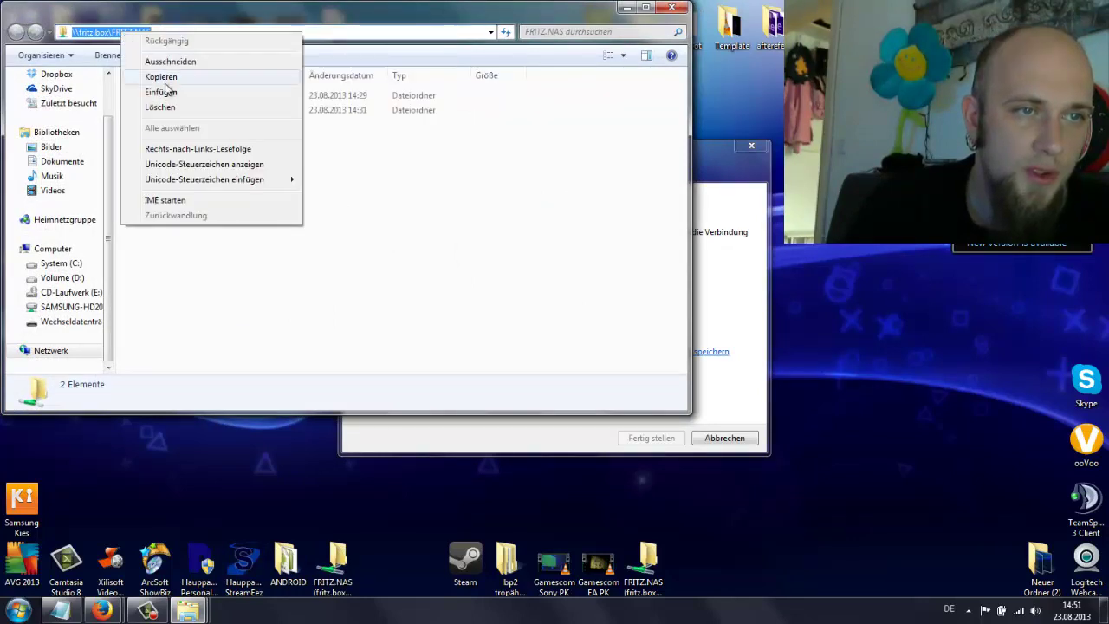
left_click(165, 82)
Paste \\fritz.box\FRITZ.NAS into the Notepad setup notes and minimize Notepad.
left_click(625, 7)
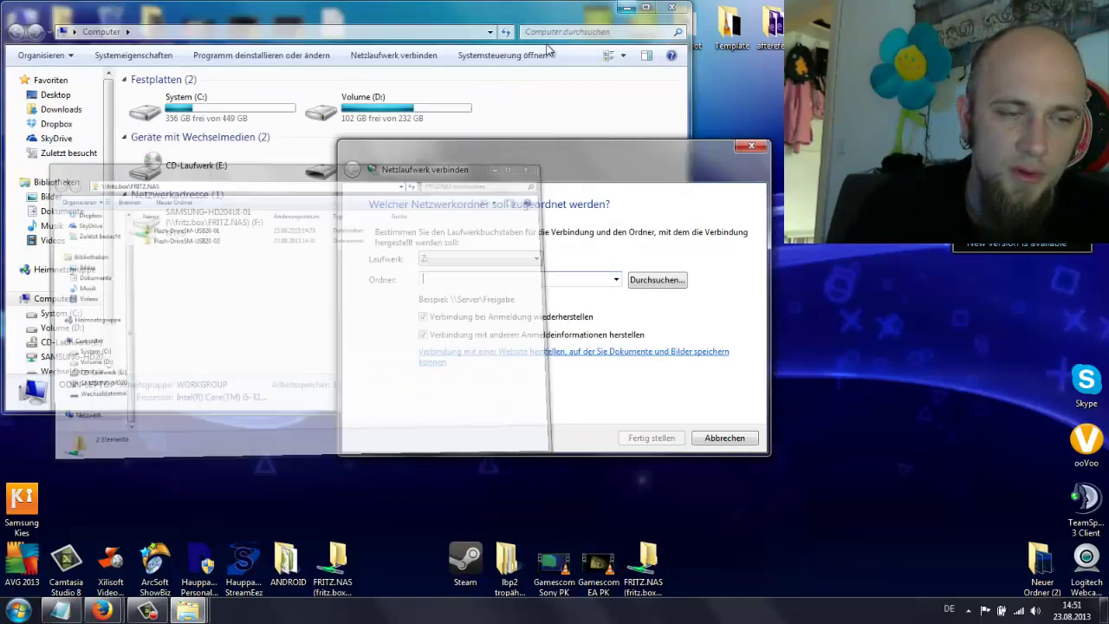
left_click(60, 610)
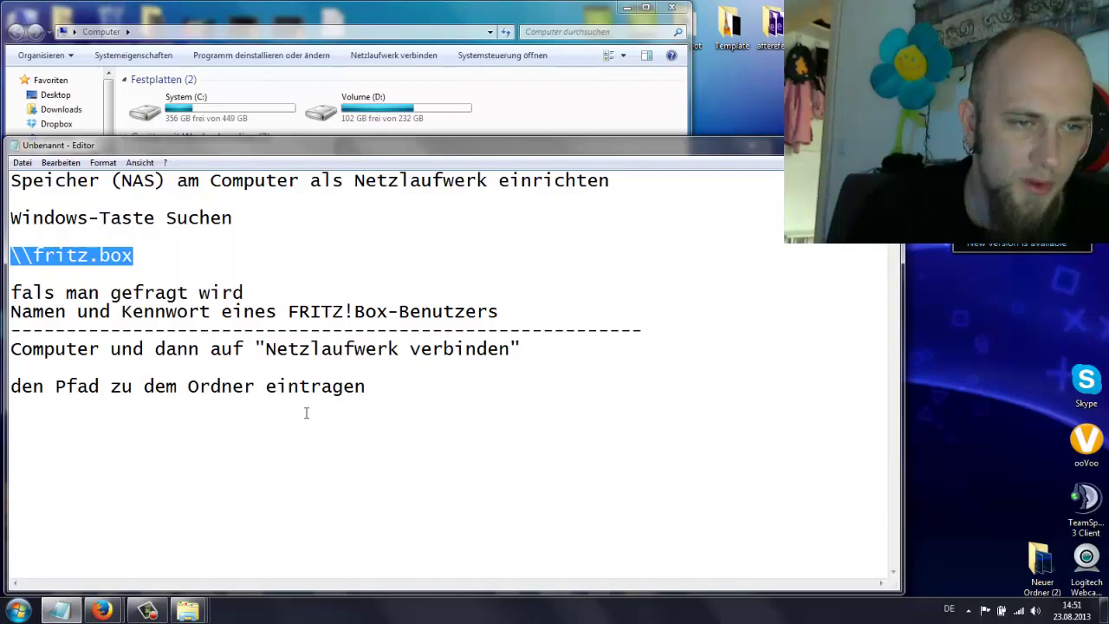
left_click(389, 400)
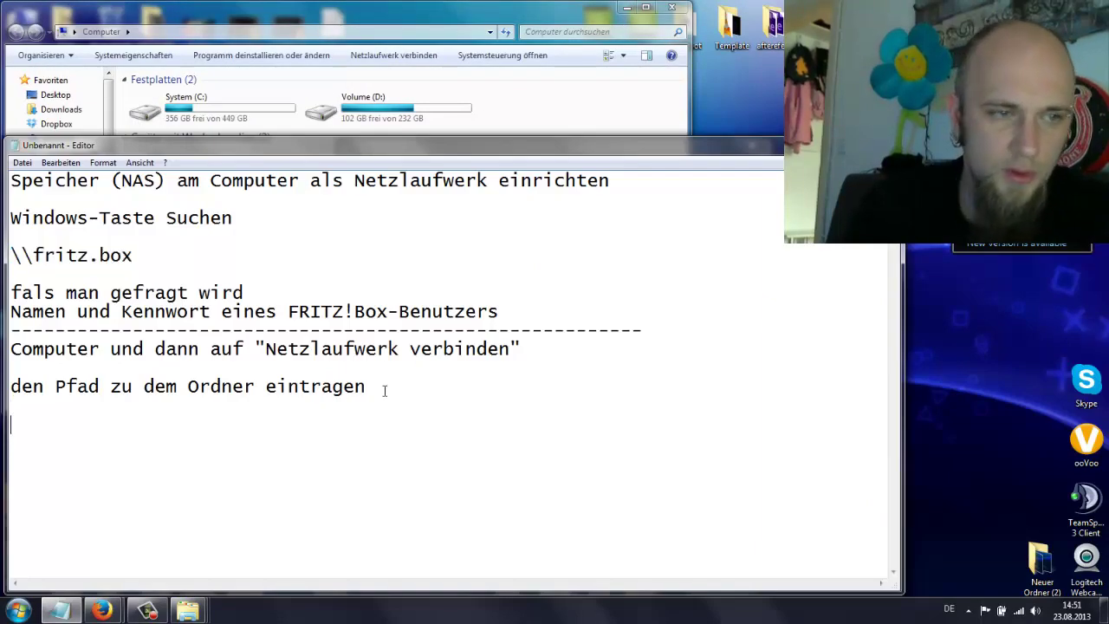
right_click(206, 459)
left_click(271, 330)
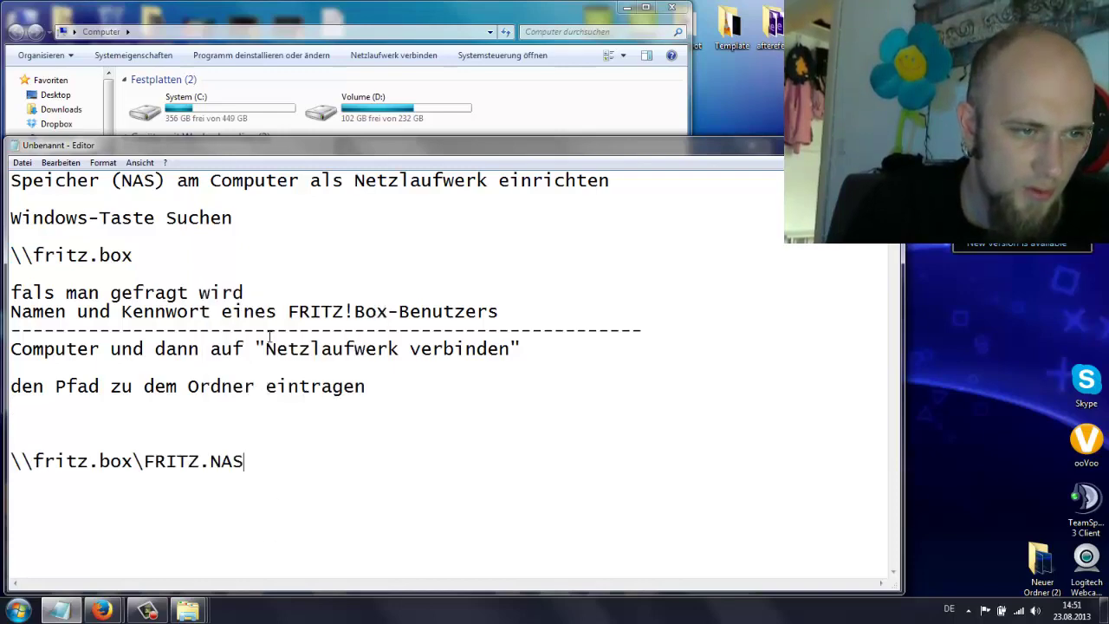
left_click(839, 145)
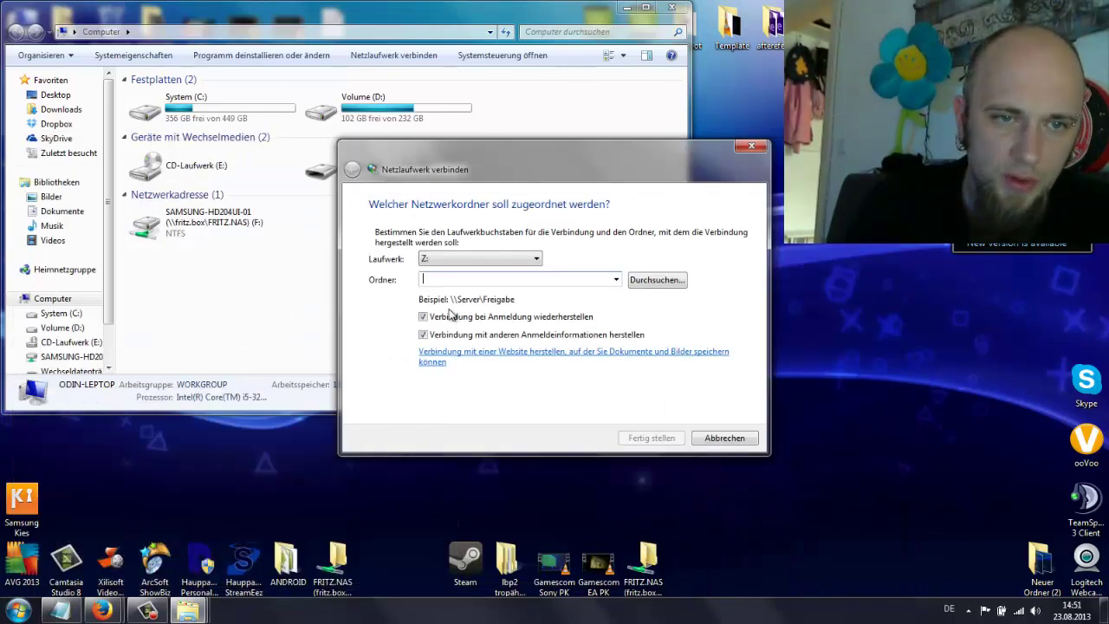
Map \\fritz.box\FRITZ.NAS as drive Z:, entering the share password to connect.
right_click(459, 277)
left_click(513, 339)
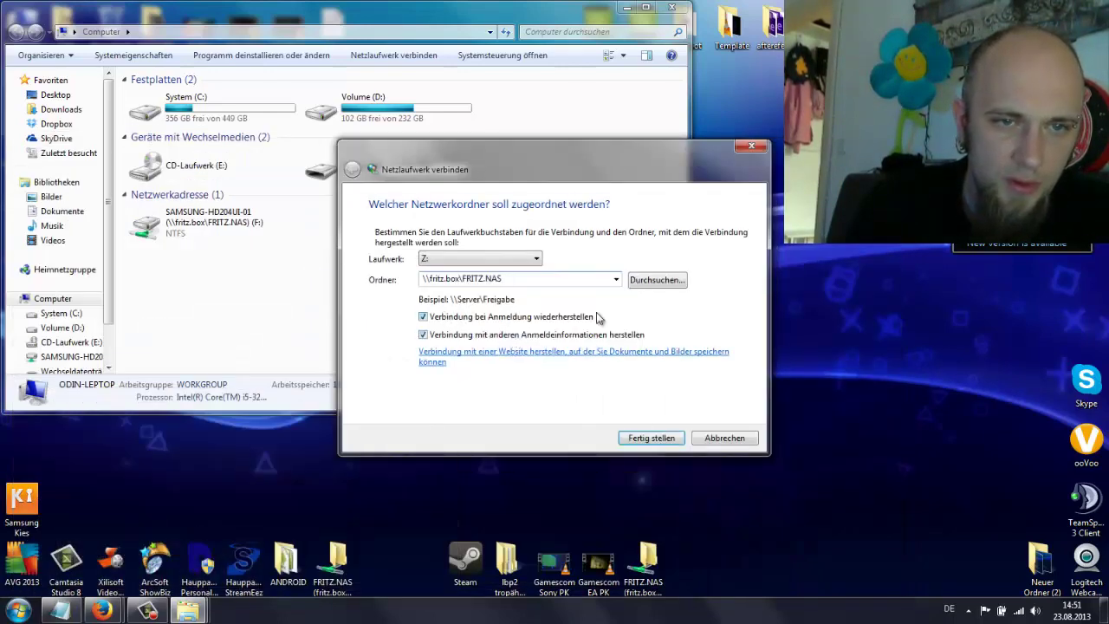
left_click(651, 440)
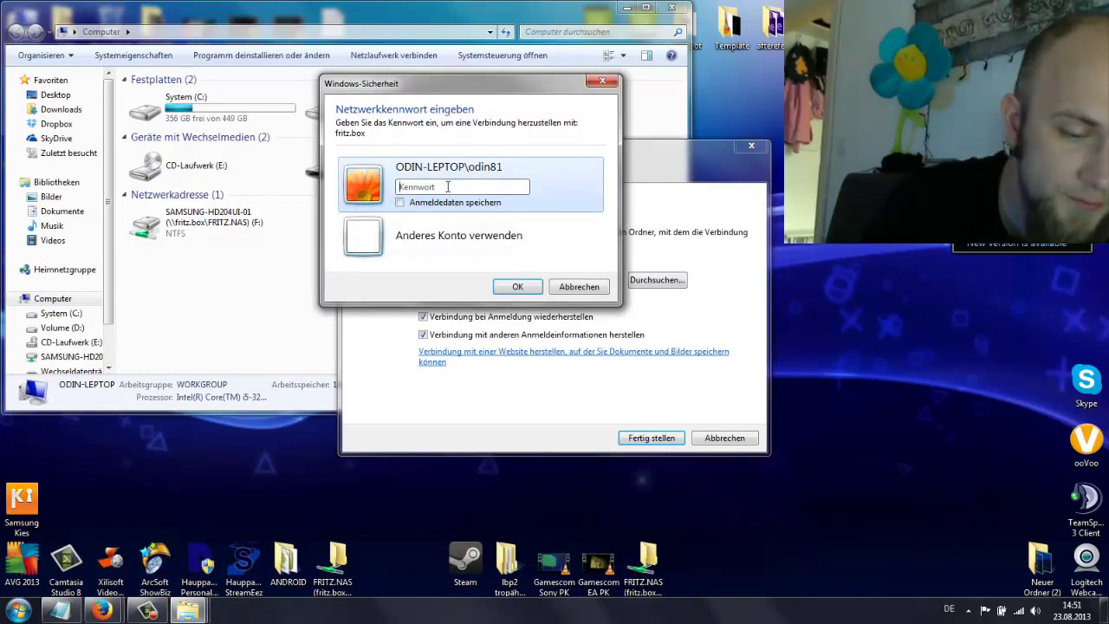
type("•")
key("Return")
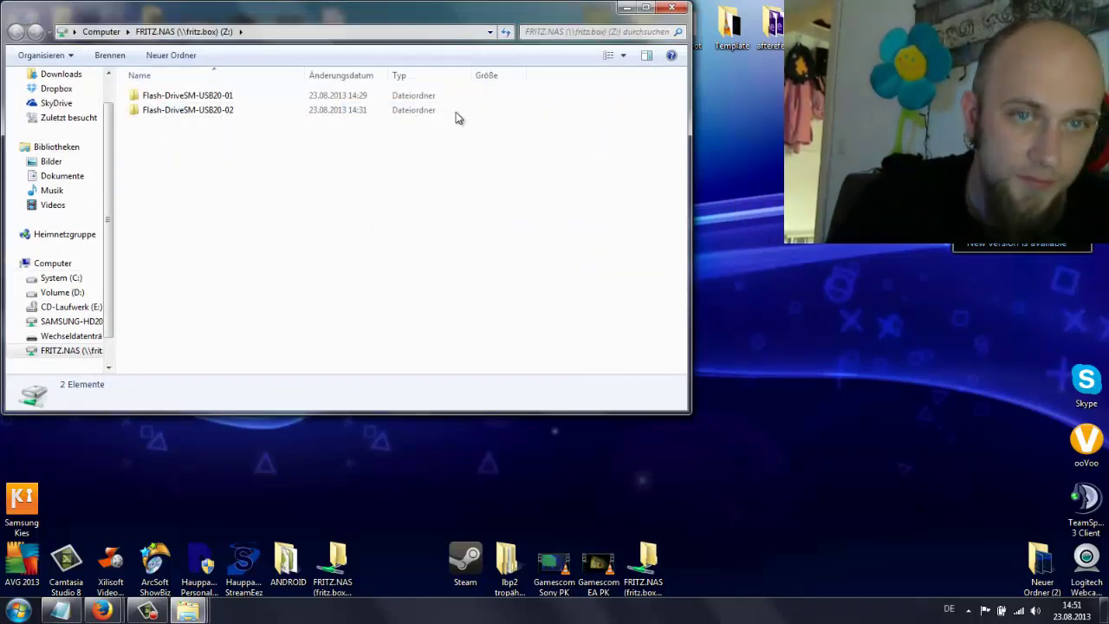
Check the Flash-DriveSM-USB20-01 and Flash-DriveSM-USB20-02 folders on Z:, then close the window.
left_click_drag(572, 13, 611, 135)
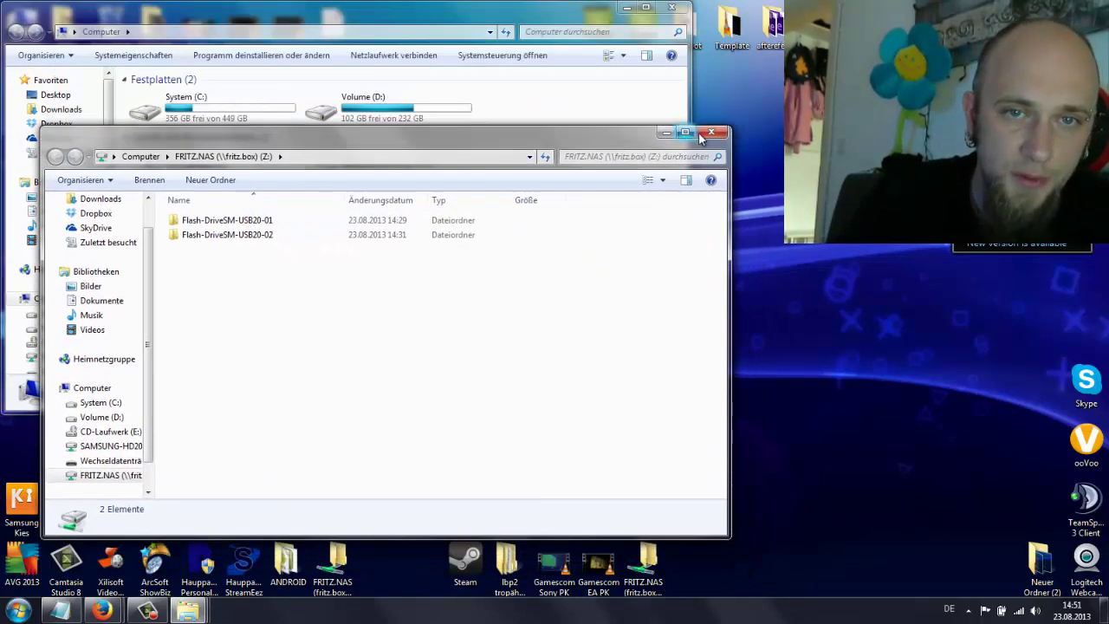
double_click(247, 219)
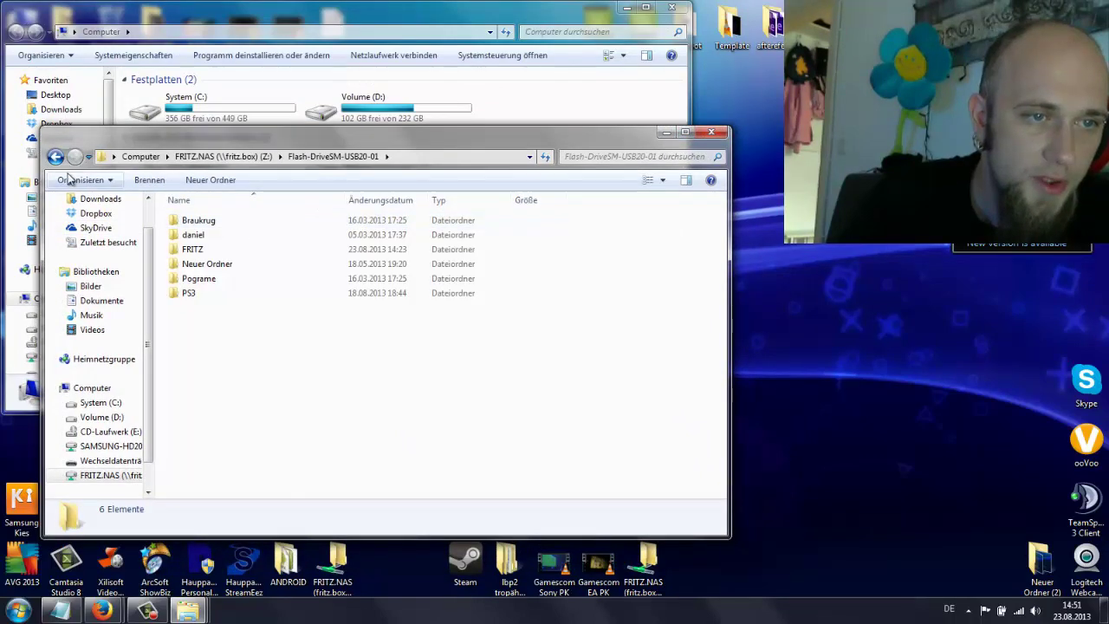
left_click(55, 155)
double_click(216, 235)
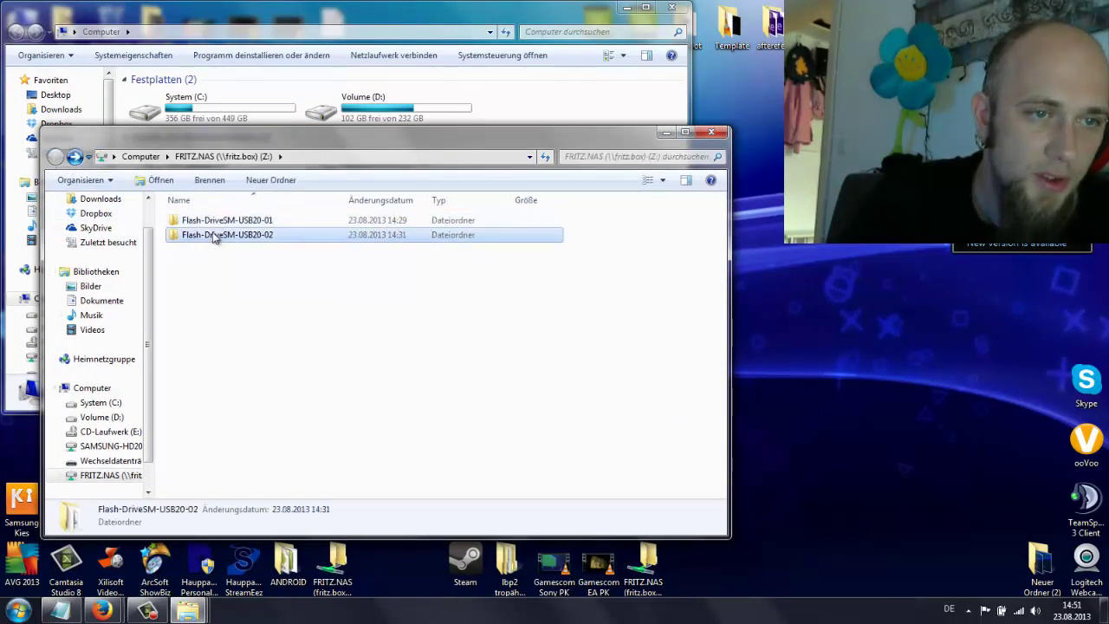
left_click(711, 134)
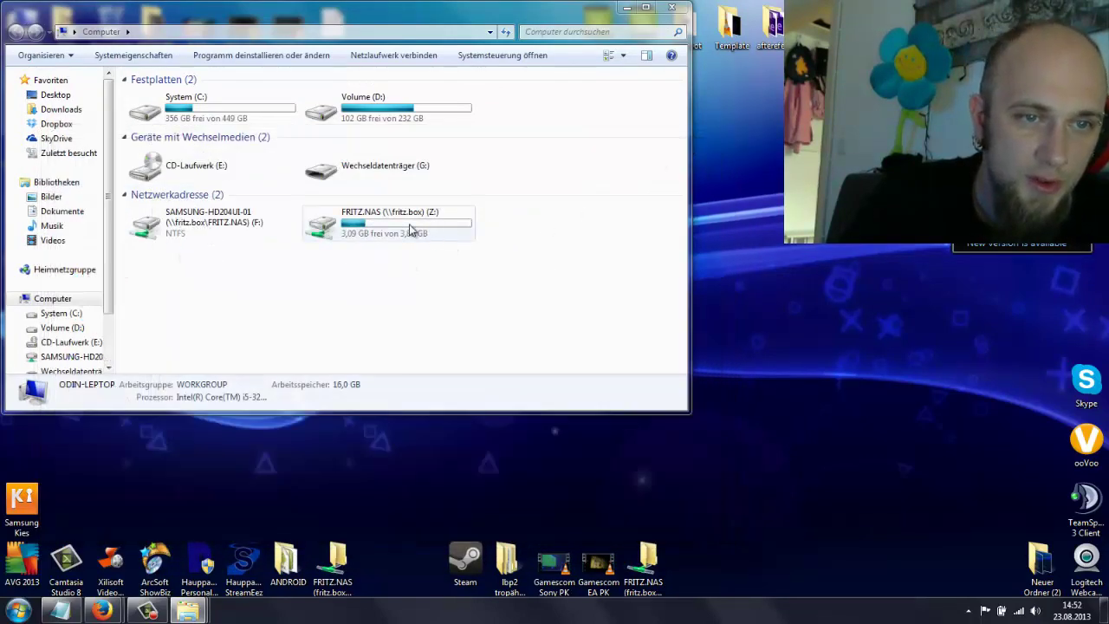
Copy the full address-bar path of the Flash-DriveSM-USB20-01 folder on FRITZ.NAS.
double_click(336, 563)
double_click(201, 98)
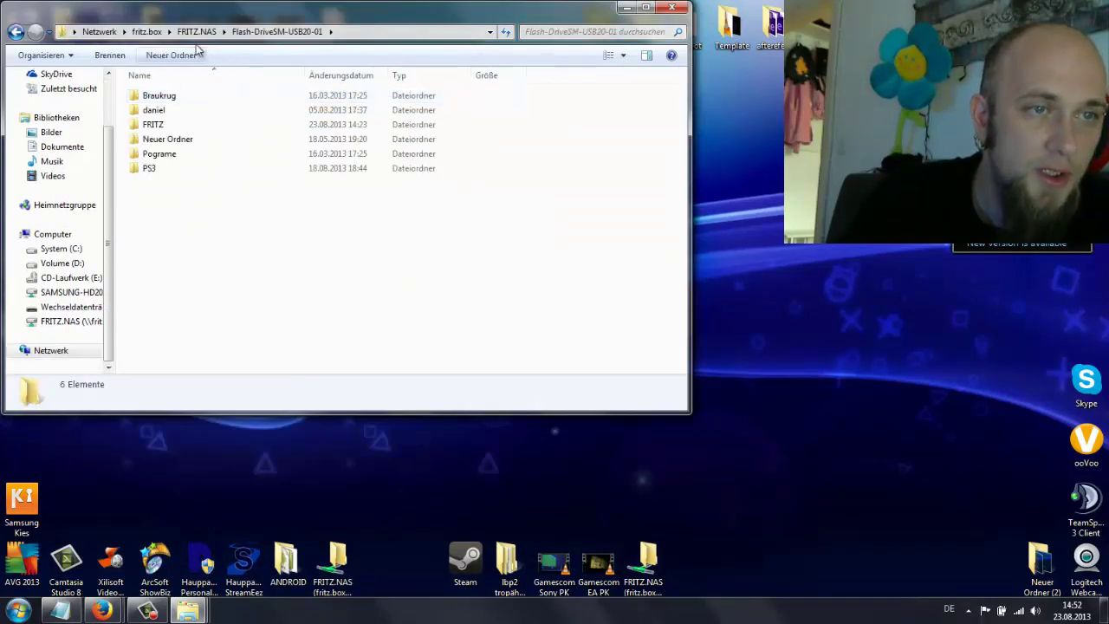
left_click(371, 38)
key("super+c")
right_click(370, 39)
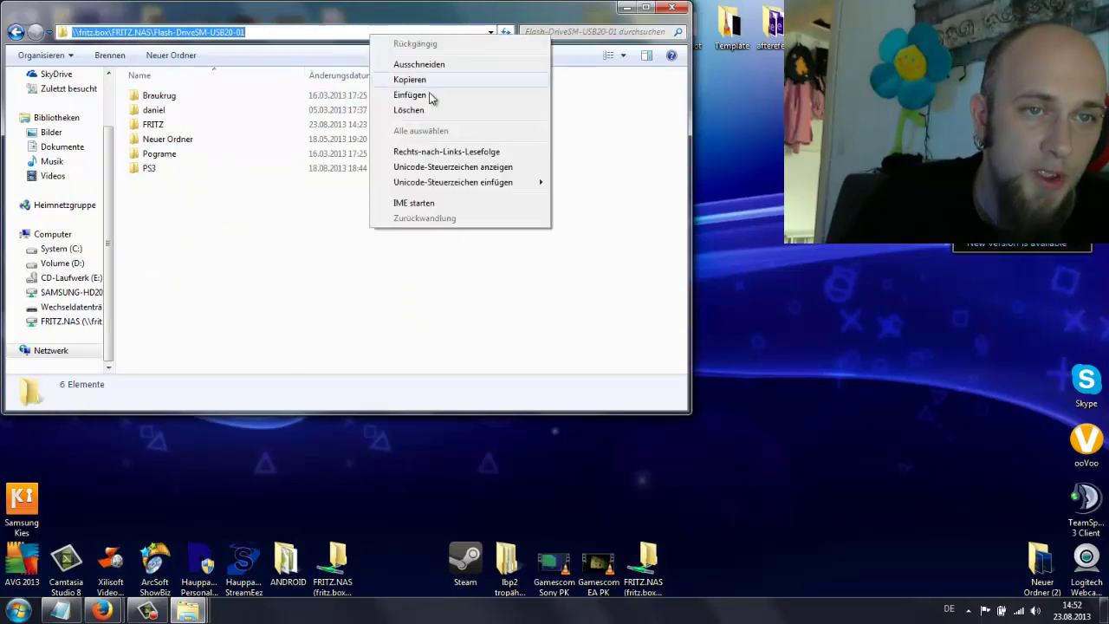
left_click(428, 84)
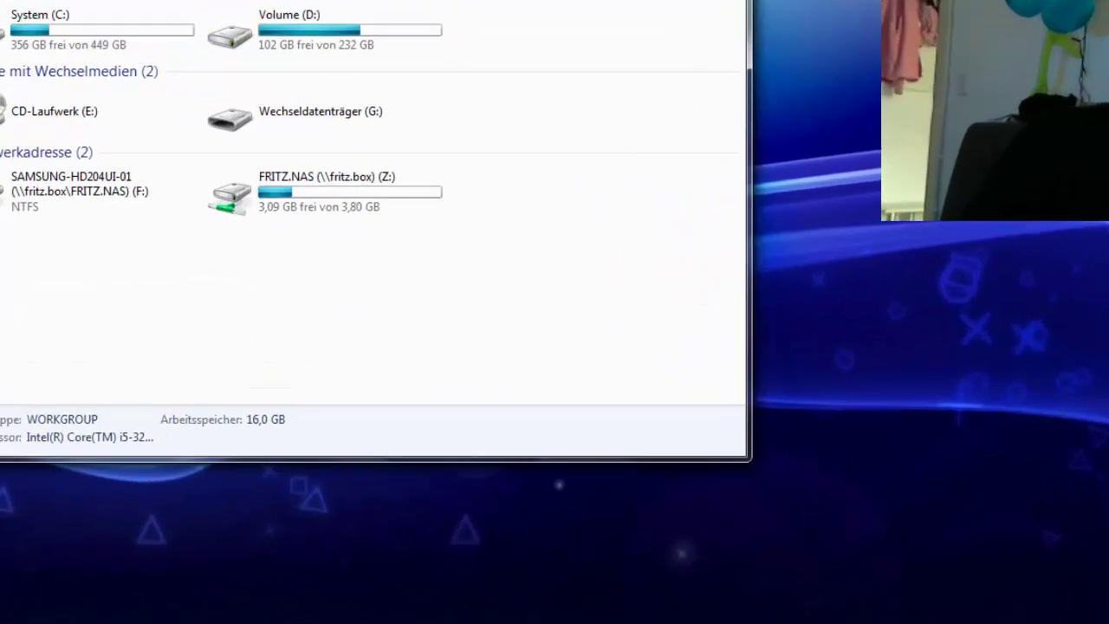
Map the pasted Flash-DriveSM-USB20-01 path as drive Y: and close the opened Y: window.
left_click(393, 55)
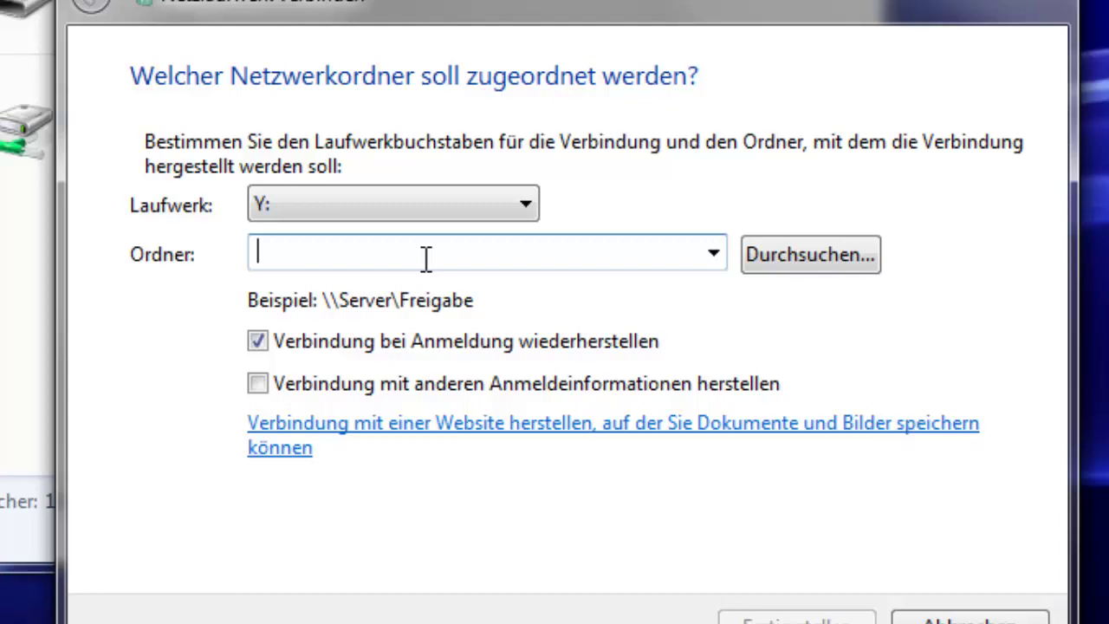
right_click(426, 257)
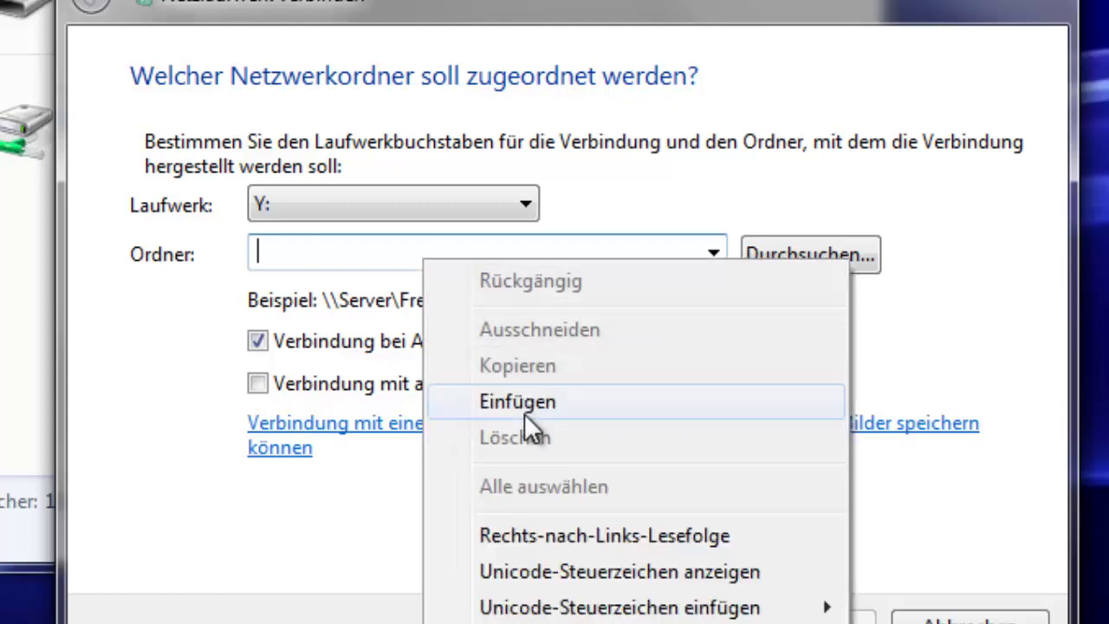
left_click(521, 400)
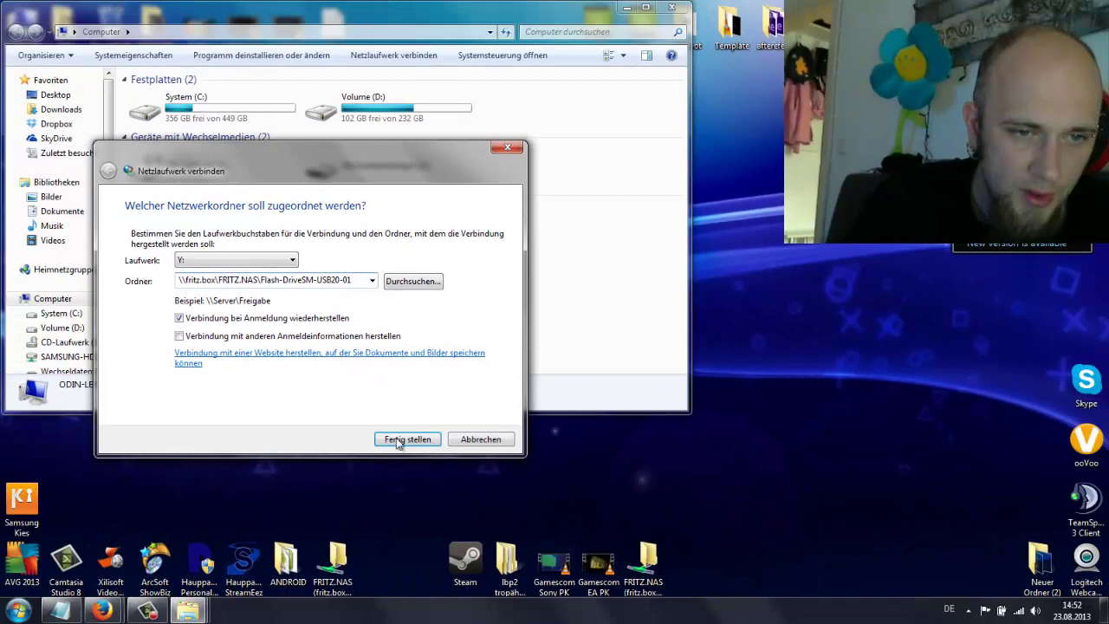
left_click(796, 619)
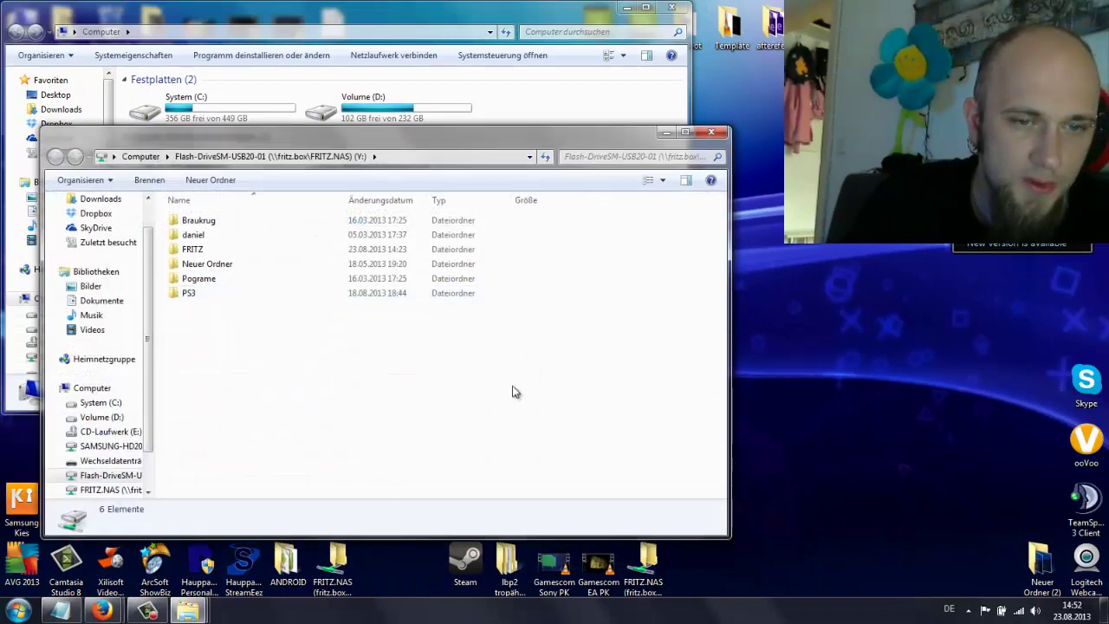
left_click(712, 133)
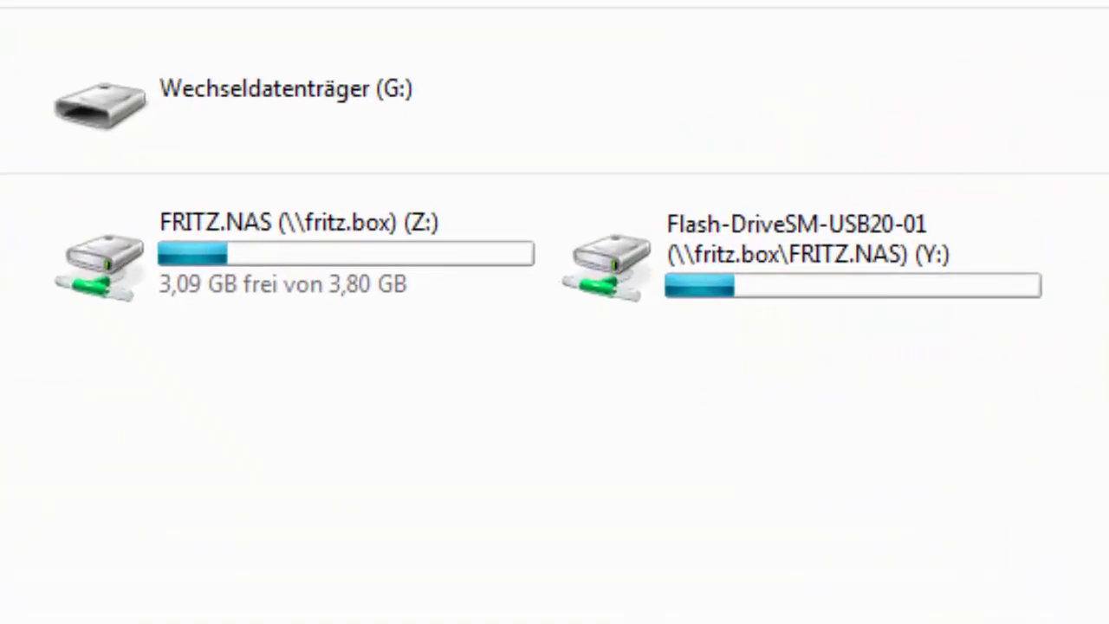
left_click_drag(1104, 237, 657, 221)
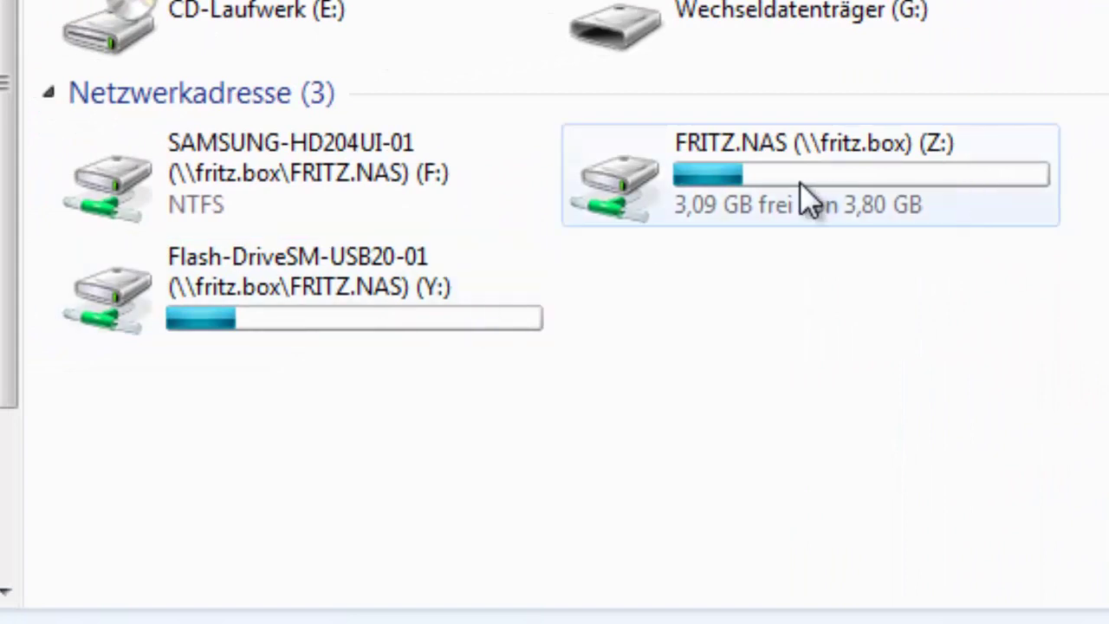
mouse_move(841, 160)
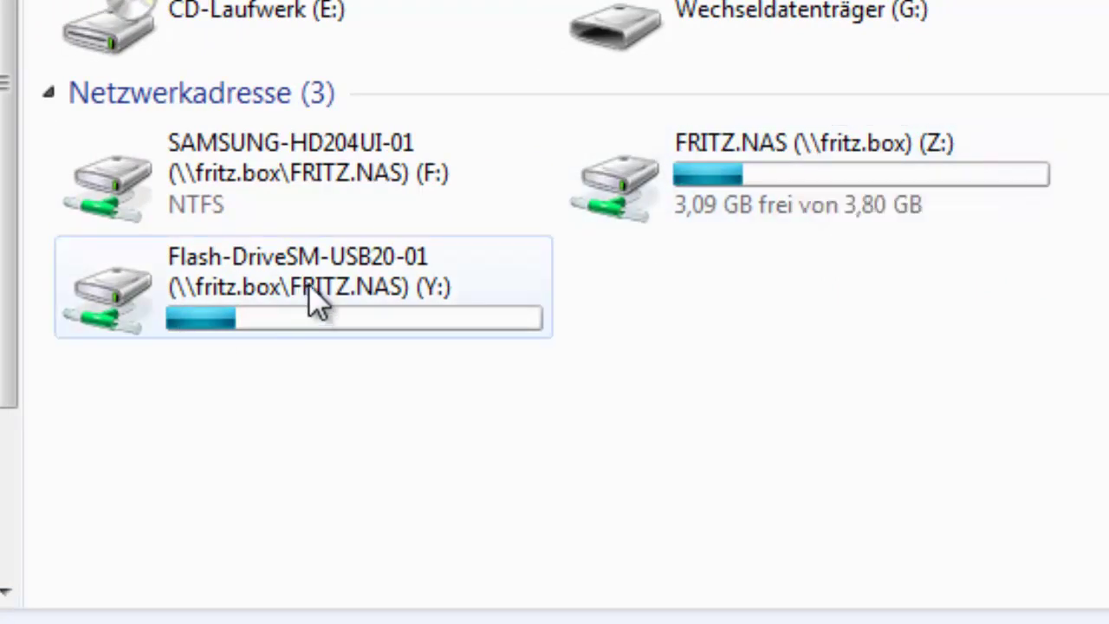
mouse_move(398, 312)
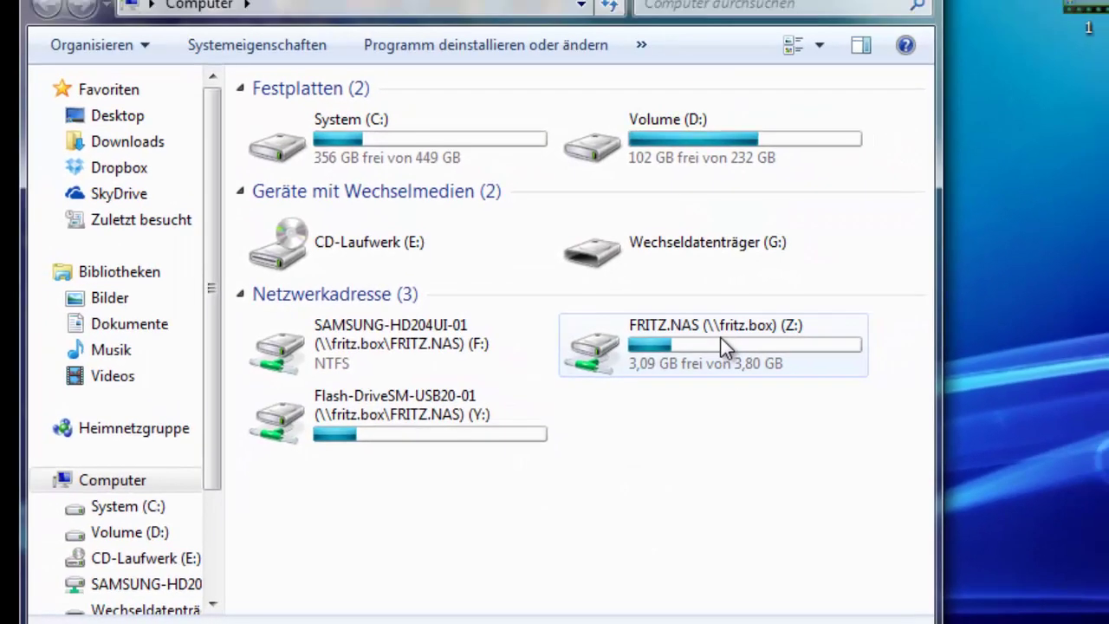
double_click(724, 346)
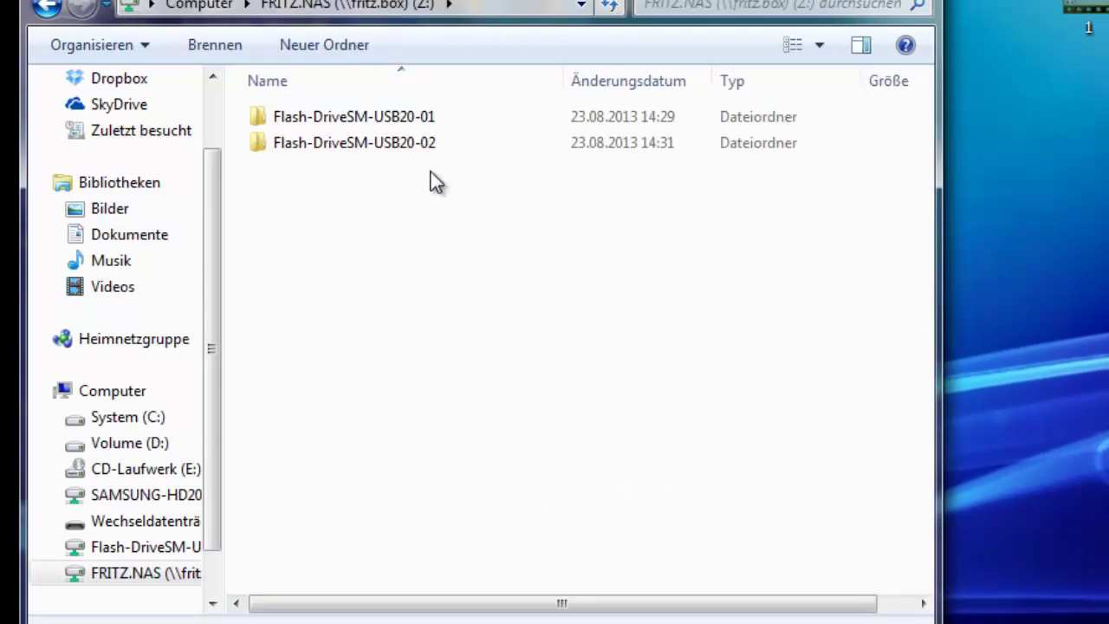
left_click(47, 7)
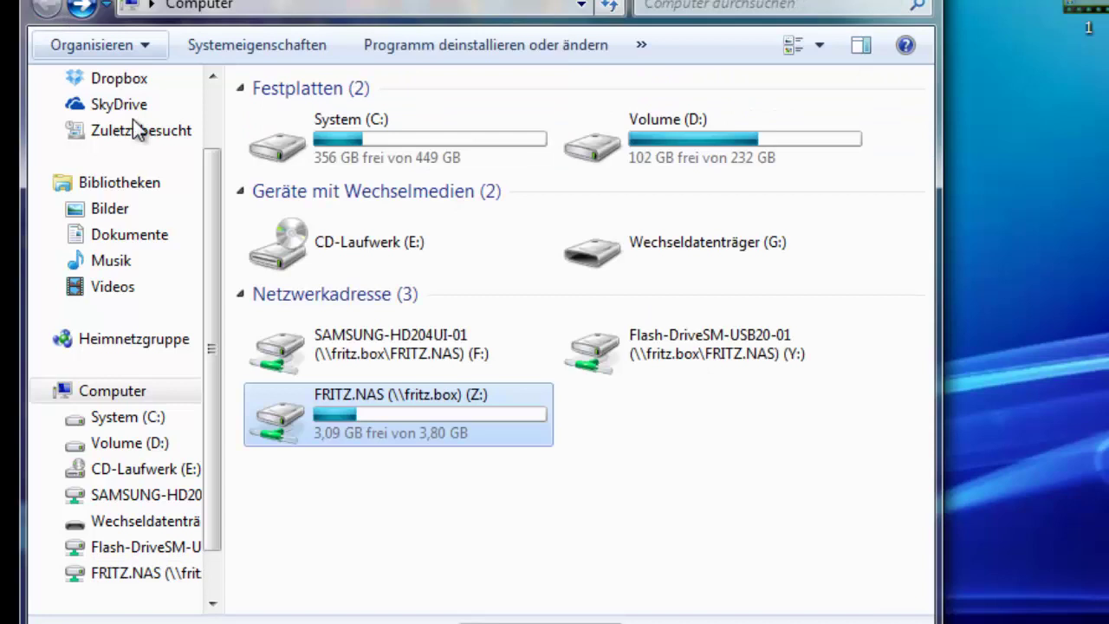
double_click(397, 399)
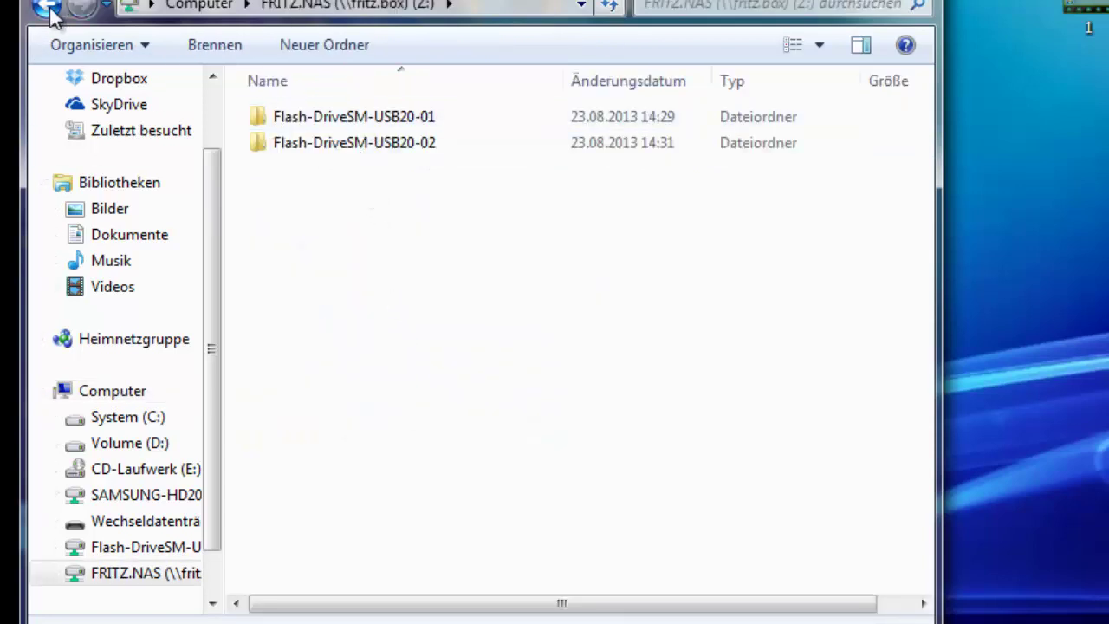
left_click(47, 7)
double_click(711, 356)
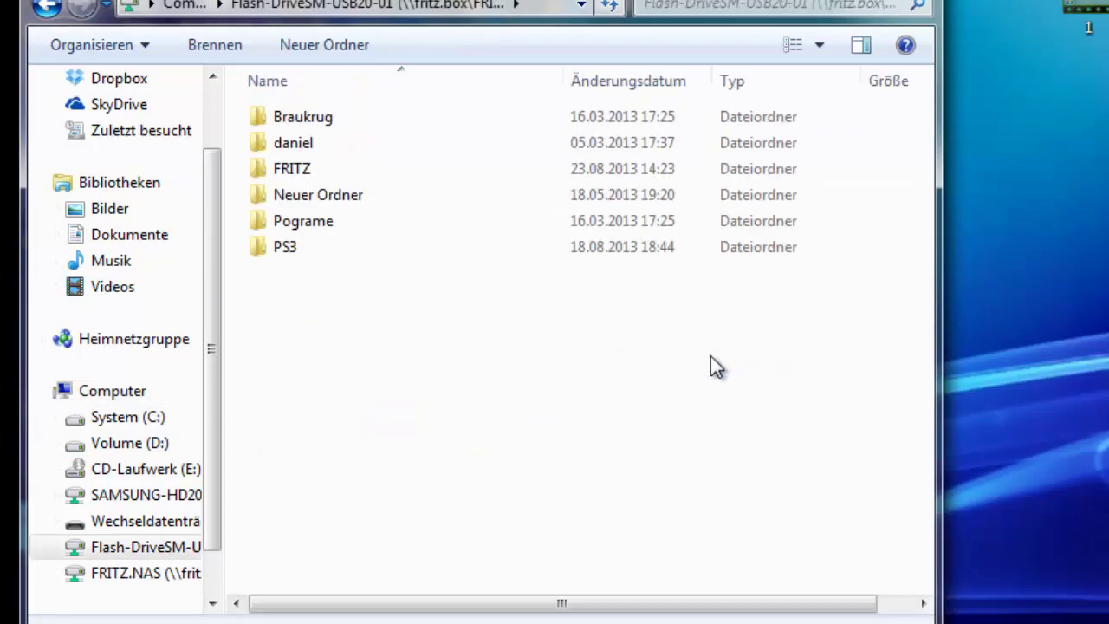
left_click(43, 7)
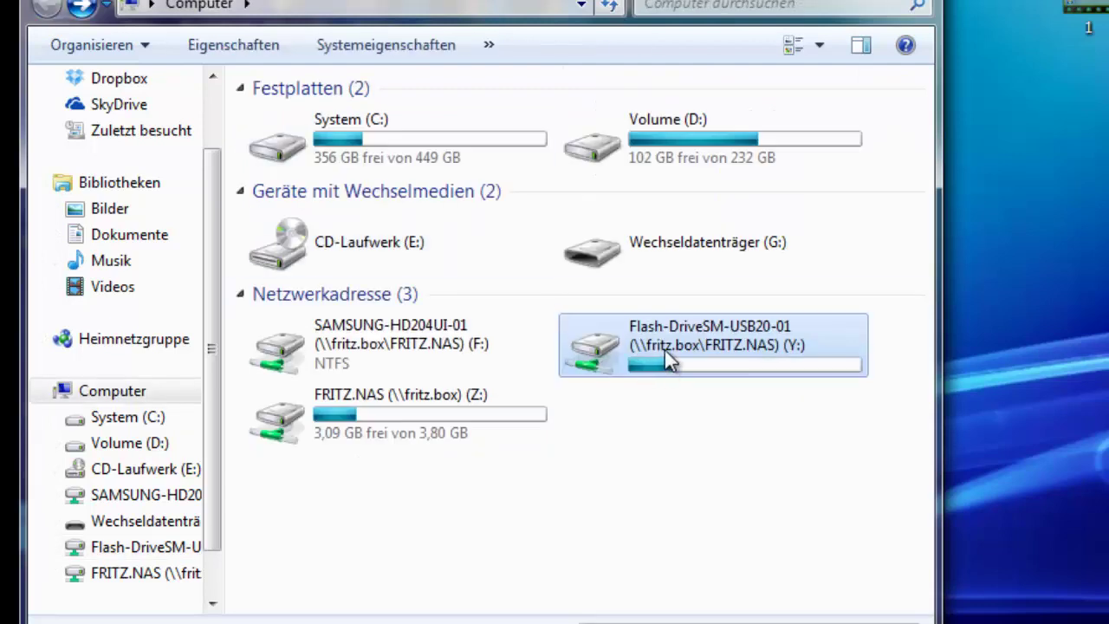
double_click(664, 350)
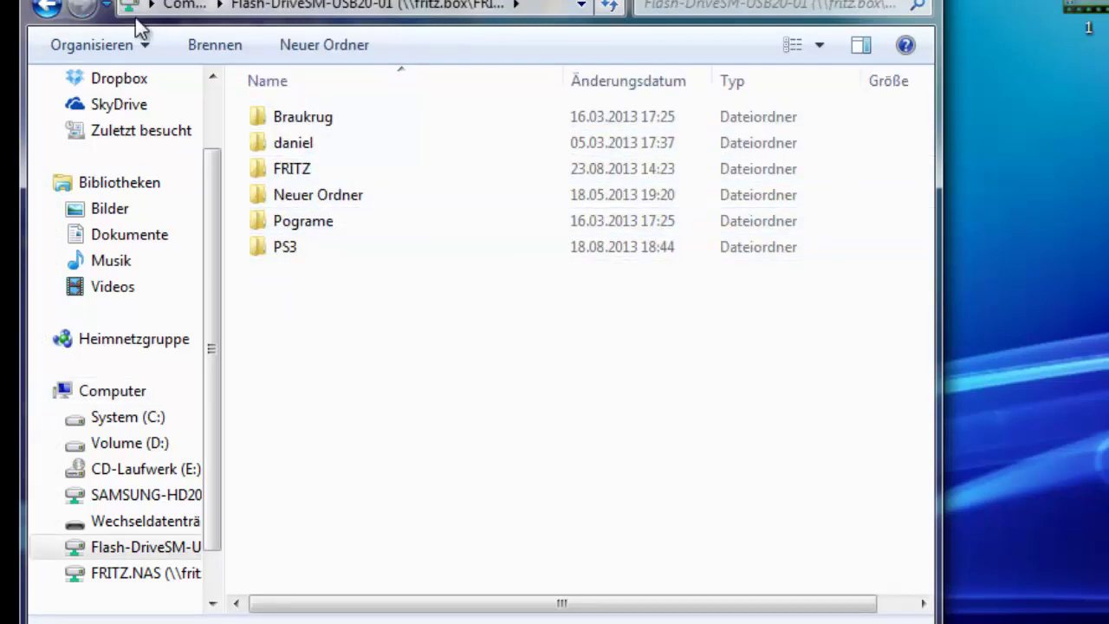
left_click(47, 8)
double_click(383, 405)
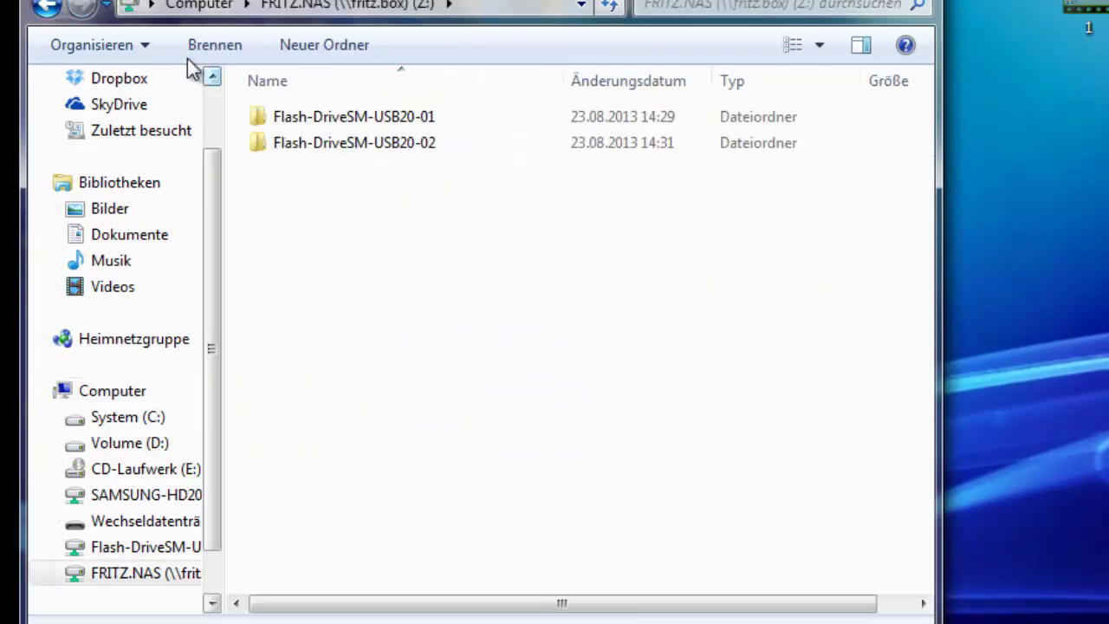
left_click(47, 8)
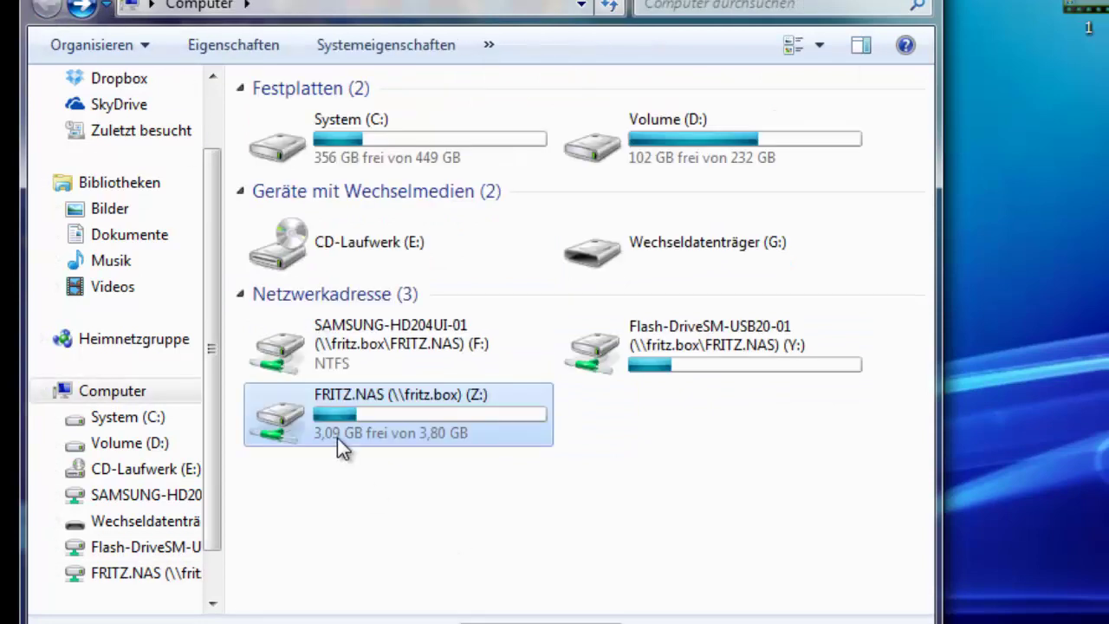
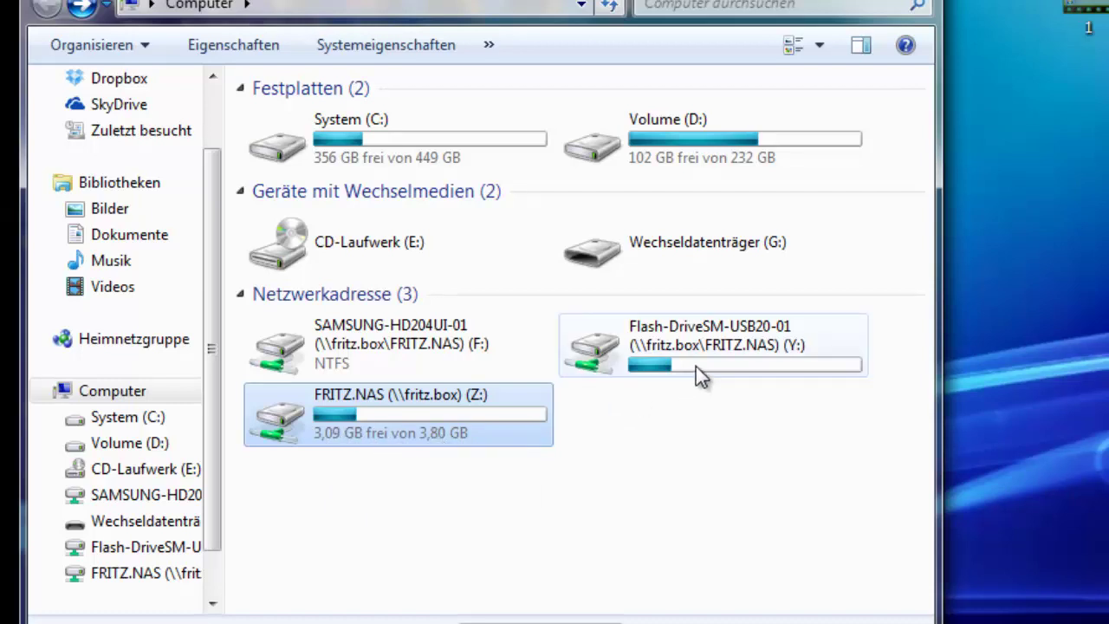
Open the Flash-DriveSM-USB20-01 (Y:) drive and place the 16-item desktop ANDROID folder beside it.
double_click(765, 372)
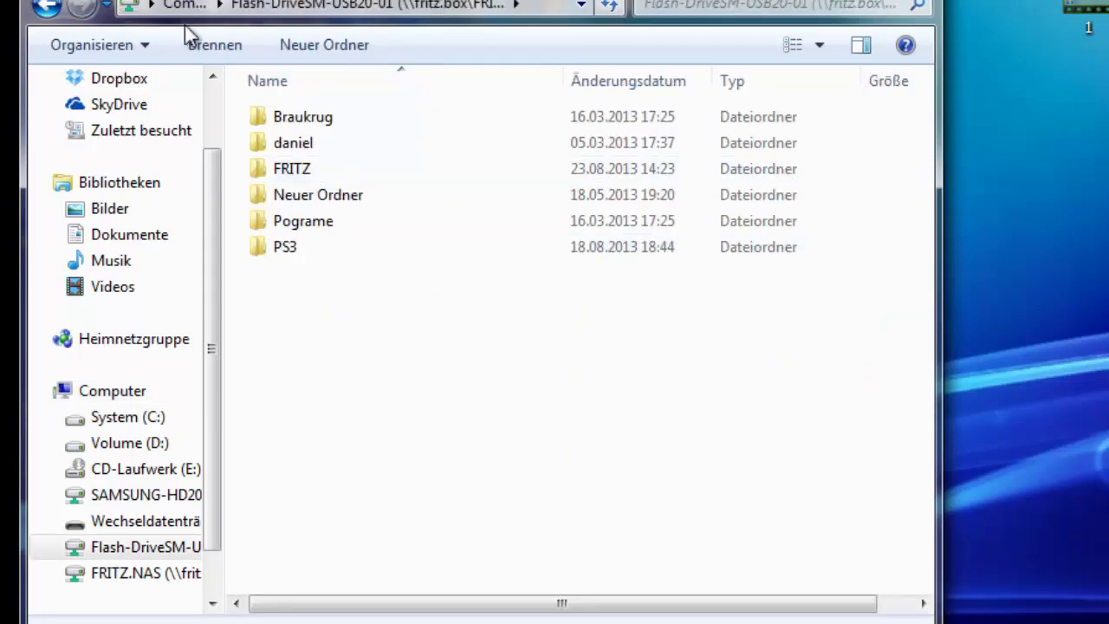
left_click(46, 7)
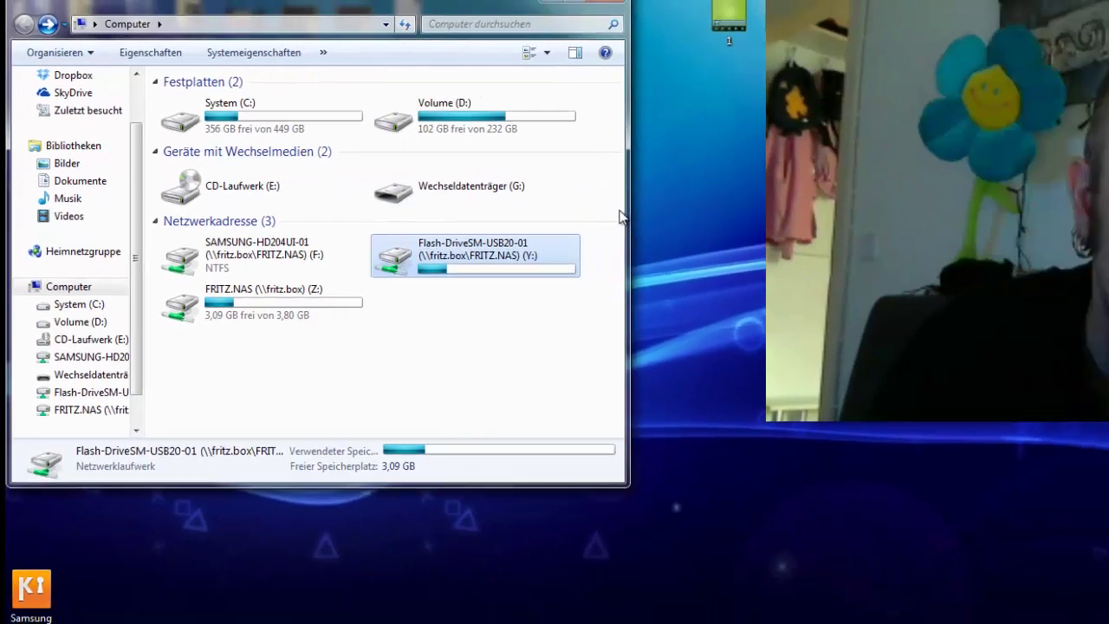
left_click(466, 222)
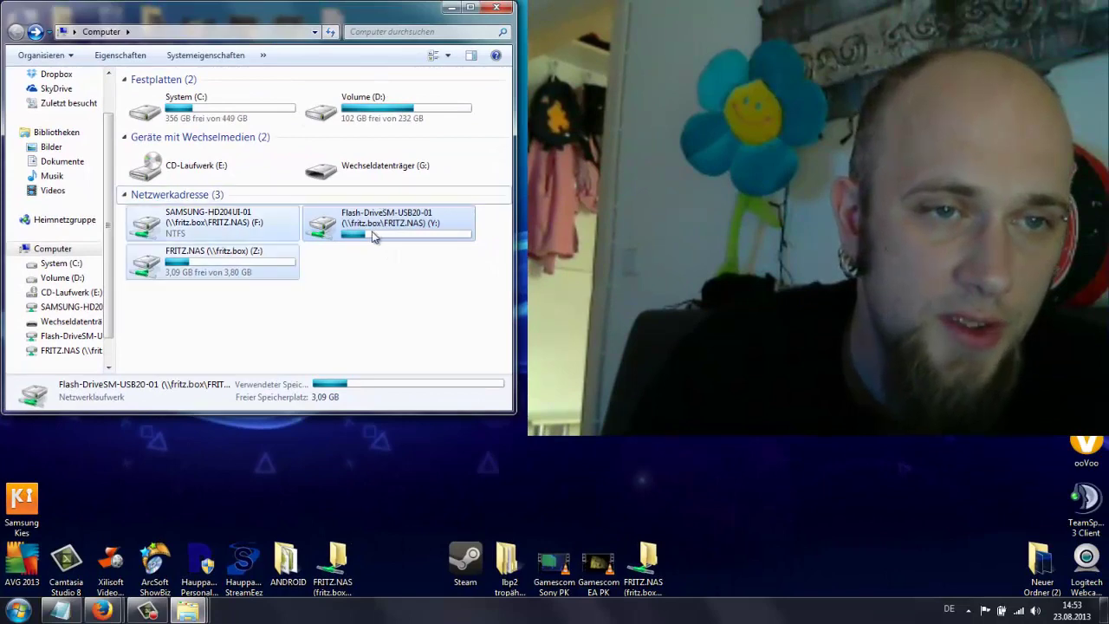
double_click(373, 234)
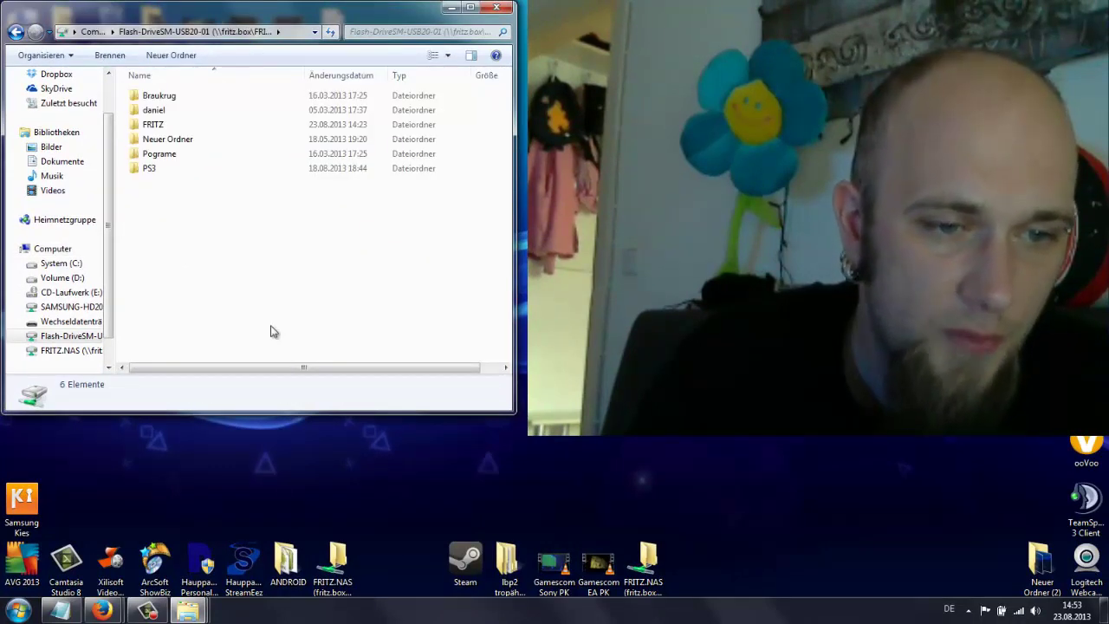
double_click(287, 563)
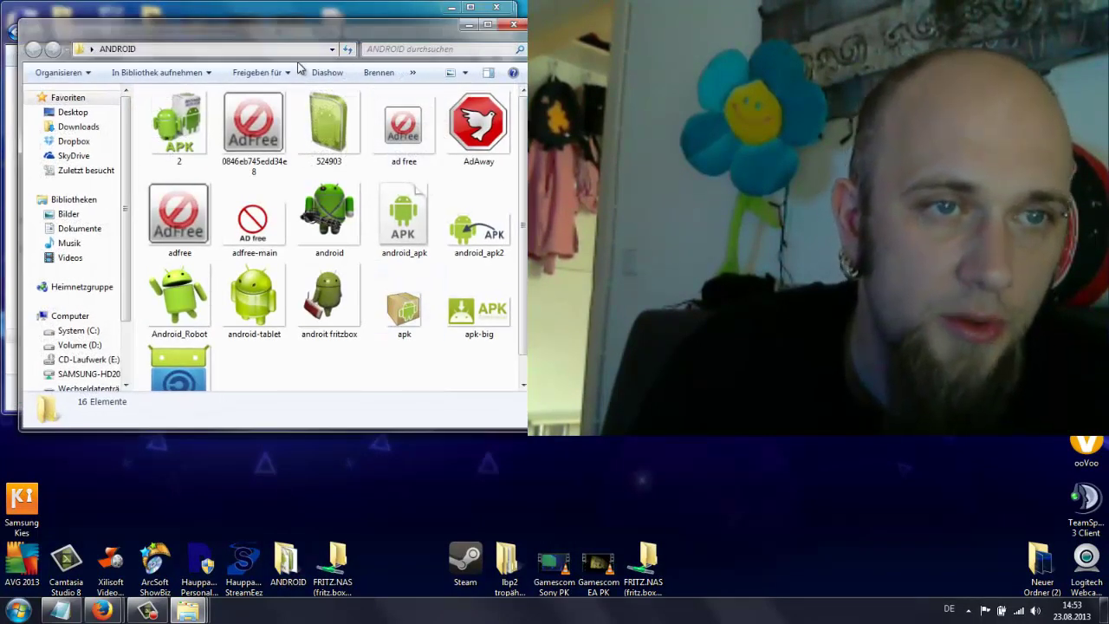
left_click_drag(307, 27, 312, 361)
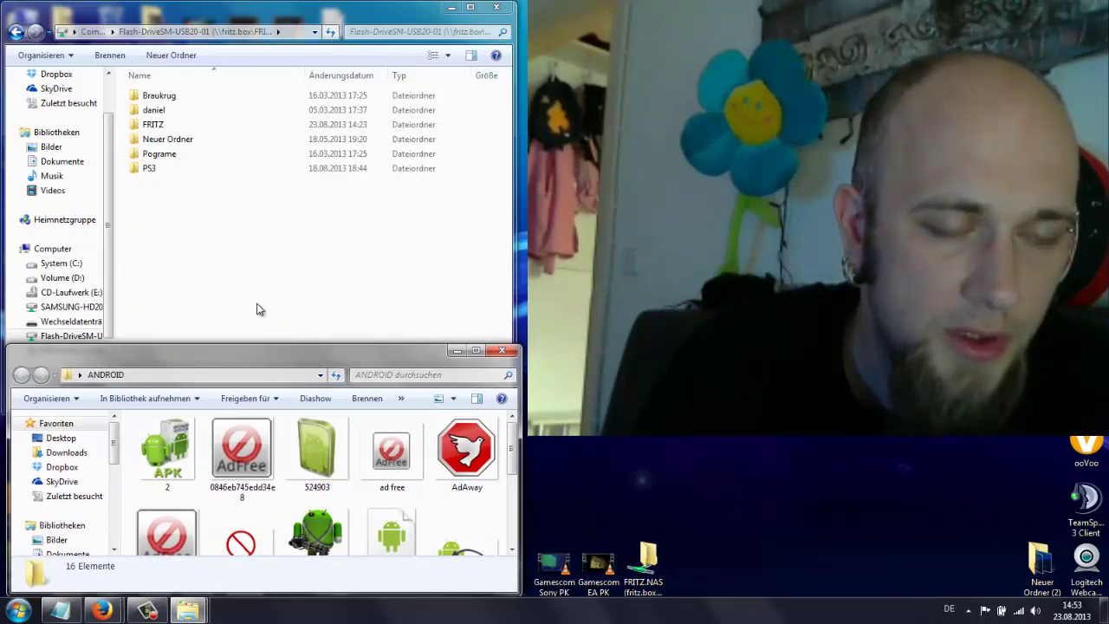
Close the ANDROID window and check the desktop ANDROID folder's properties.
left_click(504, 353)
right_click(295, 551)
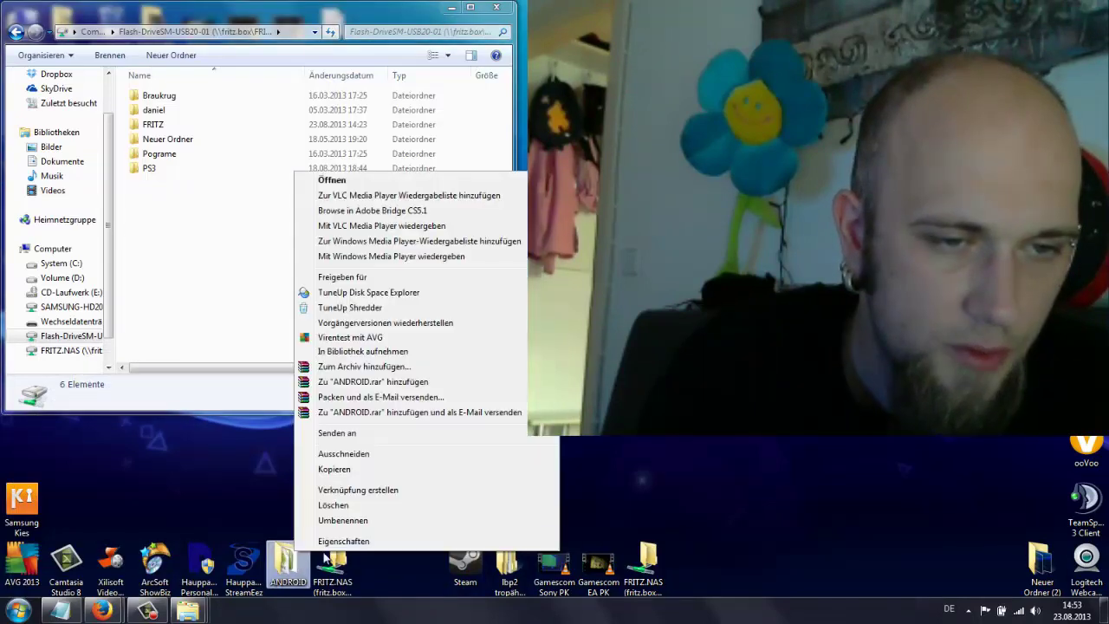
left_click(343, 541)
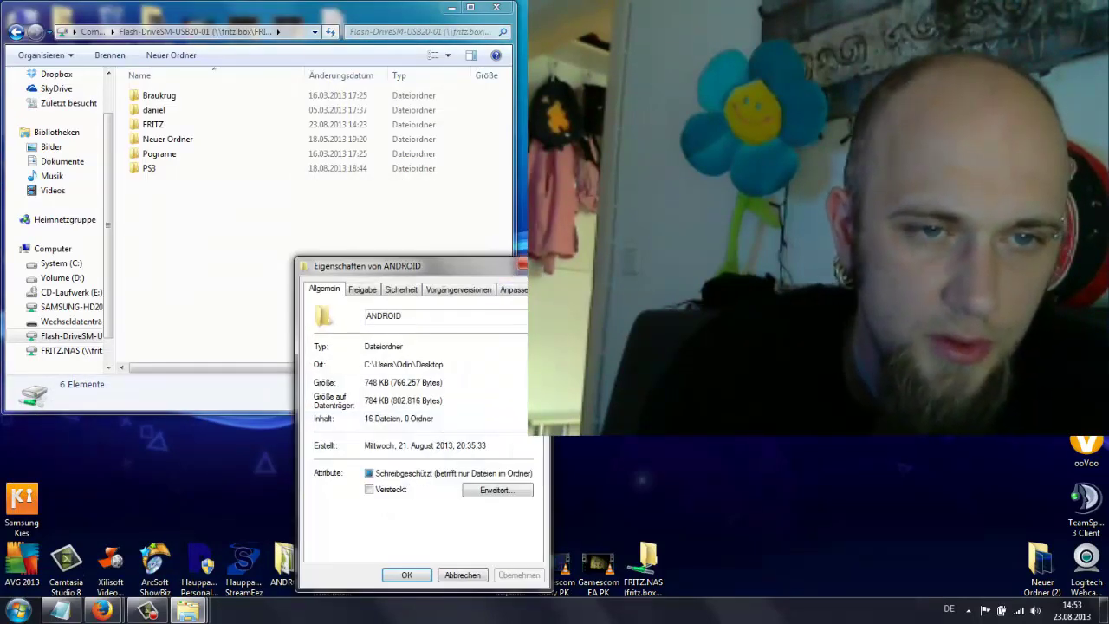
key("Escape")
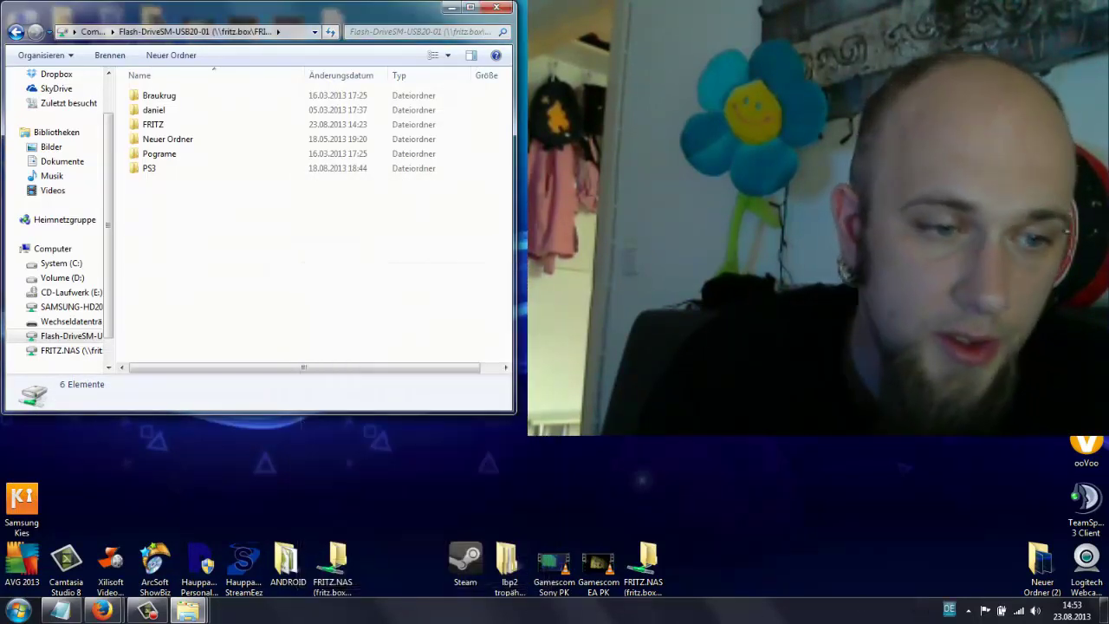
Copy the ANDROID folder onto the Flash-Drive network drive, bringing it to seven folders.
left_click(147, 609)
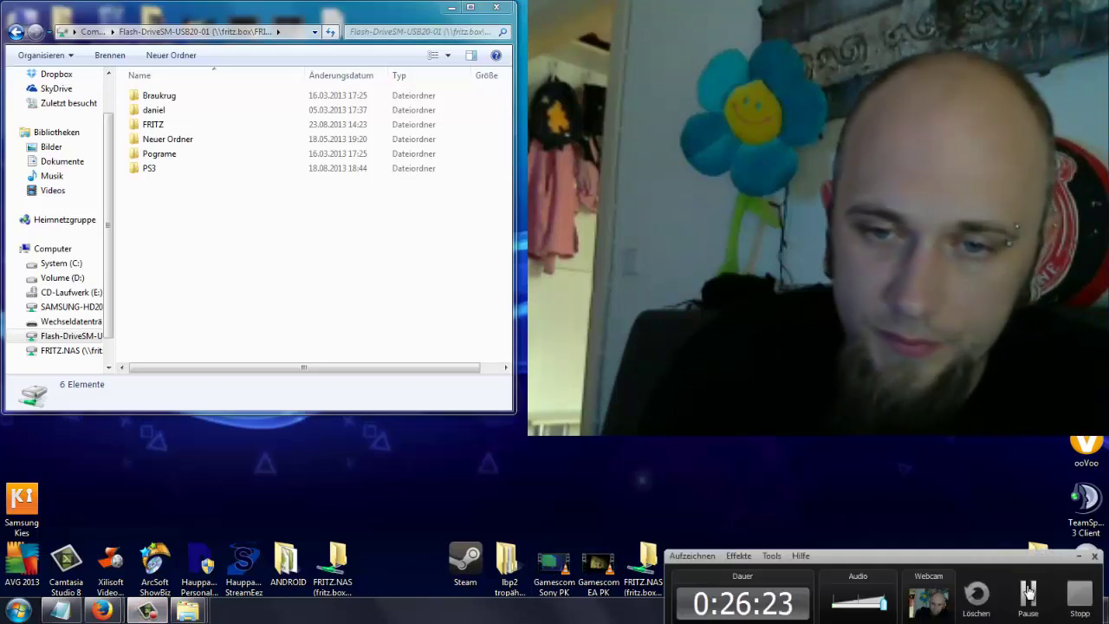
left_click(147, 609)
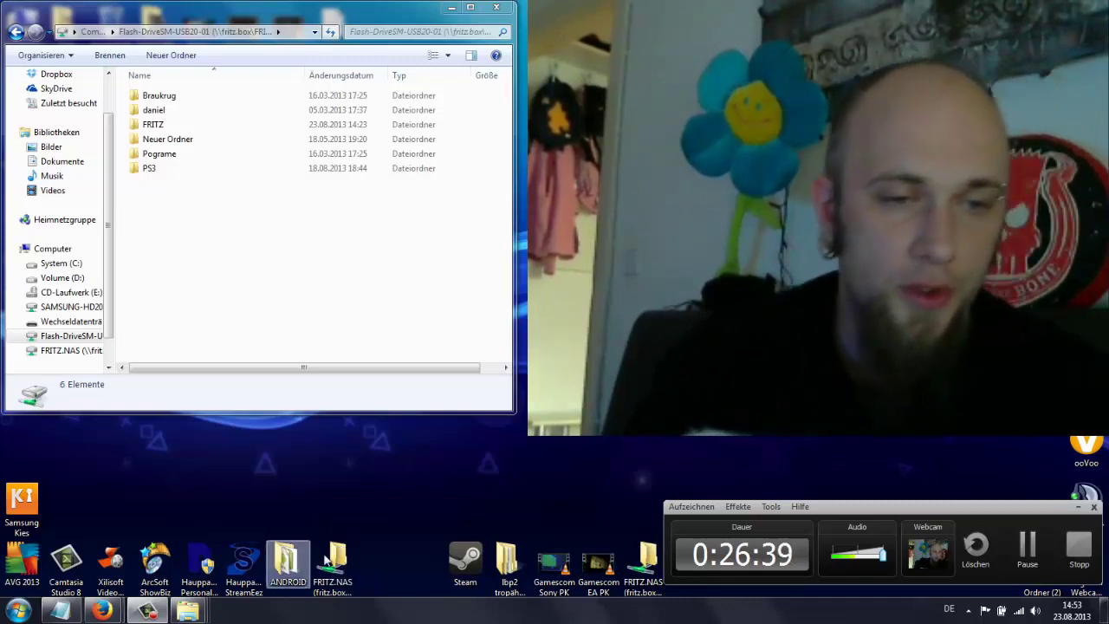
left_click_drag(291, 568, 255, 289)
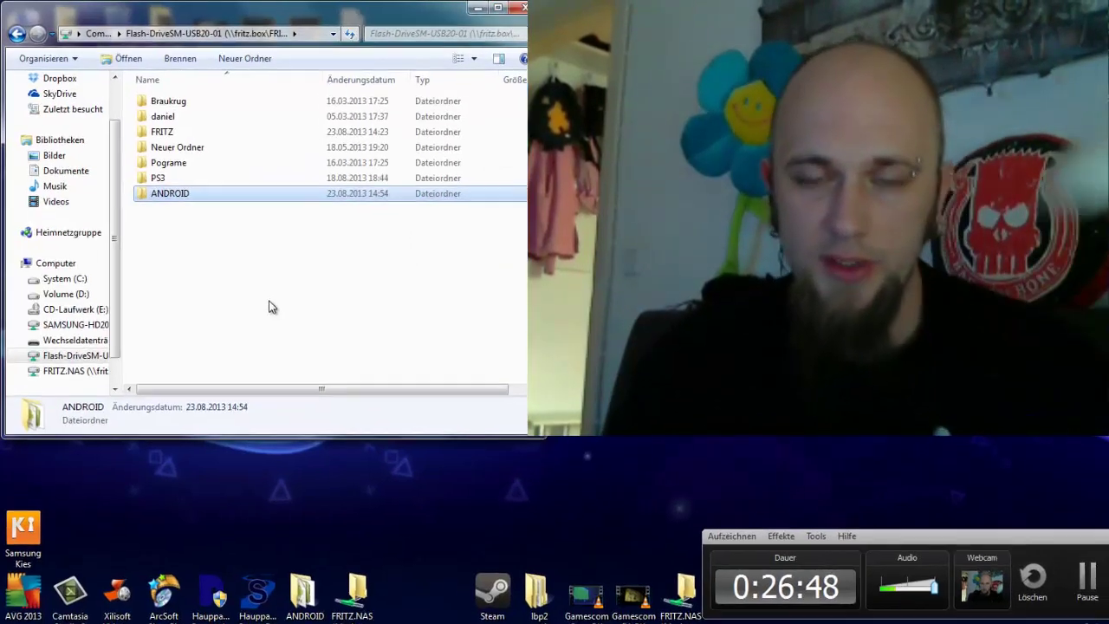
double_click(226, 191)
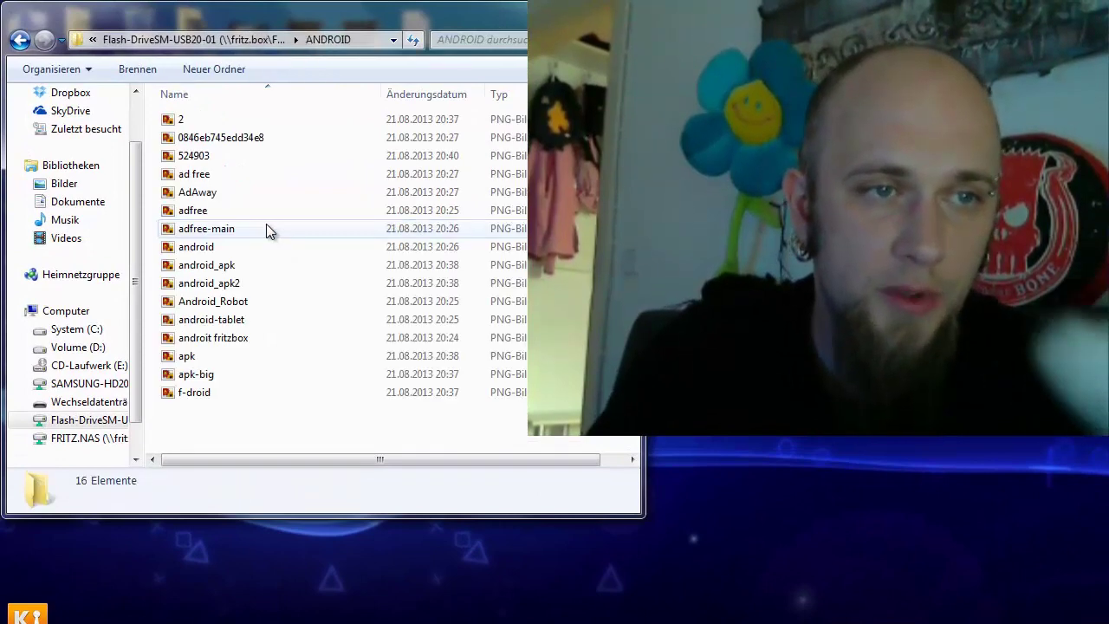
left_click(252, 173)
double_click(240, 228)
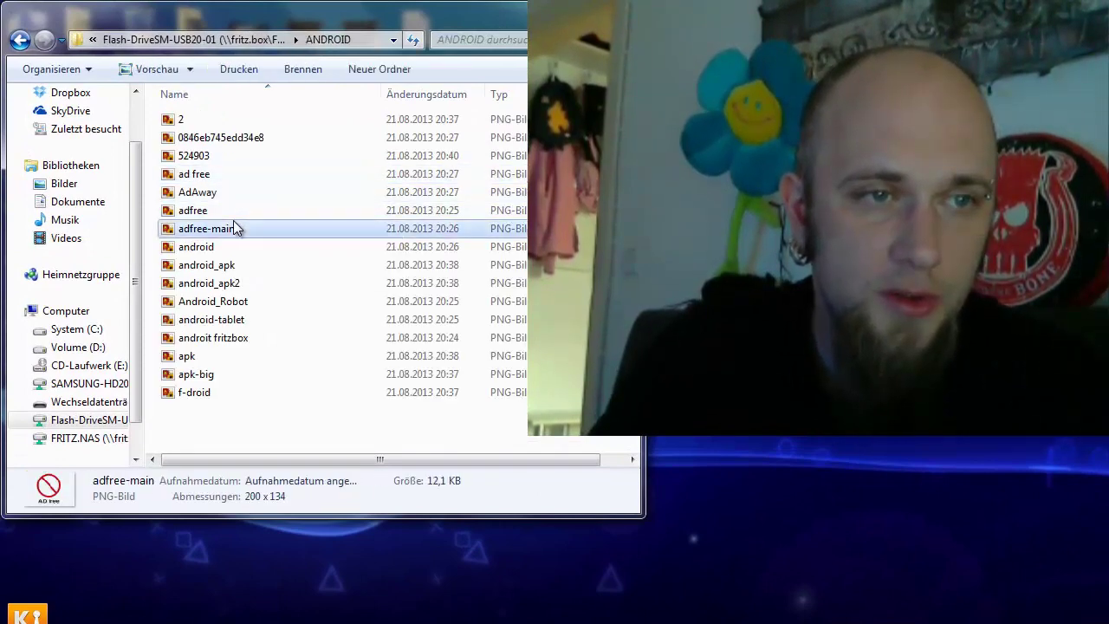
key("Escape")
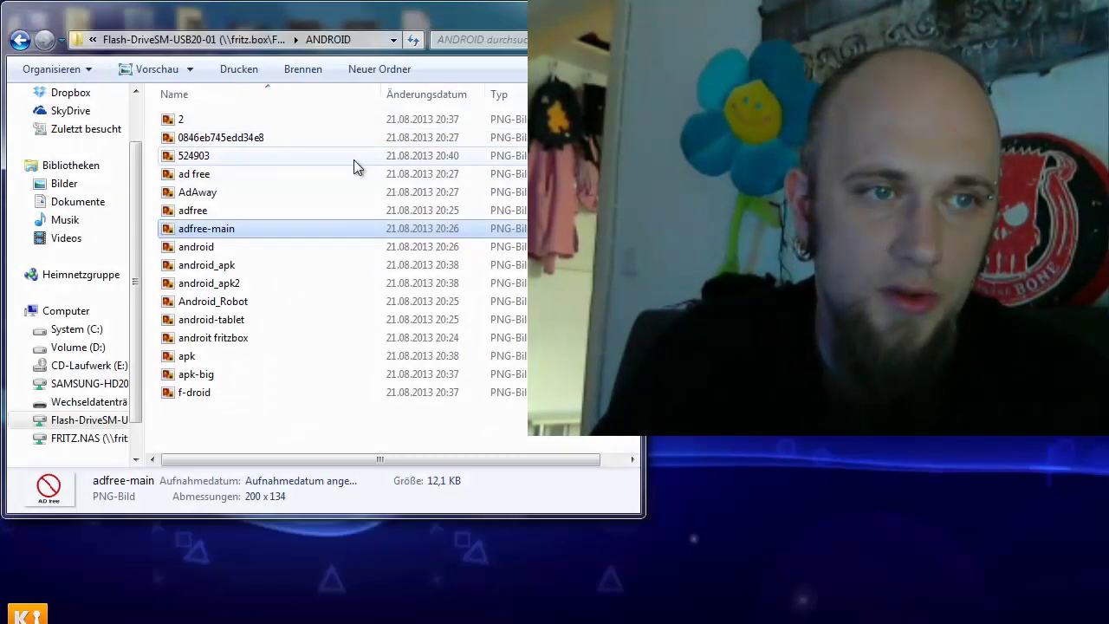
double_click(340, 161)
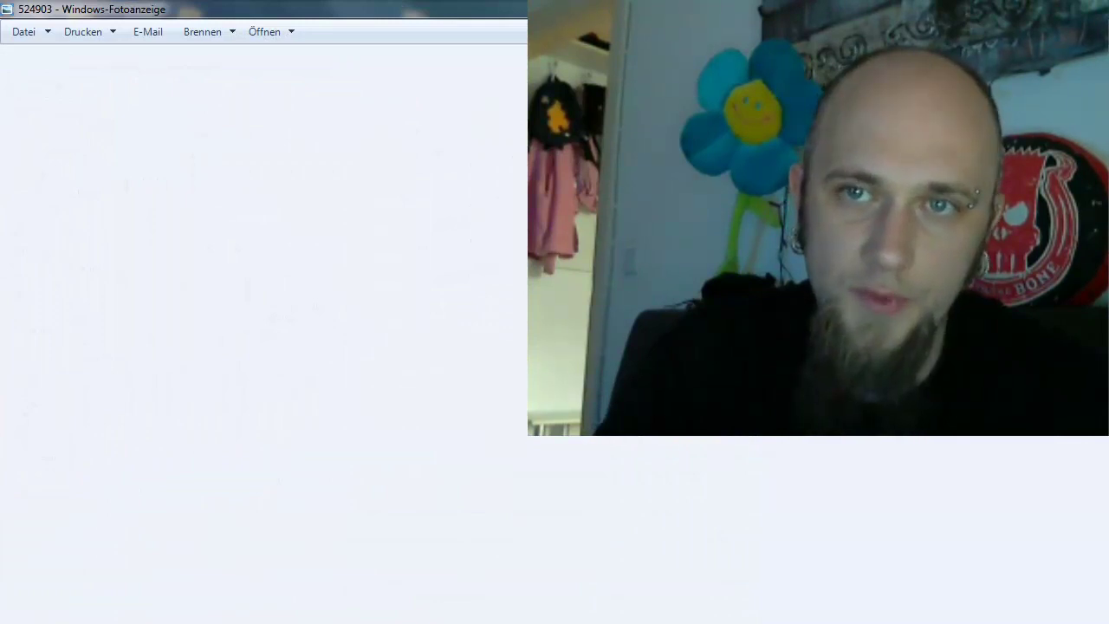
key("Escape")
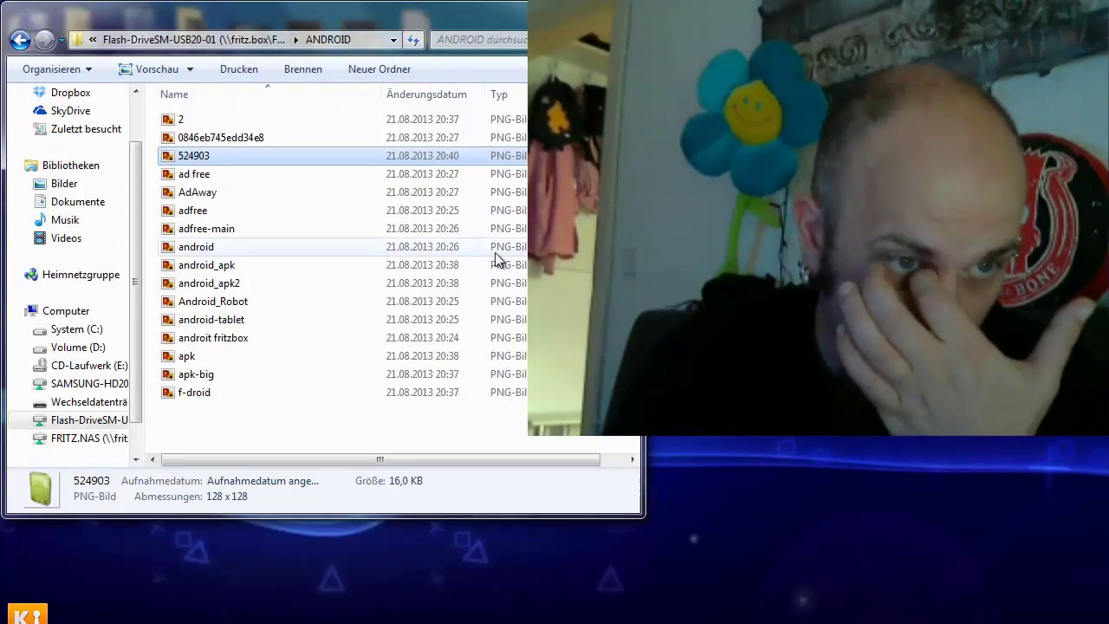
left_click(19, 45)
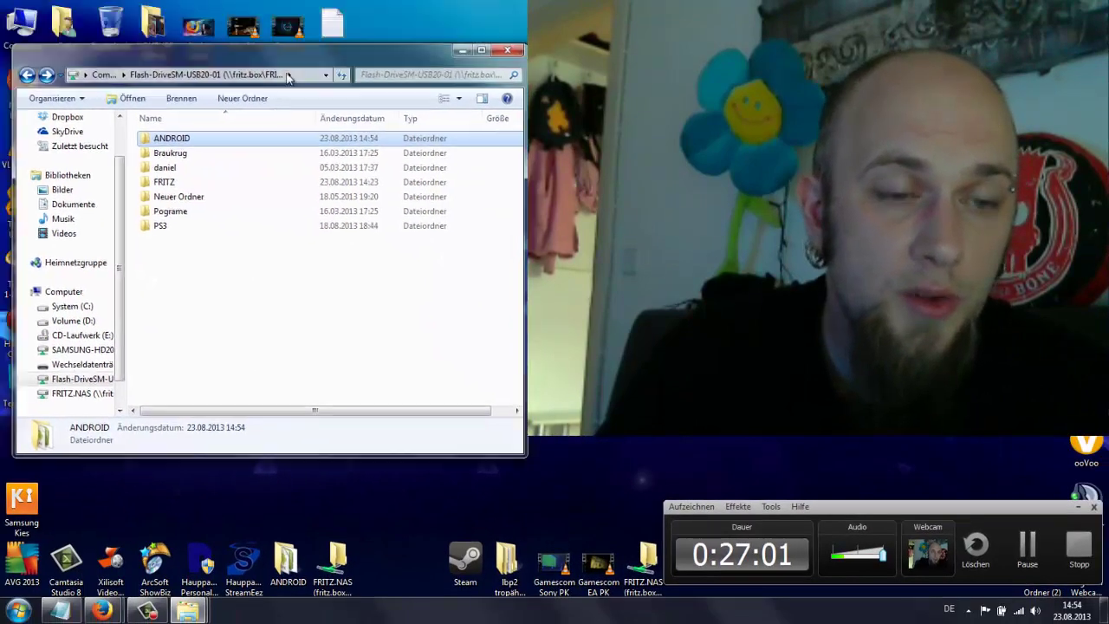
left_click_drag(288, 60, 274, 165)
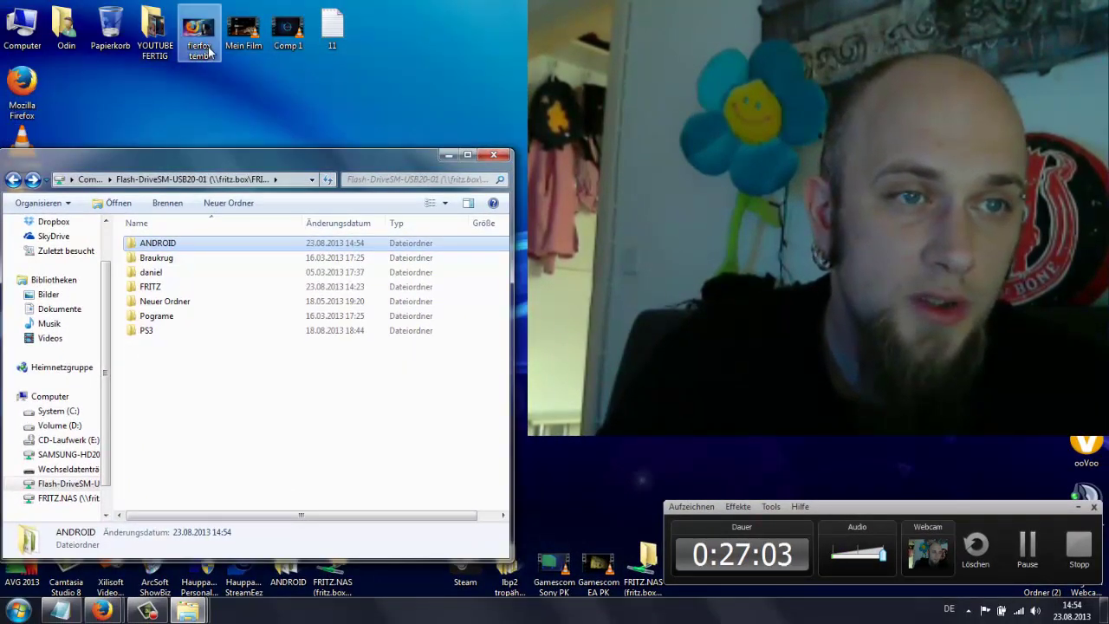
right_click(248, 34)
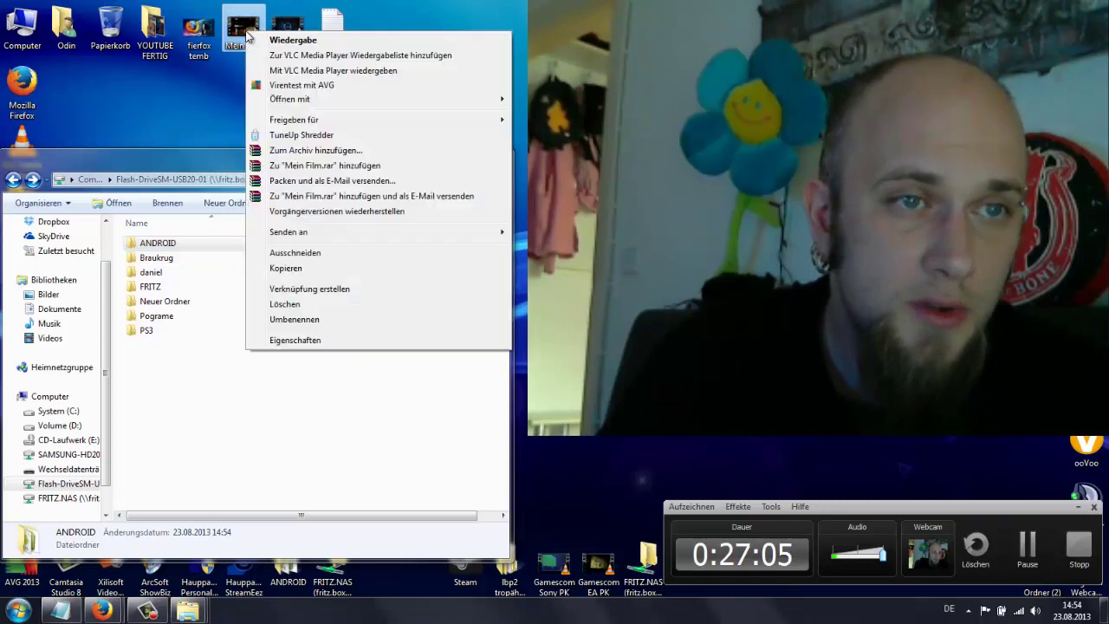
left_click(310, 341)
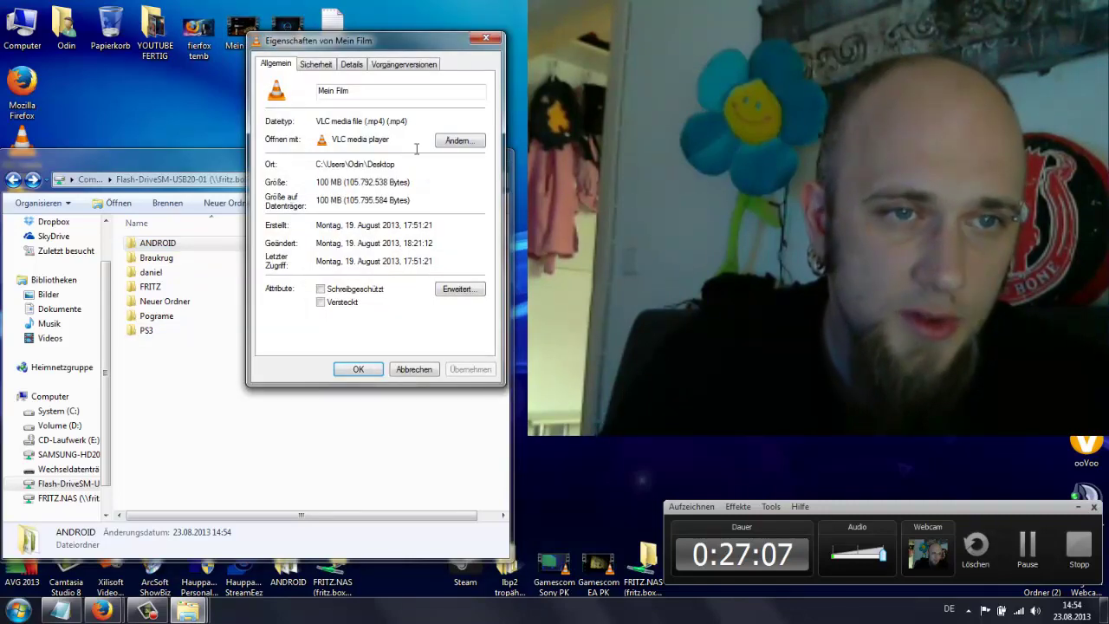
left_click(490, 41)
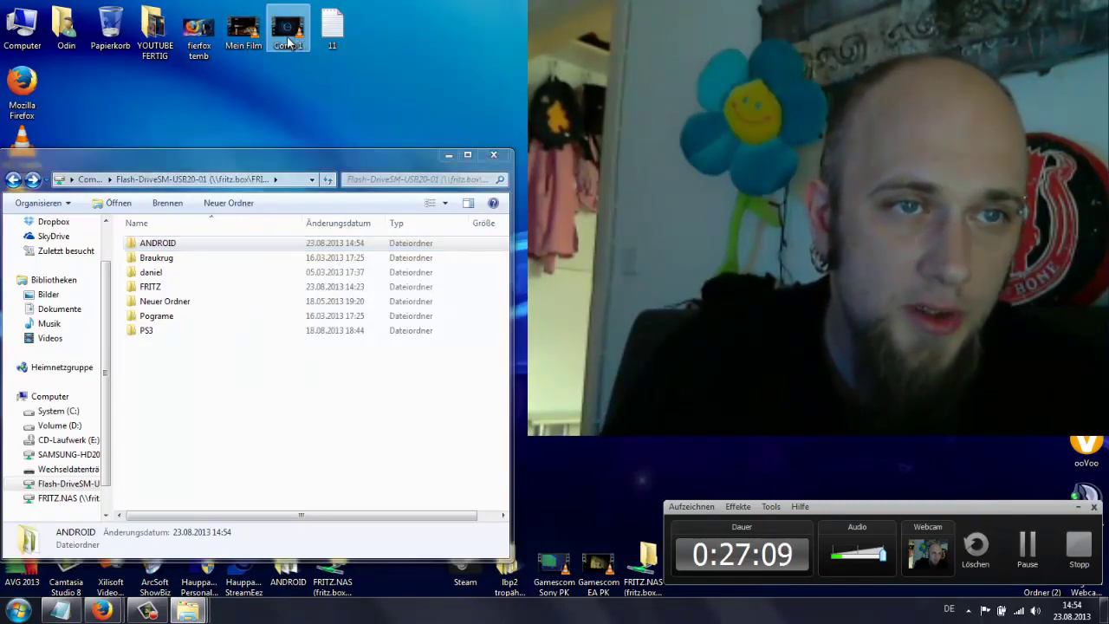
right_click(287, 30)
left_click(379, 347)
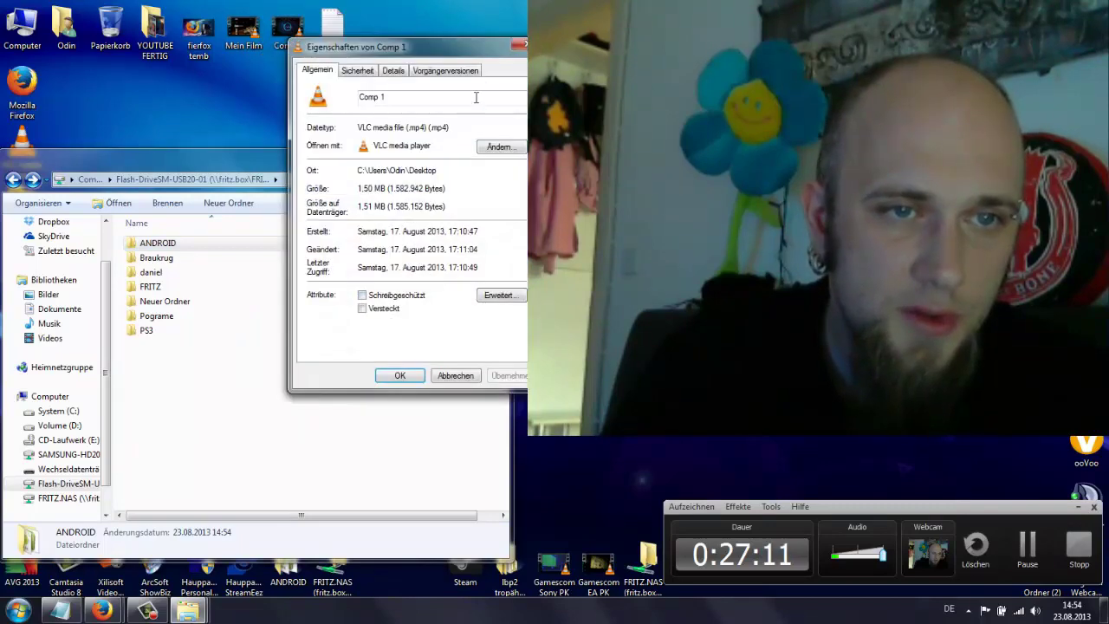
left_click(517, 45)
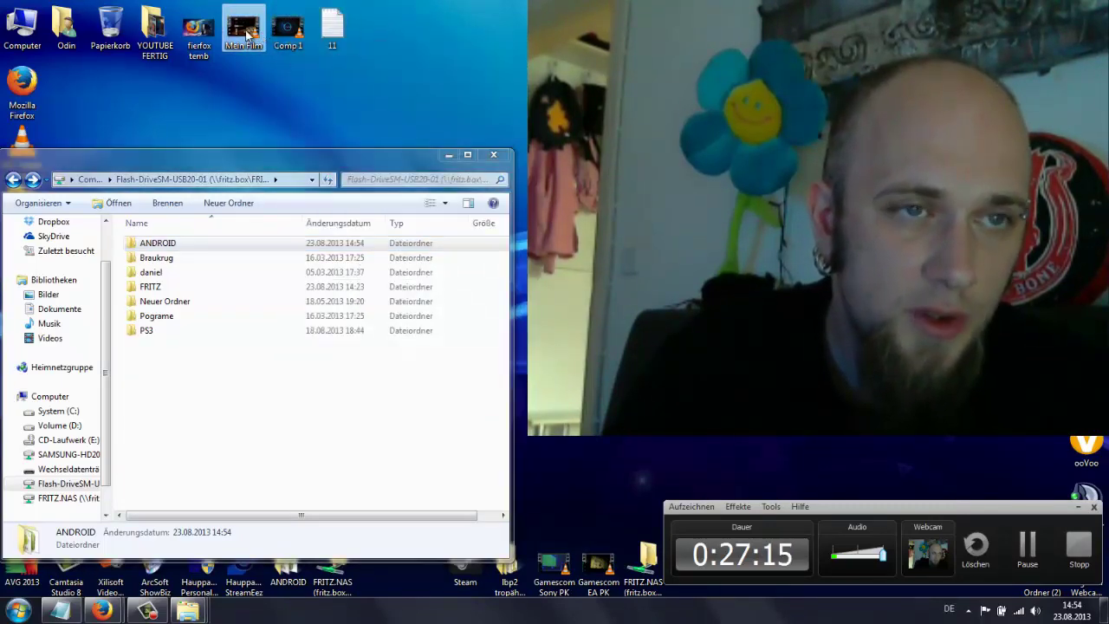
right_click(248, 33)
left_click(320, 340)
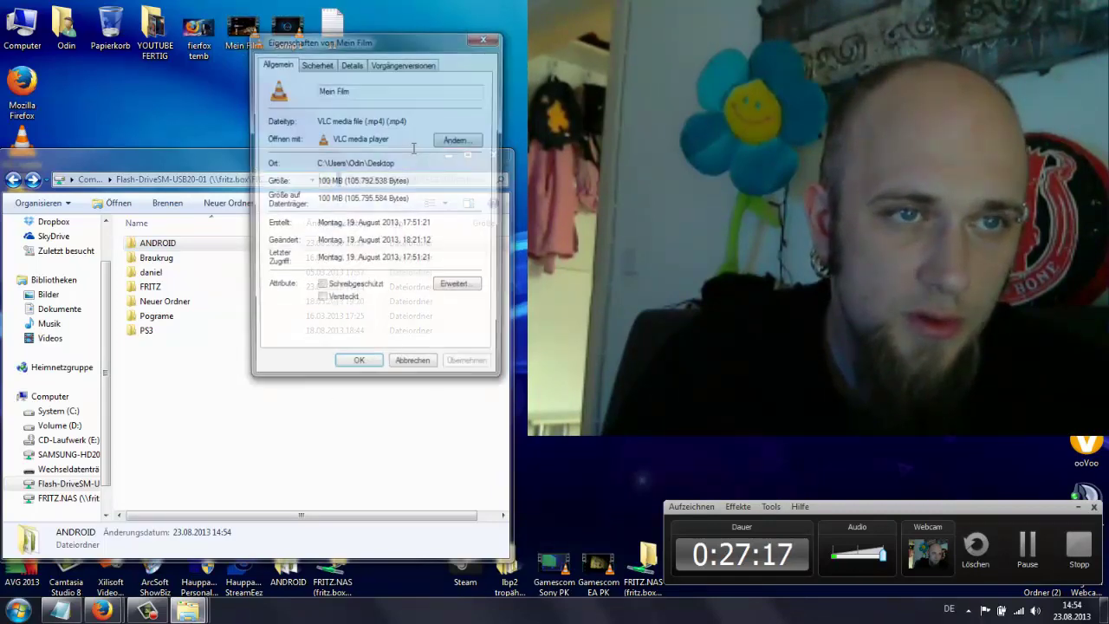
left_click(486, 39)
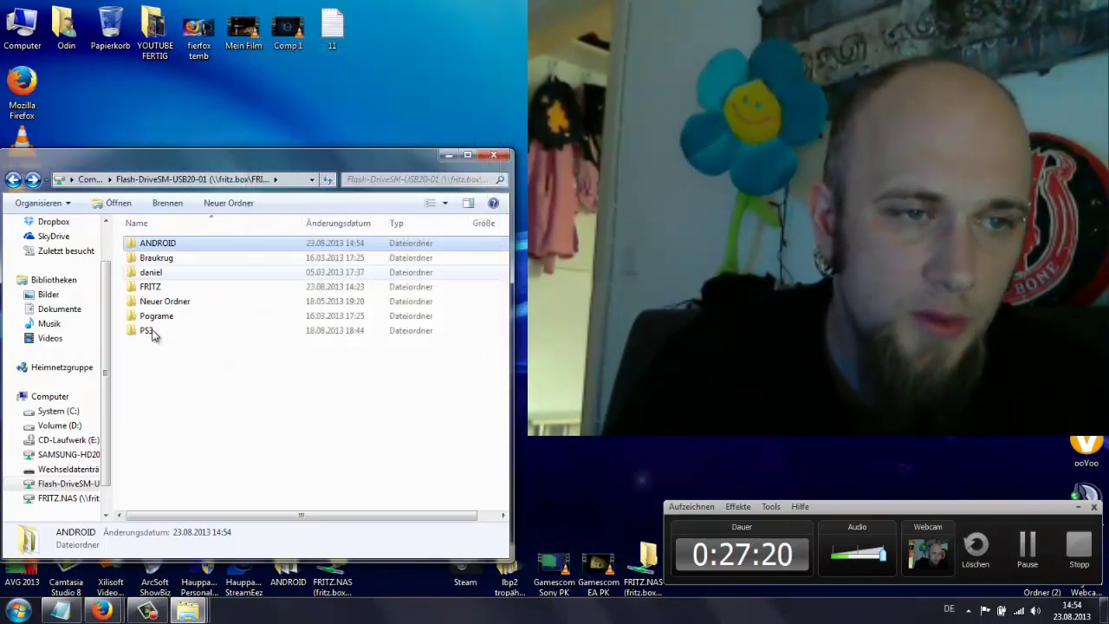
left_click(14, 179)
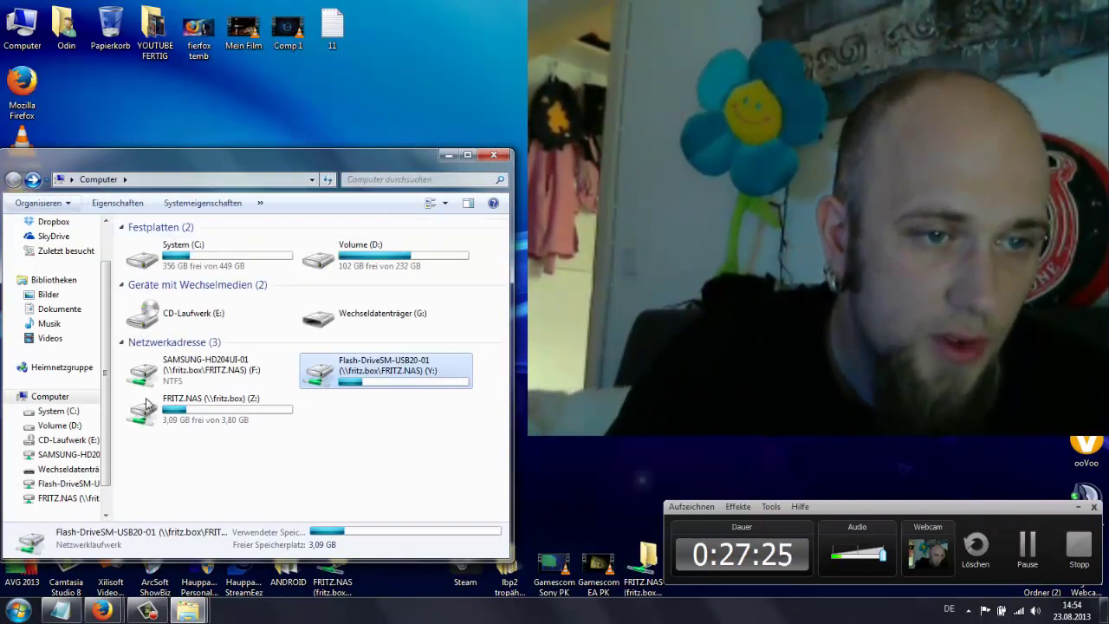
right_click(189, 402)
left_click(286, 387)
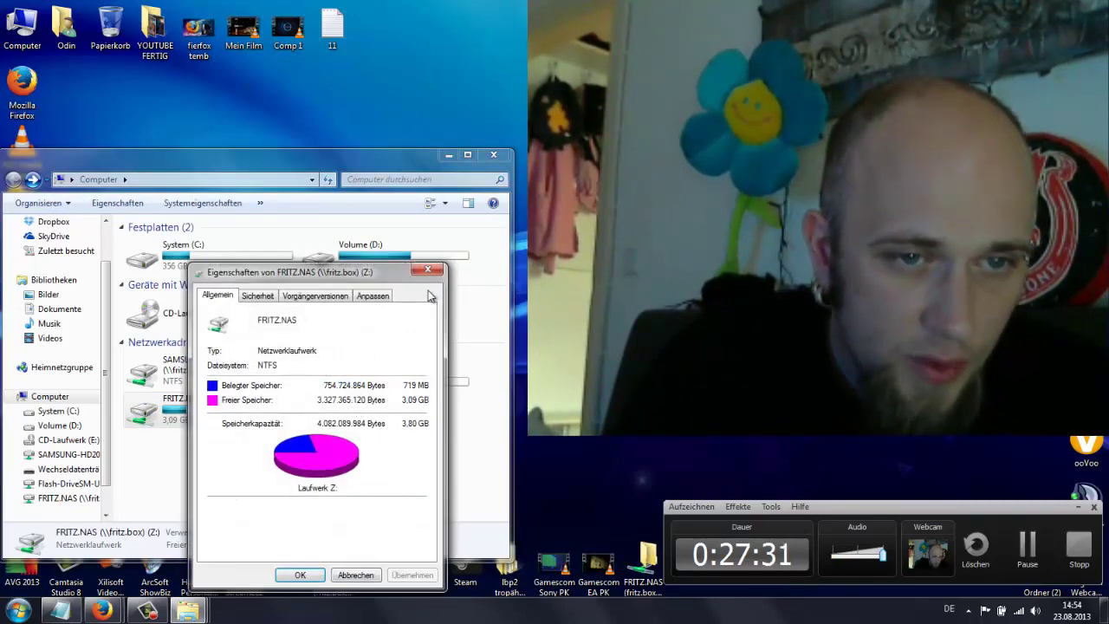
left_click(433, 271)
double_click(381, 372)
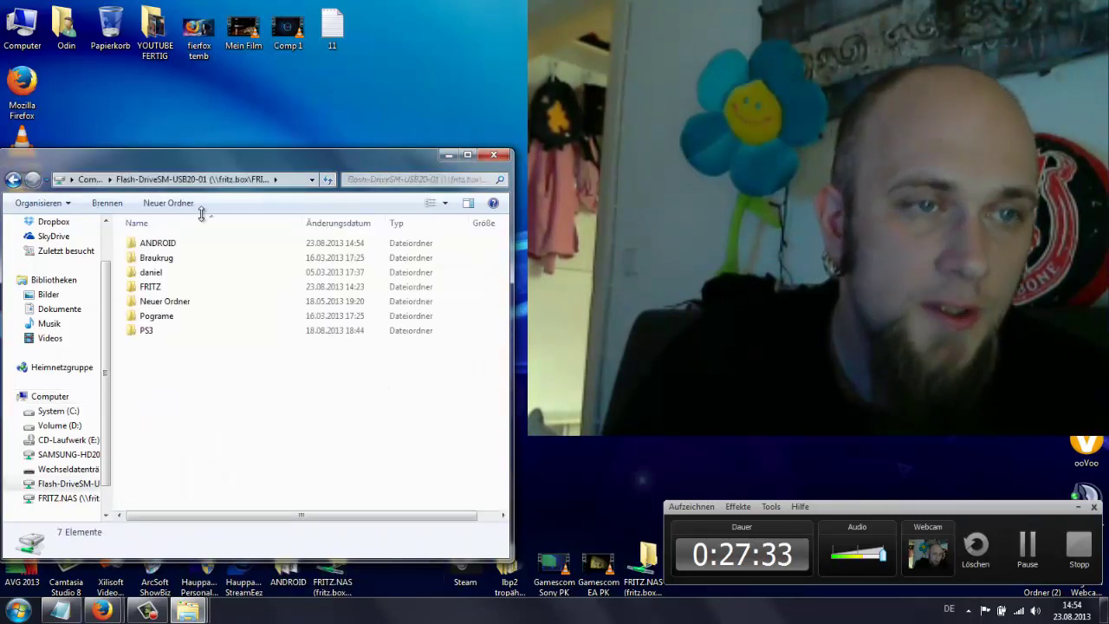
Copy Mein Film from the desktop to the flash drive and wait for the 103.314 KB copy.
left_click_drag(200, 43, 217, 415)
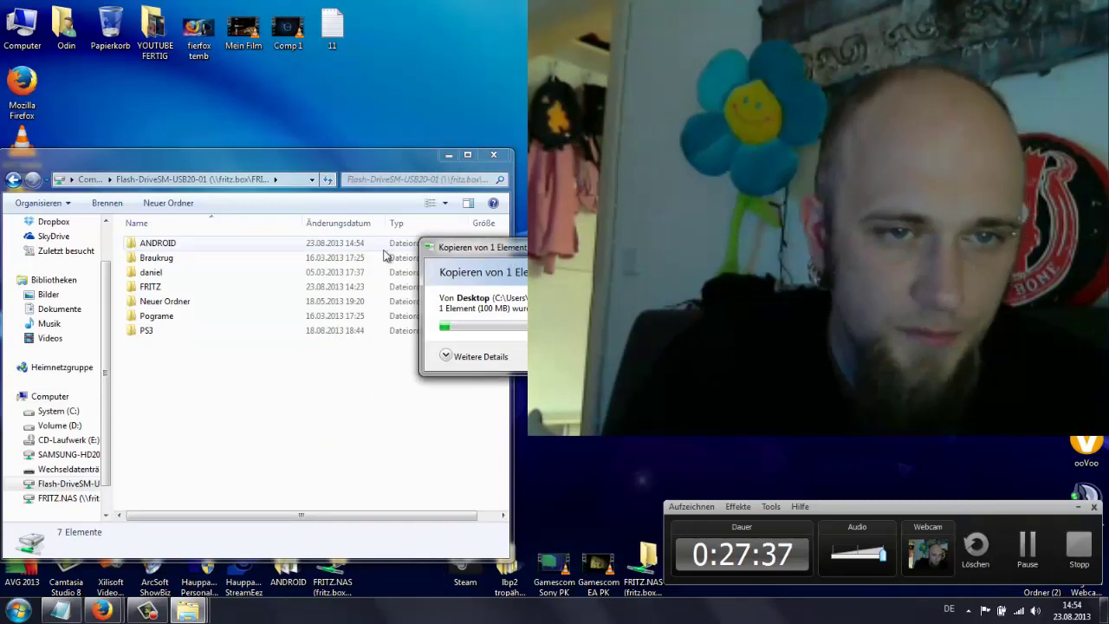
left_click_drag(513, 250, 100, 449)
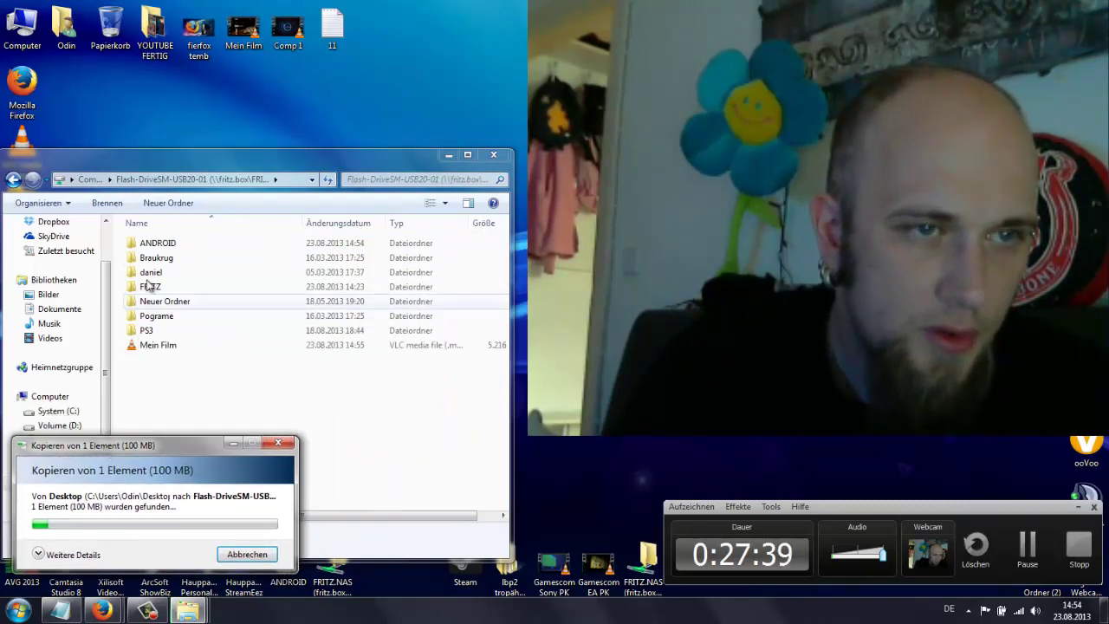
left_click_drag(172, 156, 173, 32)
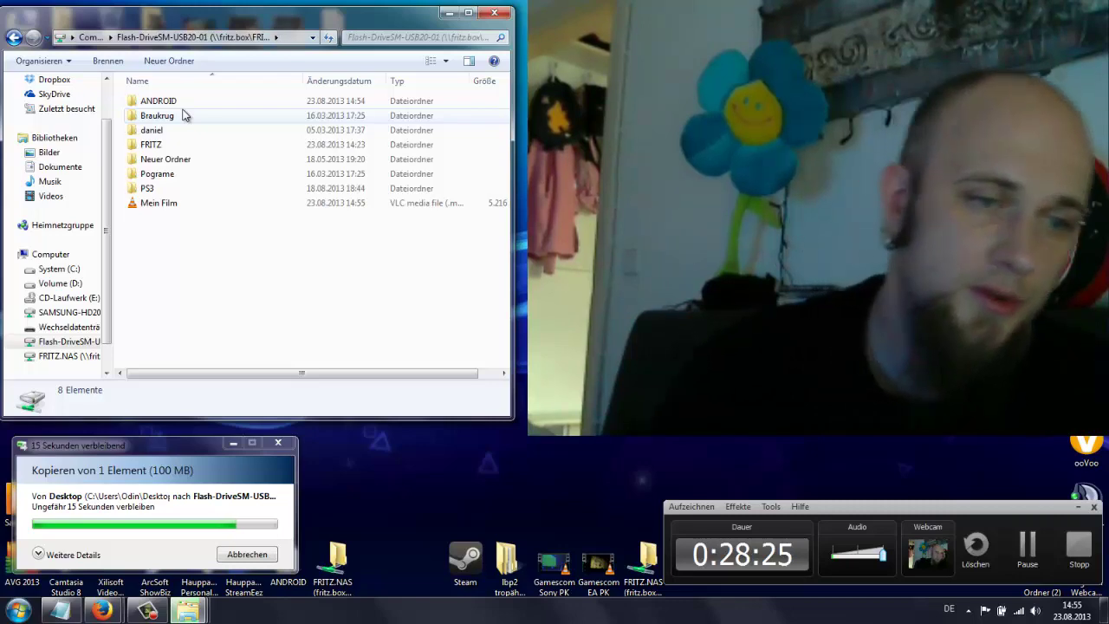
left_click(176, 205)
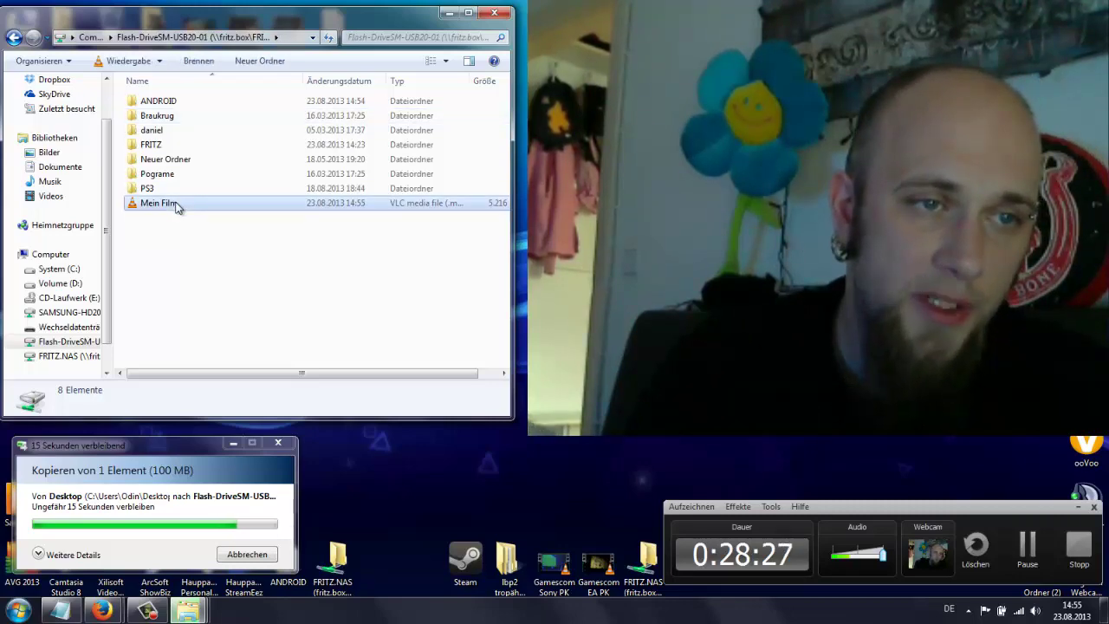
left_click_drag(205, 26, 248, 6)
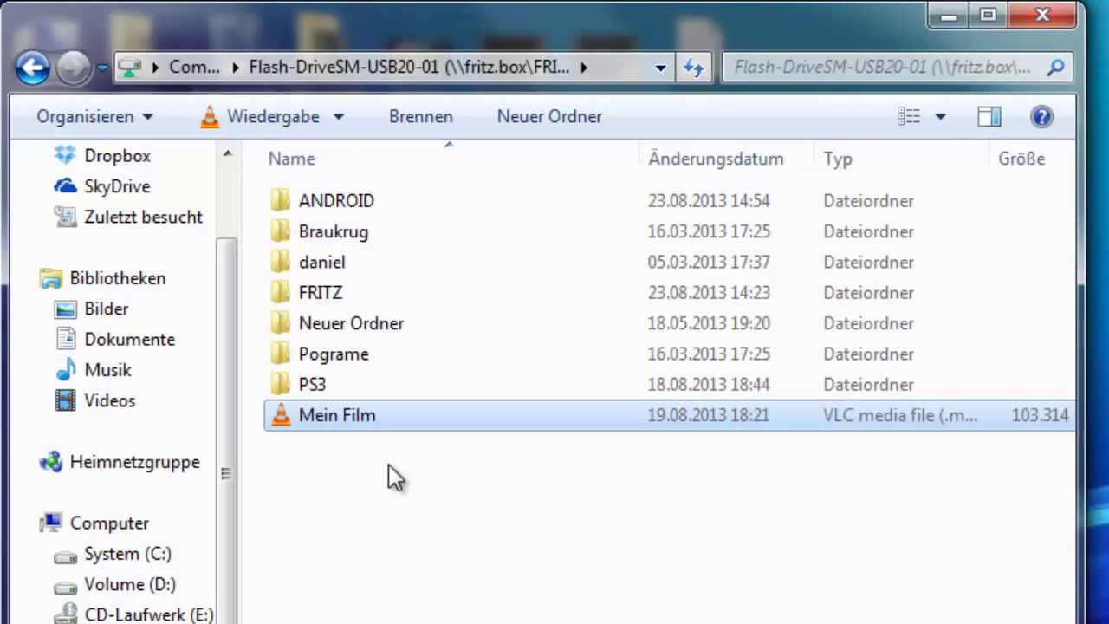
Play Mein Film from the network drive in VLC, skip ahead to about 10 minutes, then close VLC.
double_click(352, 420)
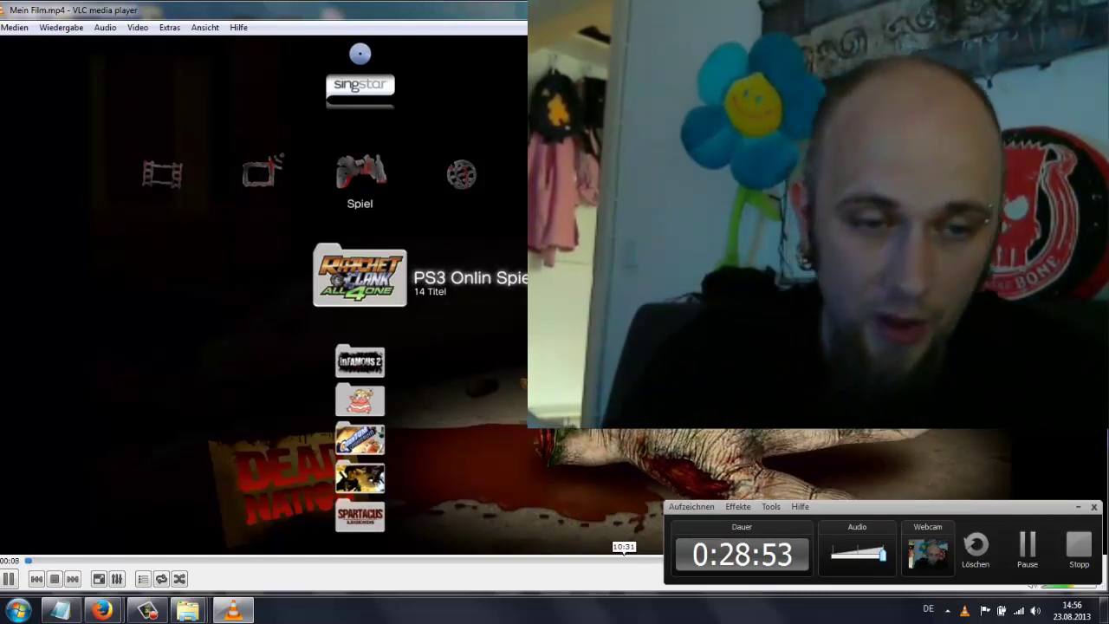
left_click(376, 560)
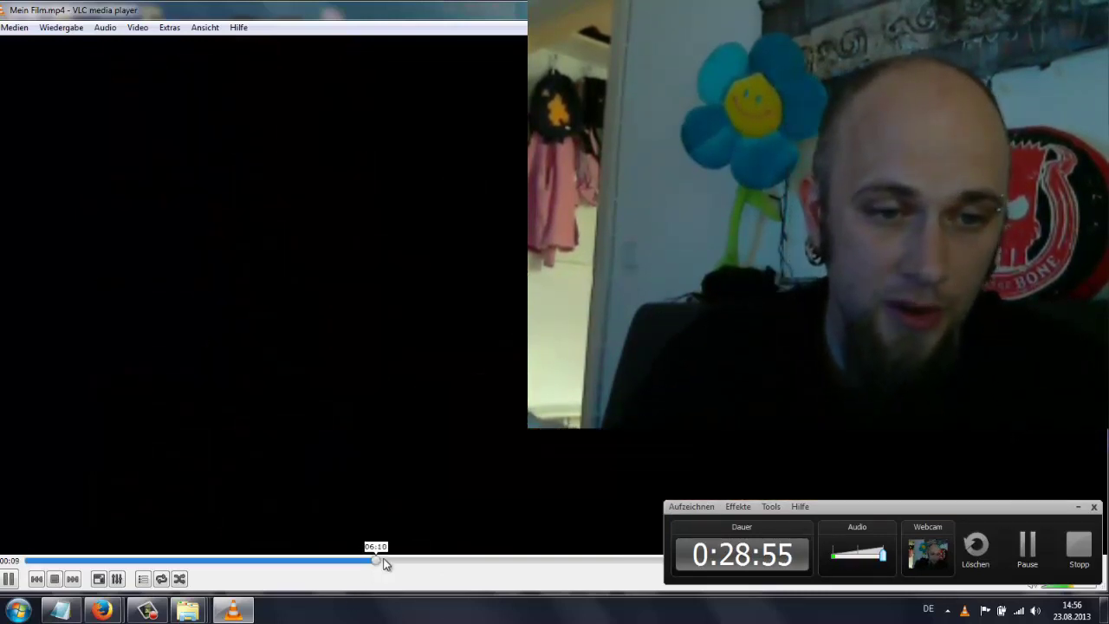
left_click(518, 560)
left_click(604, 562)
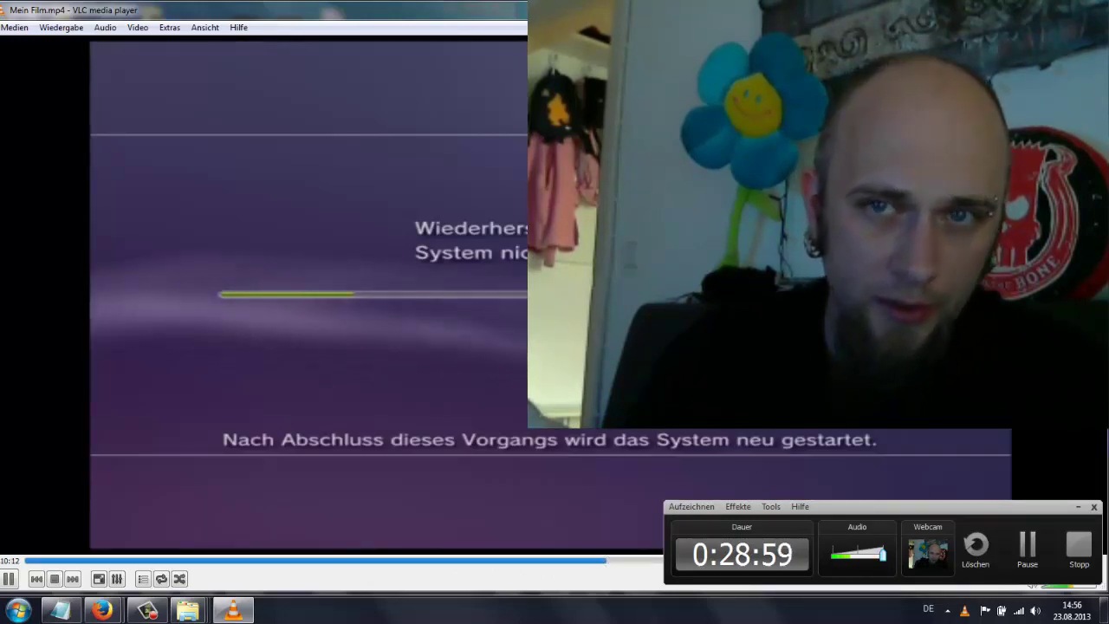
key("alt+F4")
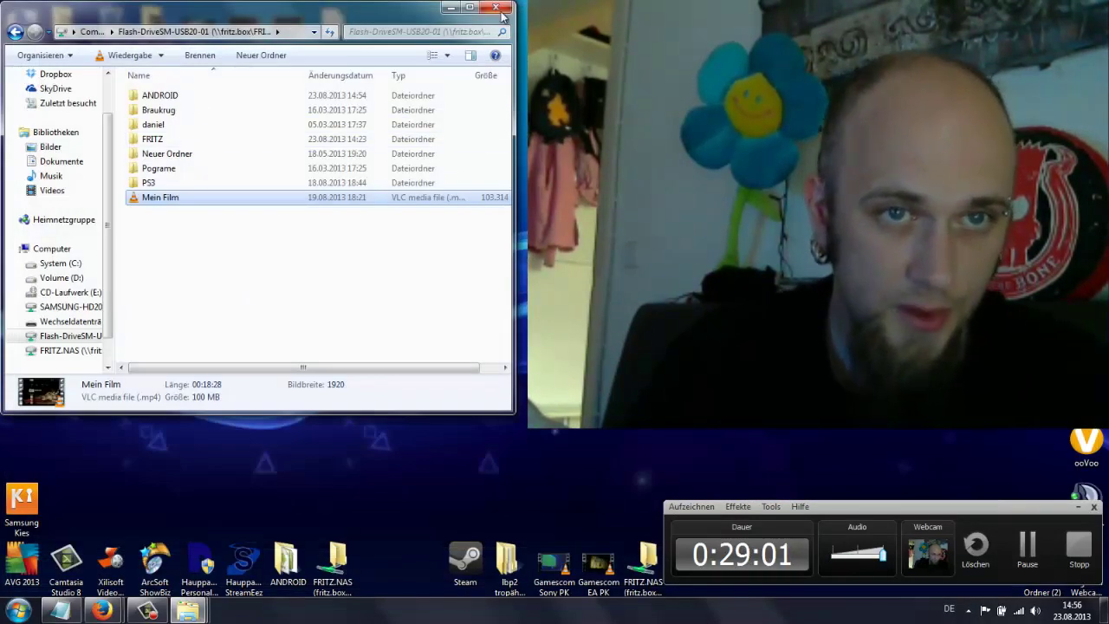
Close the drive window, open Computer, and try FRITZ.NAS (Z:) and the Flash-Drive, dismissing the path error.
left_click(496, 8)
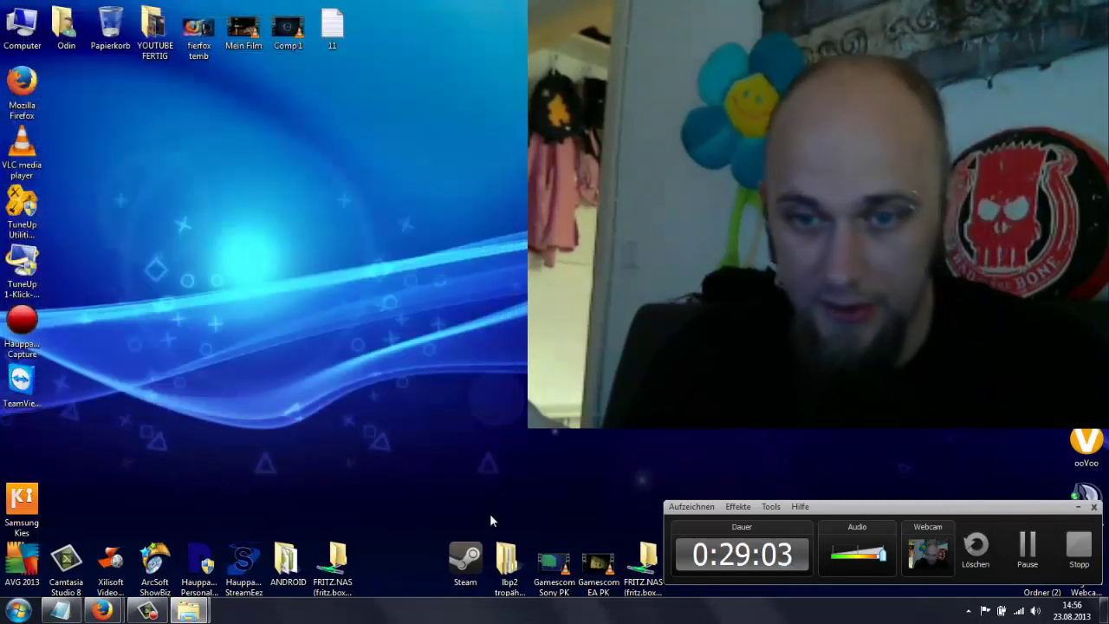
left_click(1026, 546)
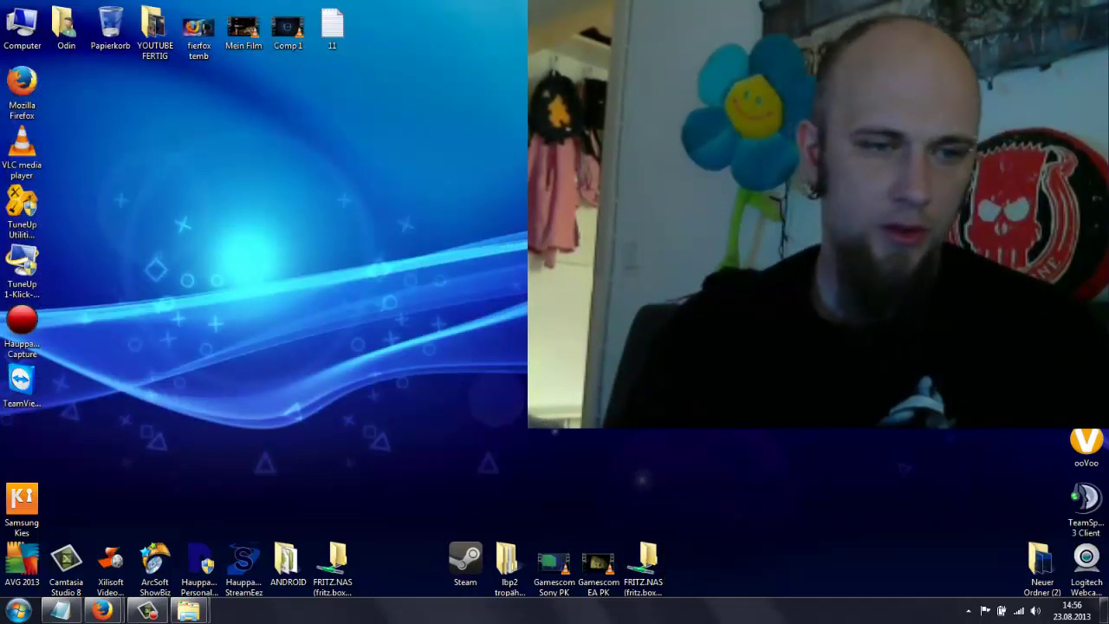
left_click(147, 610)
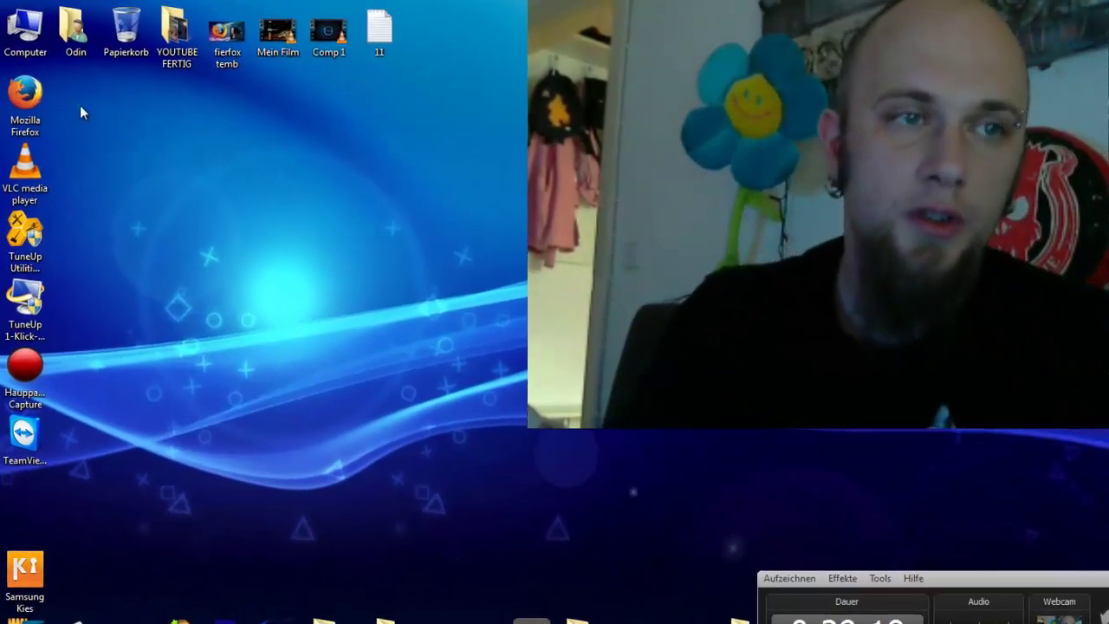
double_click(25, 28)
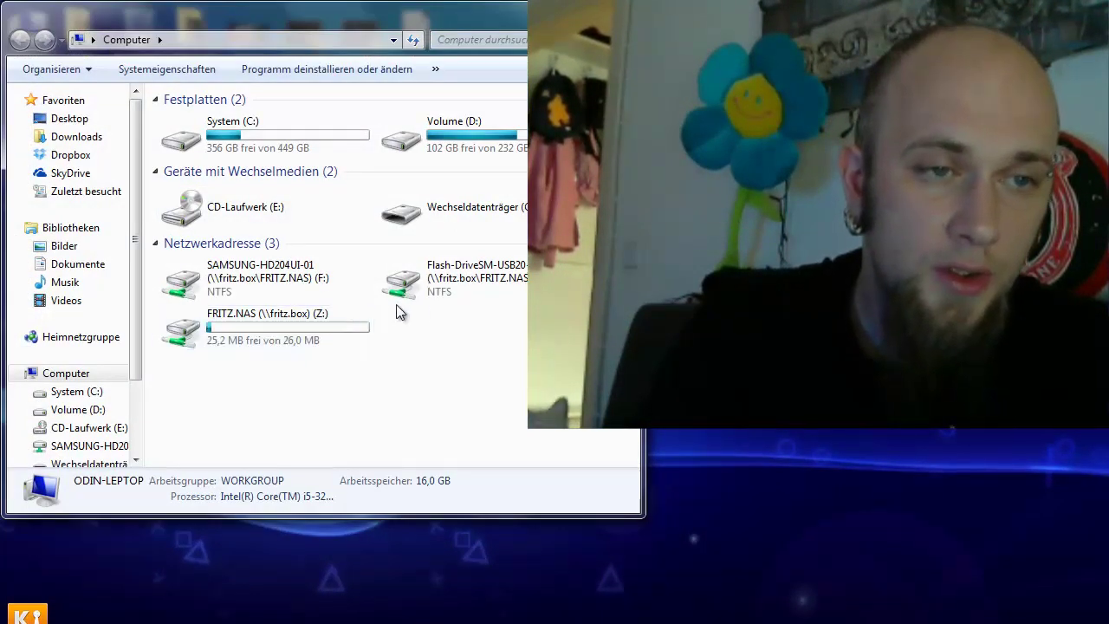
double_click(344, 340)
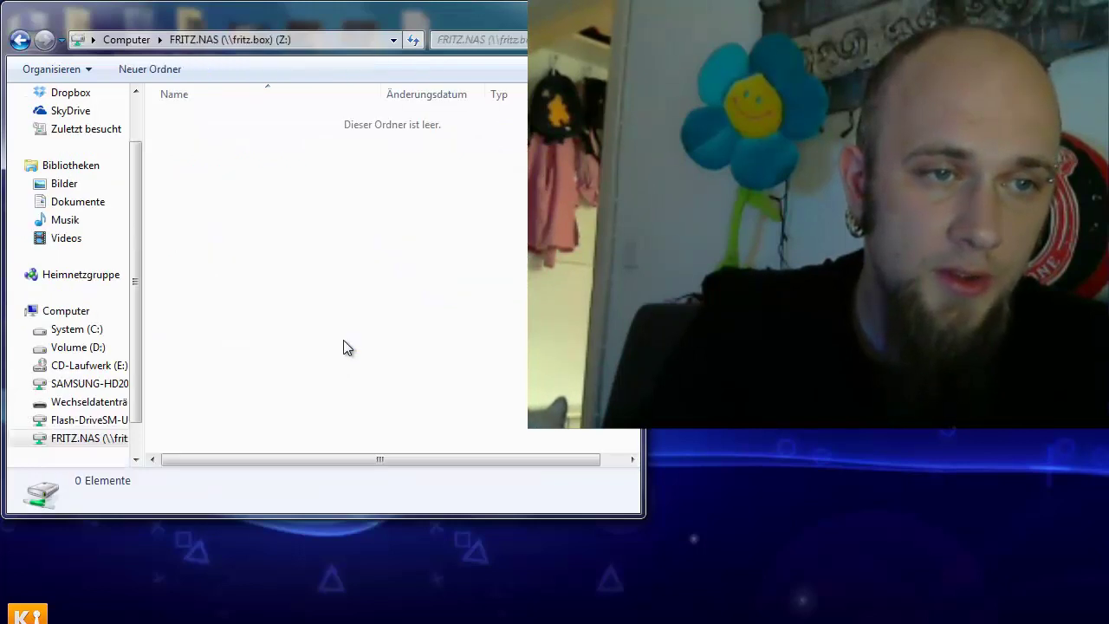
left_click(20, 40)
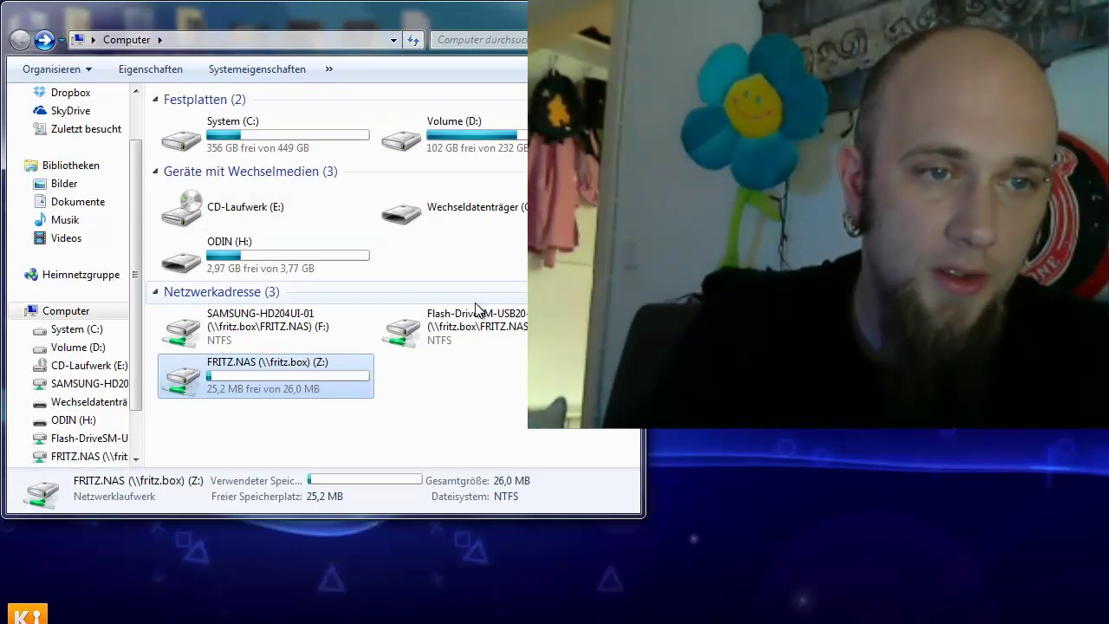
double_click(473, 333)
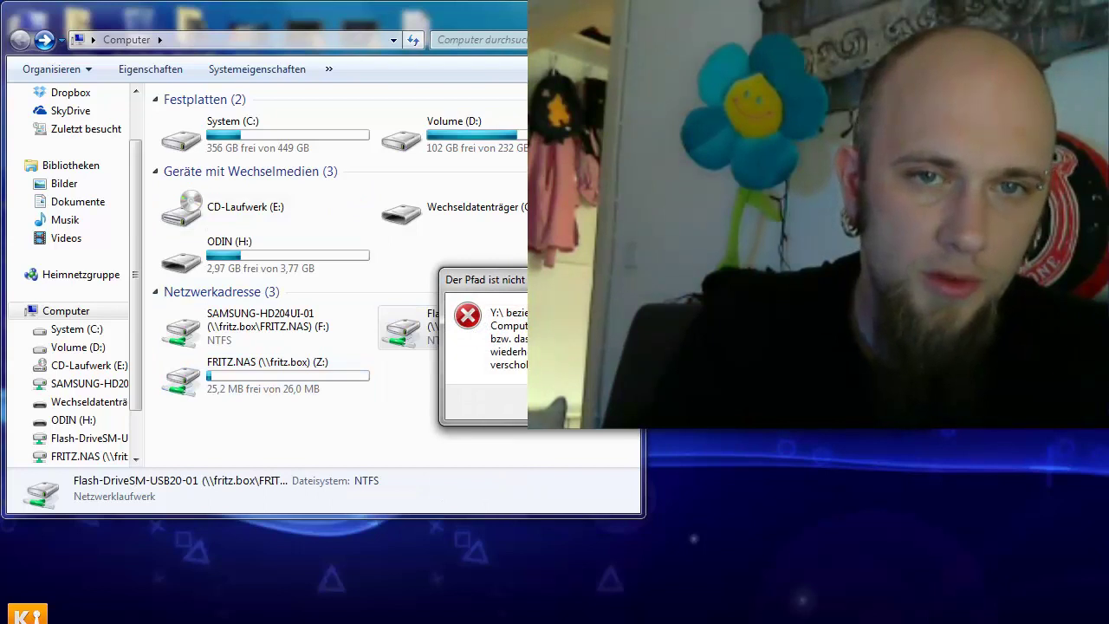
key("Return")
Retry FRITZ.NAS (Z:) and the unavailable Flash-Drive, then open the ODIN (H:) stick instead.
double_click(295, 393)
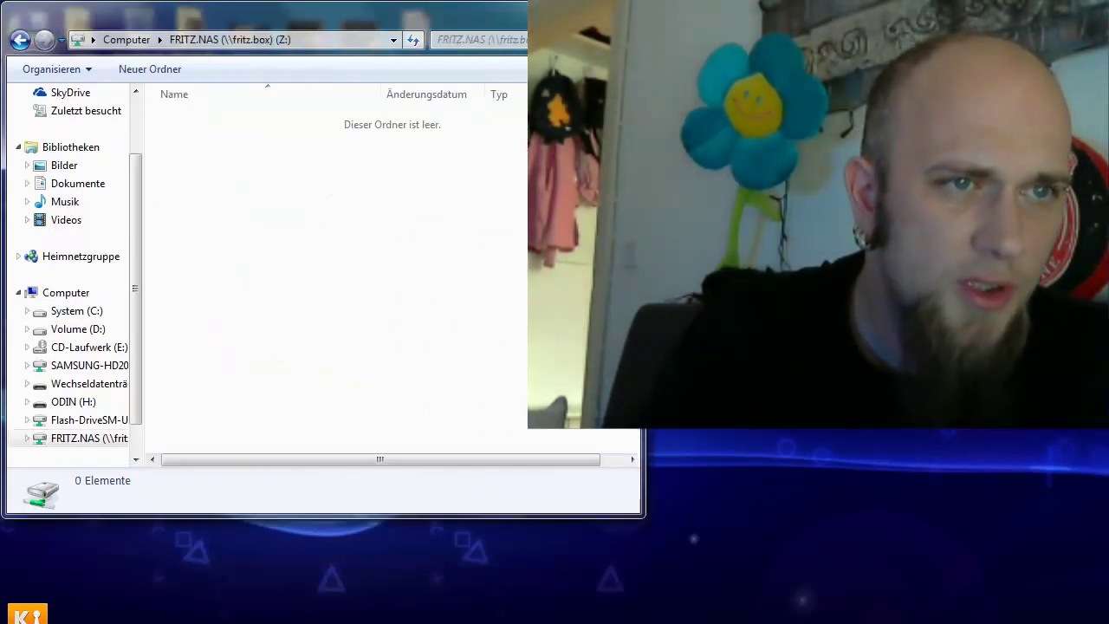
left_click(19, 42)
double_click(486, 336)
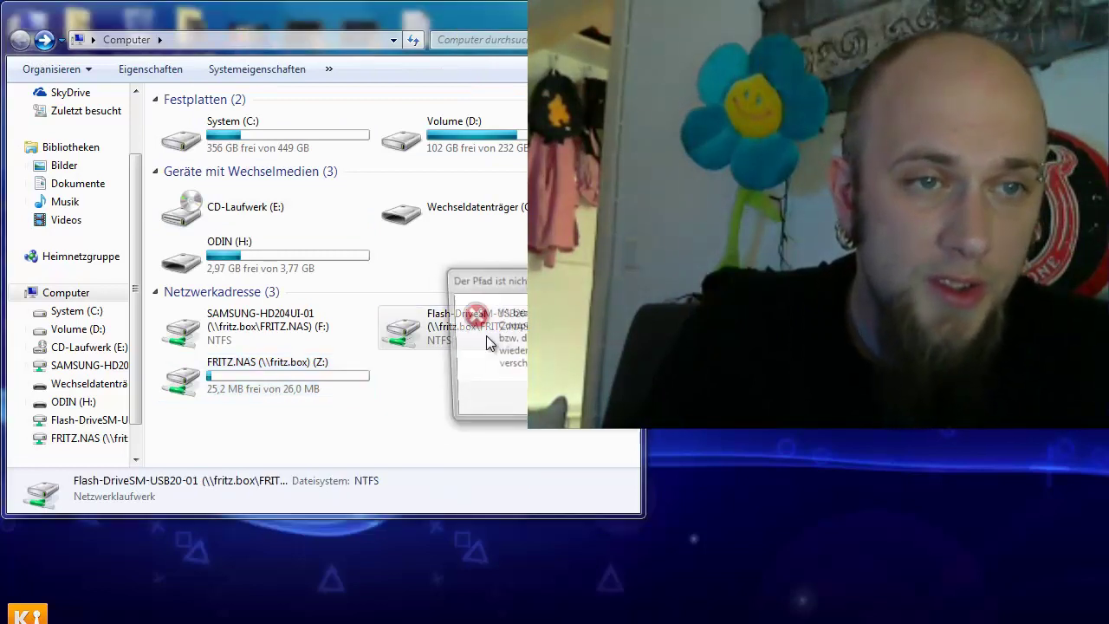
key("Return")
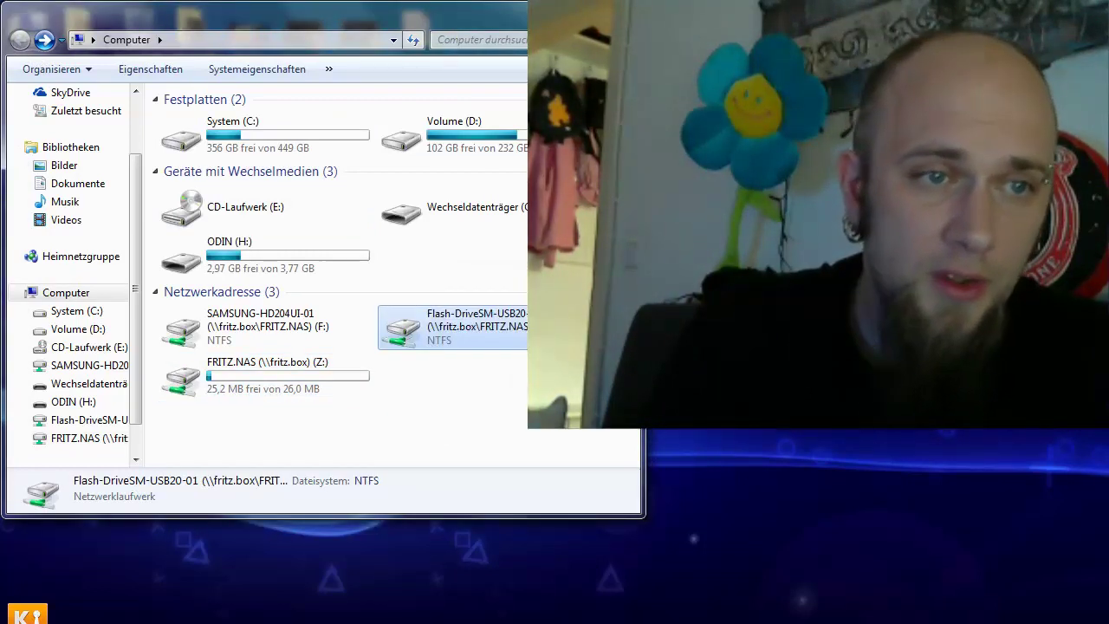
double_click(288, 270)
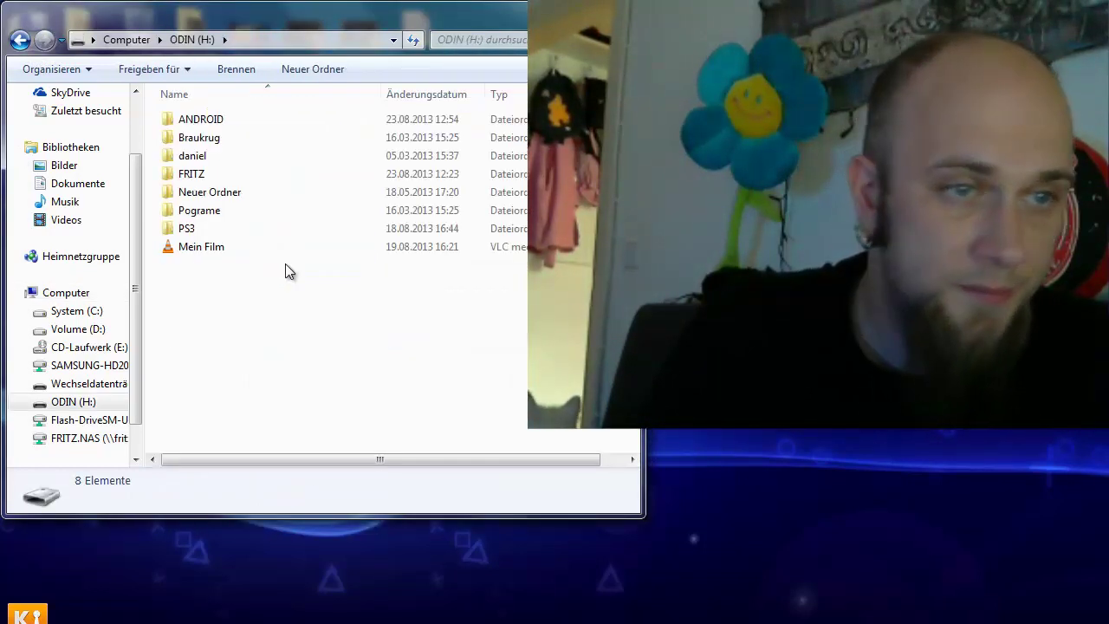
Play Mein Film from ODIN (H:) fullscreen in VLC, jump ahead past 09:27, then exit fullscreen.
double_click(195, 244)
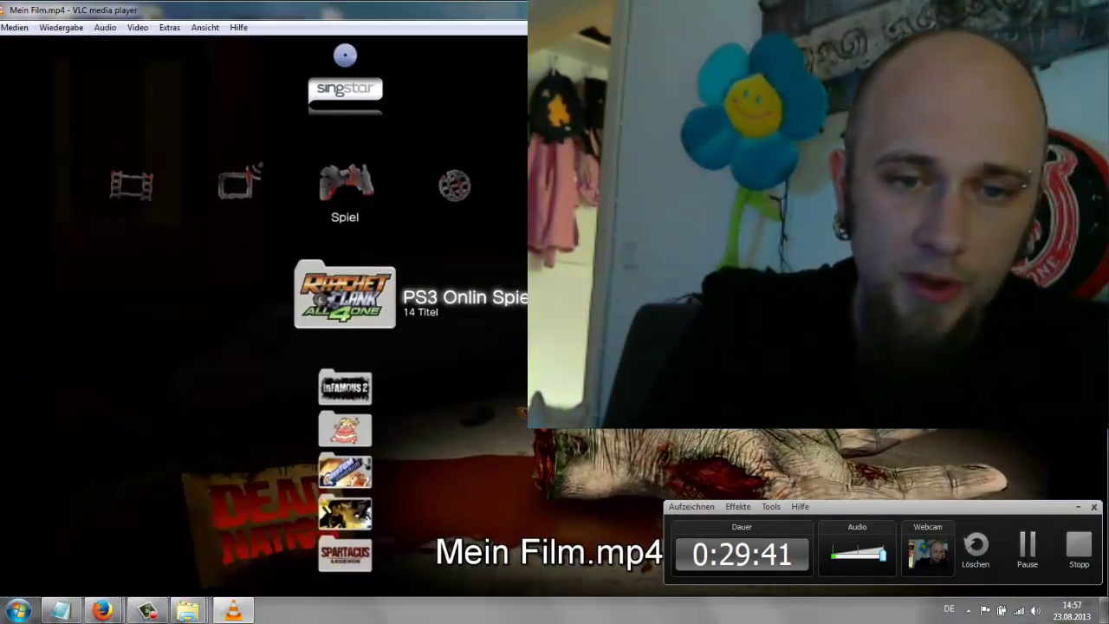
double_click(454, 428)
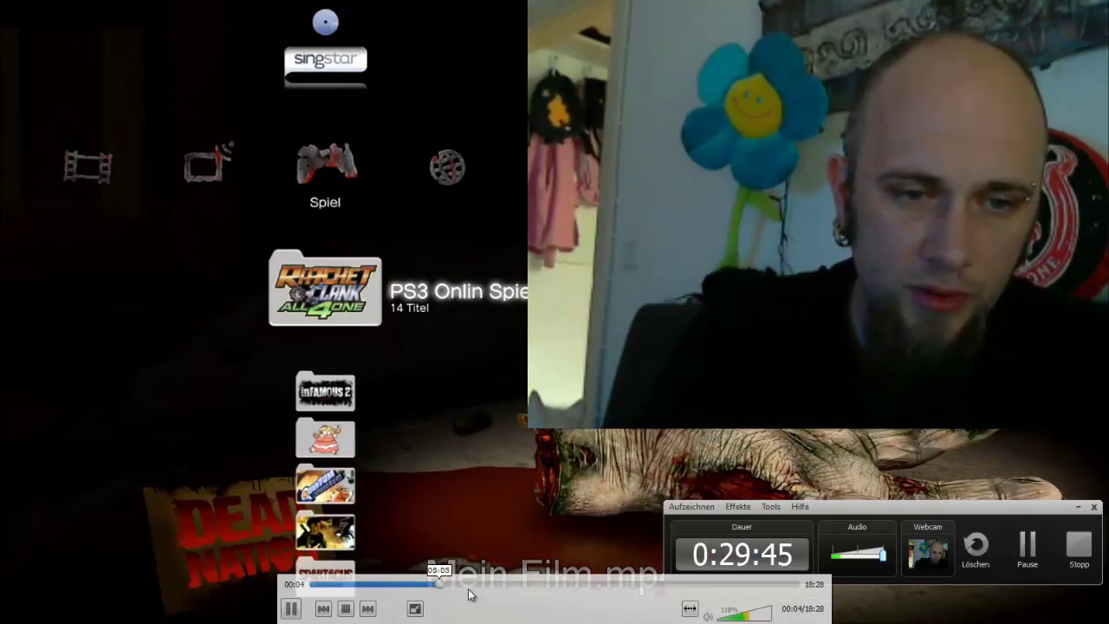
left_click(558, 584)
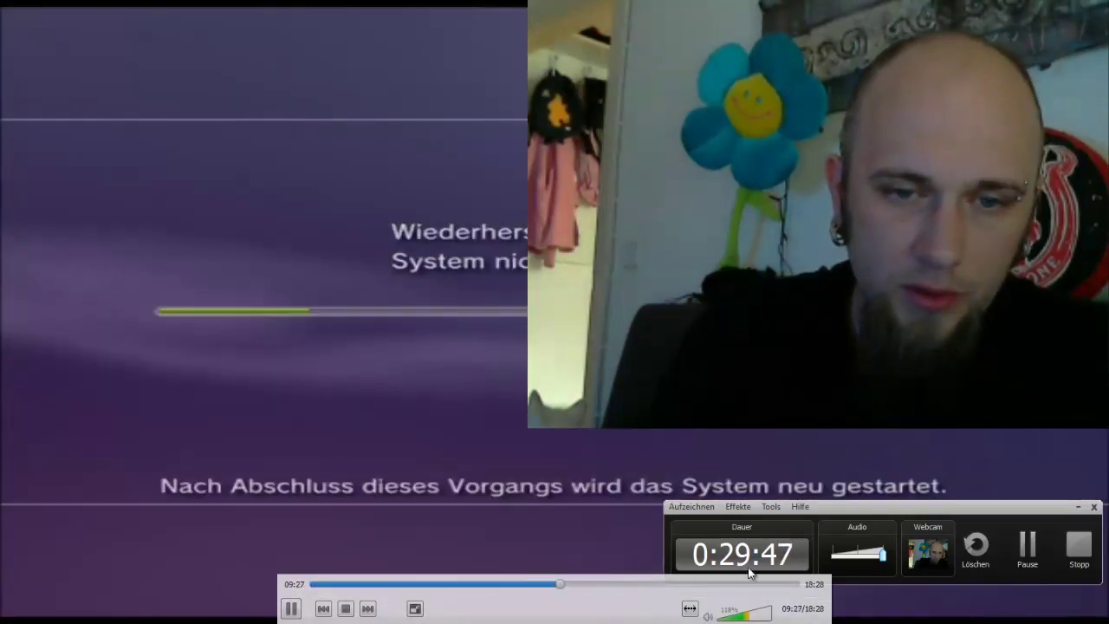
left_click(701, 586)
key("Escape")
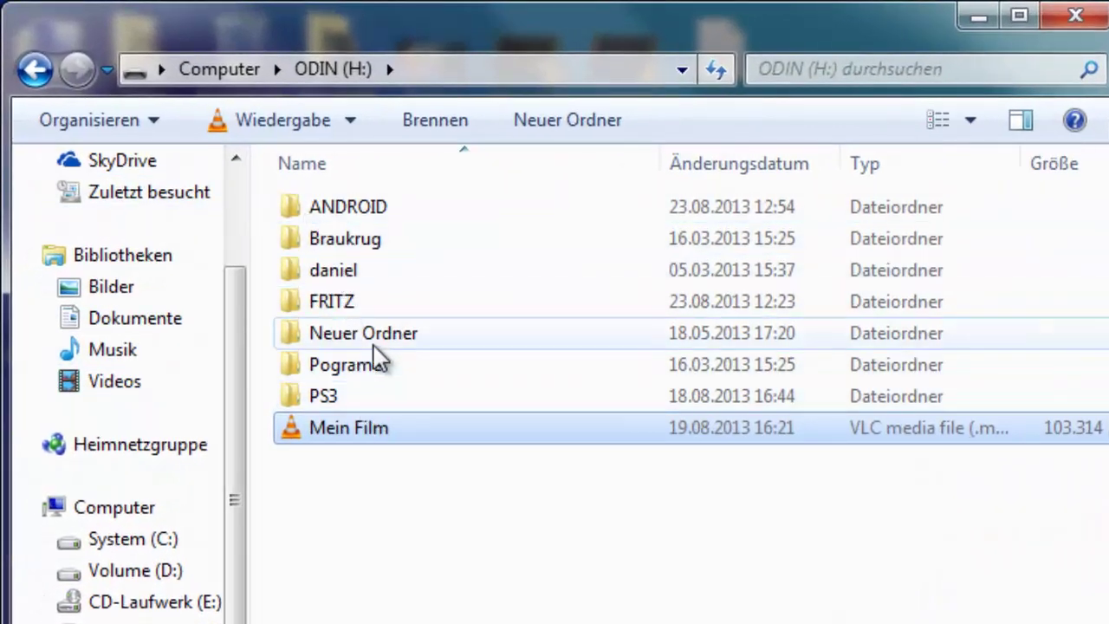
Open the ANDROID folder on the ODIN (H:) stick.
double_click(378, 284)
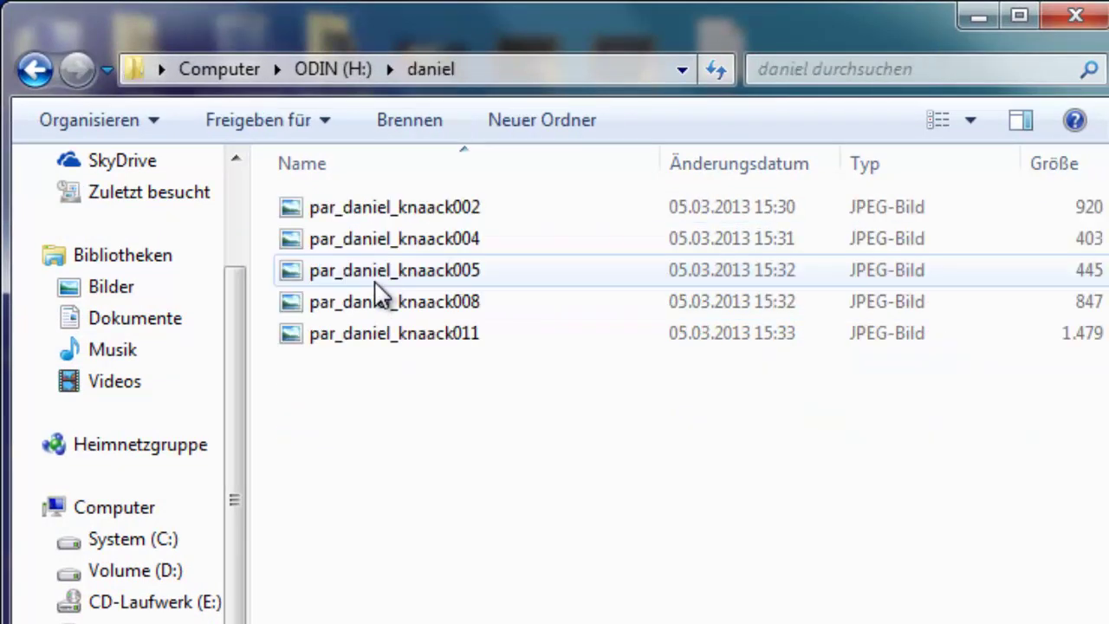
left_click(35, 71)
double_click(399, 209)
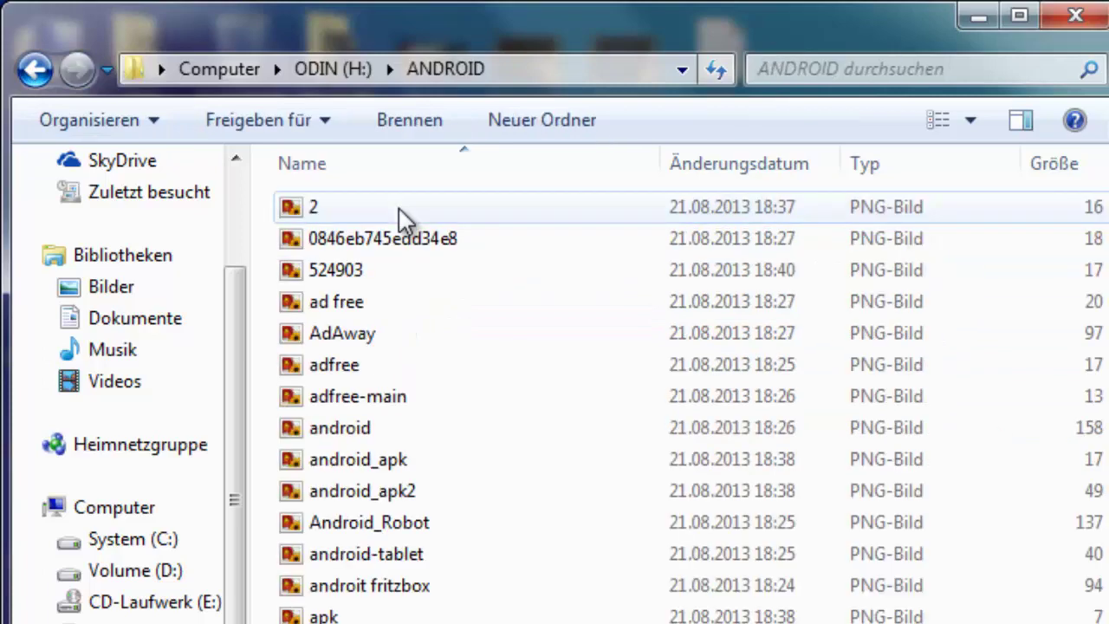
View picture 2 and step through the next PNGs to the android fritzbox image, then close the viewer.
double_click(307, 211)
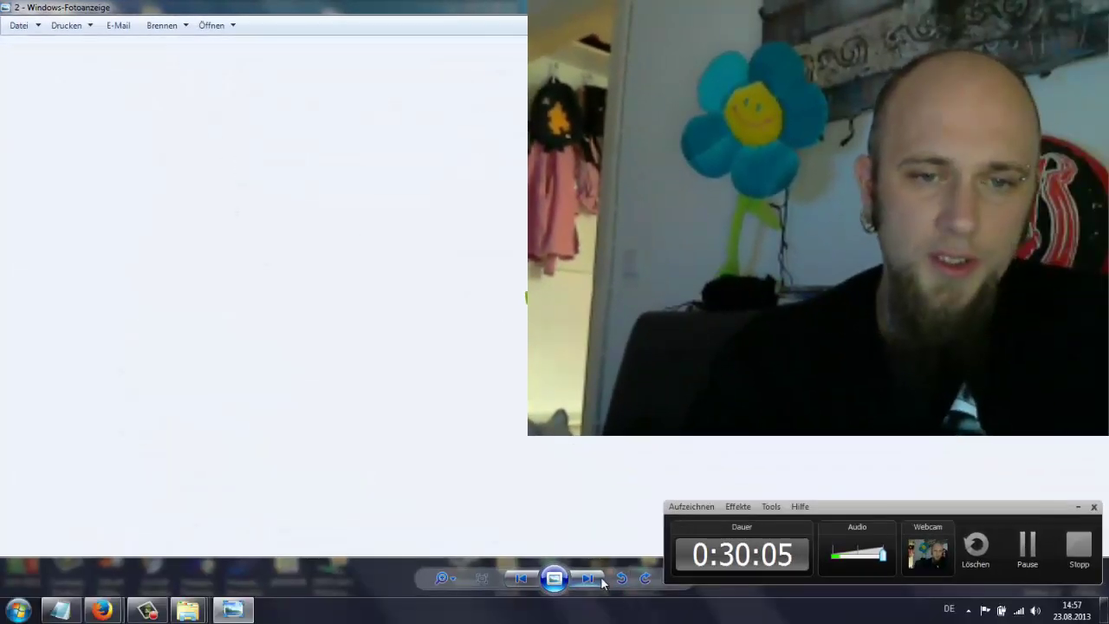
left_click(596, 578)
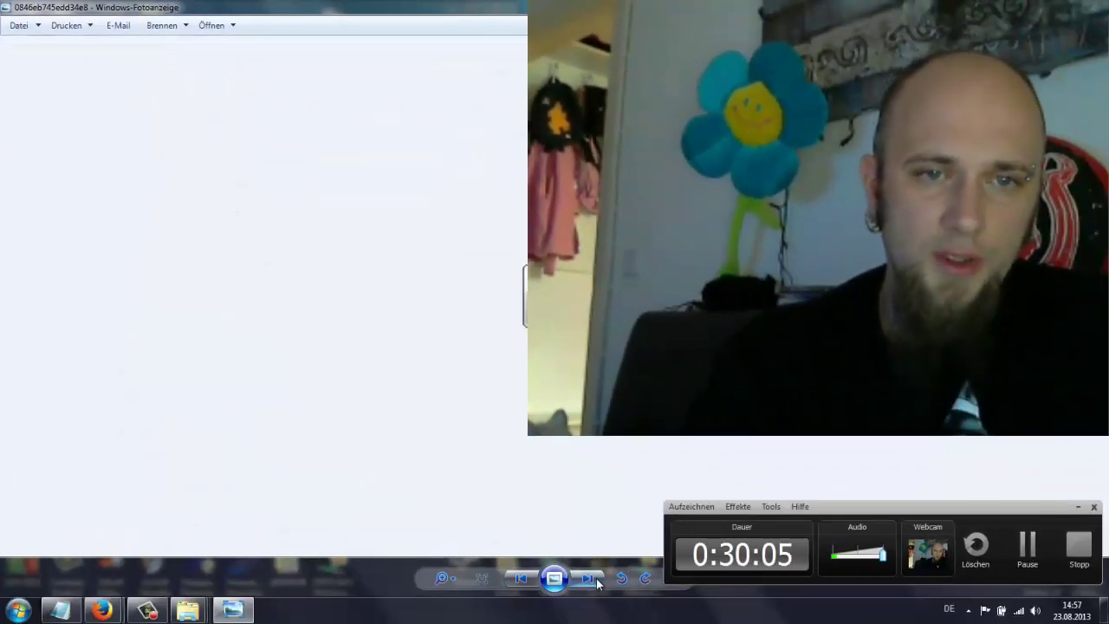
left_click(595, 578)
left_click(596, 578)
left_click(596, 578)
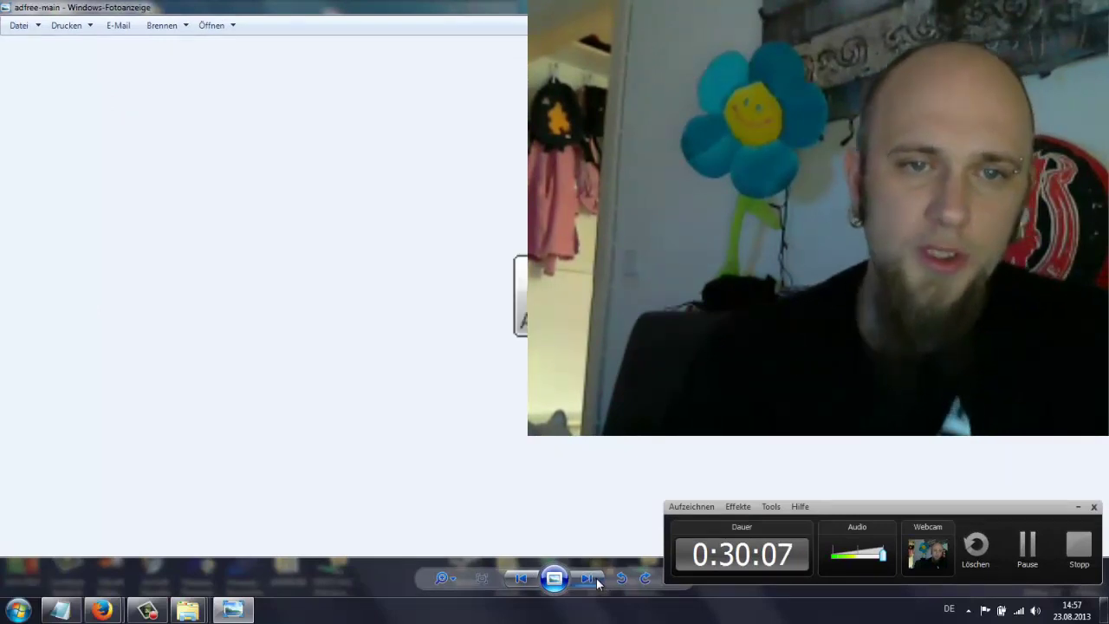
left_click(596, 578)
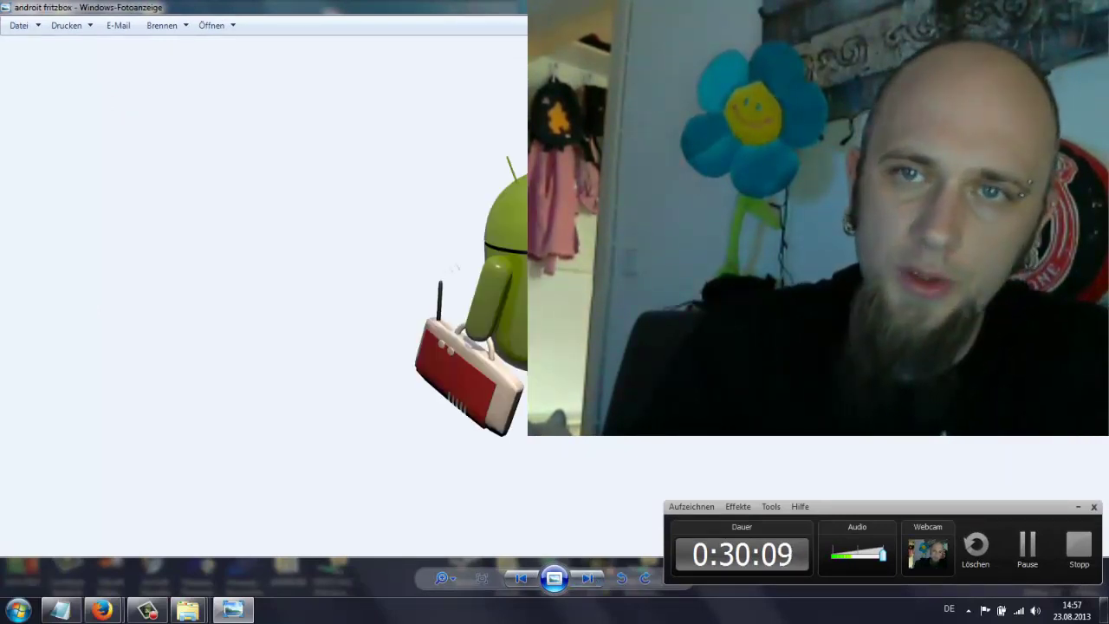
key("alt+F4")
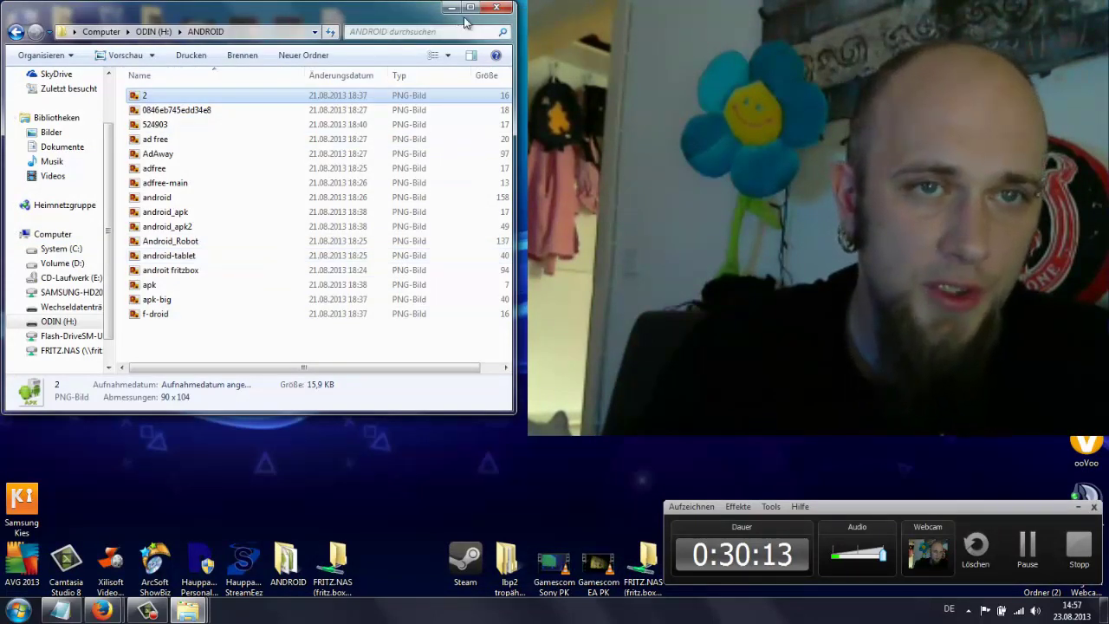
Close the ANDROID folder, connect to the Internetzo wireless network, and open Computer.
left_click(497, 11)
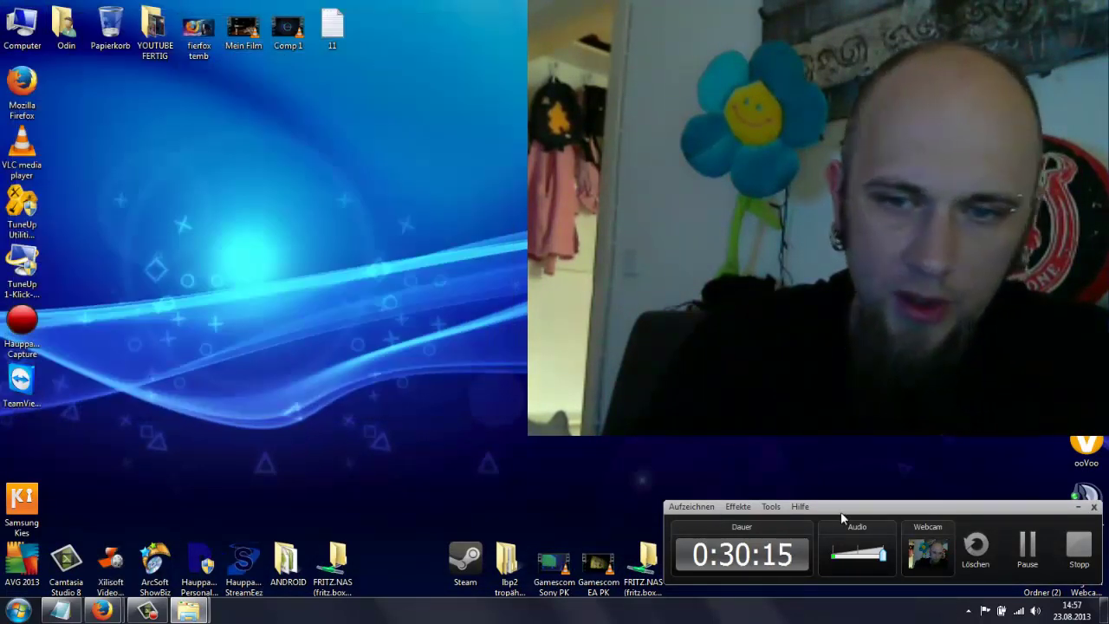
left_click(1020, 615)
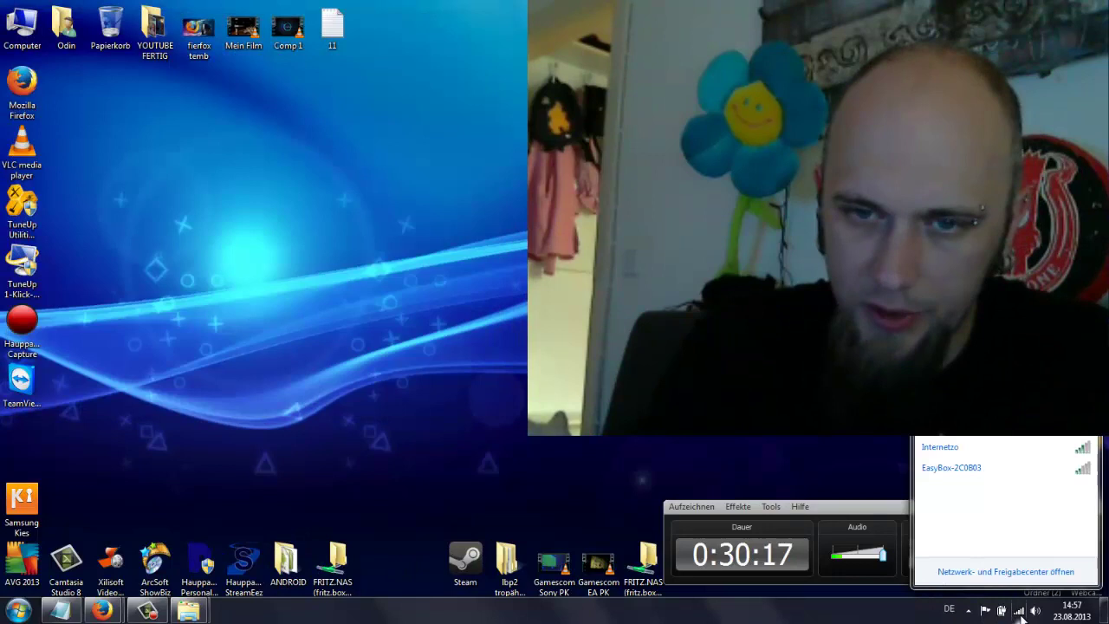
left_click(985, 436)
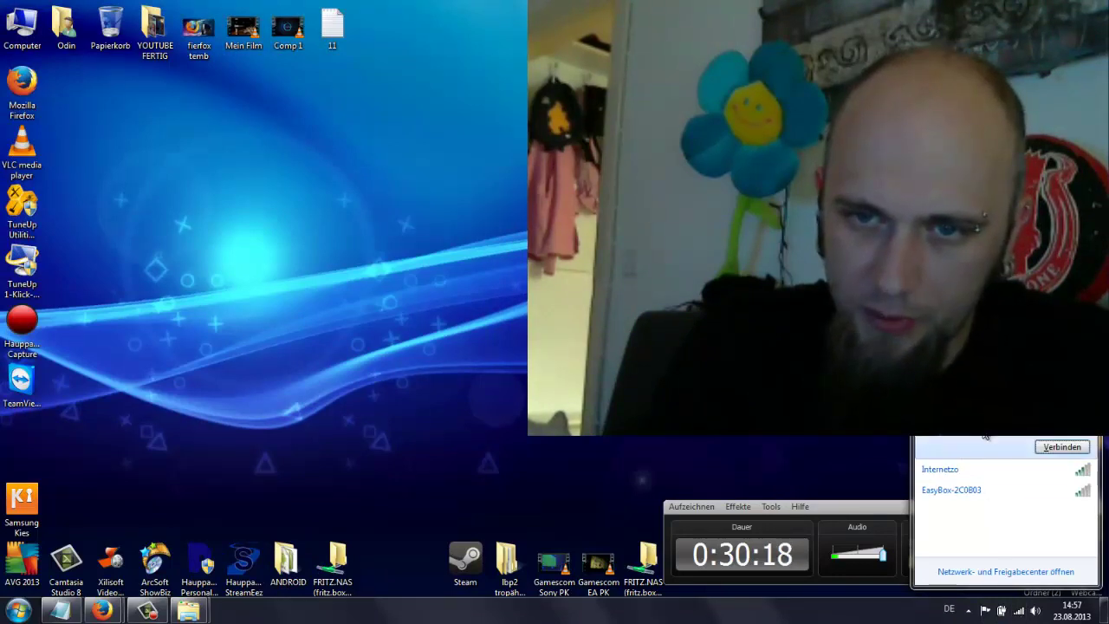
left_click(1069, 451)
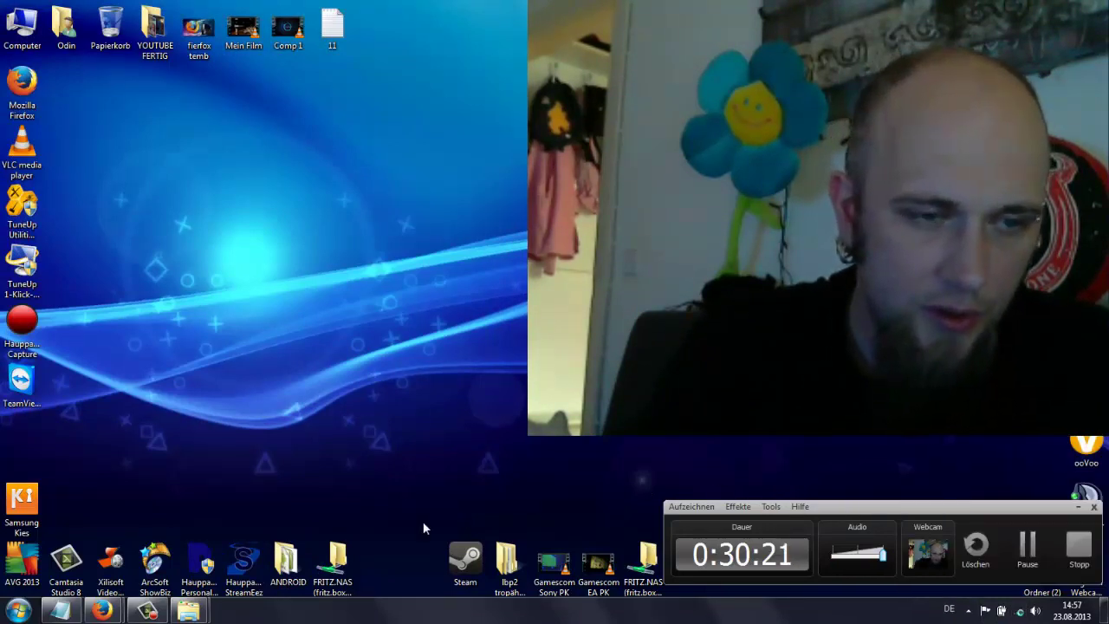
double_click(23, 26)
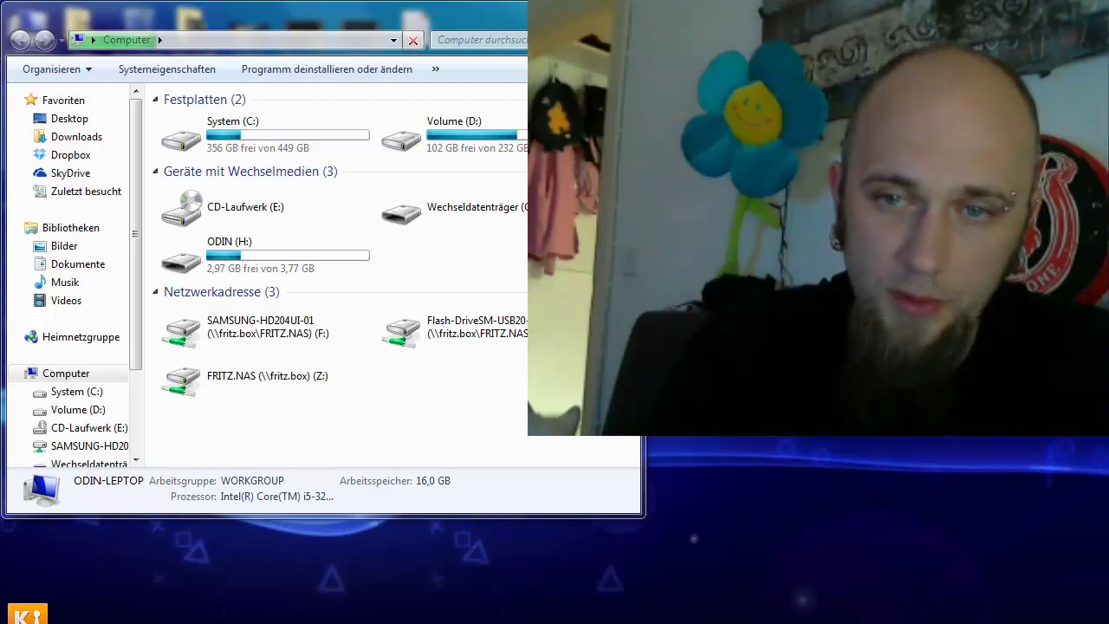
left_click(257, 323)
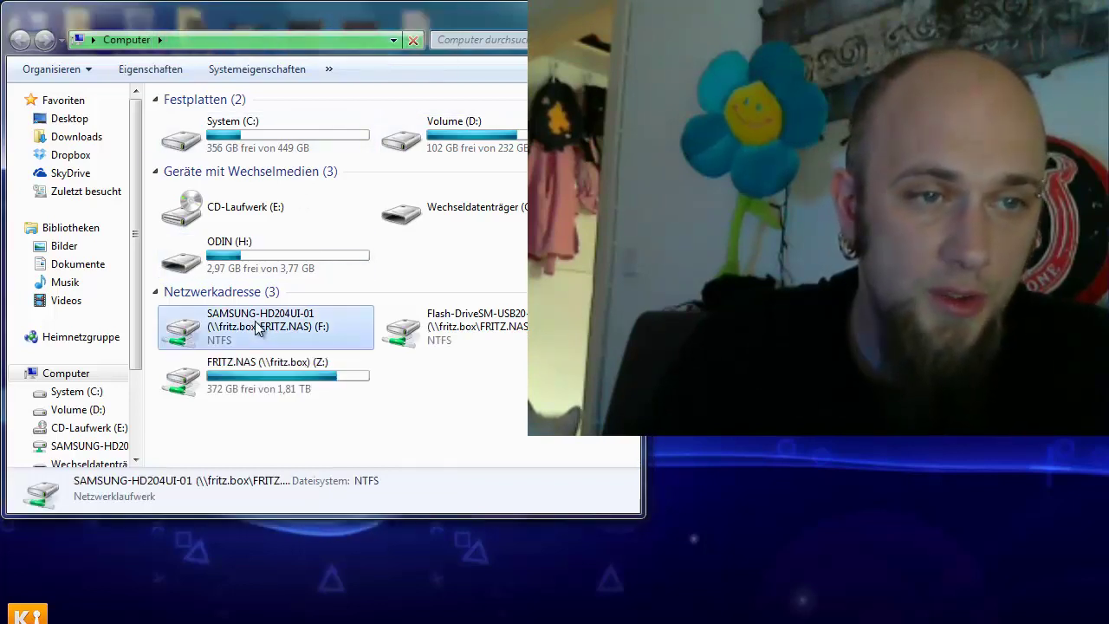
left_click(305, 398)
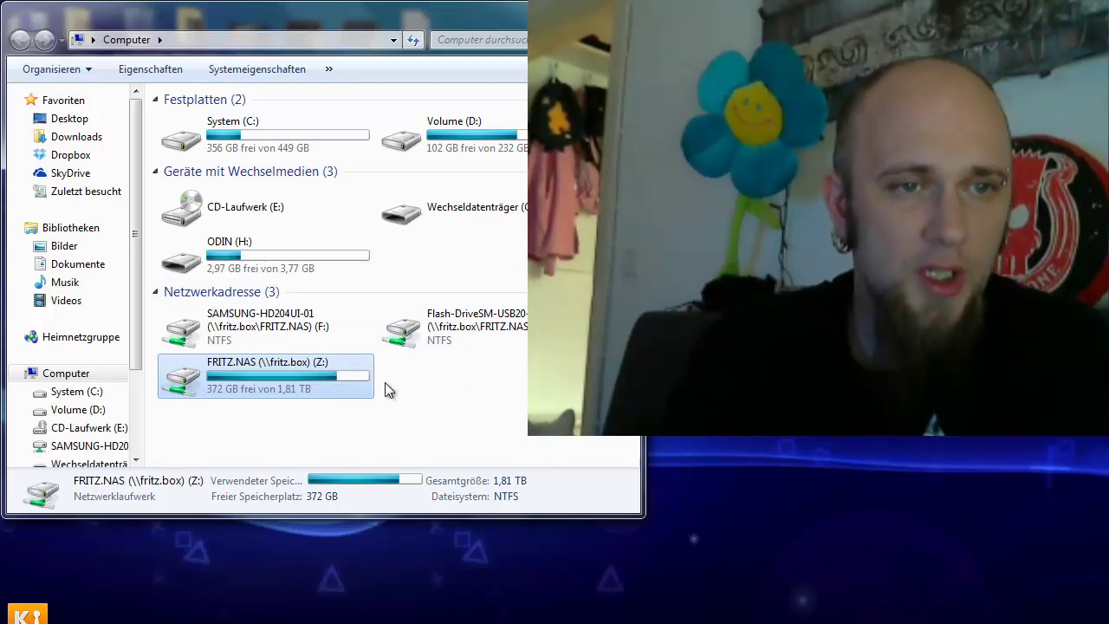
left_click(279, 335)
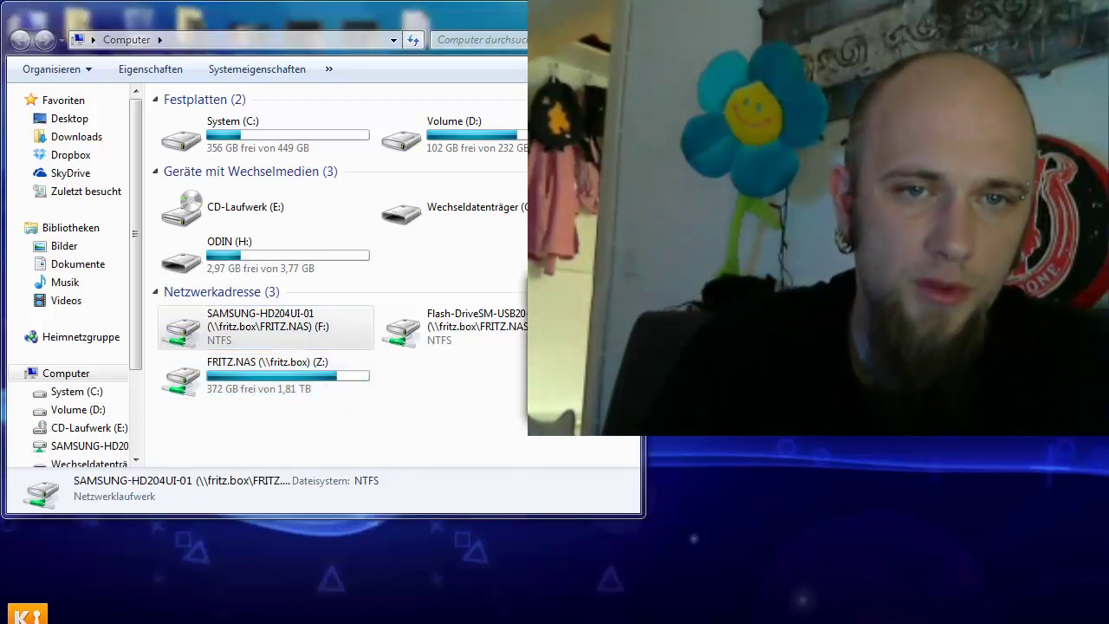
double_click(269, 371)
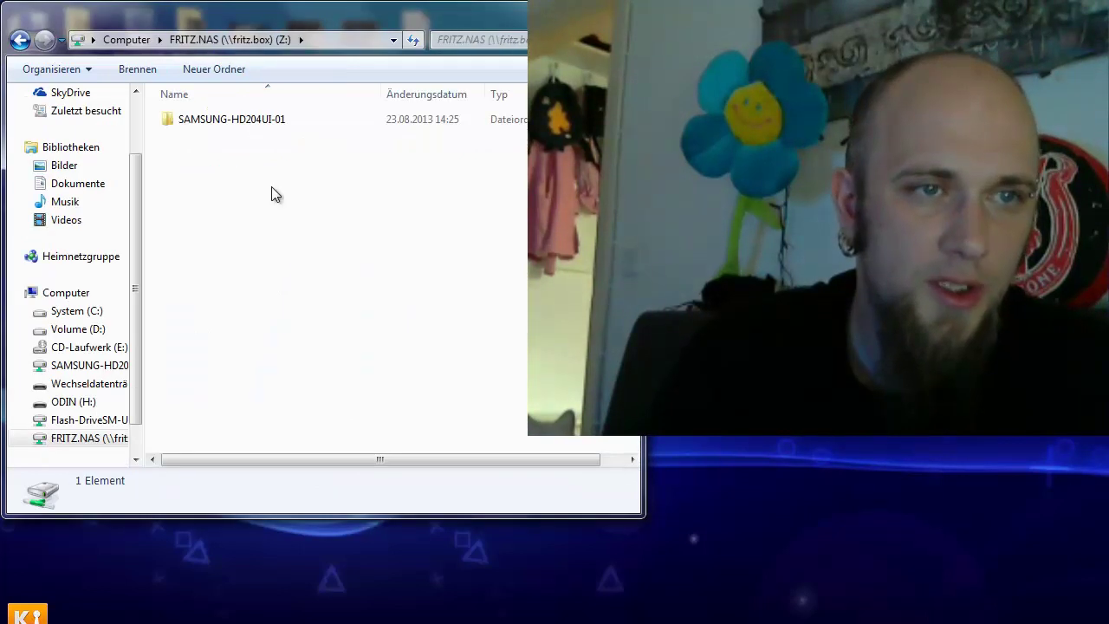
left_click(20, 39)
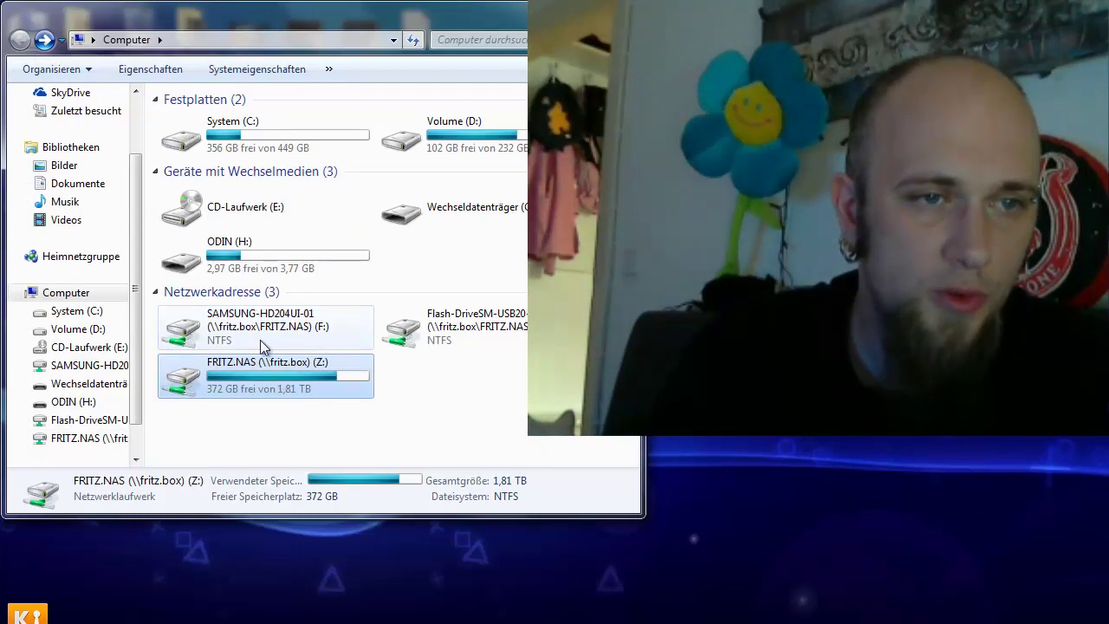
double_click(277, 377)
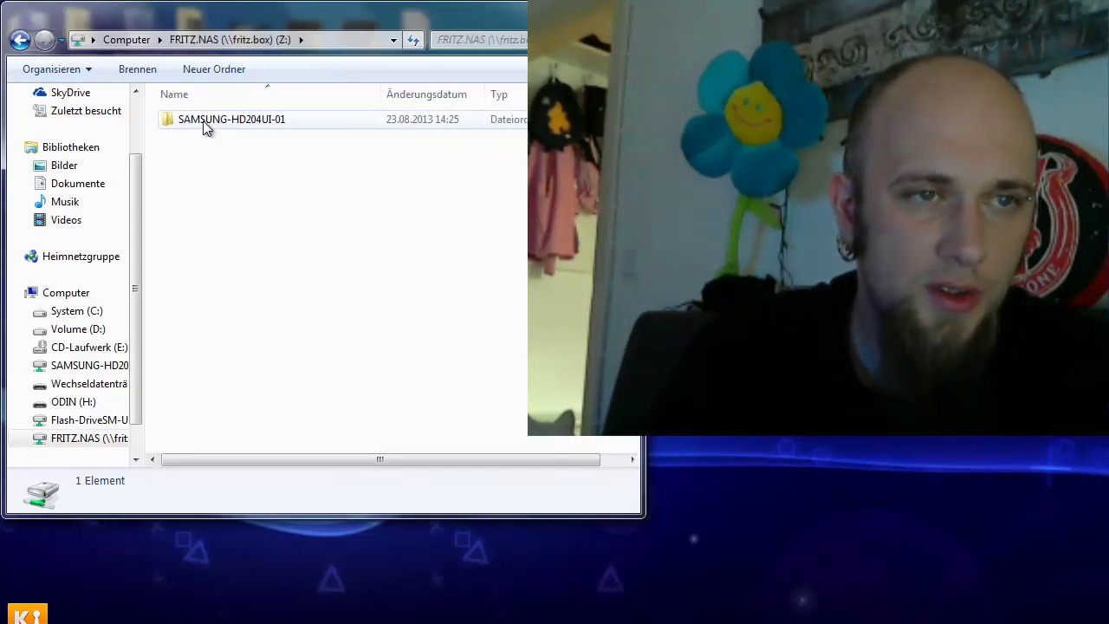
left_click(20, 38)
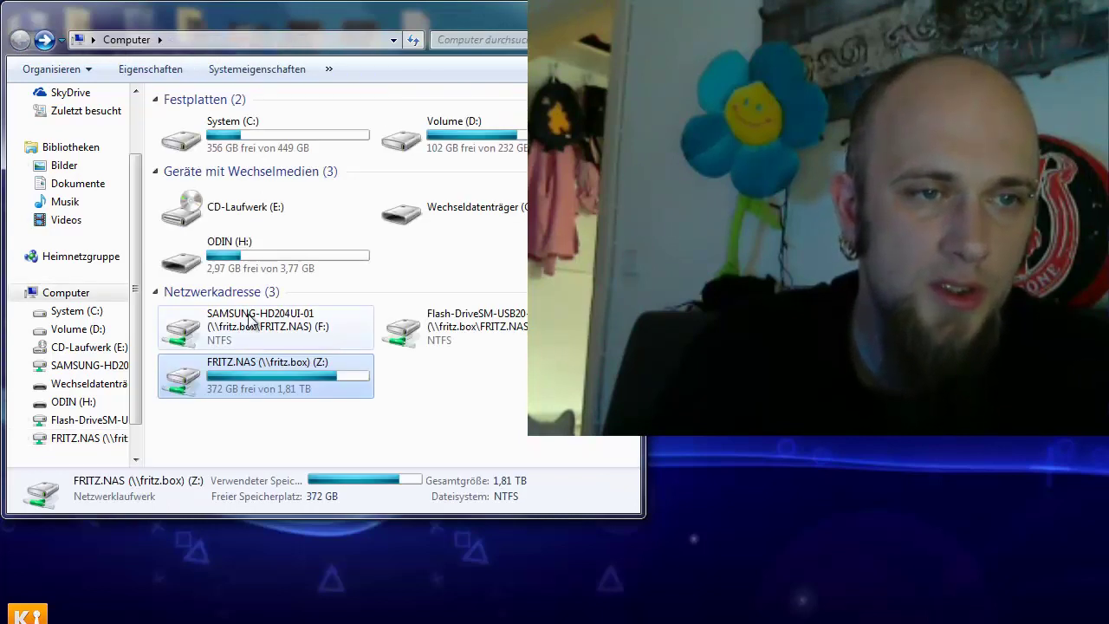
left_click(251, 321)
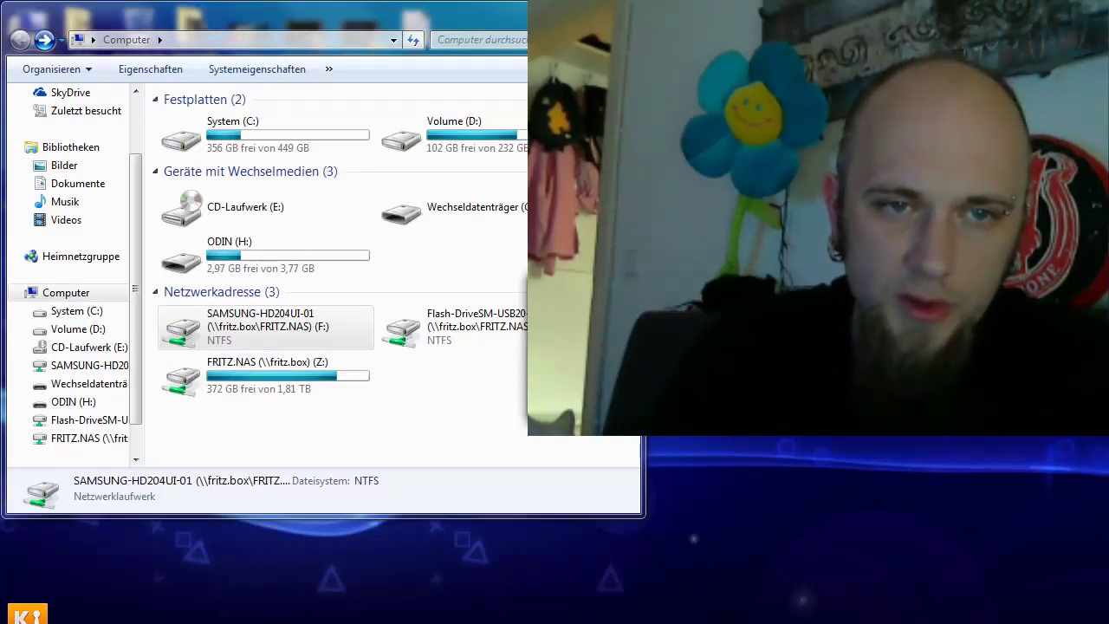
left_click(317, 324)
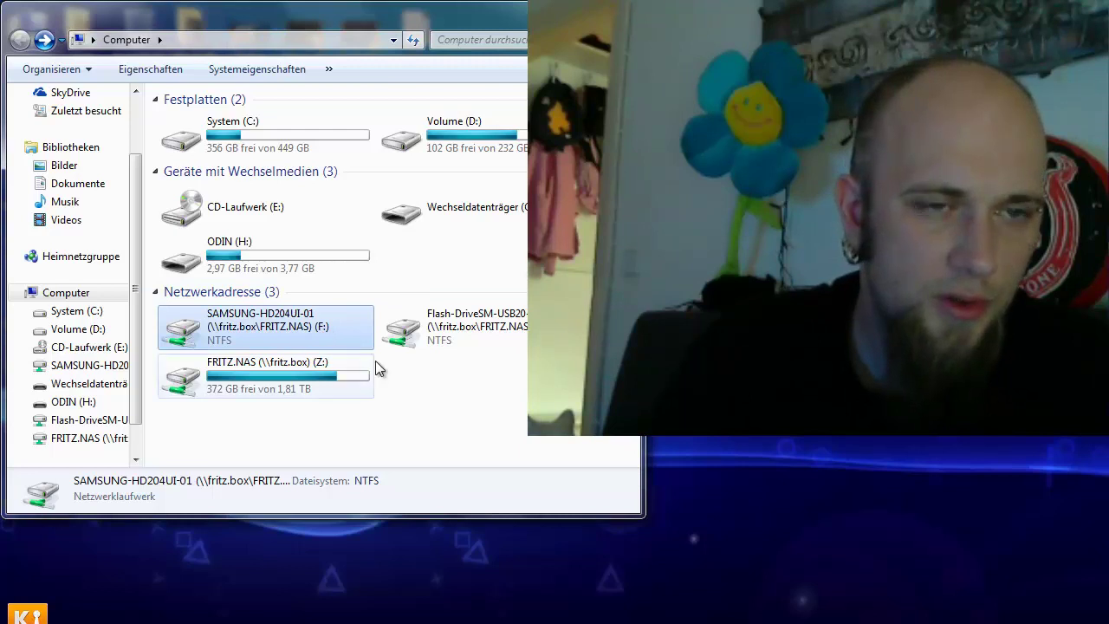
double_click(236, 379)
double_click(239, 119)
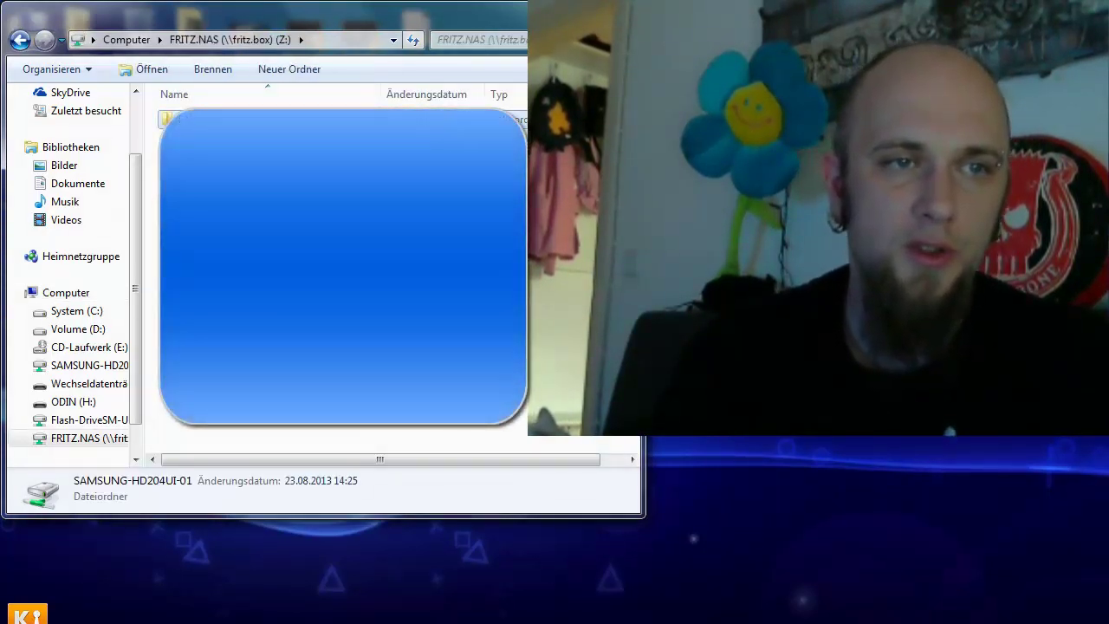
left_click(20, 40)
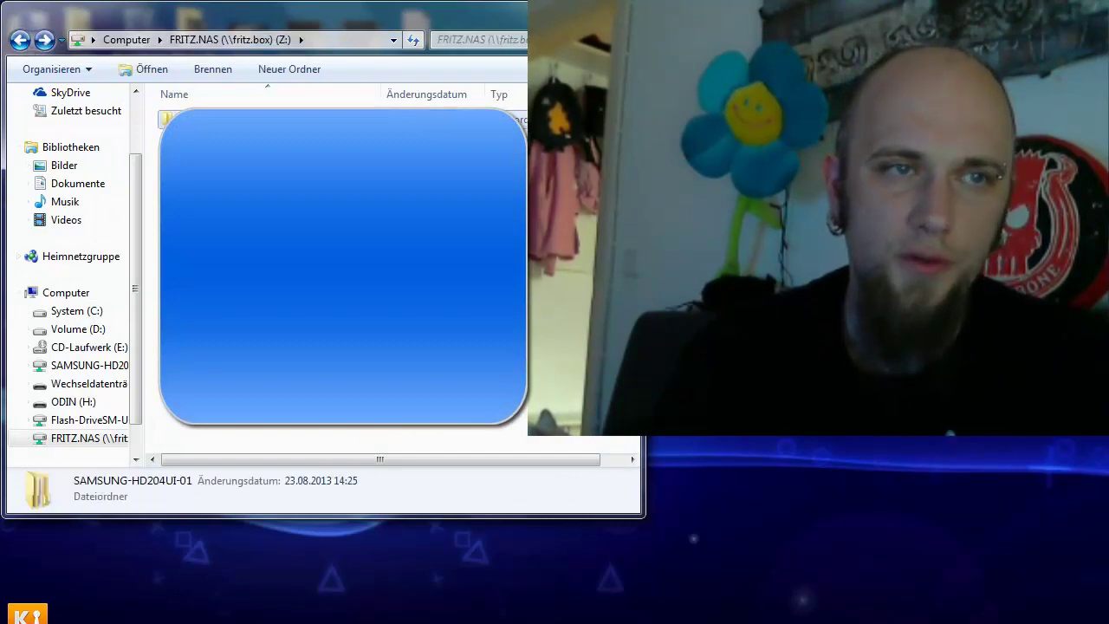
left_click(20, 40)
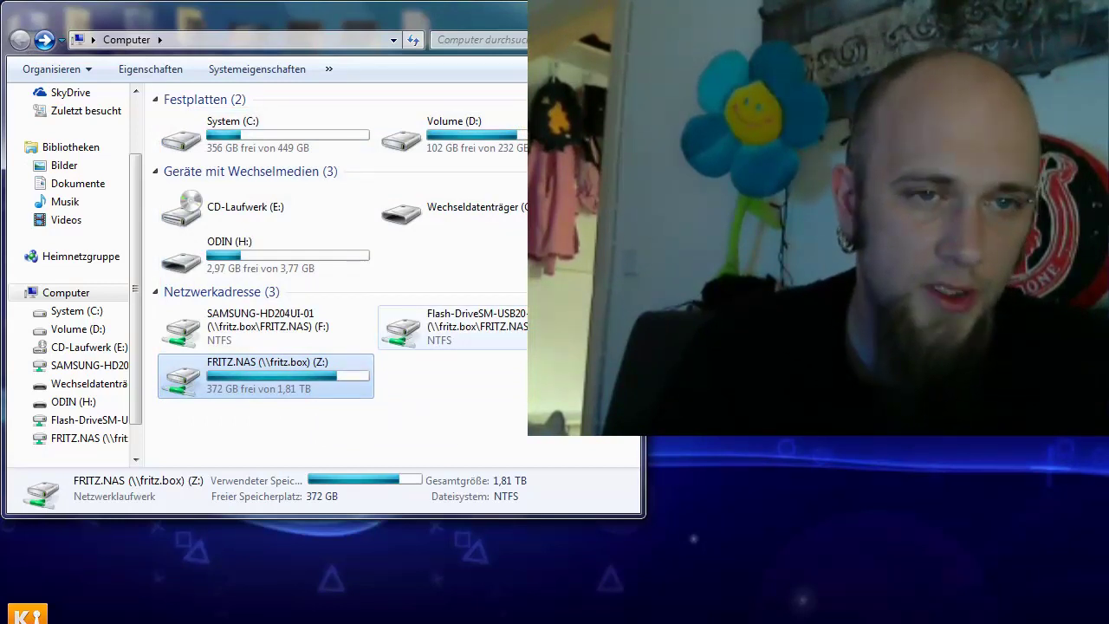
Dismiss the Flash-DriveSM-USB20-01 drive's context menu and close the Computer window with Alt+F4.
right_click(489, 333)
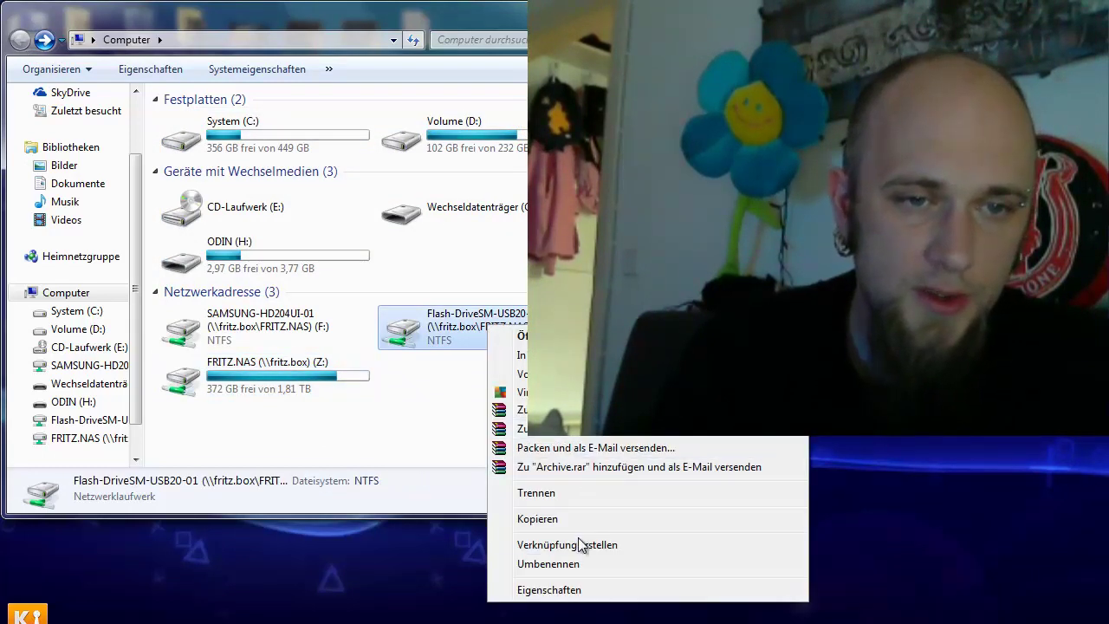
left_click(448, 447)
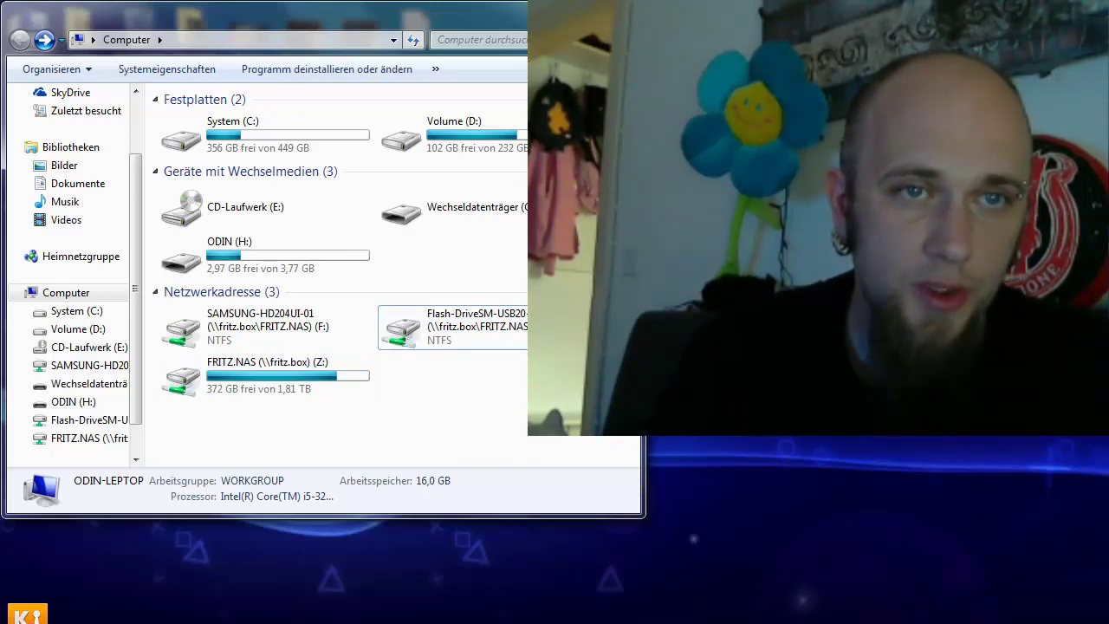
key("alt+F4")
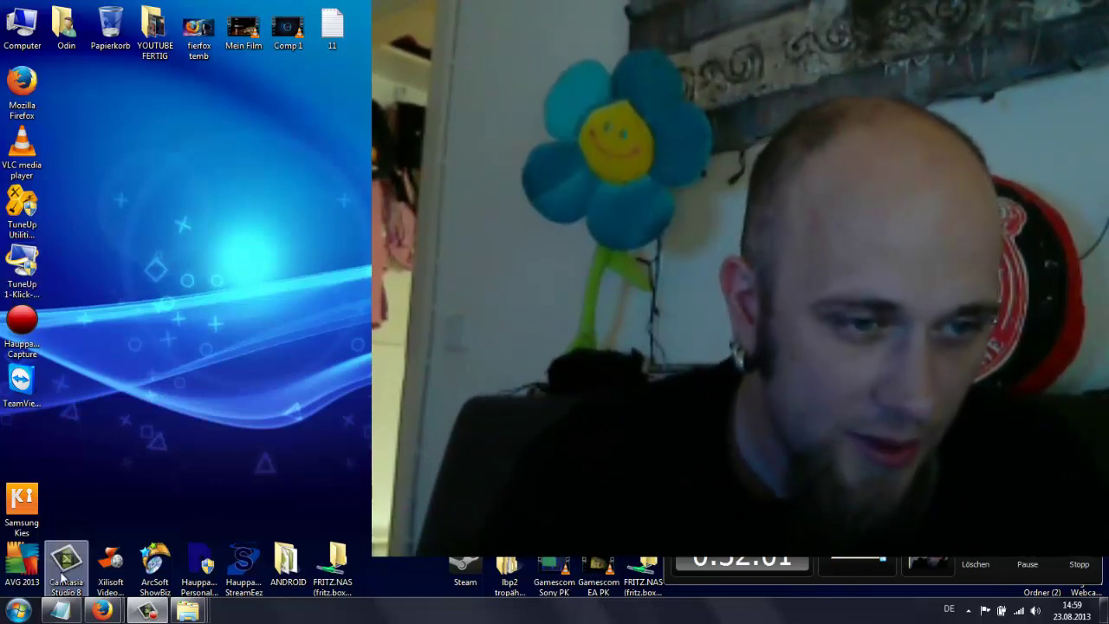
left_click(61, 611)
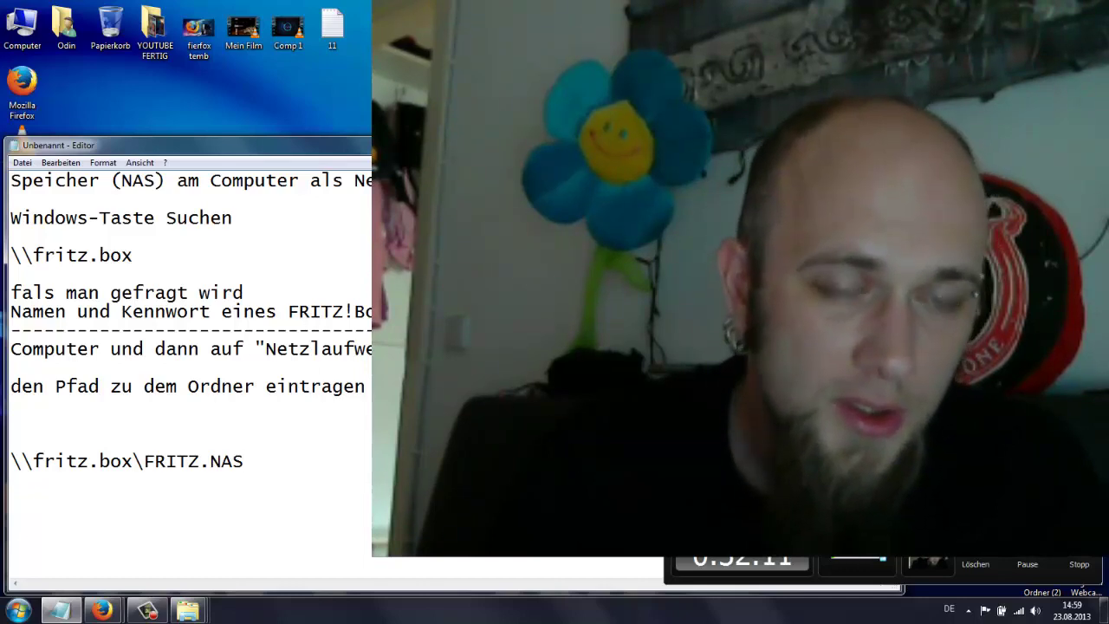
key("super+d")
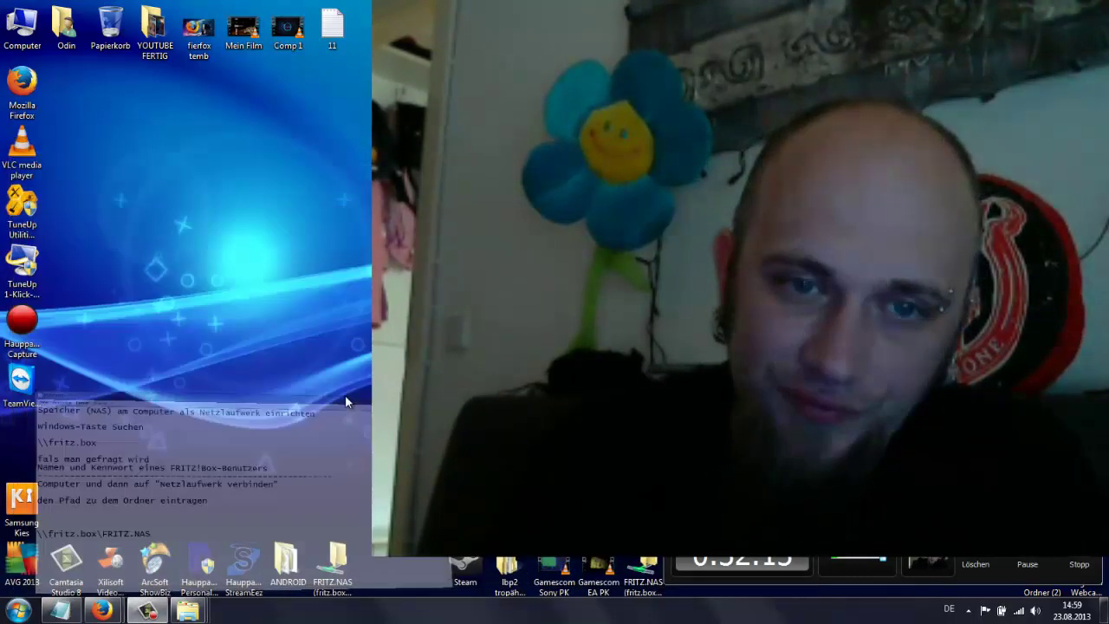